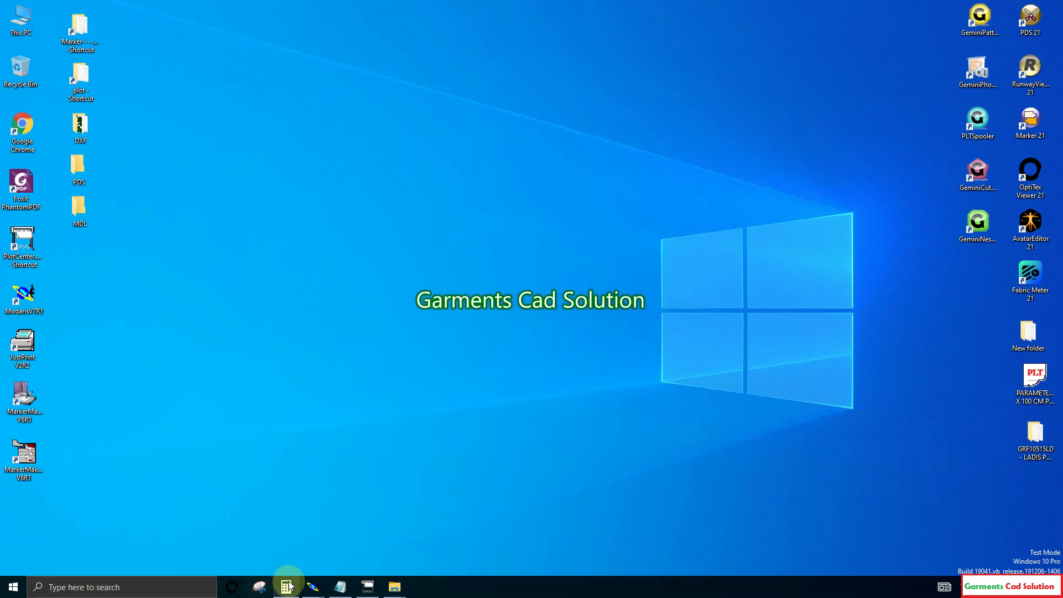
Step: Restore the Modaris V7R1 window showing the XO8603 pattern file
left_click(264, 535)
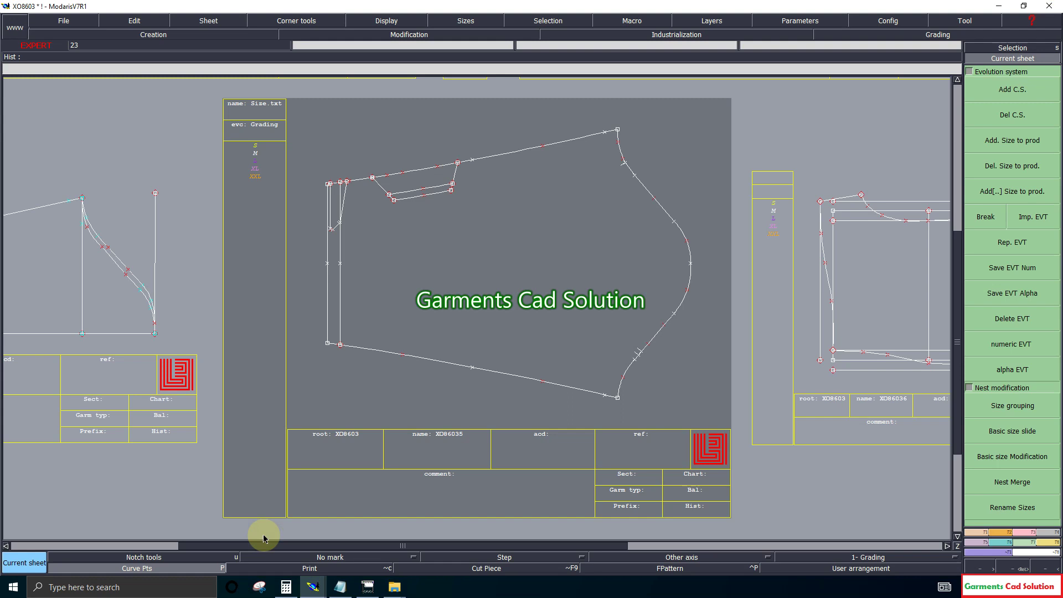
Step: Select piece XO86035 and measure its vertical length, 20.250 inches
left_click(651, 515)
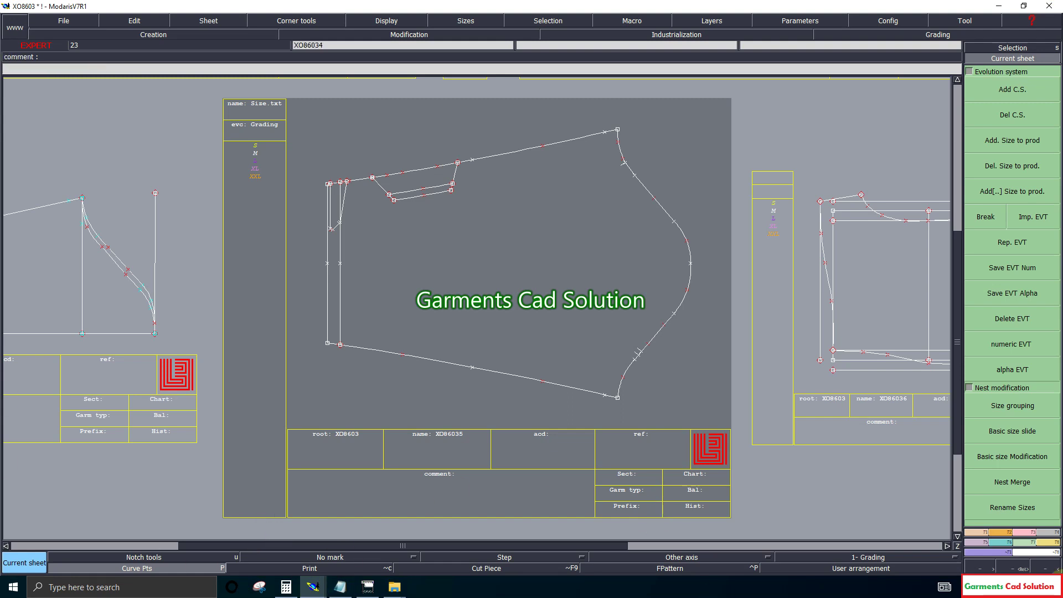
left_click(232, 288)
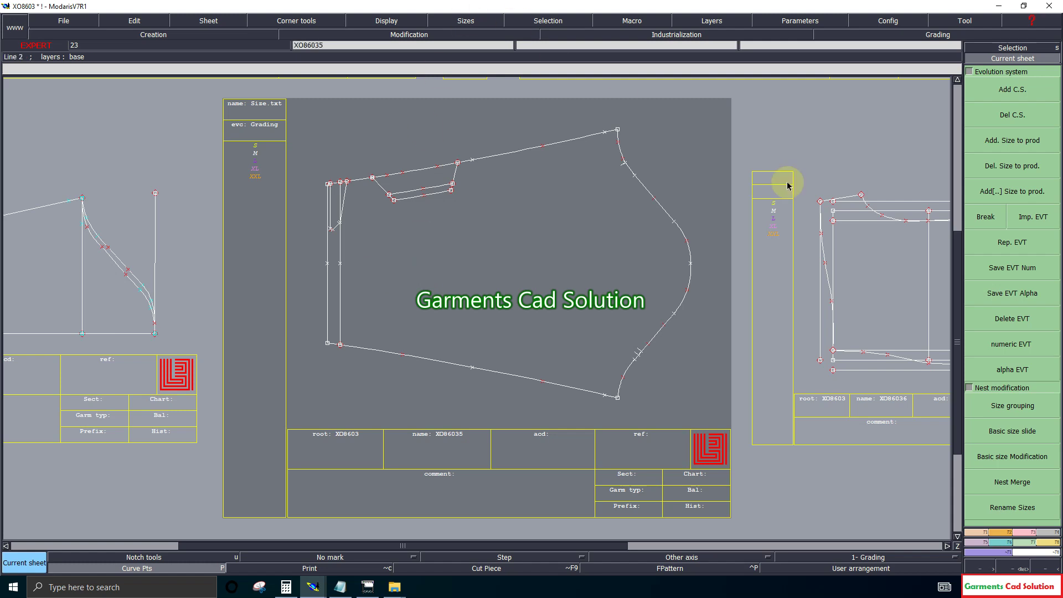
left_click(1053, 543)
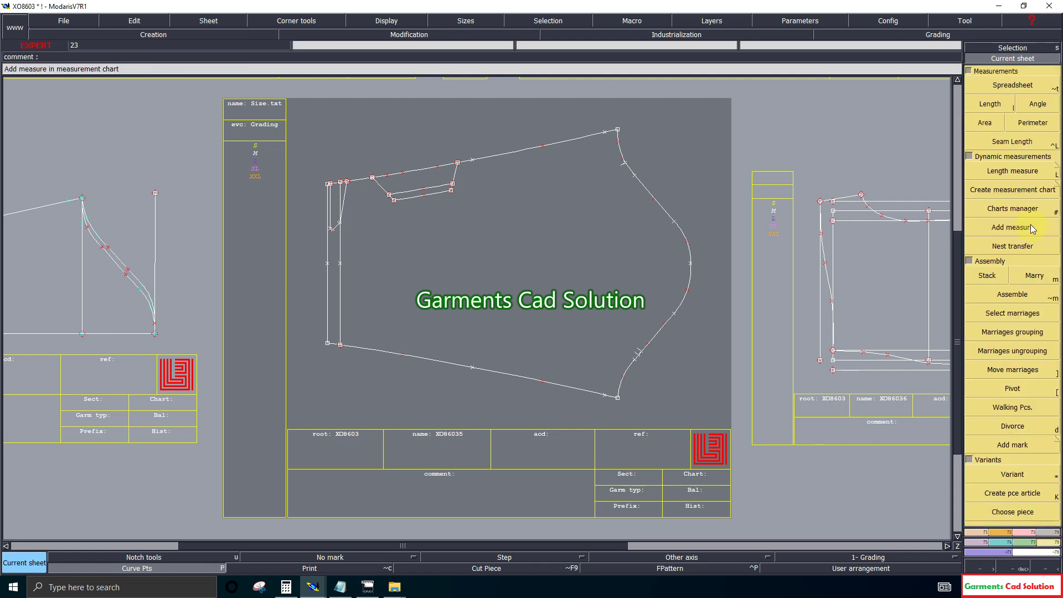
left_click(990, 103)
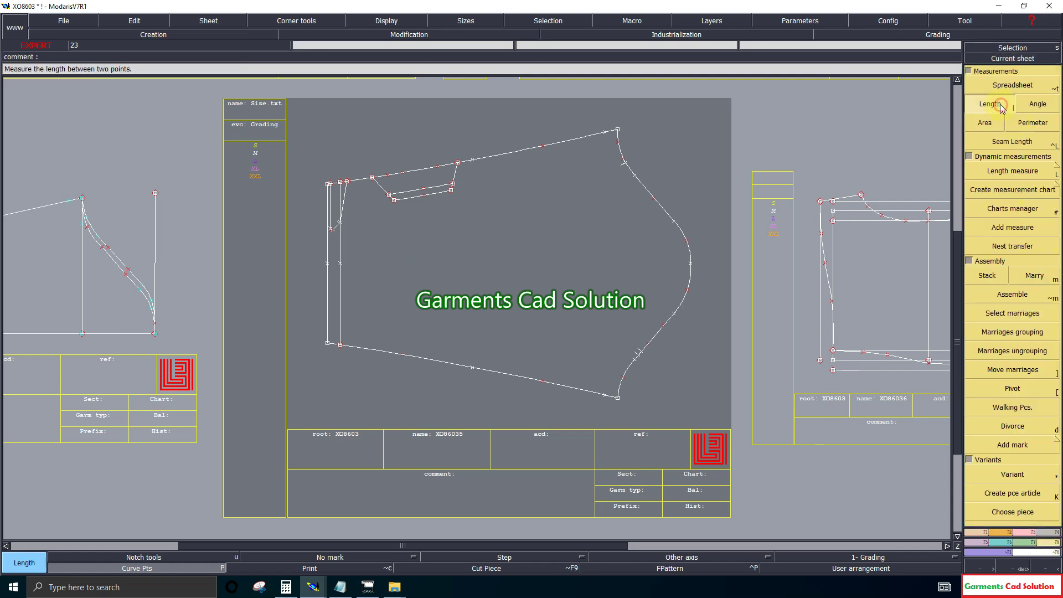
left_click(604, 395)
left_click(605, 133)
left_click(604, 134)
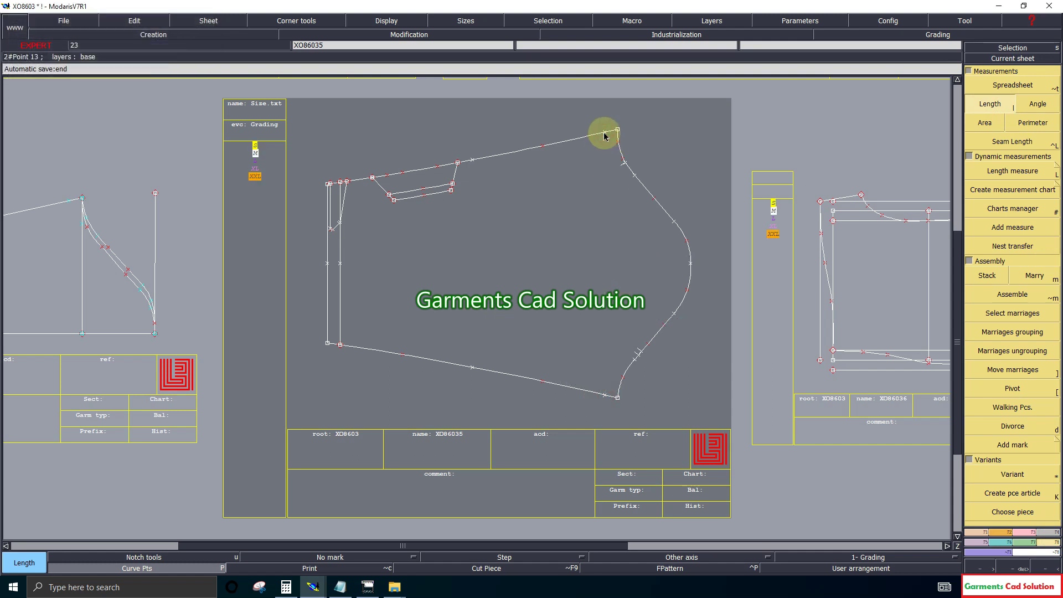
Step: Zoom out to the full sheet, then enlarge bodice piece XO86032
left_click(959, 547)
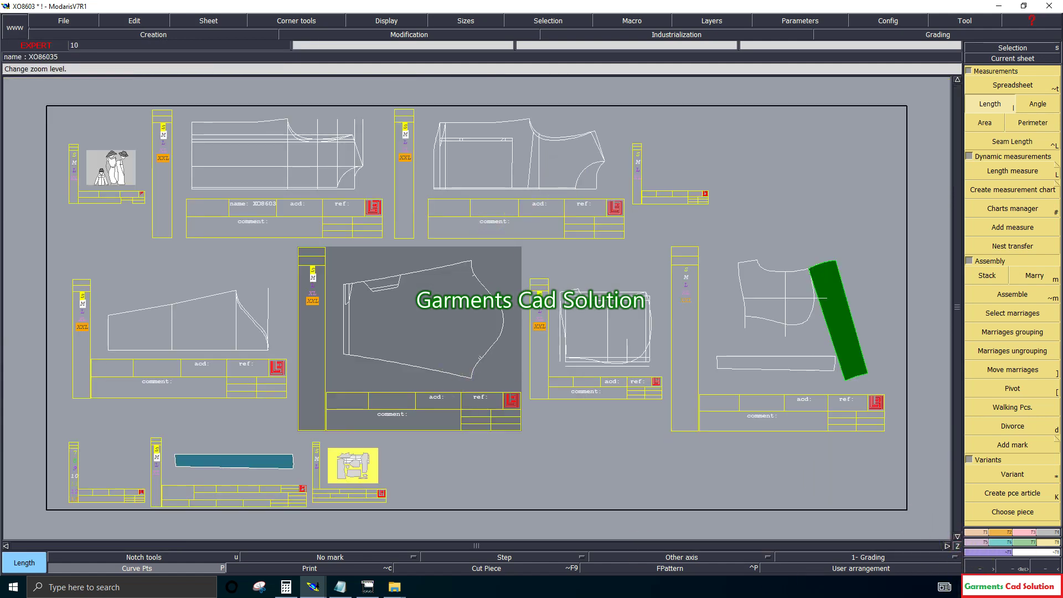
left_click(1012, 569)
left_click_drag(427, 109, 620, 192)
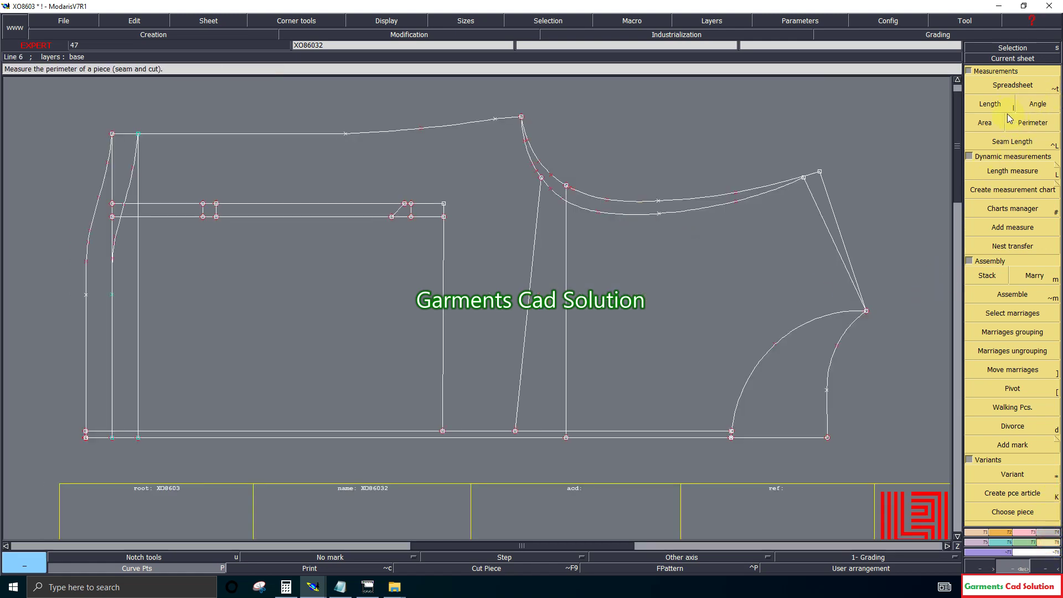
left_click(990, 104)
left_click(866, 310)
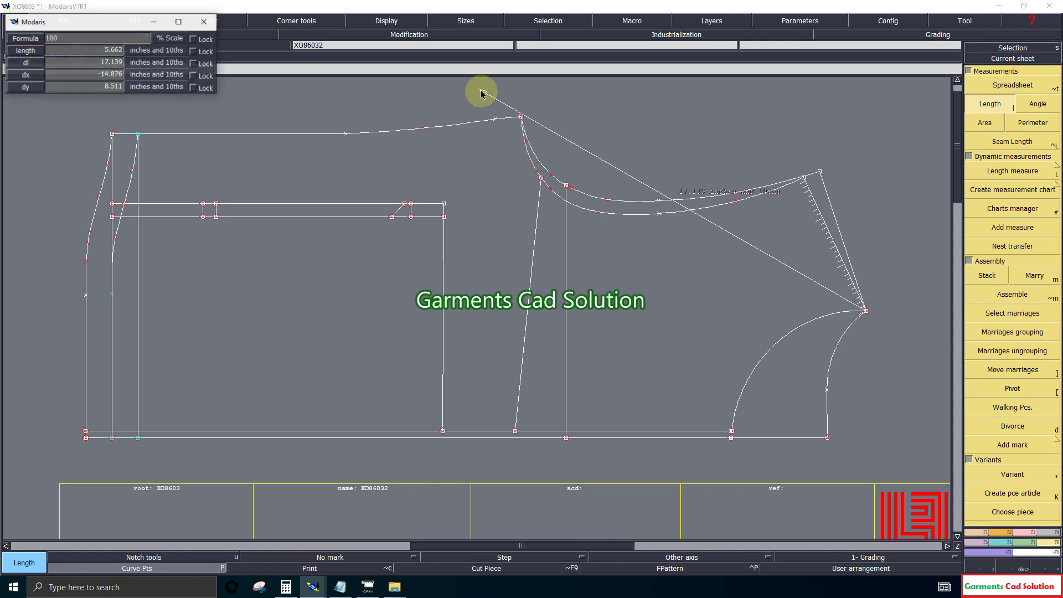
left_click(521, 117)
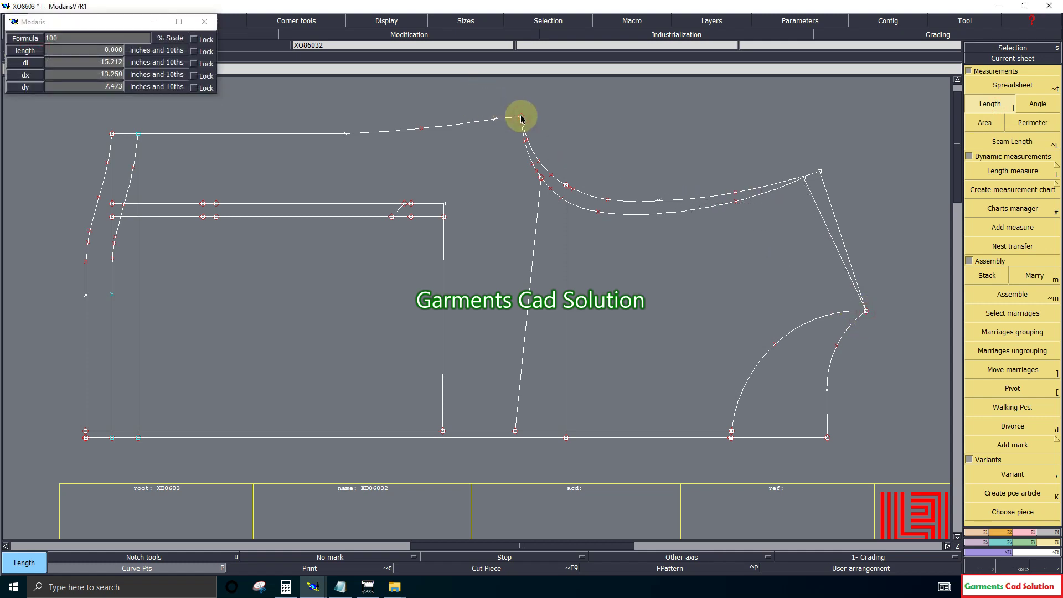
right_click(521, 118)
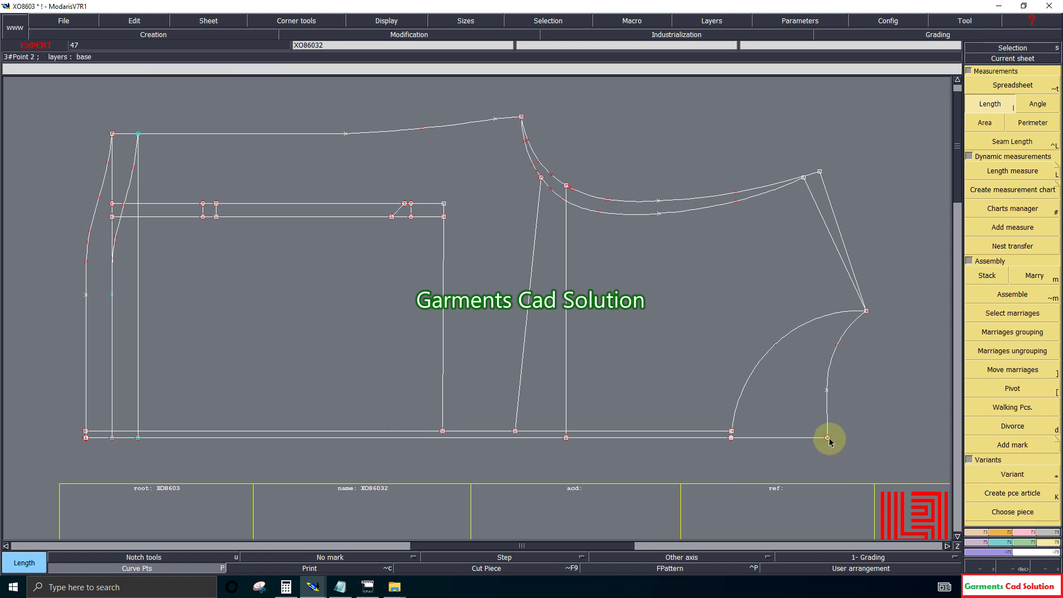
left_click(865, 310)
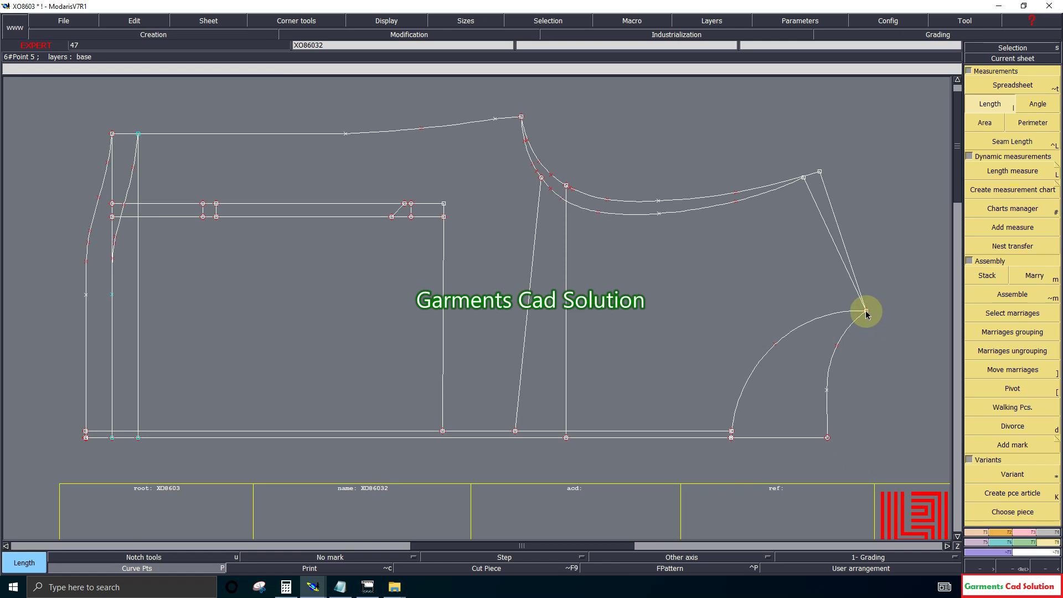
left_click(520, 118)
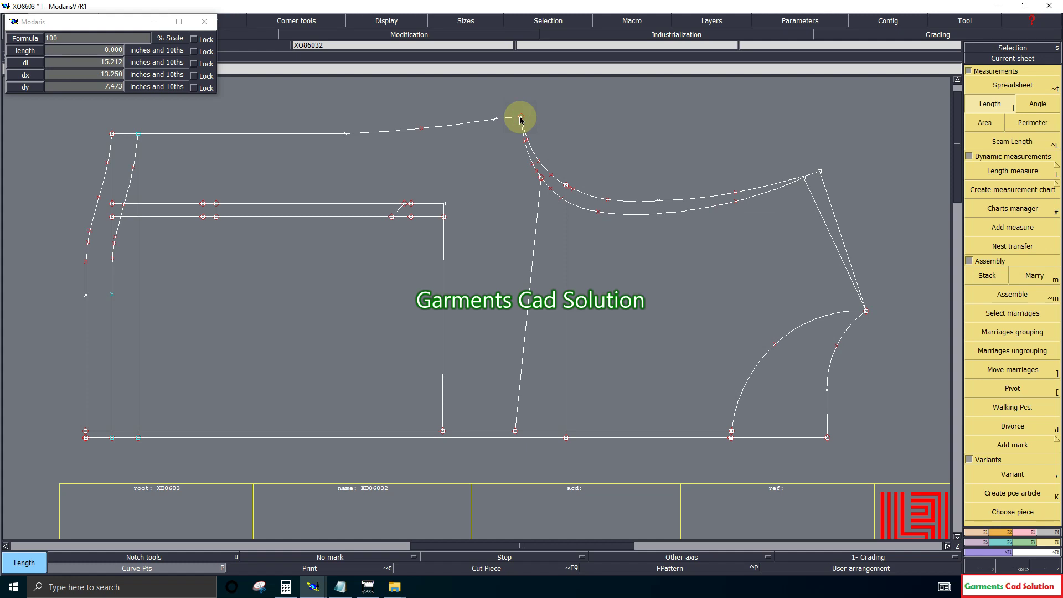
left_click(521, 118)
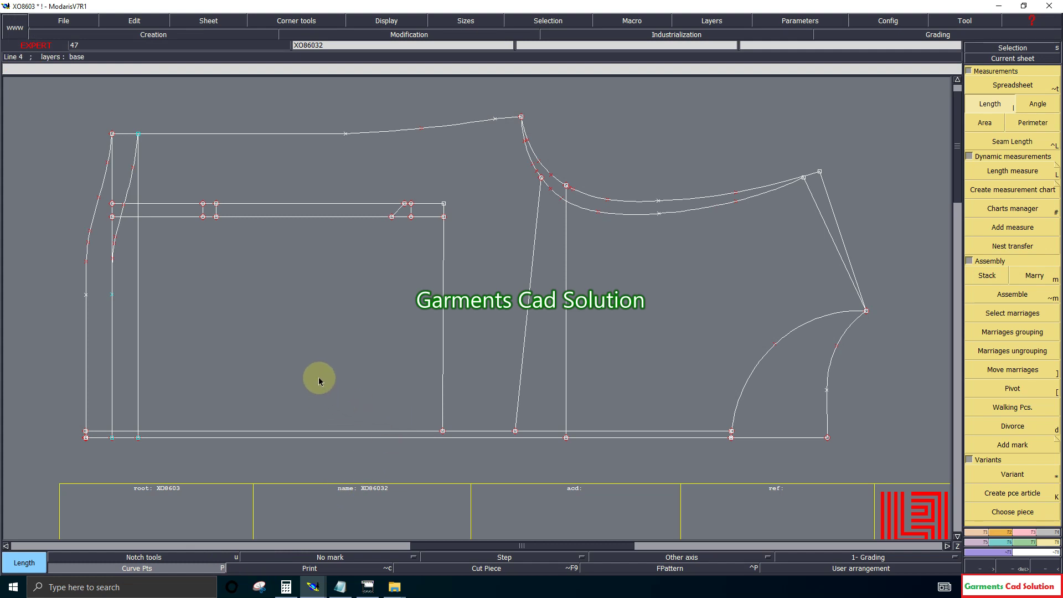
Step: Compute 49 ÷ 4 = 12.25 in Windows Calculator, then minimise it
left_click(286, 588)
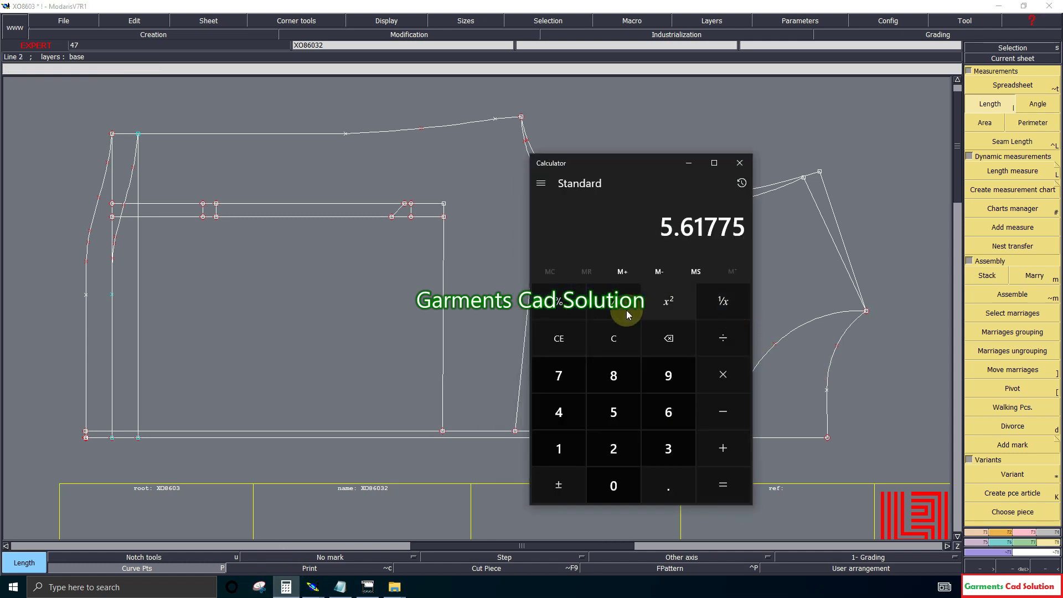
left_click(614, 337)
left_click(571, 408)
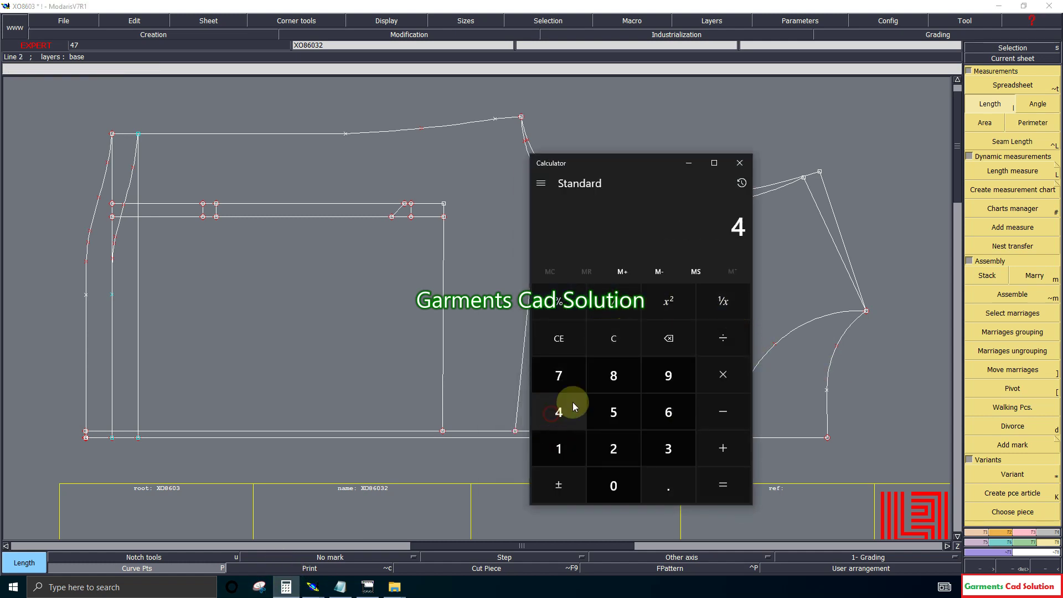
left_click(666, 379)
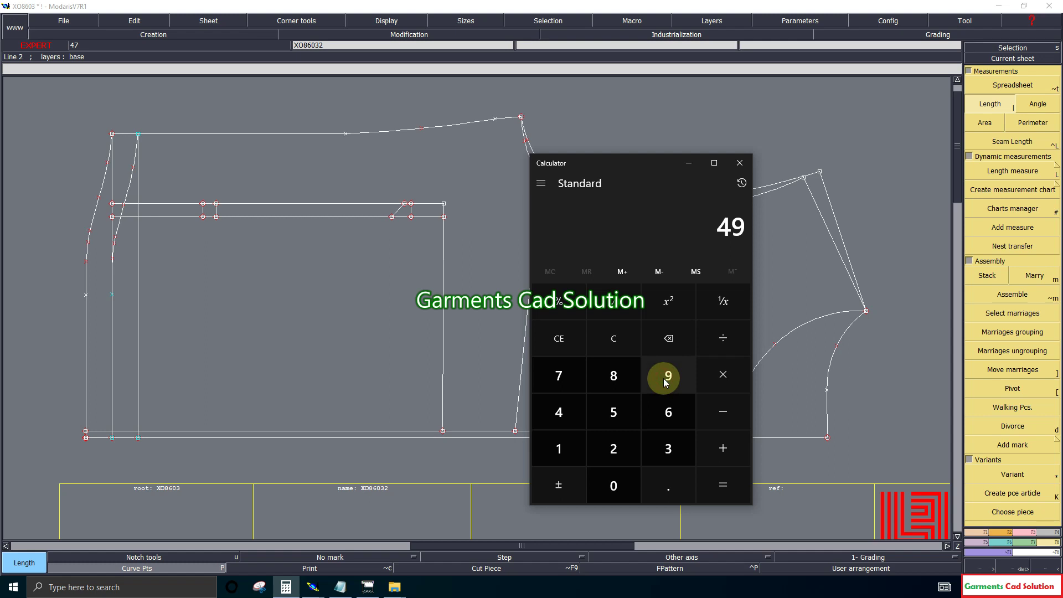
left_click(725, 340)
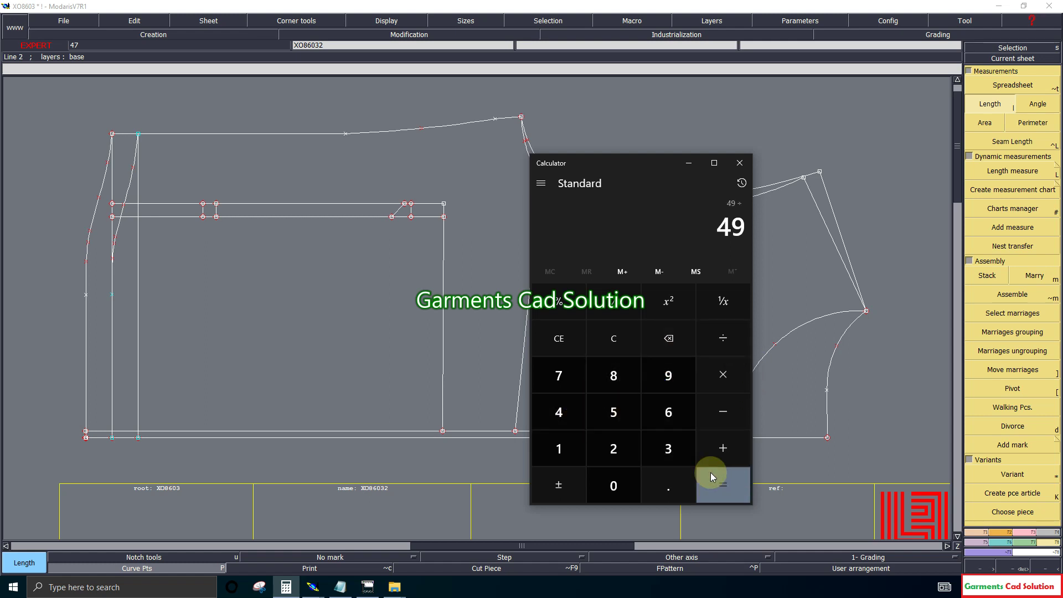
left_click(559, 410)
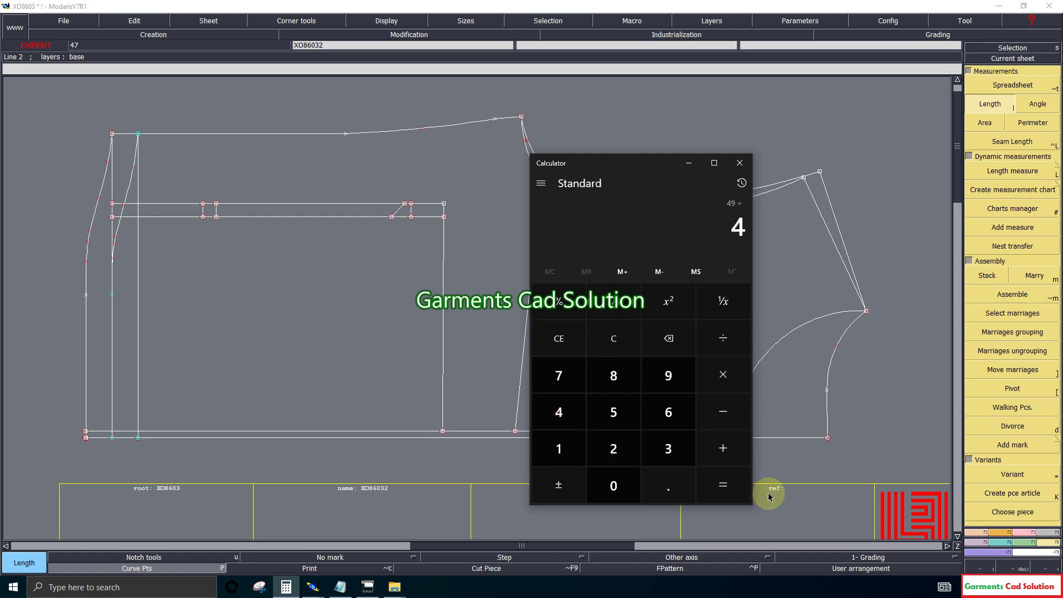
left_click(720, 490)
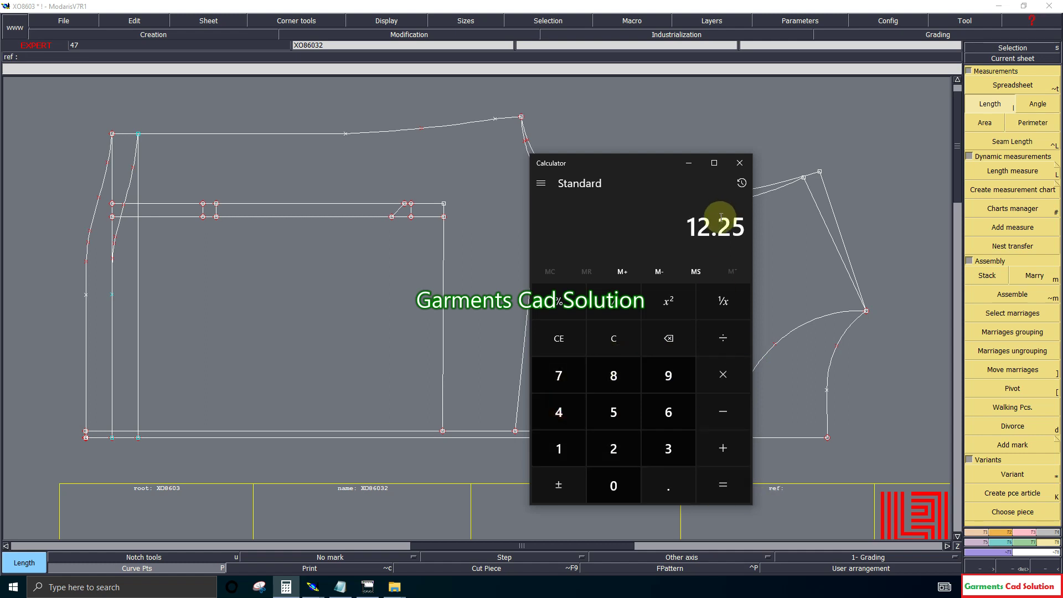
left_click(687, 162)
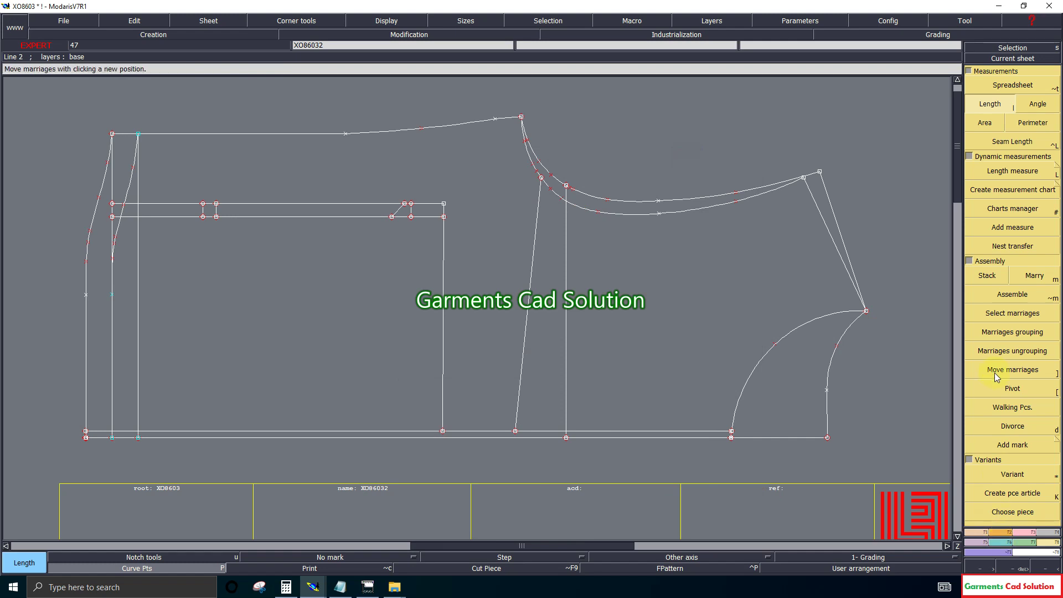
Step: Draw a right-hand vertical line aligned vertically with the sleeve point
left_click(969, 533)
left_click(1013, 303)
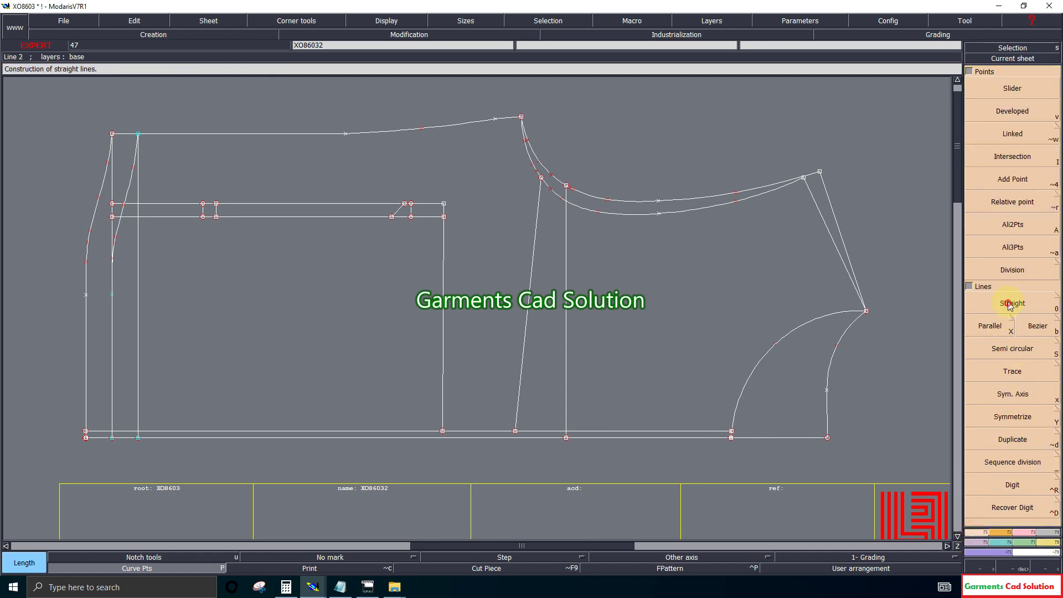
left_click(869, 423)
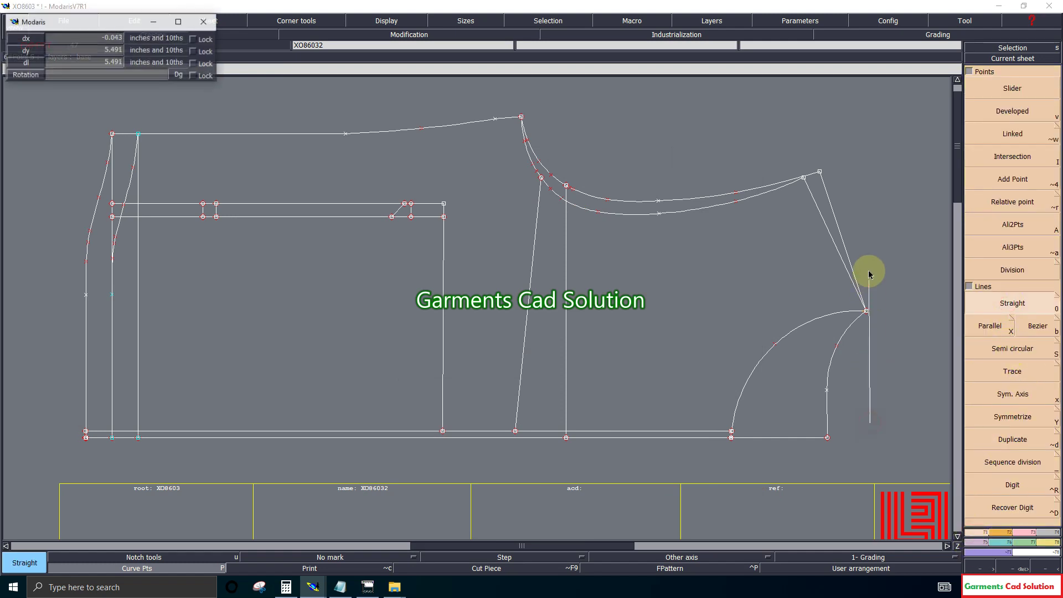
left_click(856, 136)
left_click(1000, 227)
left_click(866, 311)
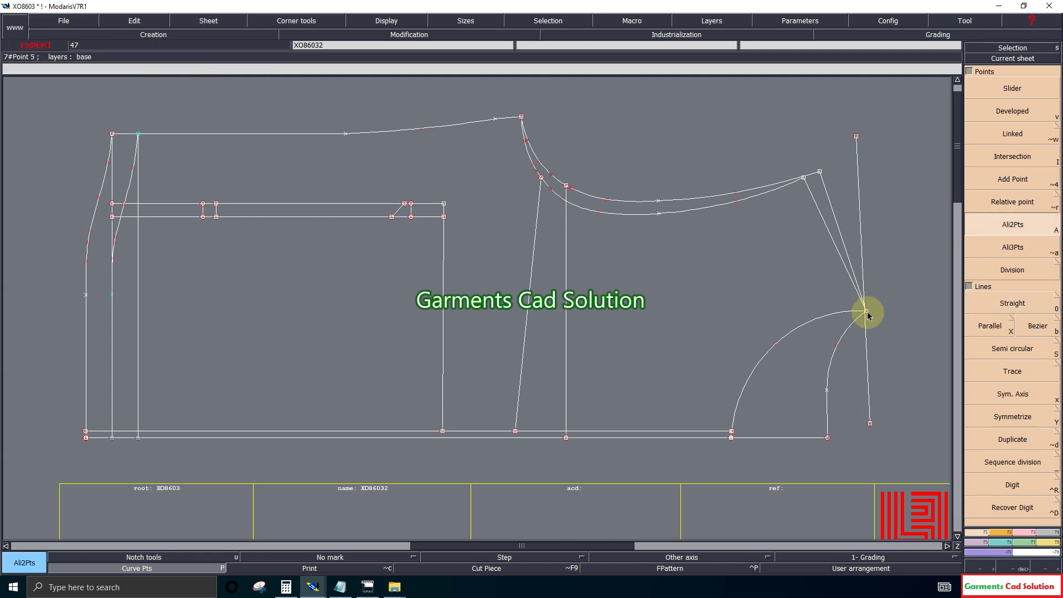
left_click(857, 136)
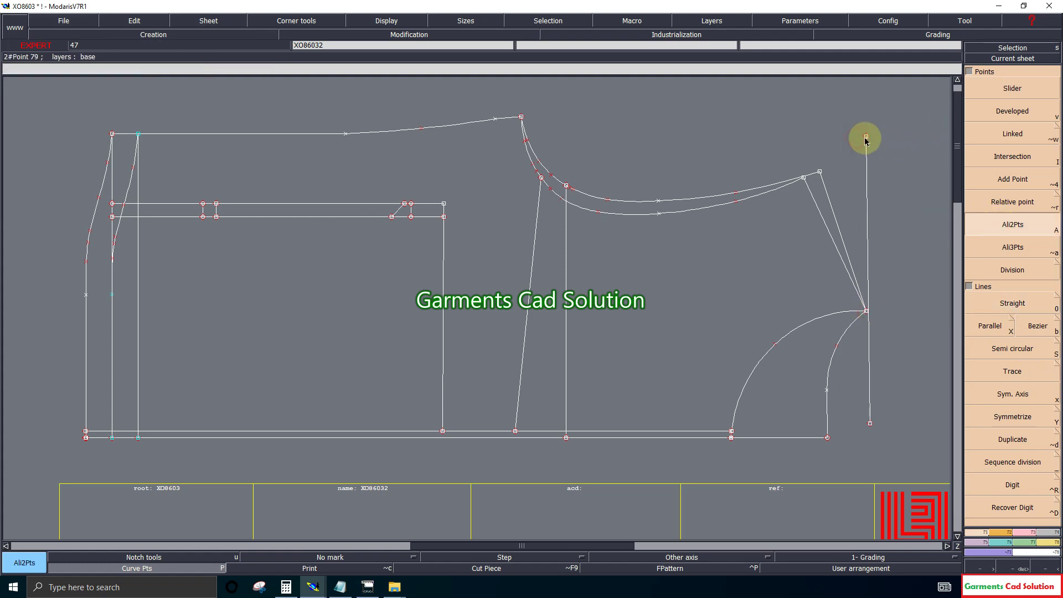
left_click(870, 422)
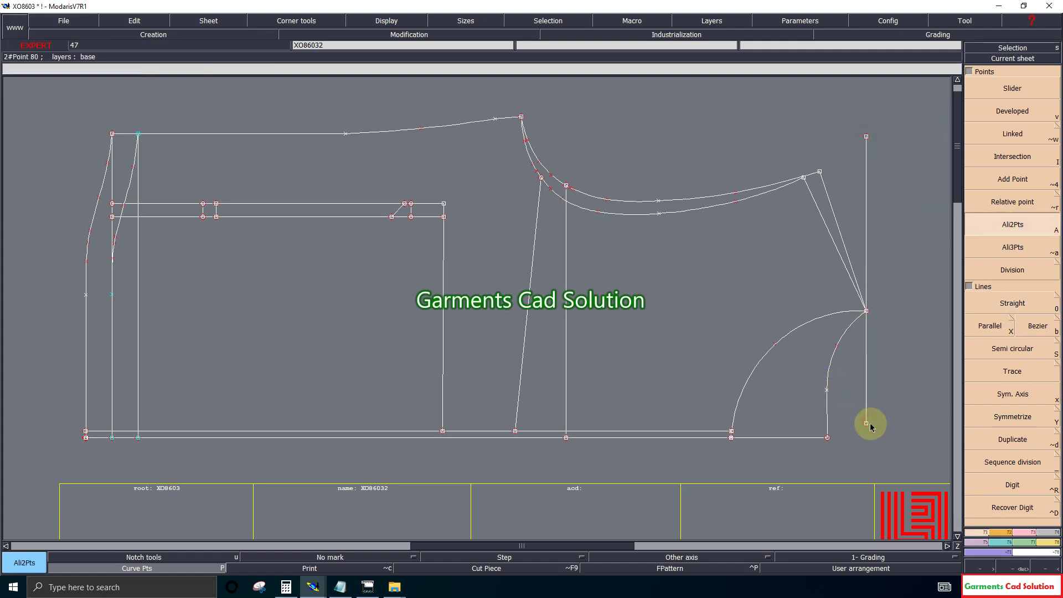
Step: Add parallels of the right vertical line at -1.000 and -12 offsets
left_click(996, 335)
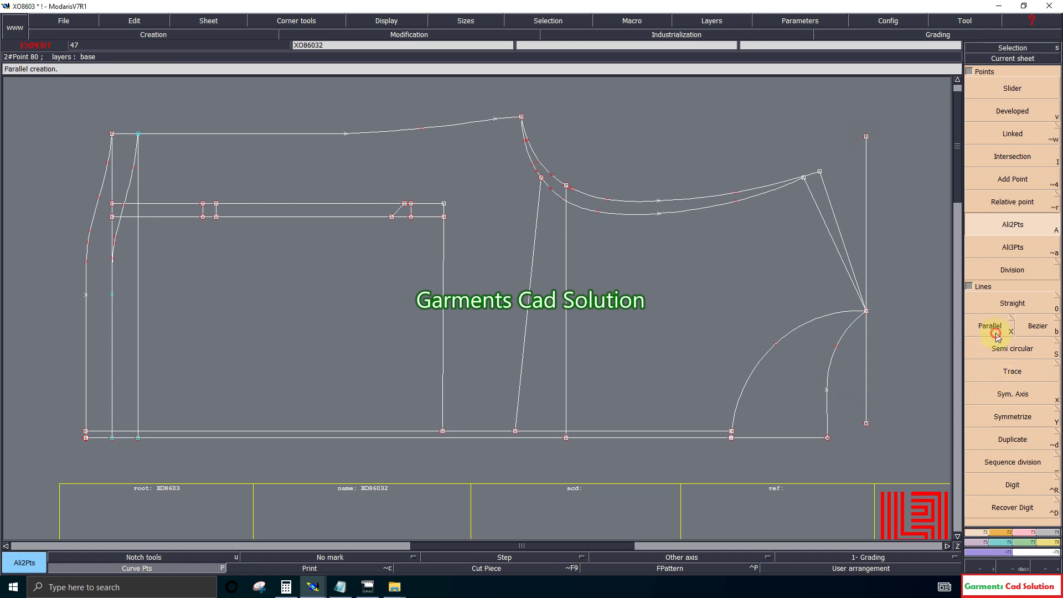
left_click(868, 367)
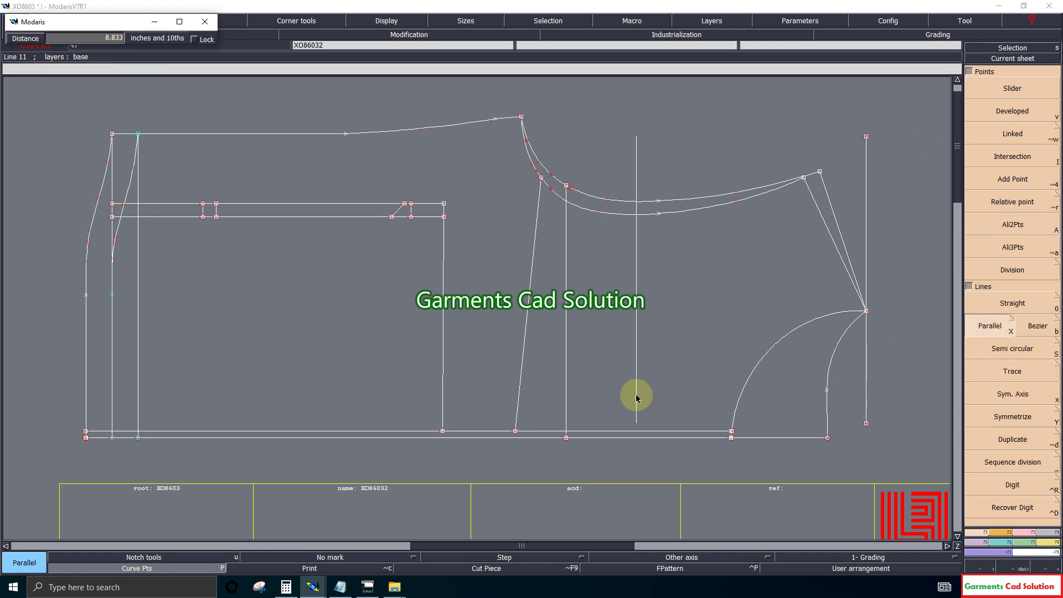
type("-1.000")
key("Return")
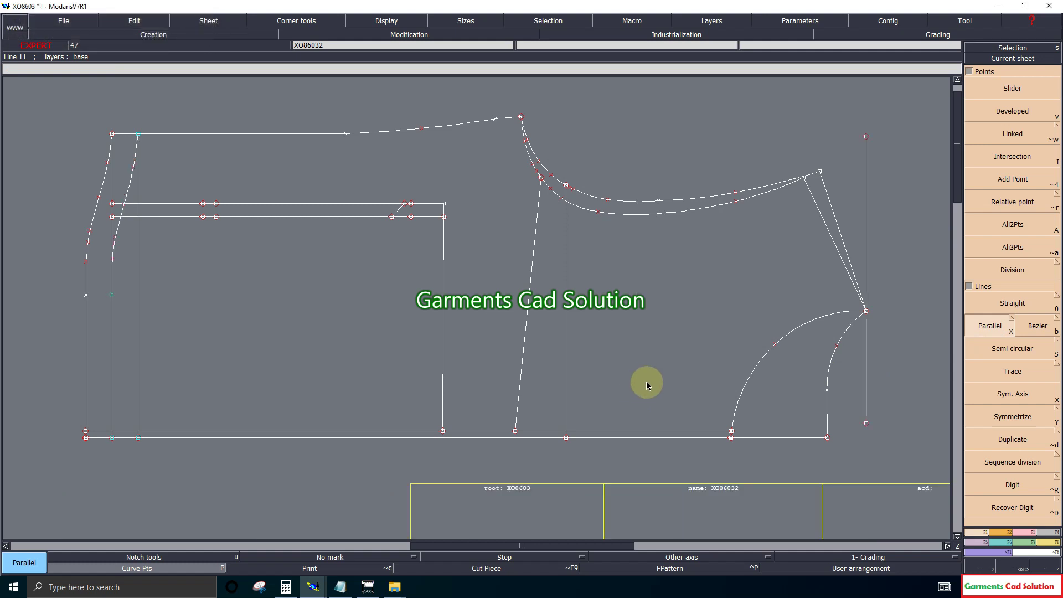
left_click(867, 249)
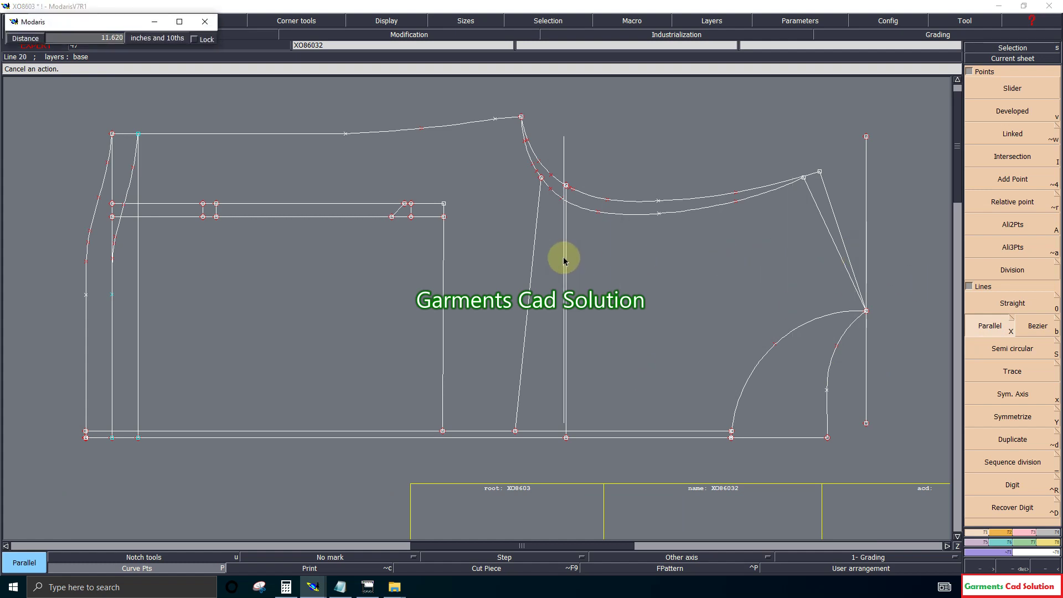
type("-1")
type("2")
key("Return")
Step: Add a parallel of the right vertical line offset 12.25 inches
key("z")
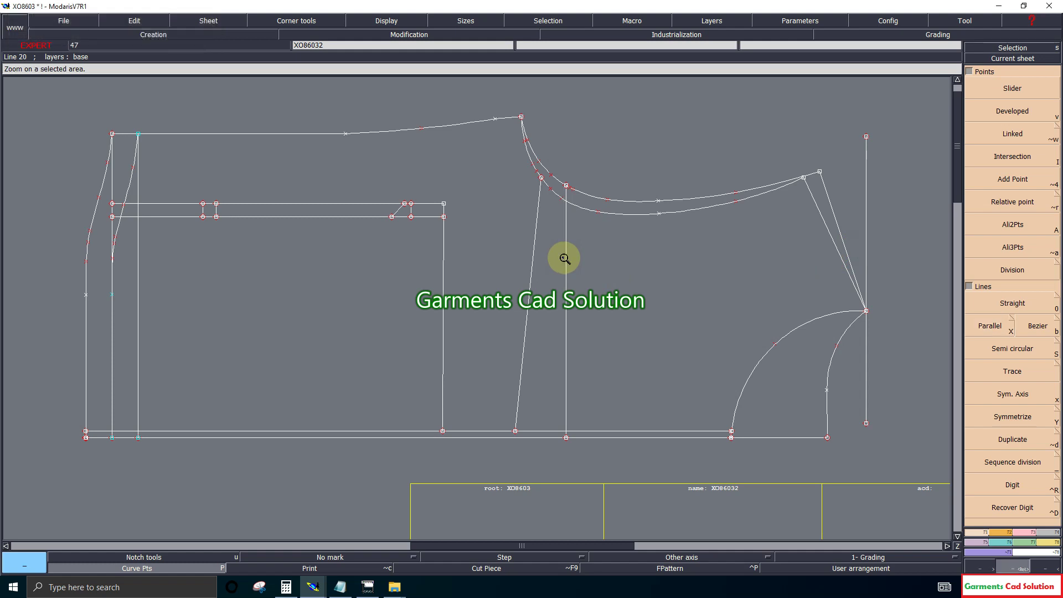
left_click(990, 327)
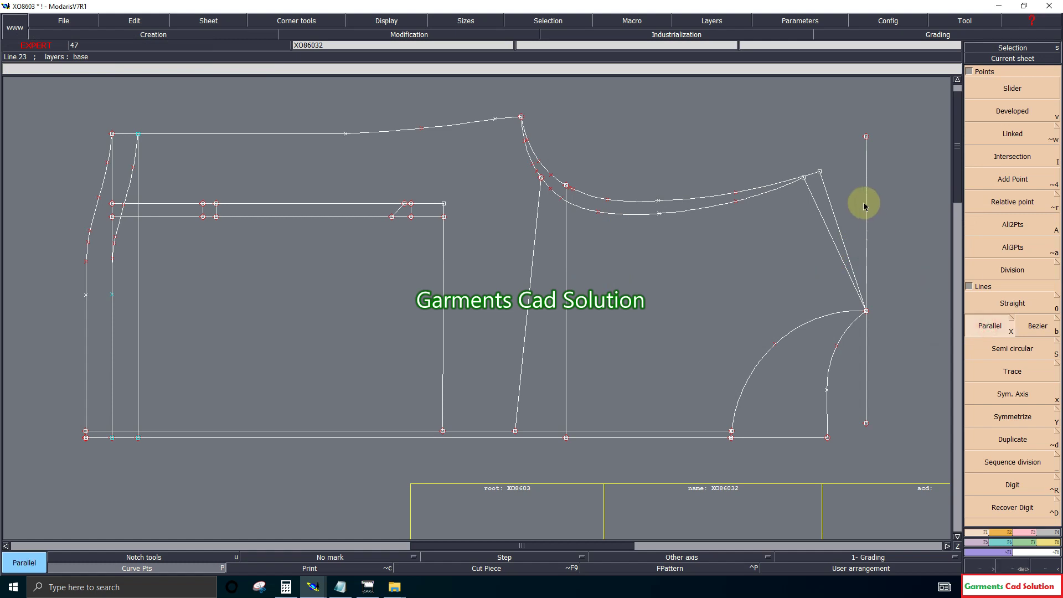
left_click(866, 206)
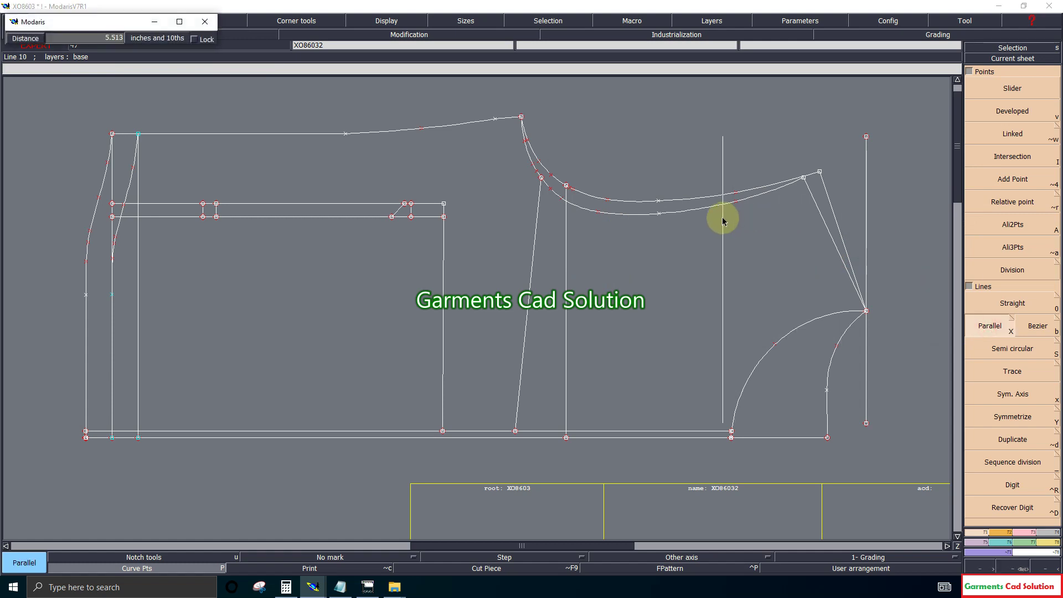
type("1")
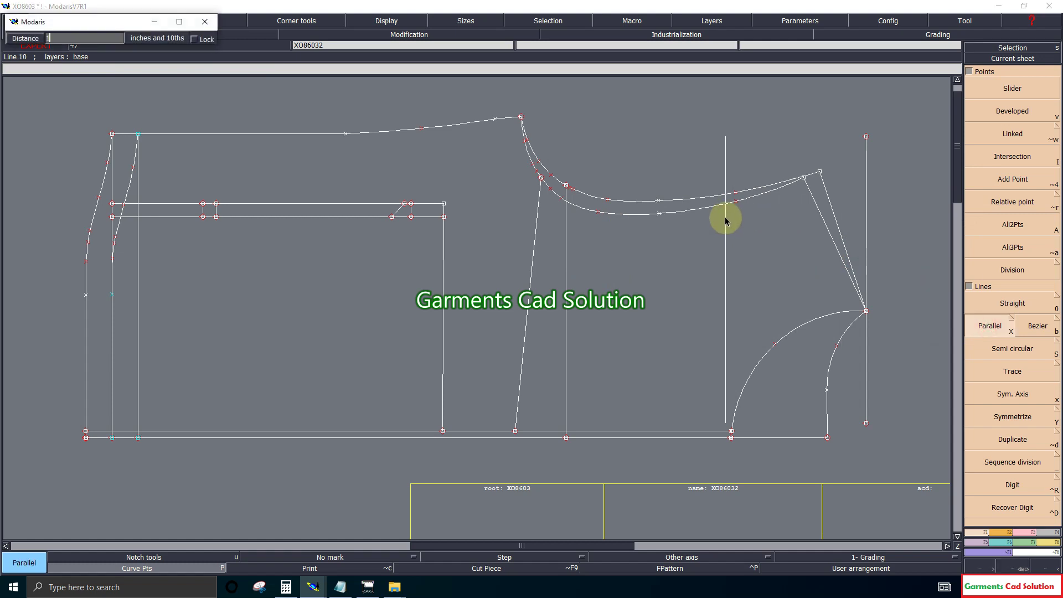
type("2.25")
key("Return")
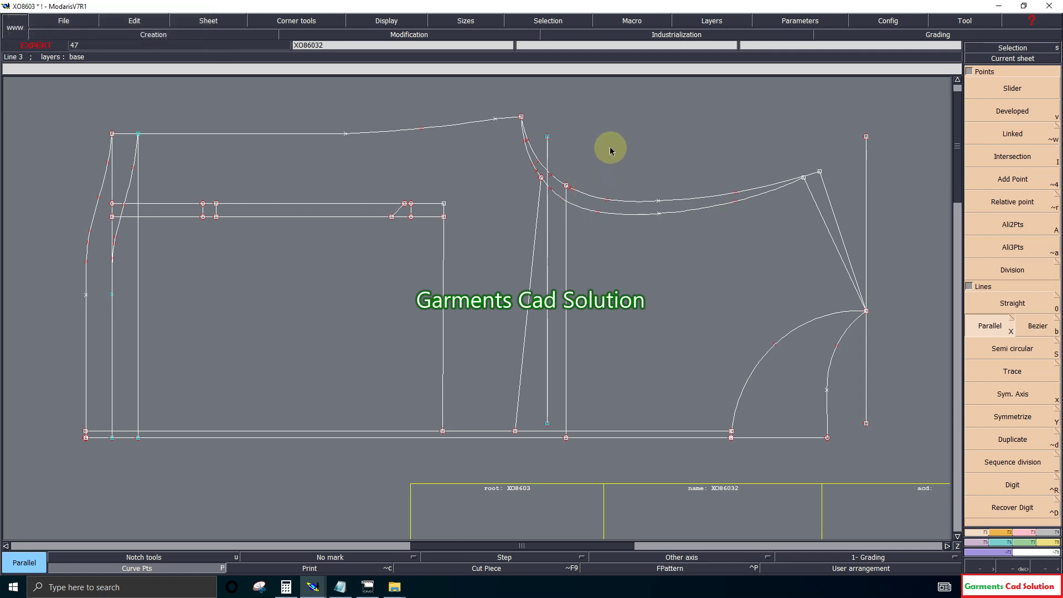
Step: Extend the new vertical line up to the top curve with Adjust 2 lines
left_click(1020, 469)
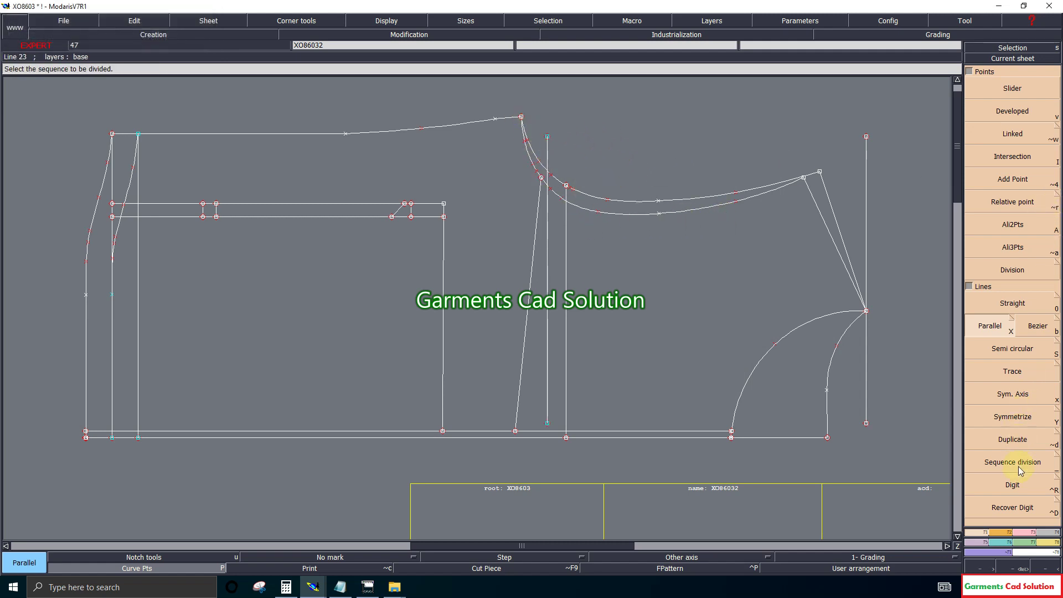
left_click(1018, 167)
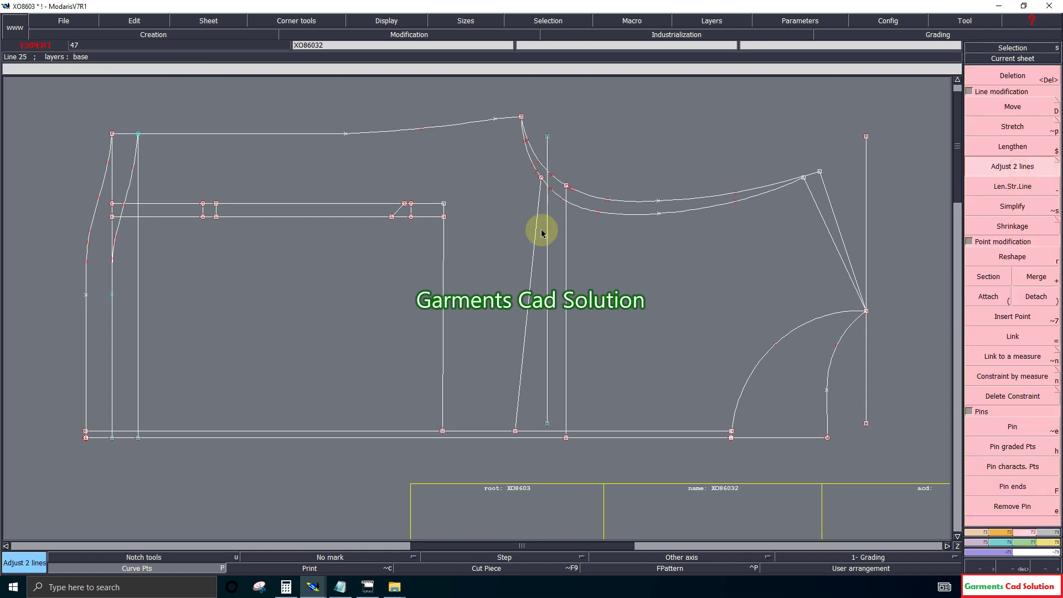
left_click(546, 225)
left_click(510, 119)
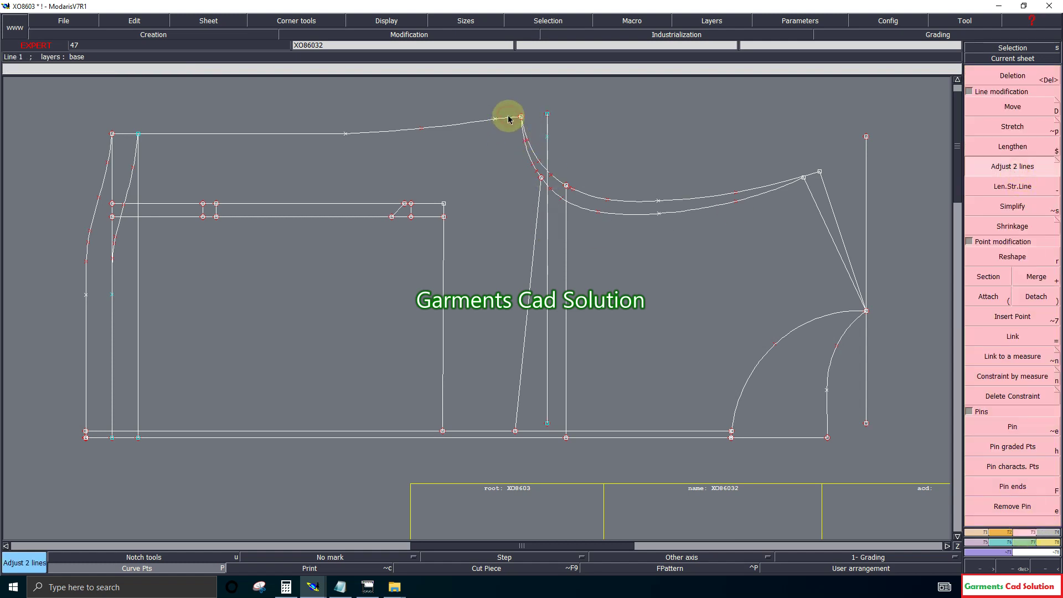
Step: Delete the stray extra point on the new vertical line
left_click(1013, 106)
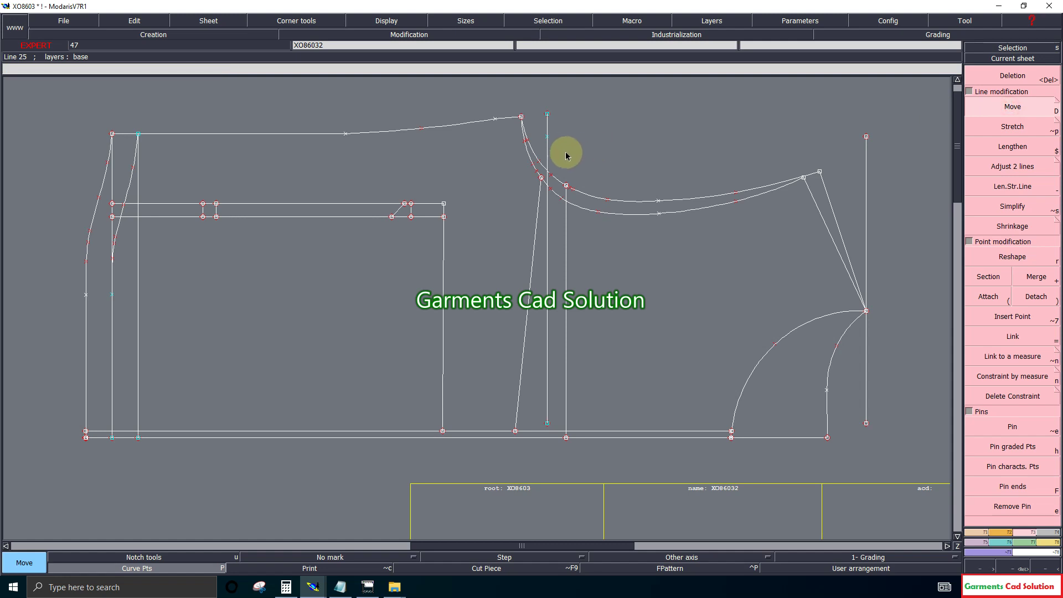
left_click_drag(547, 136, 544, 139)
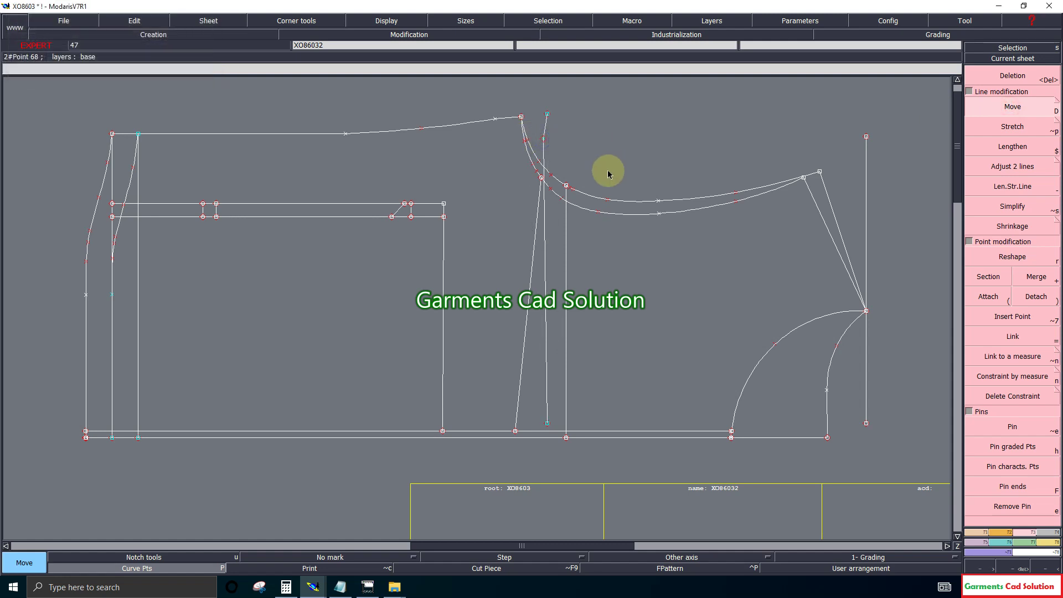
key("ctrl+z")
left_click(1007, 76)
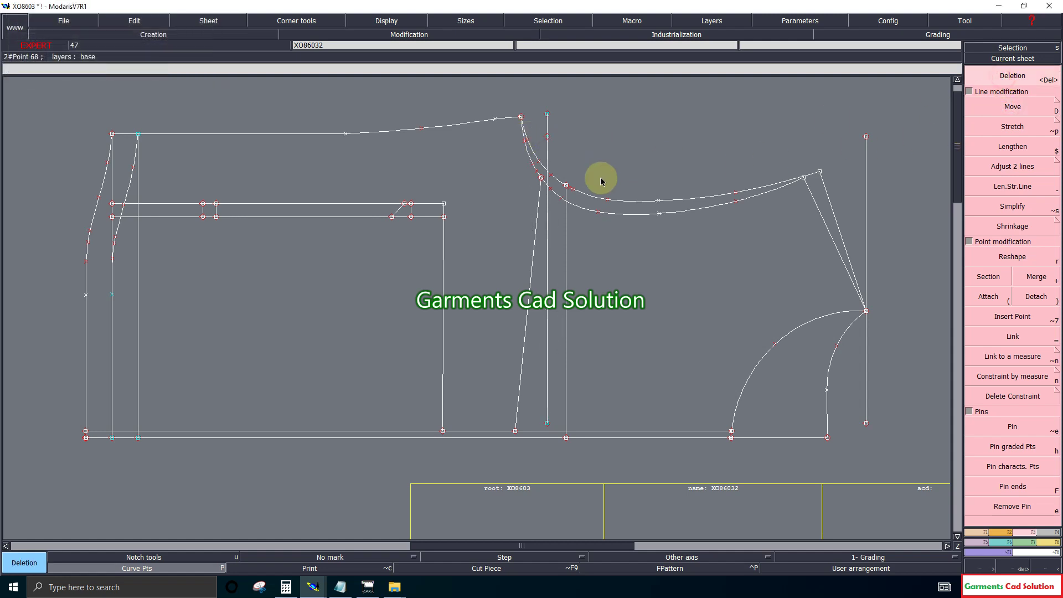
left_click(547, 137)
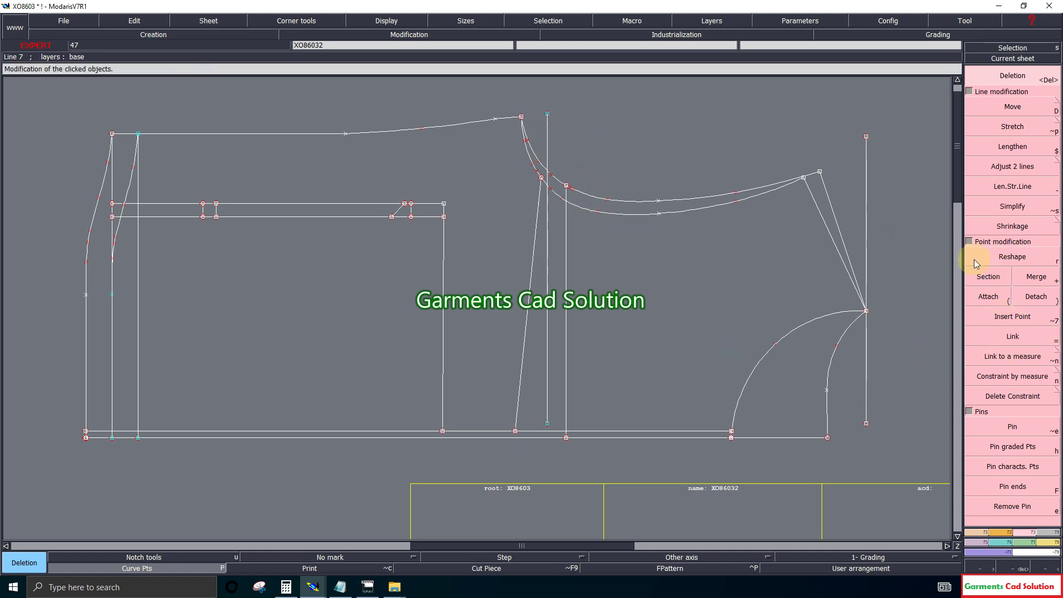
Step: Try reshaping the armhole point, undo it, and hide the curve points
left_click(1007, 258)
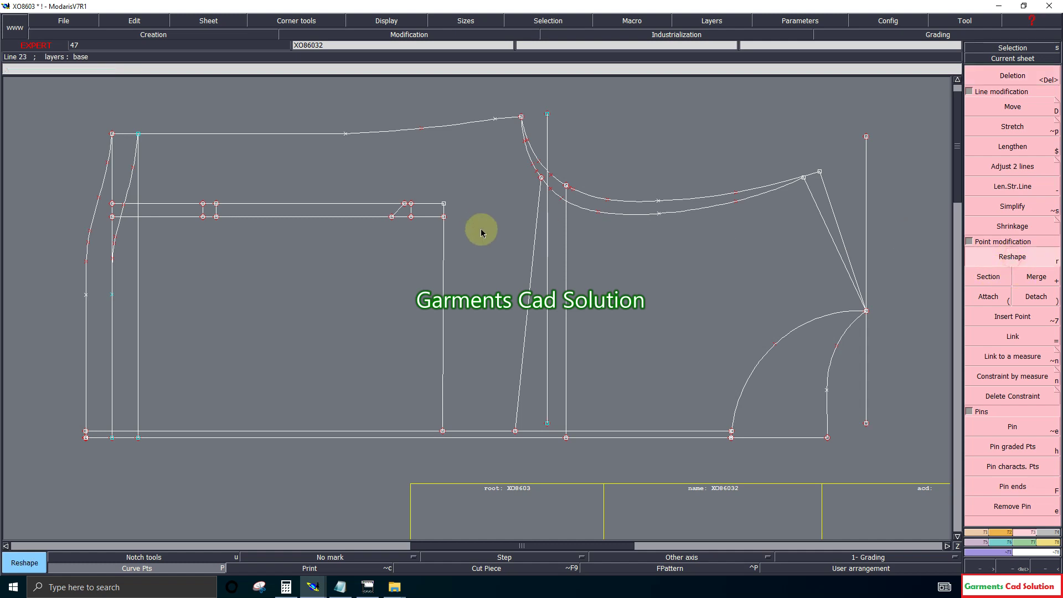
left_click(542, 179)
left_click(515, 196)
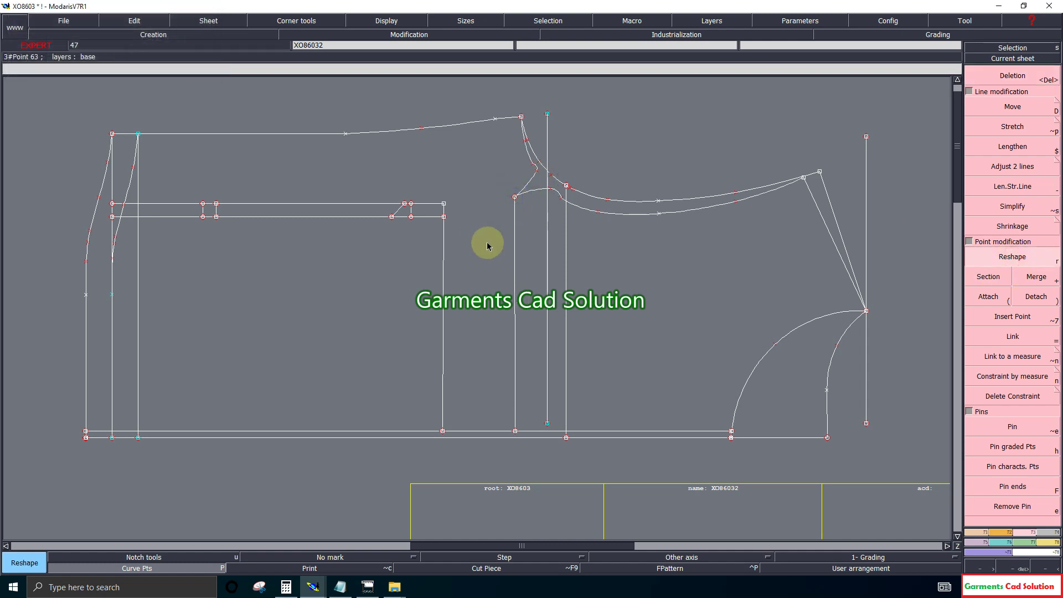
key("ctrl+z")
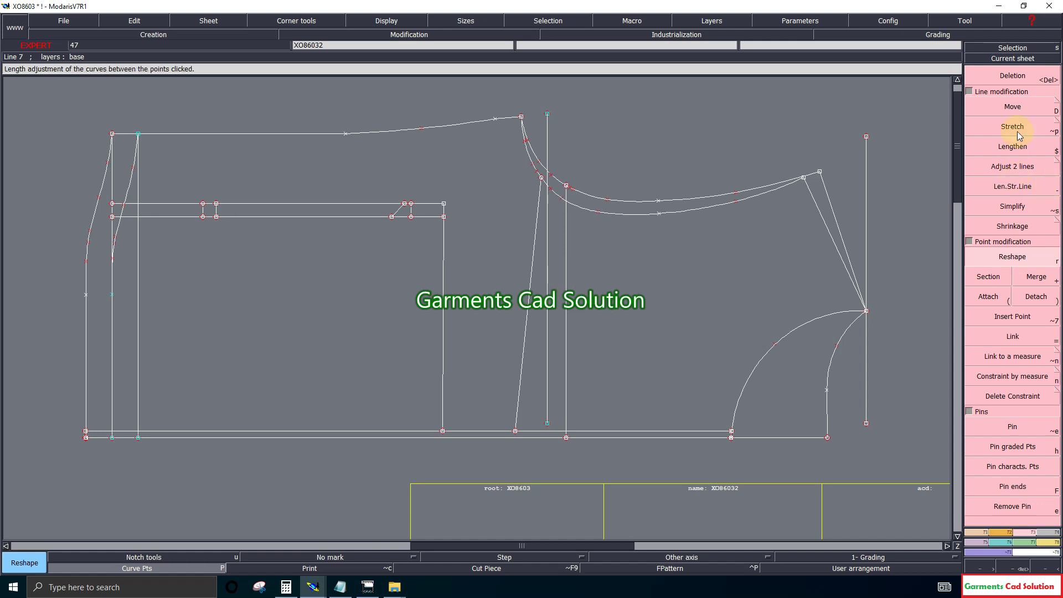
left_click(1012, 78)
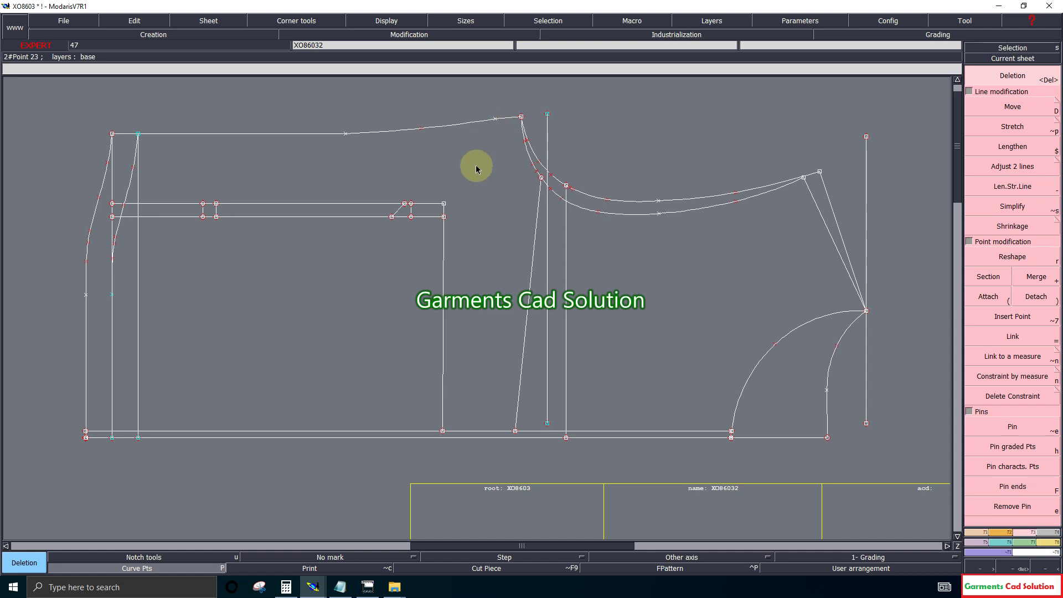
left_click(184, 566)
Step: Detach the vertical line from the armhole; a trial curve-point reshape is undone
left_click(1051, 287)
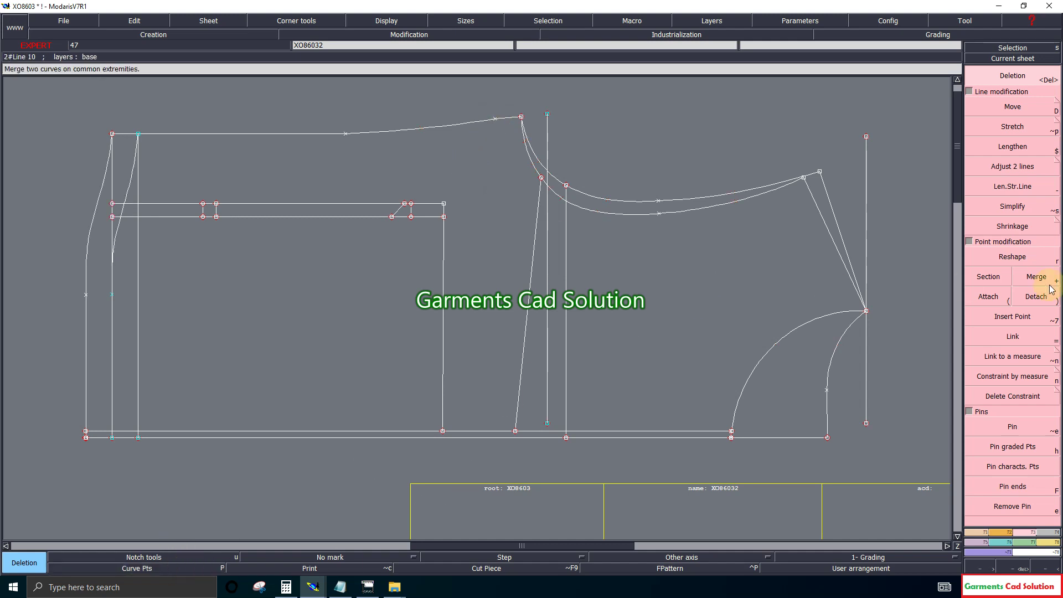
left_click(567, 213)
left_click(1012, 260)
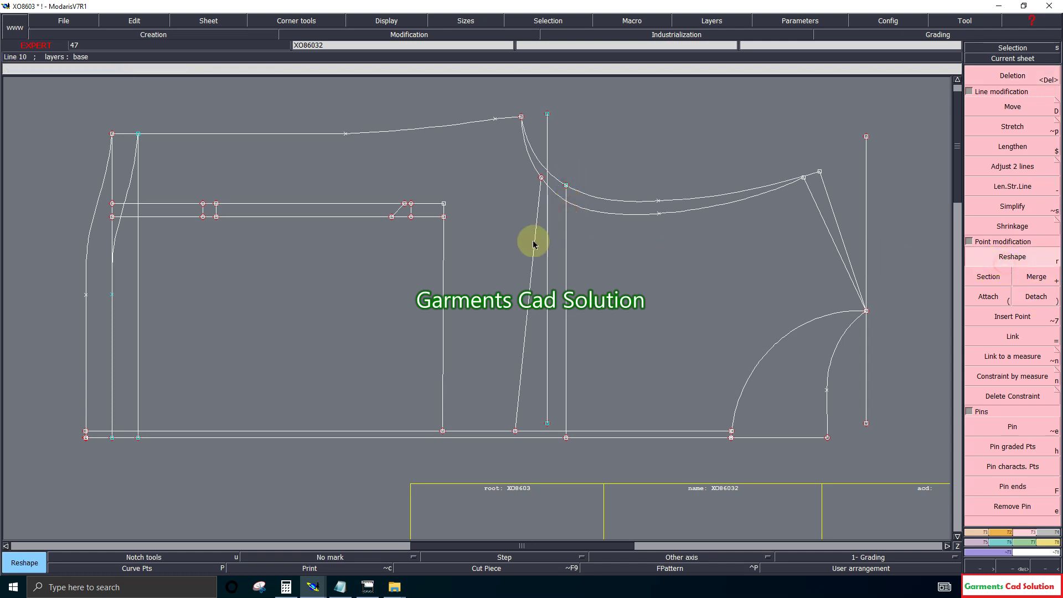
left_click(541, 178)
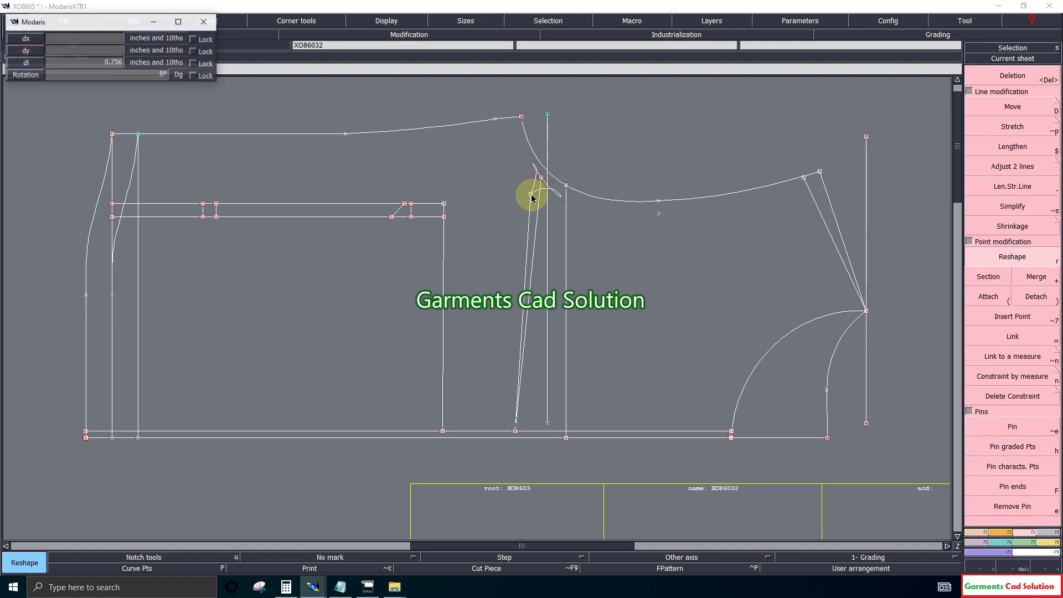
left_click(456, 245)
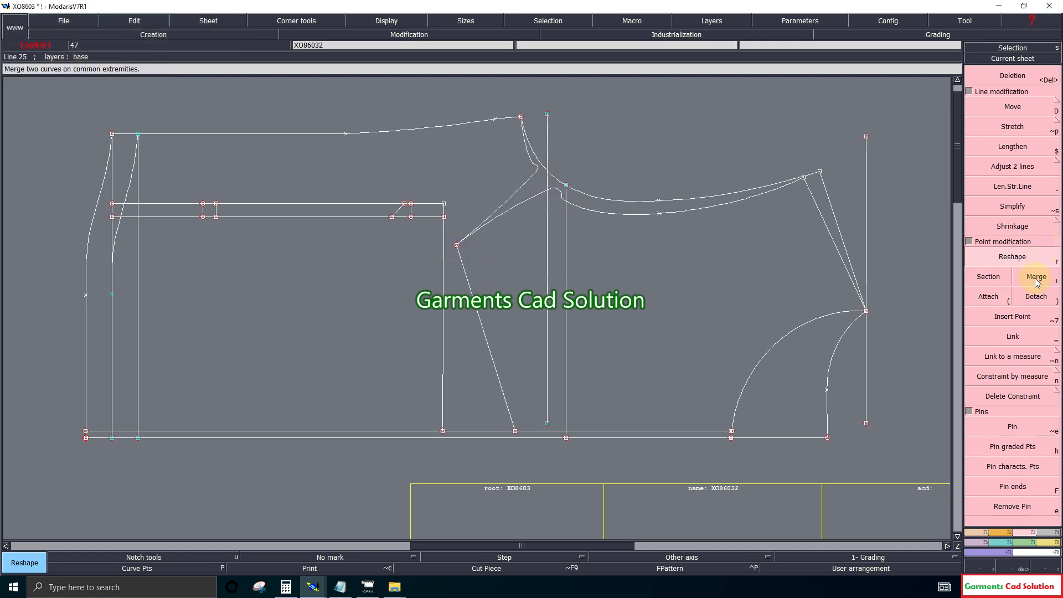
key("ctrl+z")
Step: Detach both vertical lines from the armhole point, then select Attach
left_click(1038, 299)
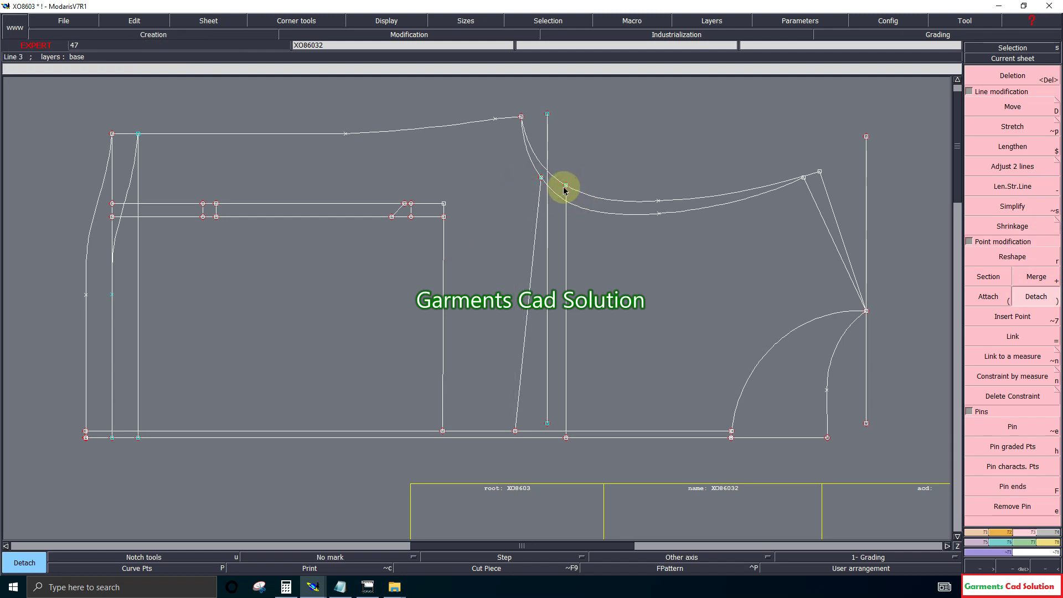
left_click(566, 189)
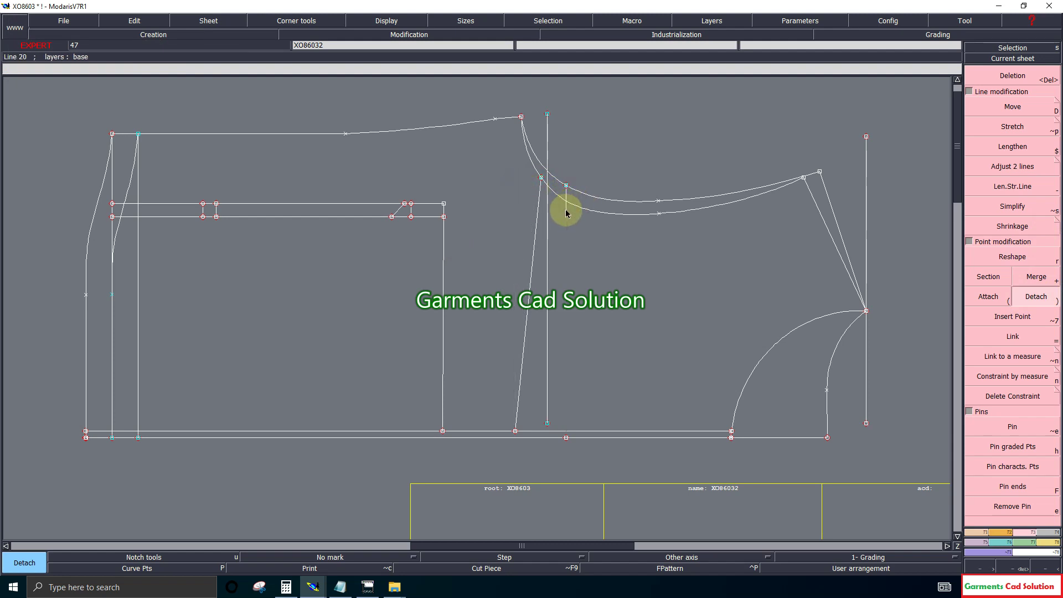
left_click(566, 212)
left_click(997, 298)
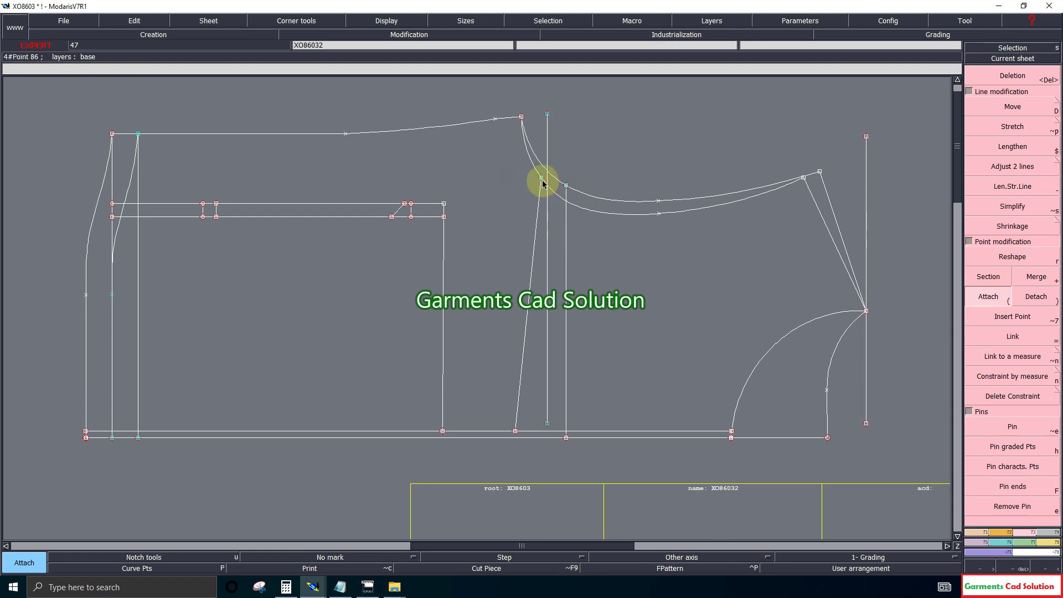
left_click(1013, 106)
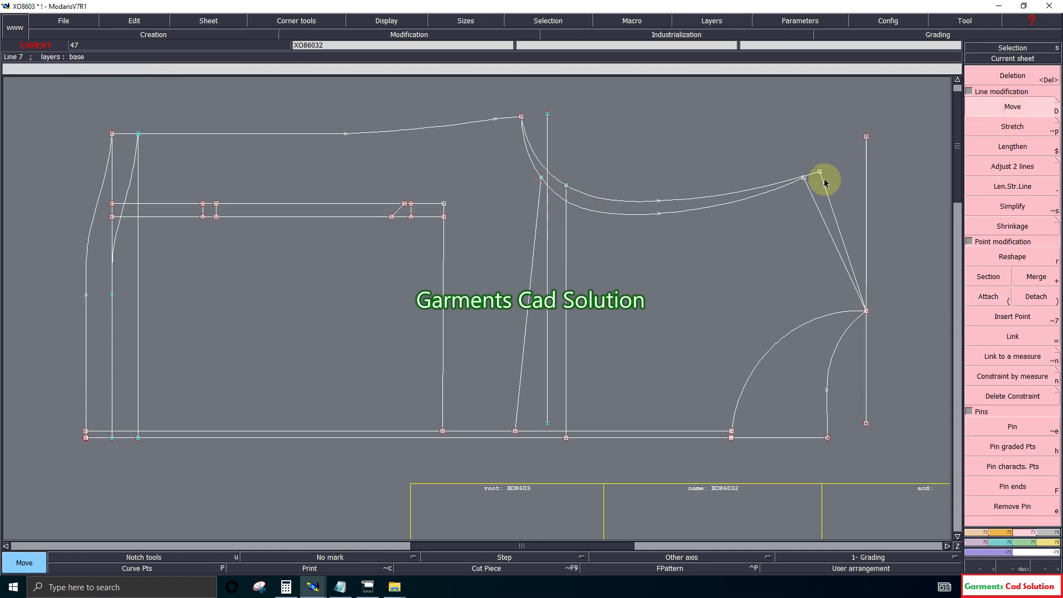
Step: Measure the 1.005-inch gap from the shoulder tip to the guide line
left_click(1045, 543)
left_click(1004, 108)
left_click(512, 143)
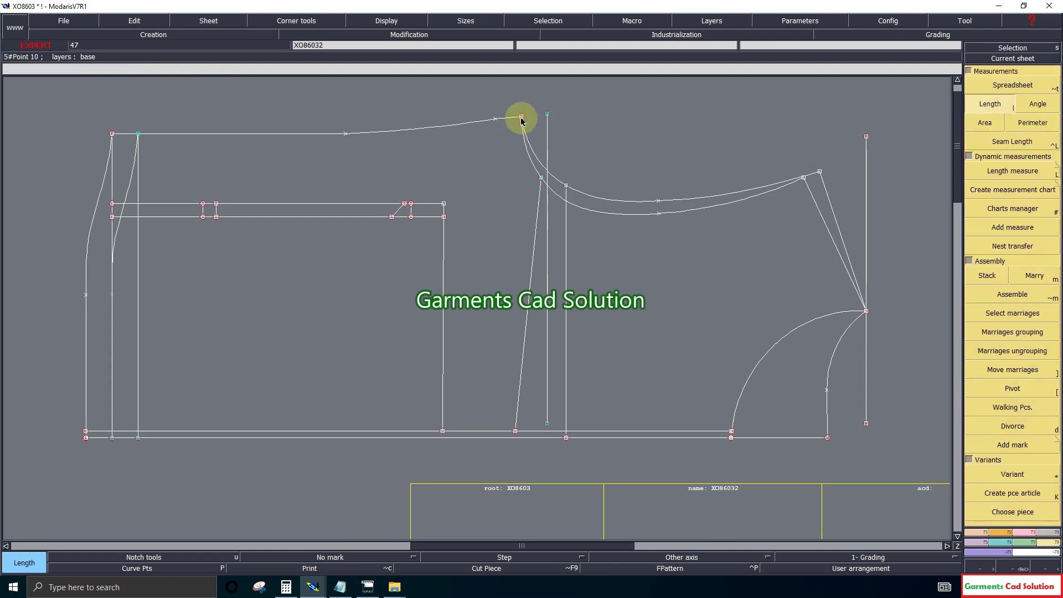
left_click(547, 114)
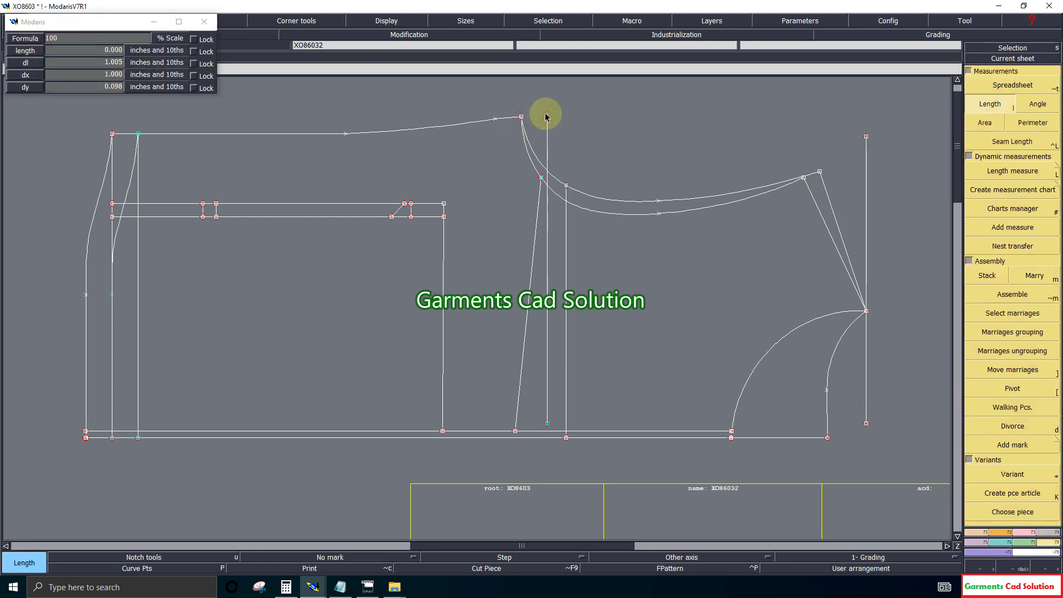
left_click(1022, 532)
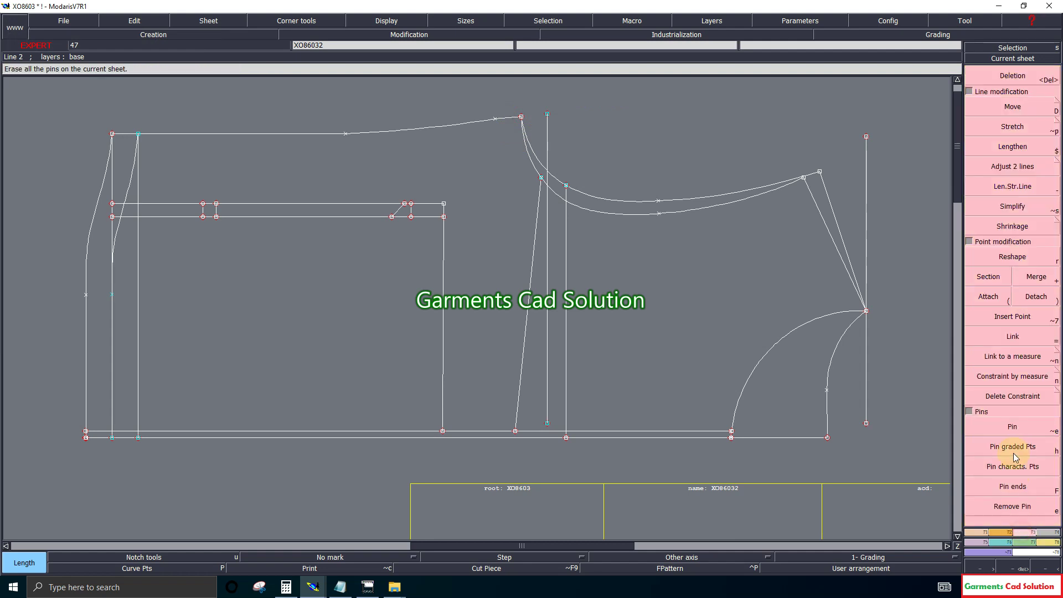
Step: Pin the middle points of both armhole curves and the shoulder line midpoint
left_click(1016, 434)
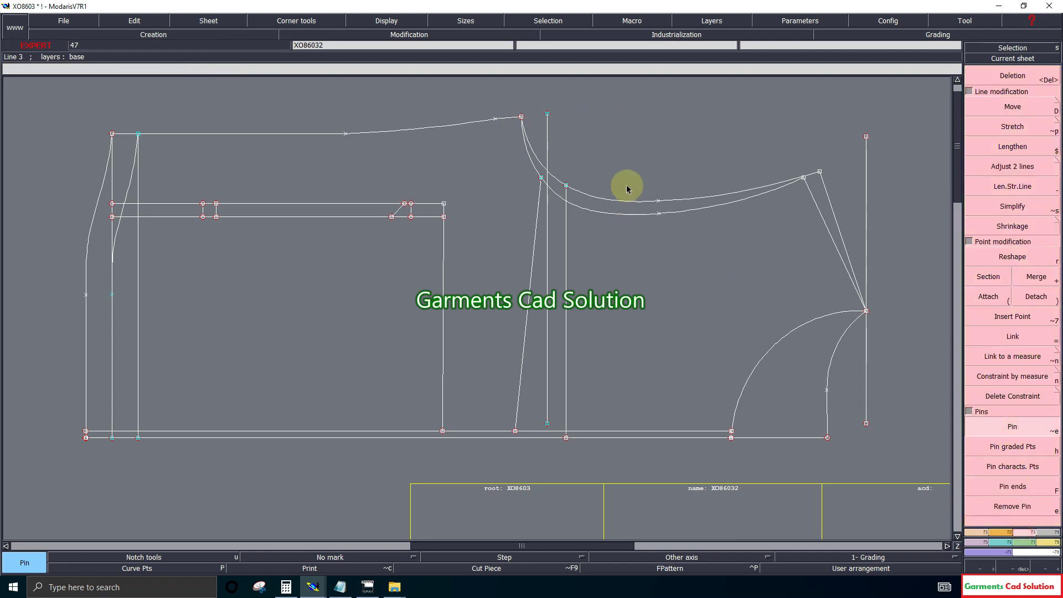
left_click(660, 223)
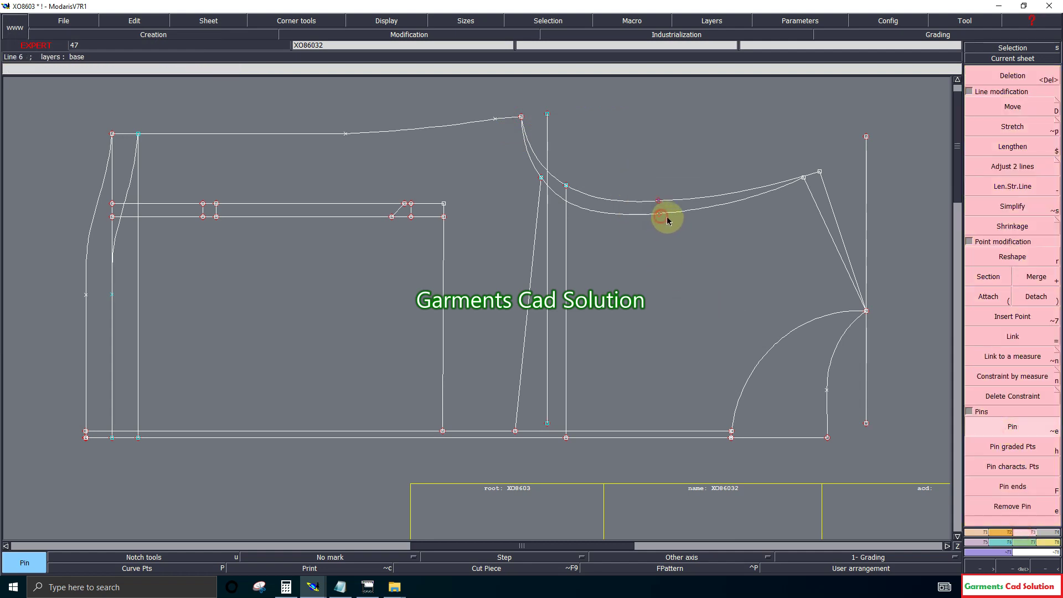
left_click(1013, 107)
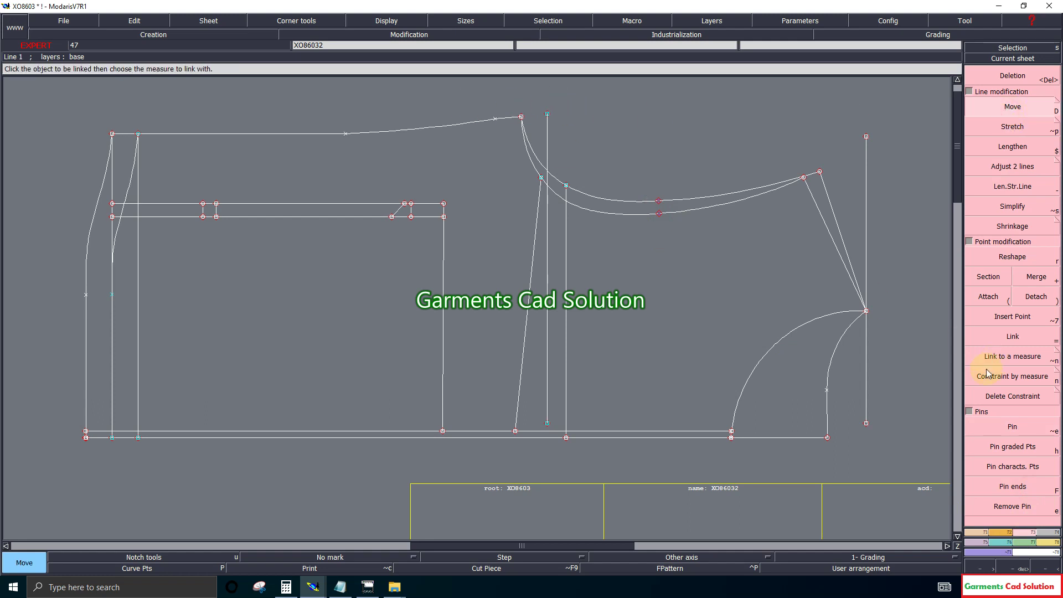
left_click(1013, 427)
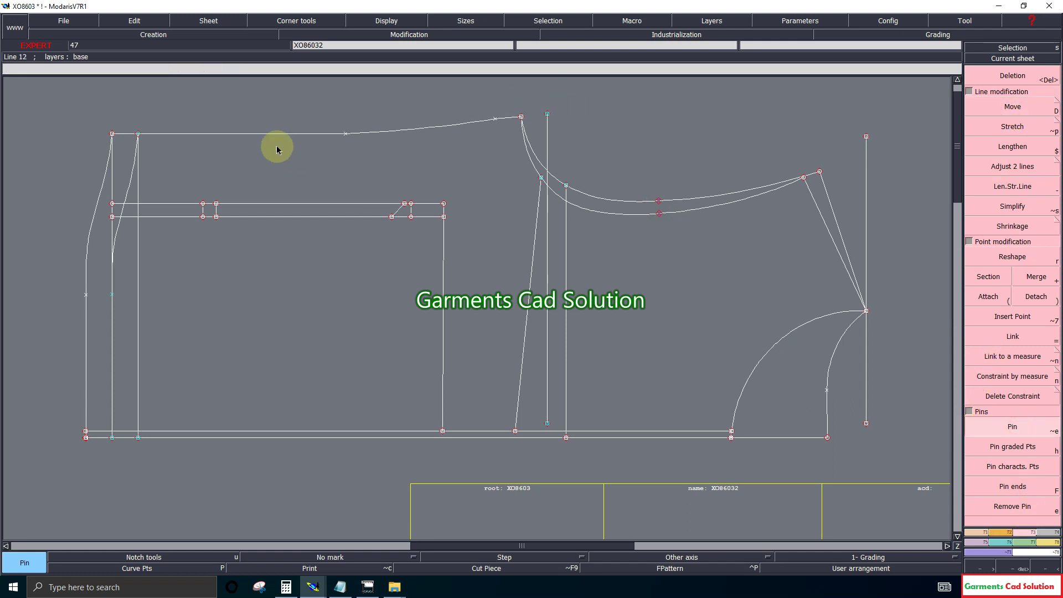
left_click(352, 145)
left_click(1013, 107)
Step: Shift the armhole curves' shared end point 1.000 inch onto the sleeve top
left_click_drag(465, 103, 535, 136)
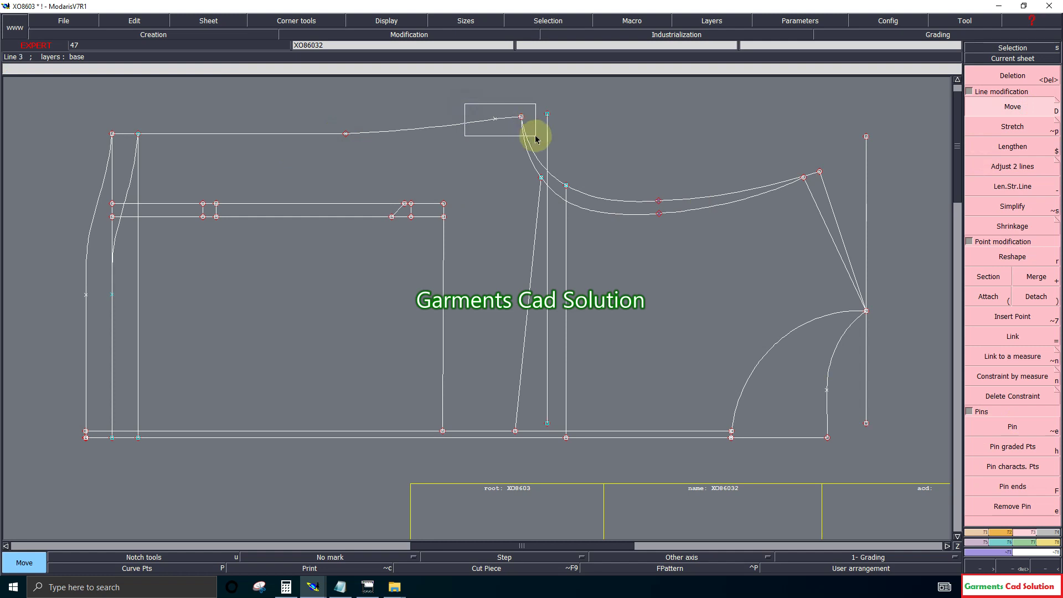
left_click(521, 116)
type("1")
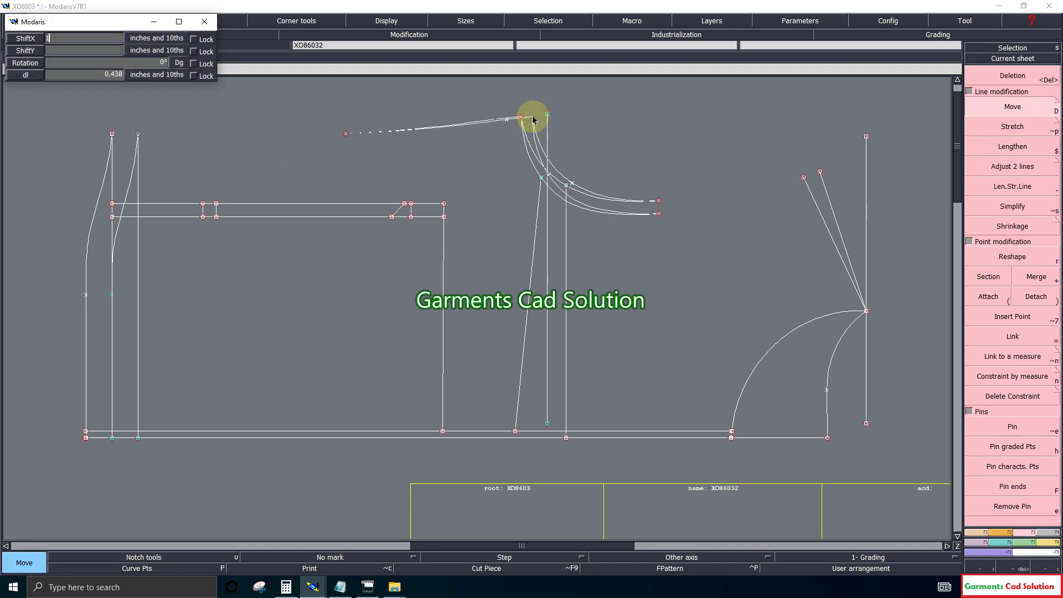
key("Return")
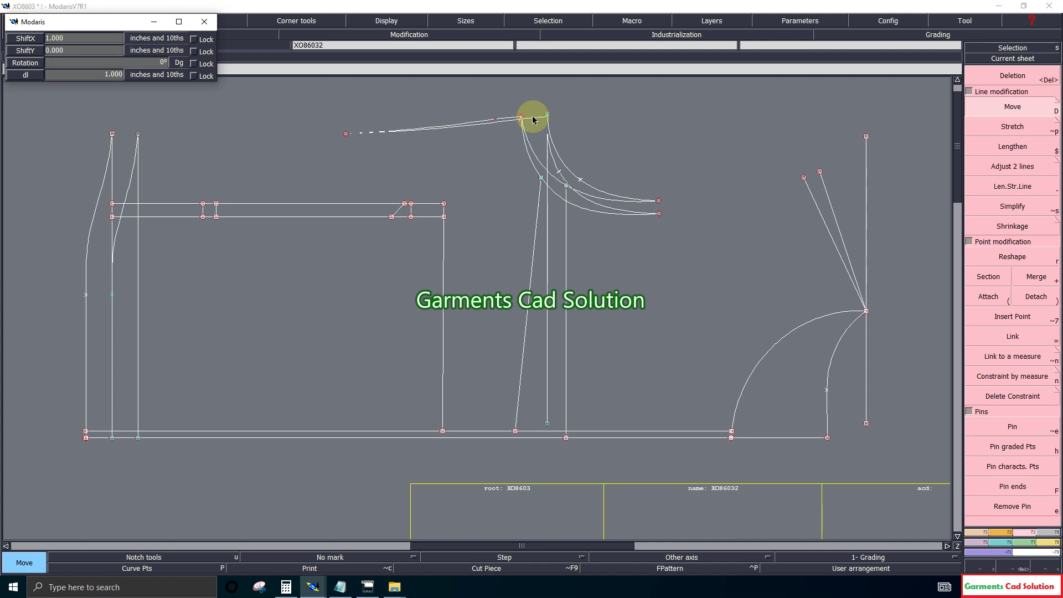
left_click(533, 119)
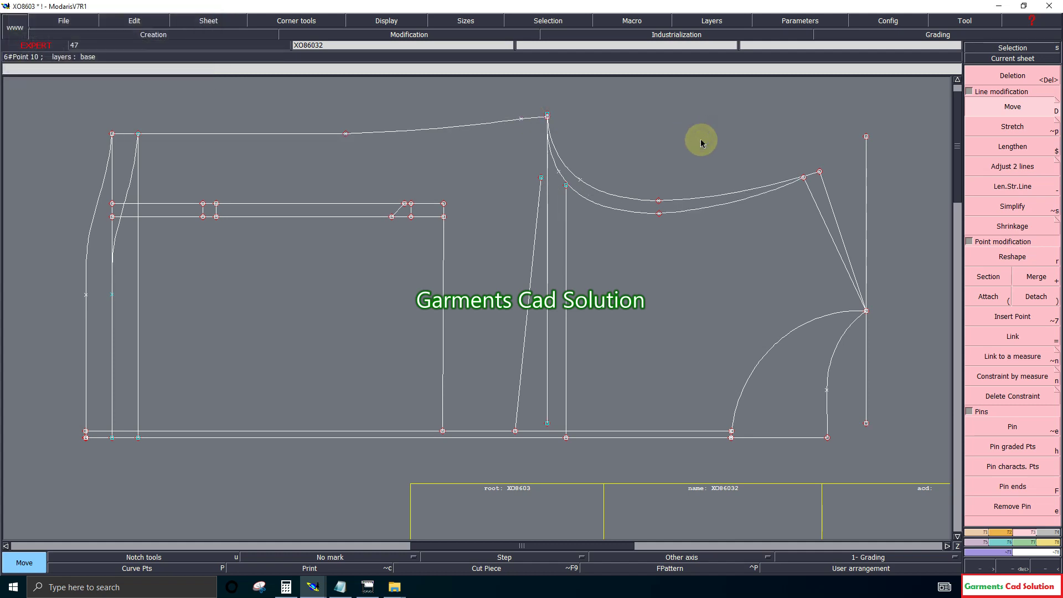
left_click(1013, 78)
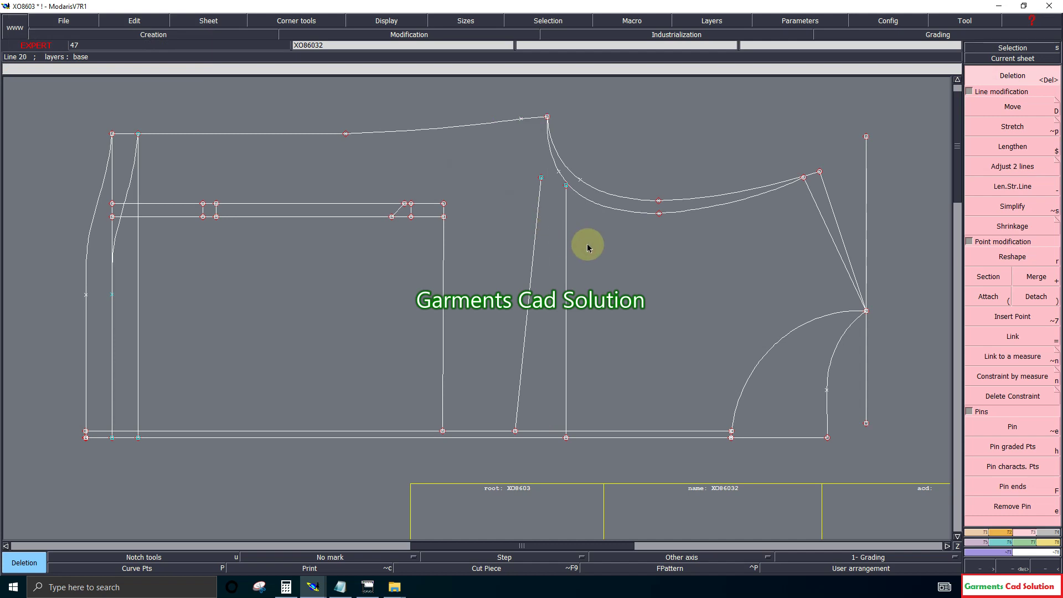
left_click(1001, 566)
Step: Nudge a point on the upper armhole curve, unpin characteristic points, hide curve points
left_click_drag(316, 98, 862, 237)
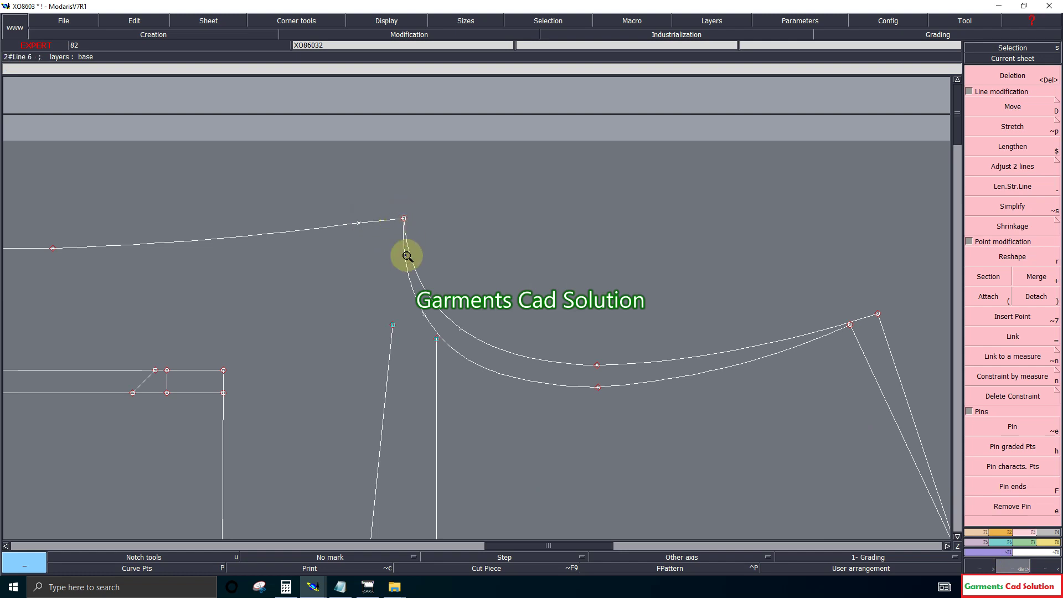
left_click(185, 569)
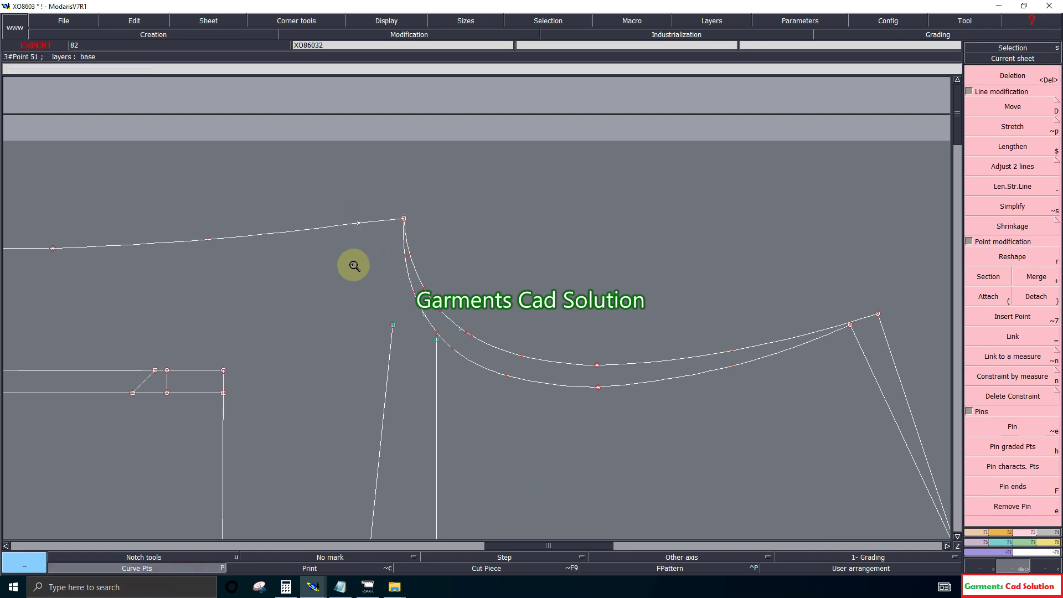
left_click(1013, 256)
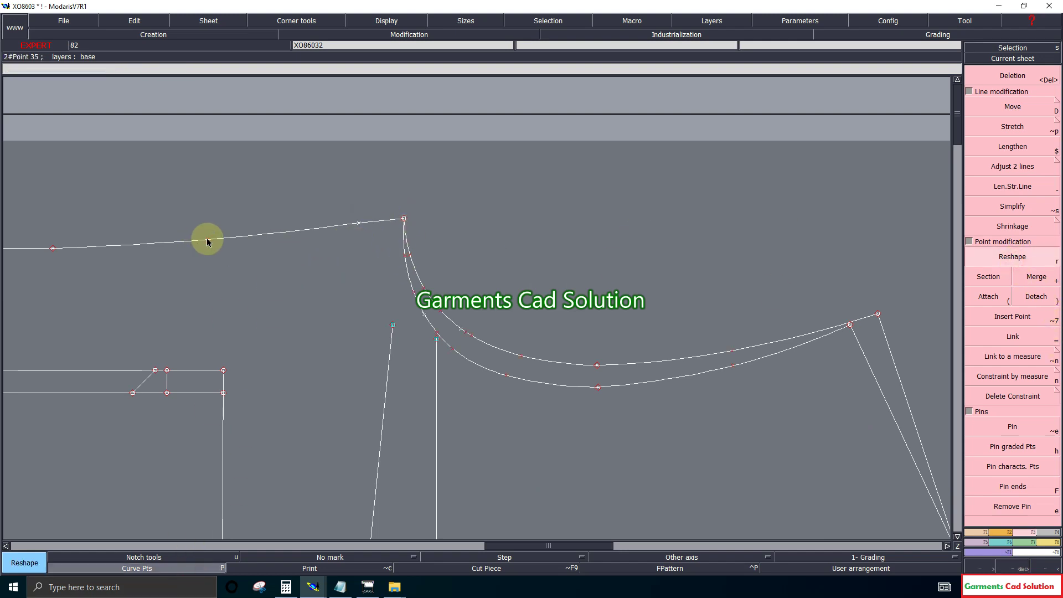
left_click(206, 239)
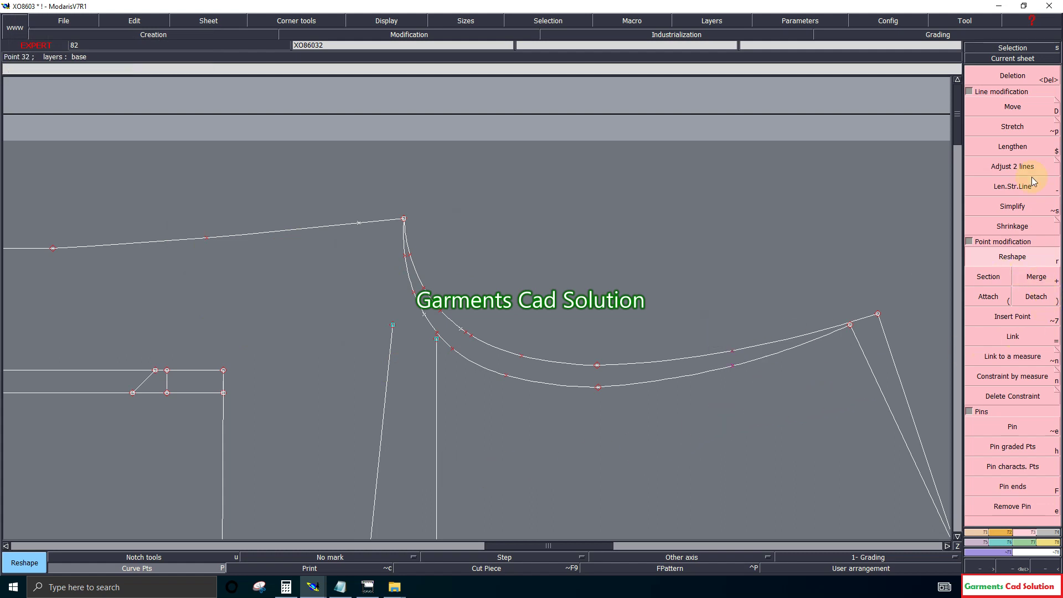
left_click(1012, 107)
left_click(732, 351)
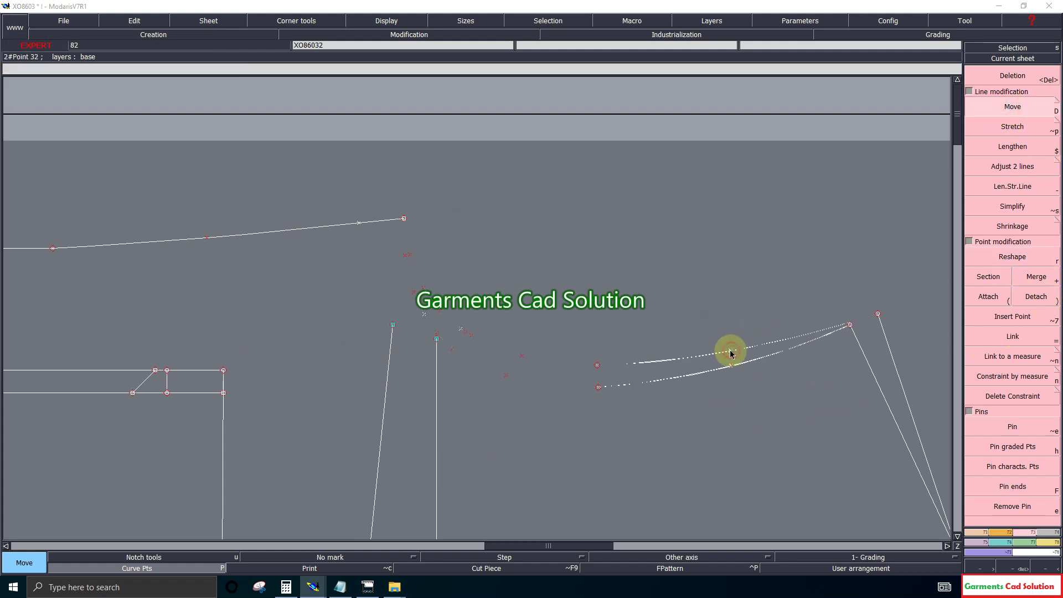
left_click(721, 357)
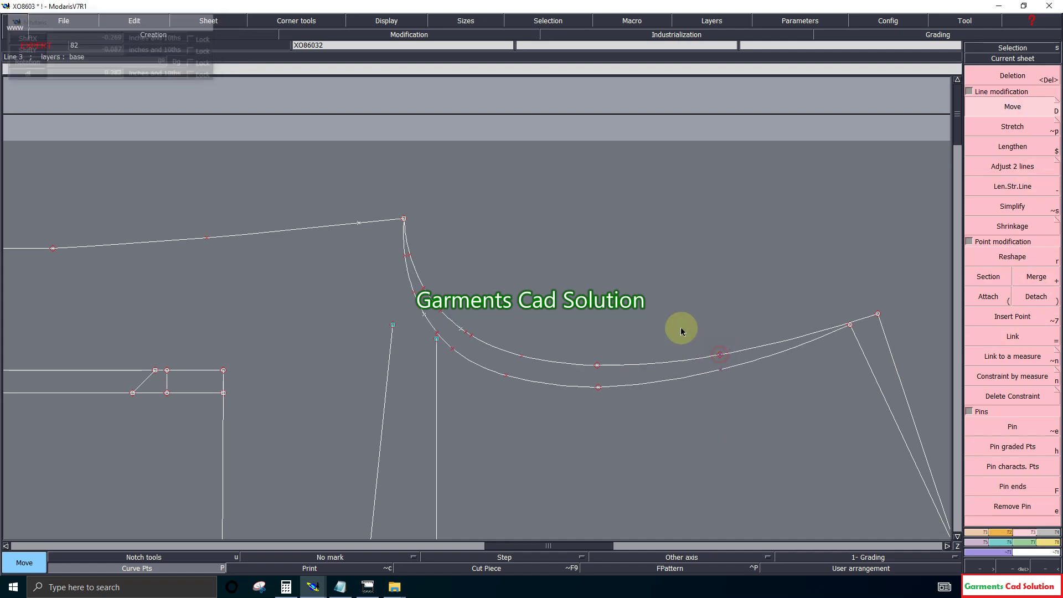
left_click(1012, 505)
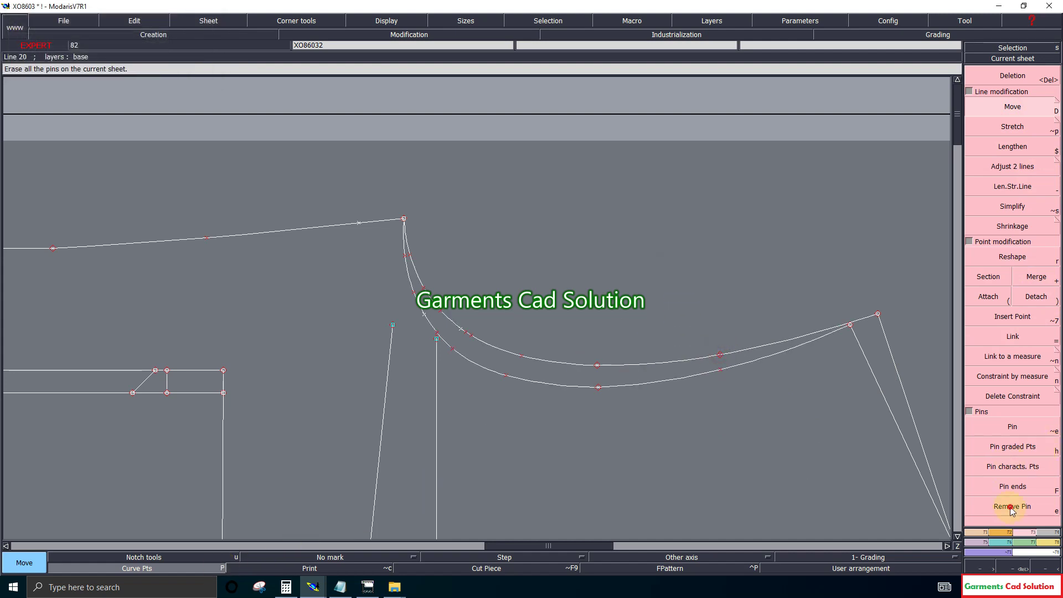
left_click(164, 568)
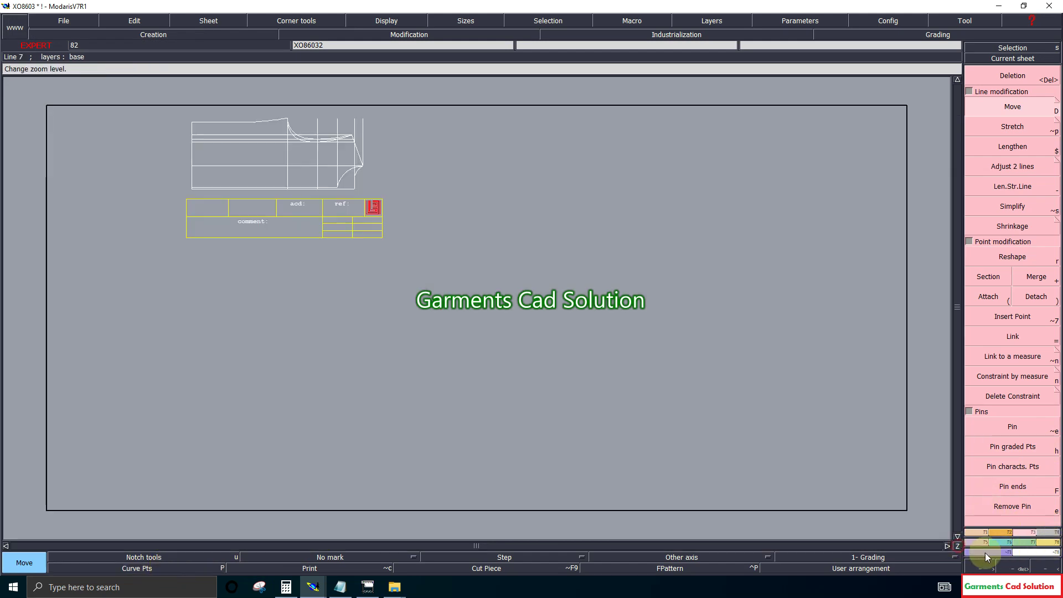
Step: Readjust sheet XO86032 to fit its pattern pieces
left_click(957, 546)
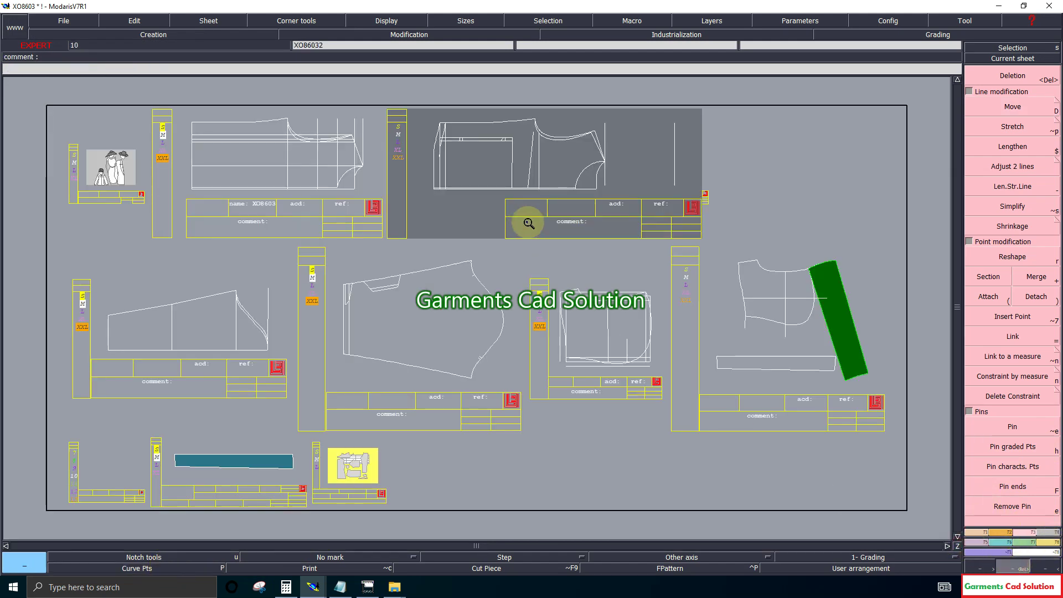
left_click_drag(424, 113, 773, 240)
left_click(1016, 76)
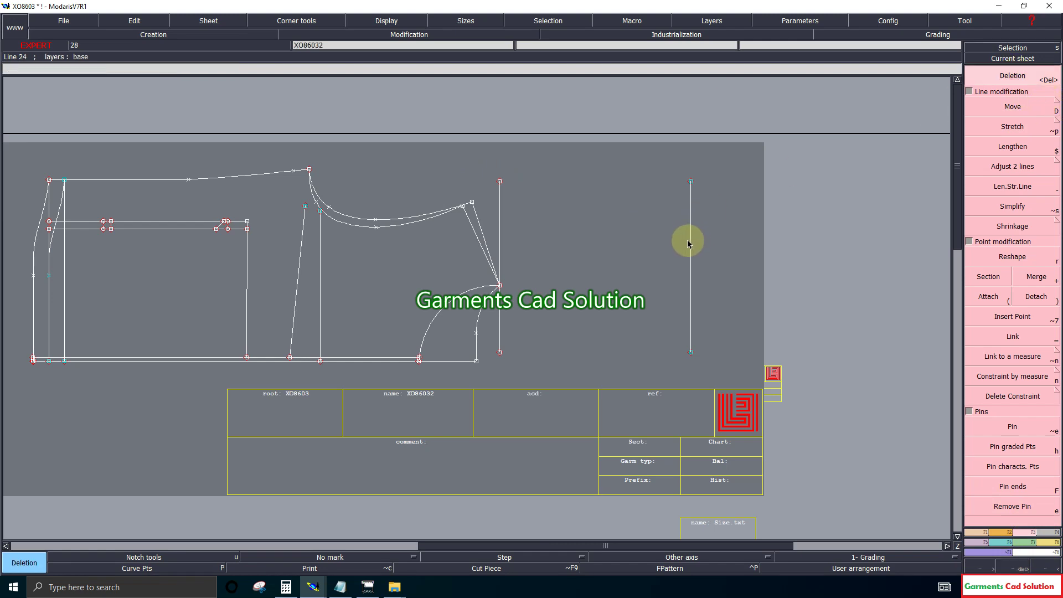
left_click(228, 25)
left_click(217, 219)
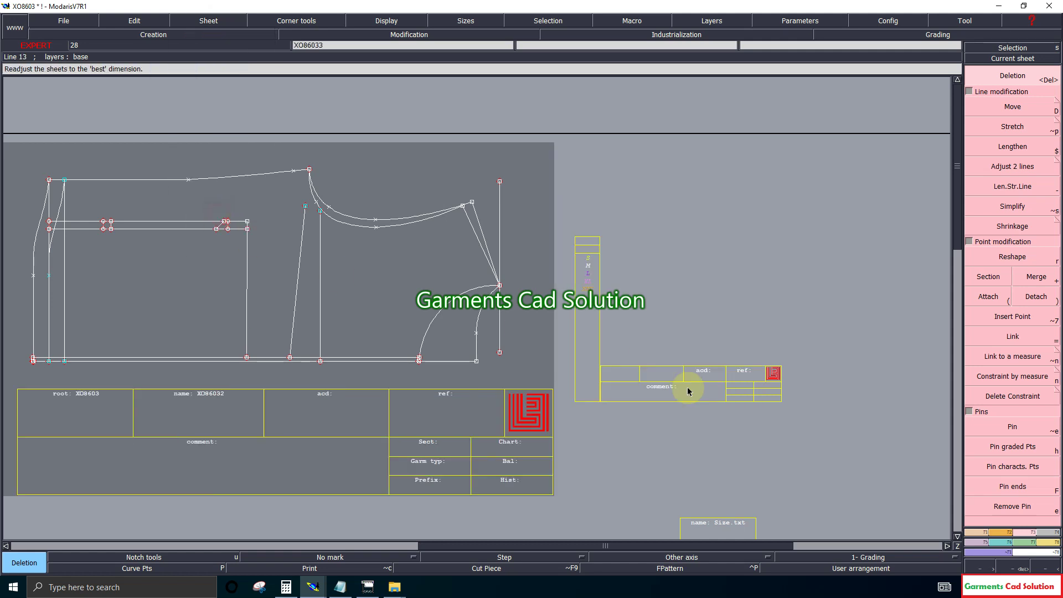
Step: Delete the empty XO86033 sheet and recentre on the bodice armhole area
left_click(718, 255)
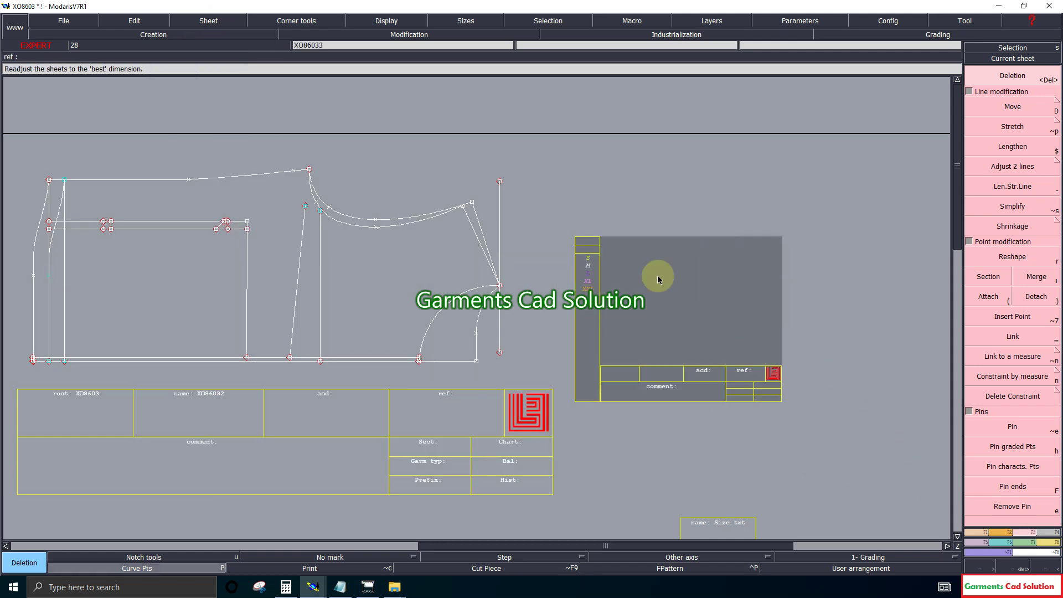
left_click(213, 21)
left_click(227, 58)
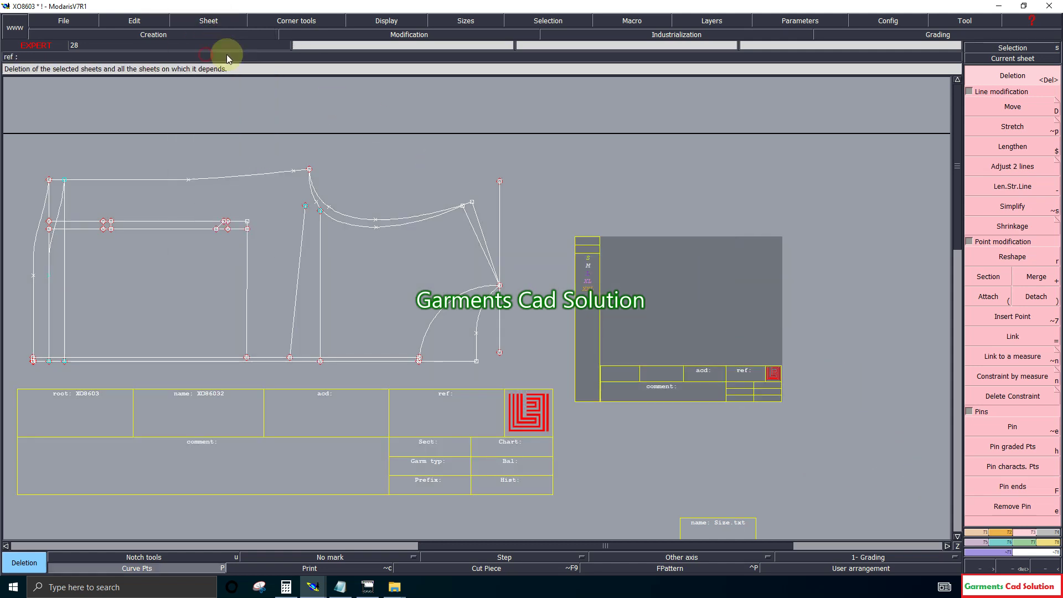
left_click(645, 304)
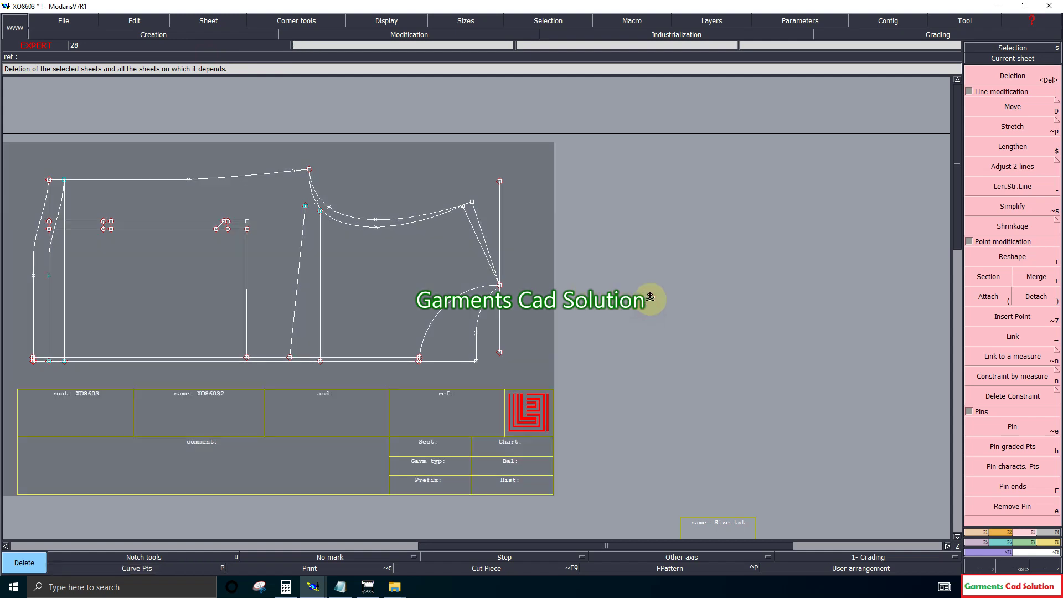
left_click(1038, 59)
left_click(363, 249)
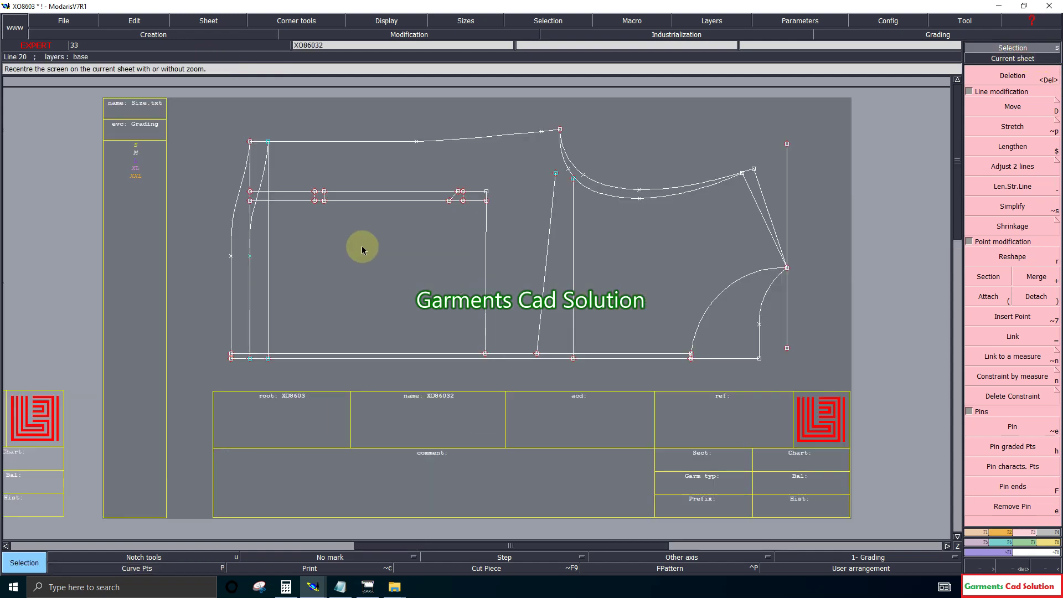
left_click(1014, 566)
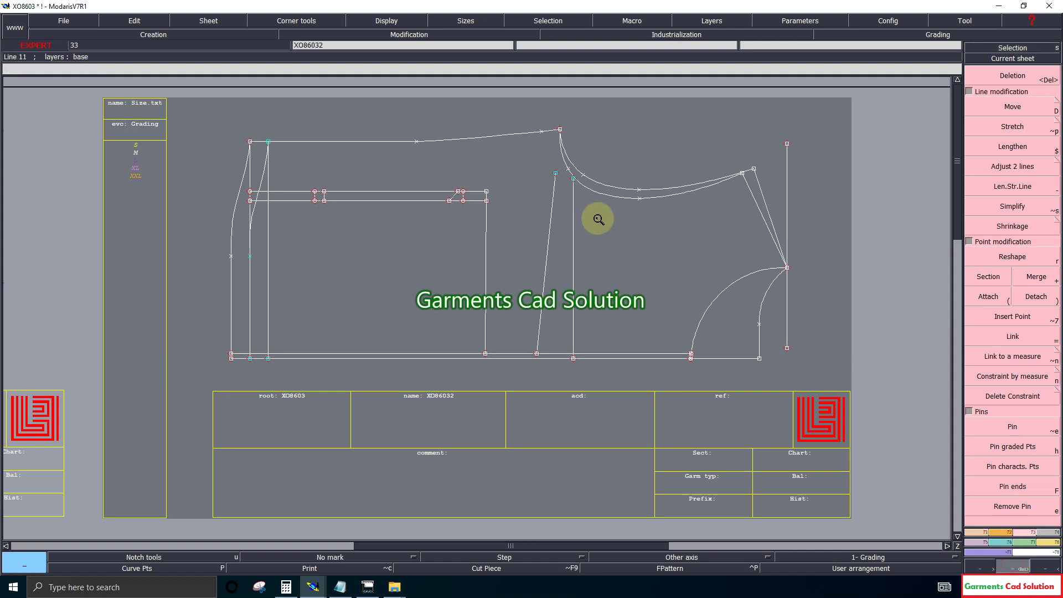
left_click_drag(518, 117, 819, 387)
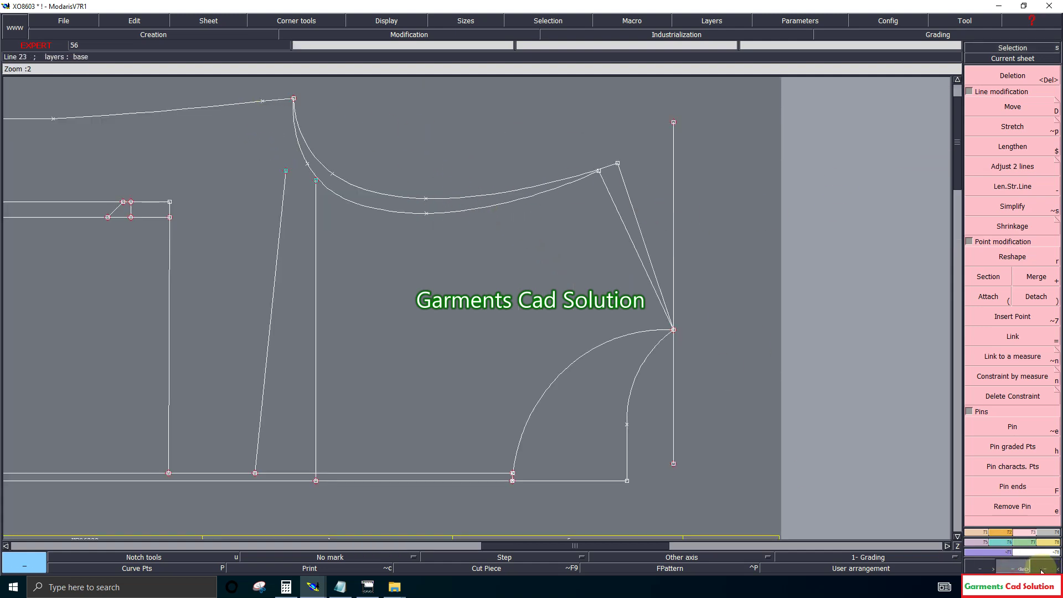
Step: Measure one armhole curve's length, then empty and close the measurement table
left_click(1048, 547)
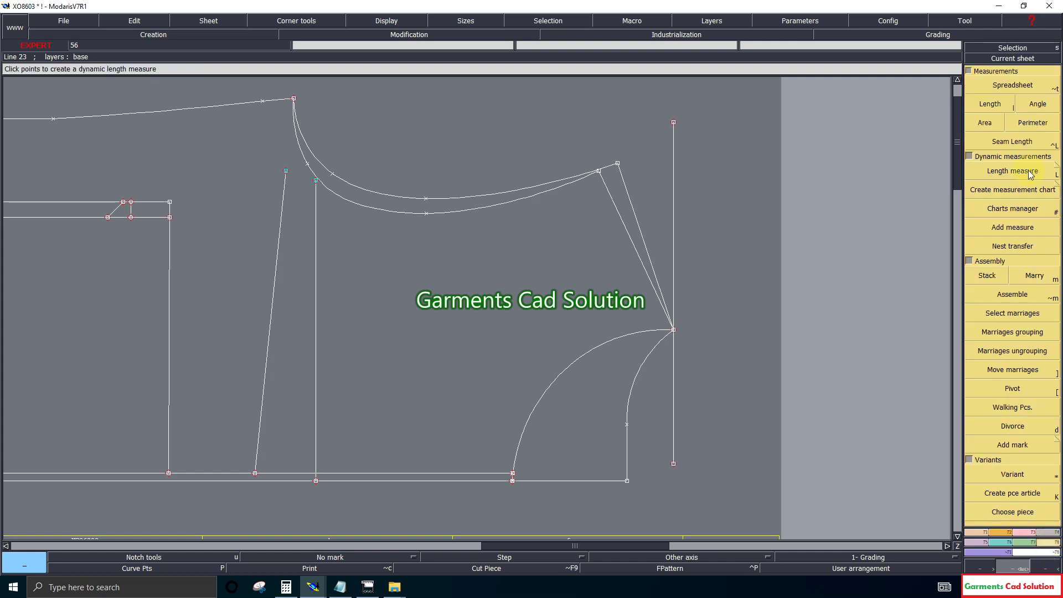
left_click(990, 104)
left_click(618, 164)
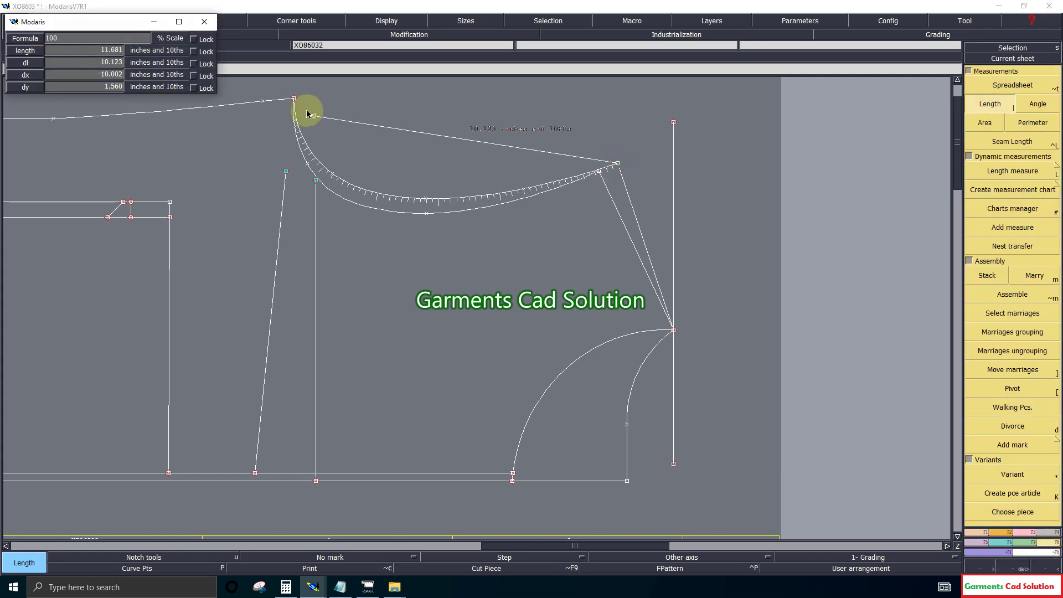
left_click(294, 99)
left_click(294, 99)
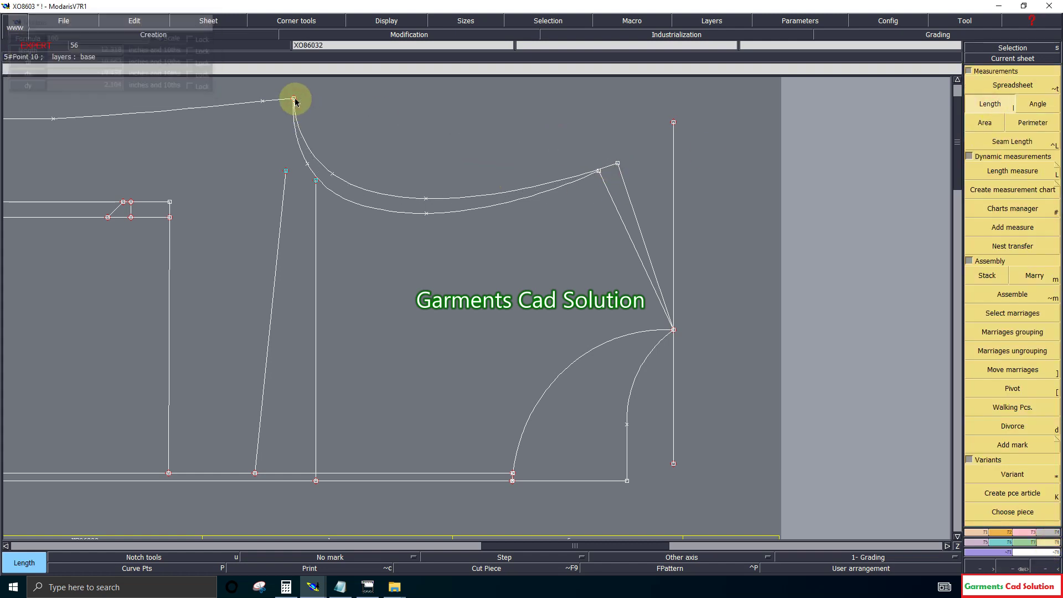
left_click(599, 172)
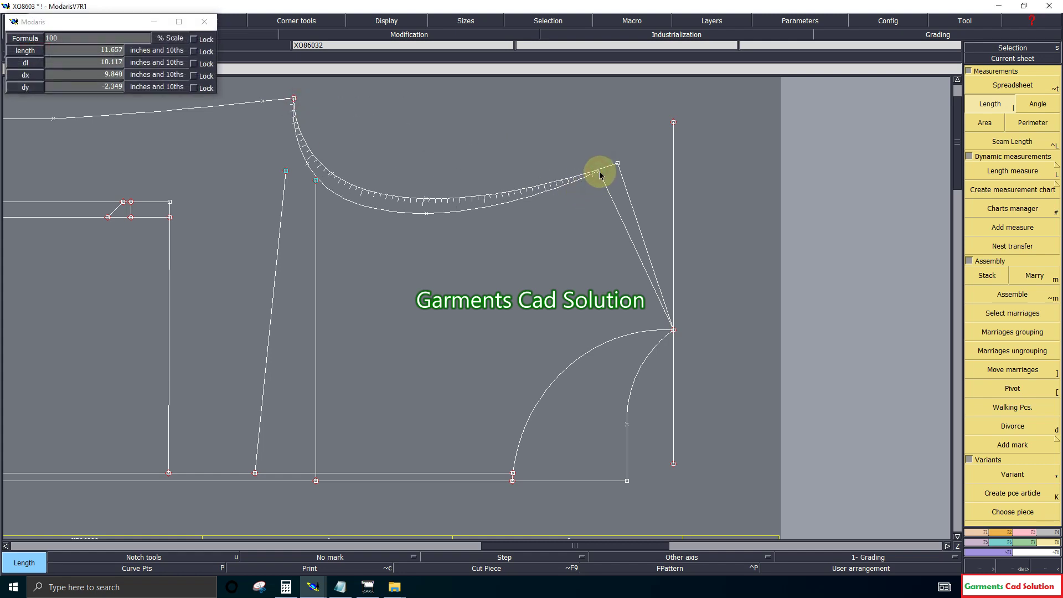
left_click(1012, 85)
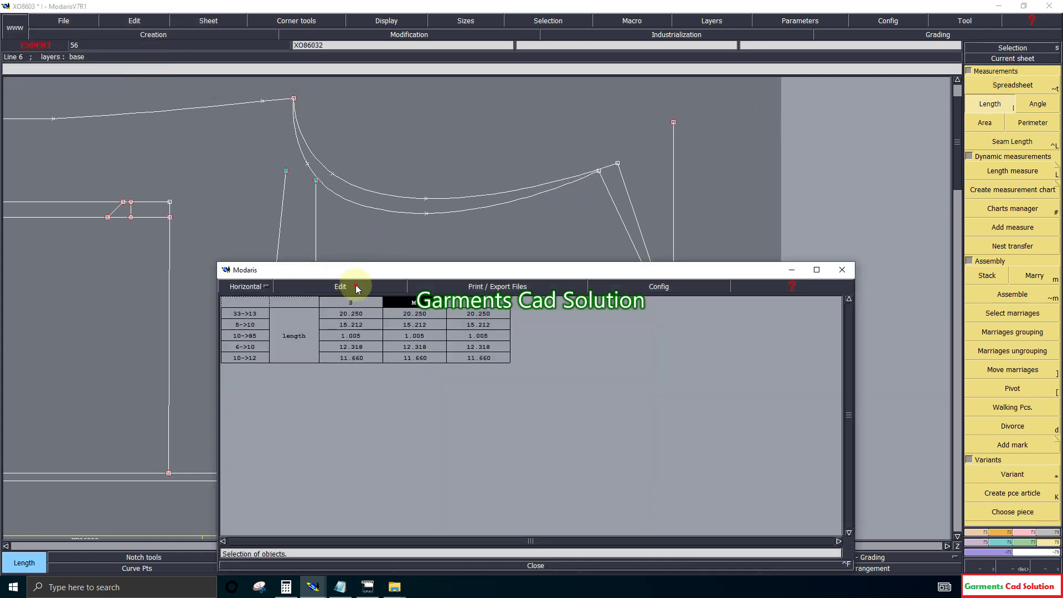
left_click(356, 288)
left_click(322, 346)
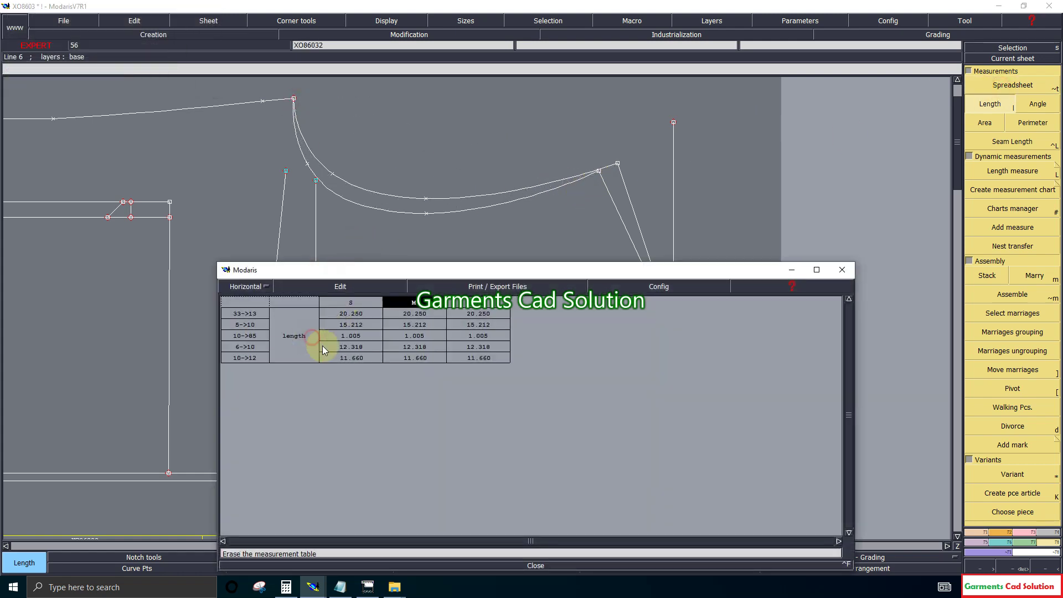
left_click(534, 567)
Step: Measure both armhole curves (12.318, 12.330), cumulate to 24.648, then empty the table
left_click(295, 101)
left_click(617, 165)
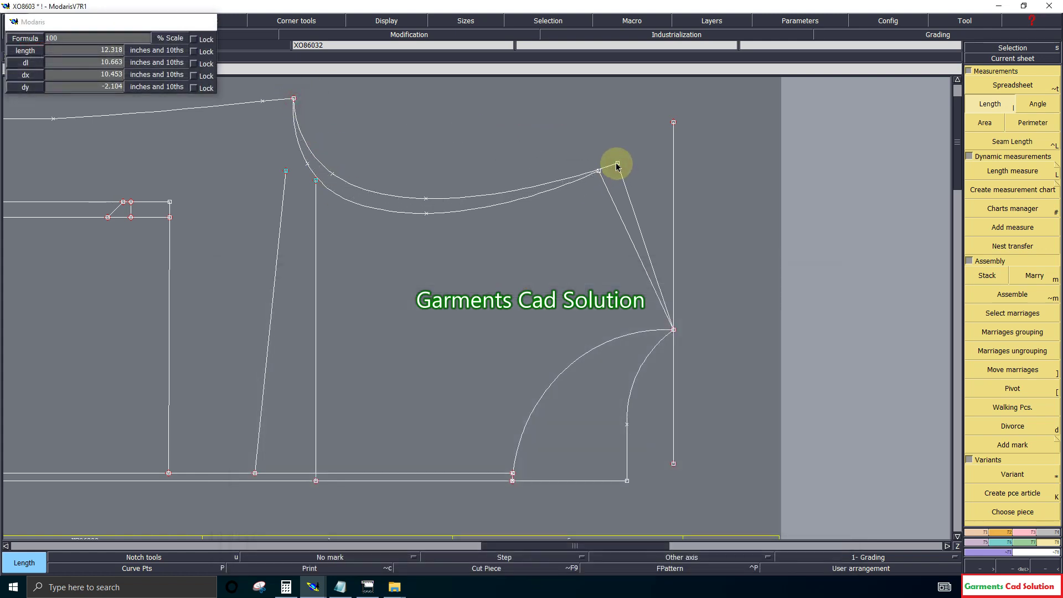
left_click(599, 171)
left_click(294, 100)
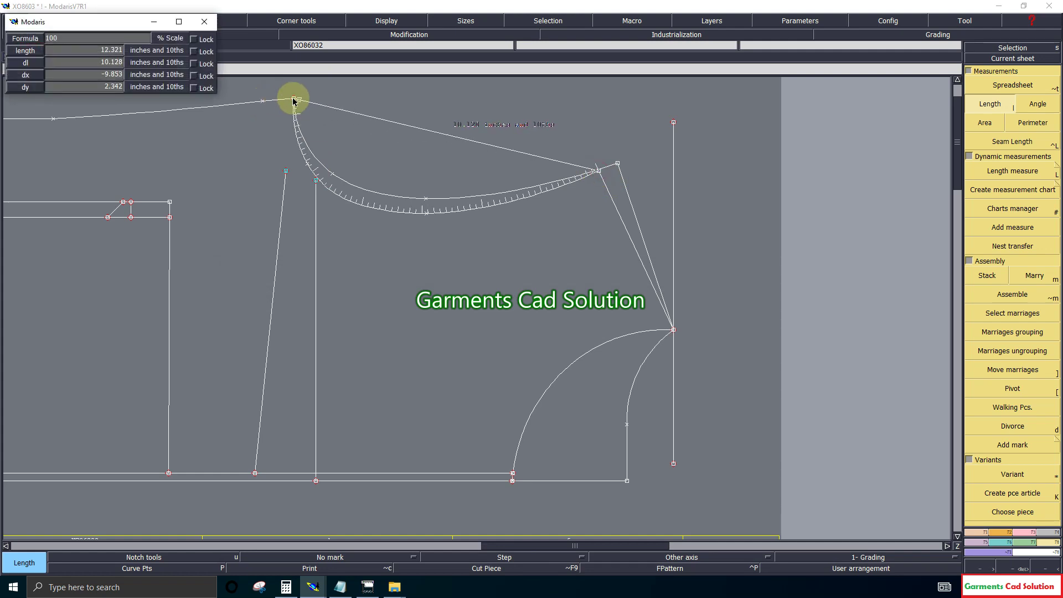
left_click(1013, 87)
left_click(352, 284)
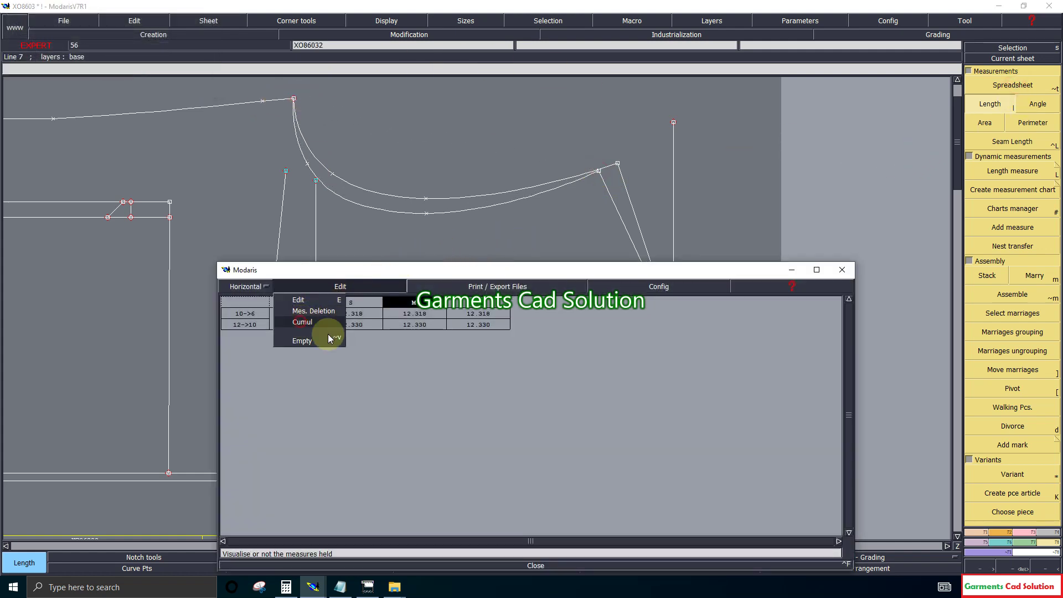
left_click(326, 331)
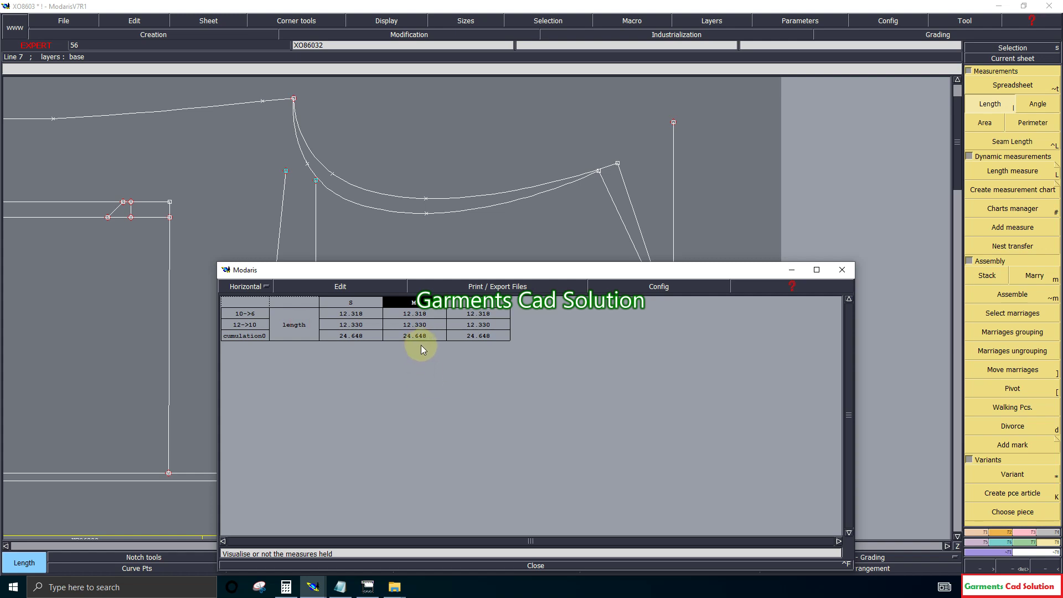
left_click(356, 287)
left_click(300, 334)
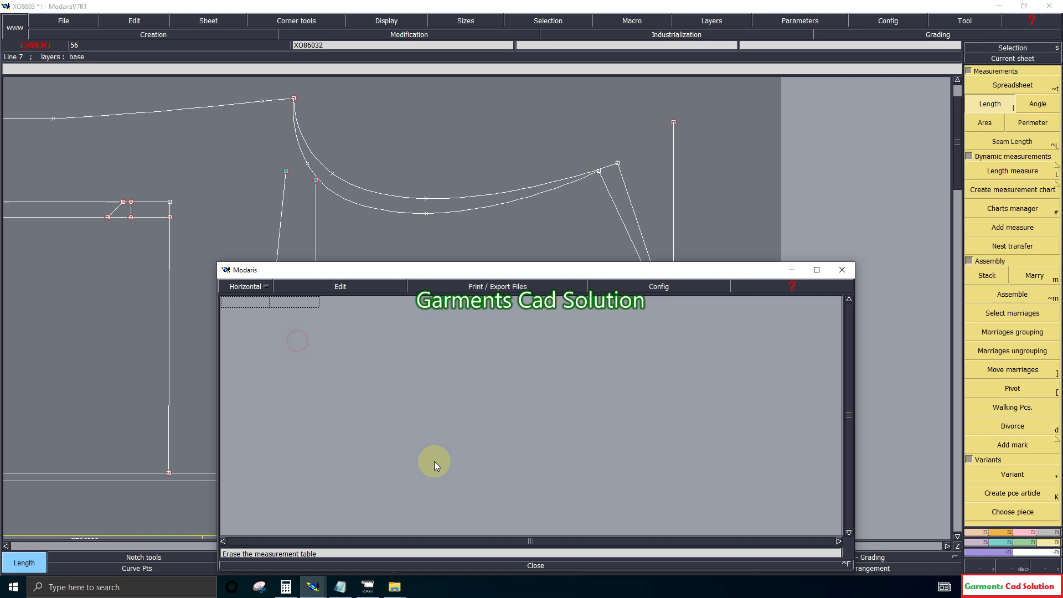
left_click(535, 566)
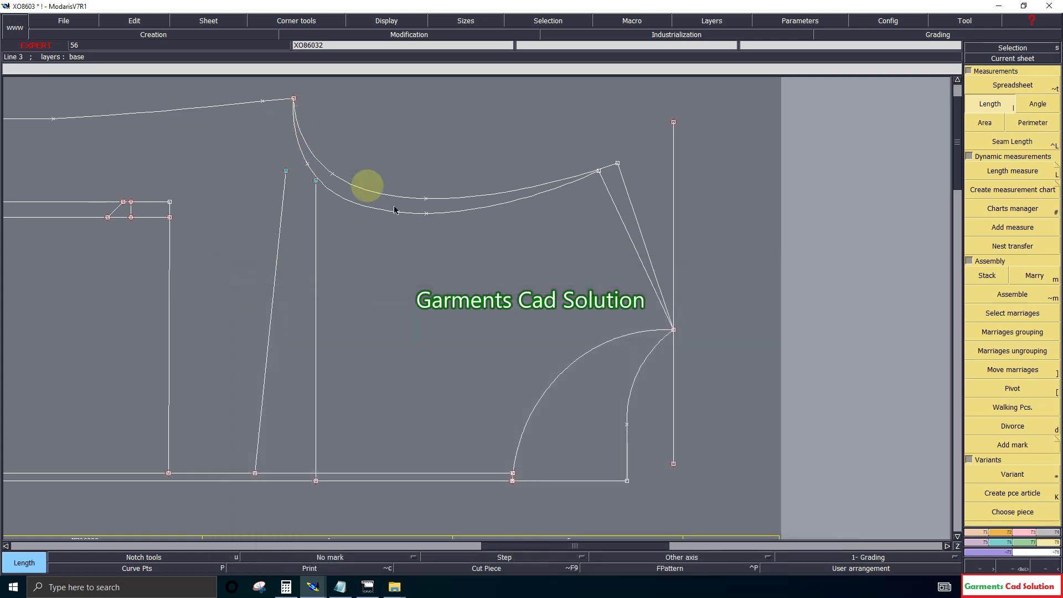
Step: Duplicate the top-left shoulder line rotated 90°, standing vertically at the armhole curve tops
left_click(995, 569)
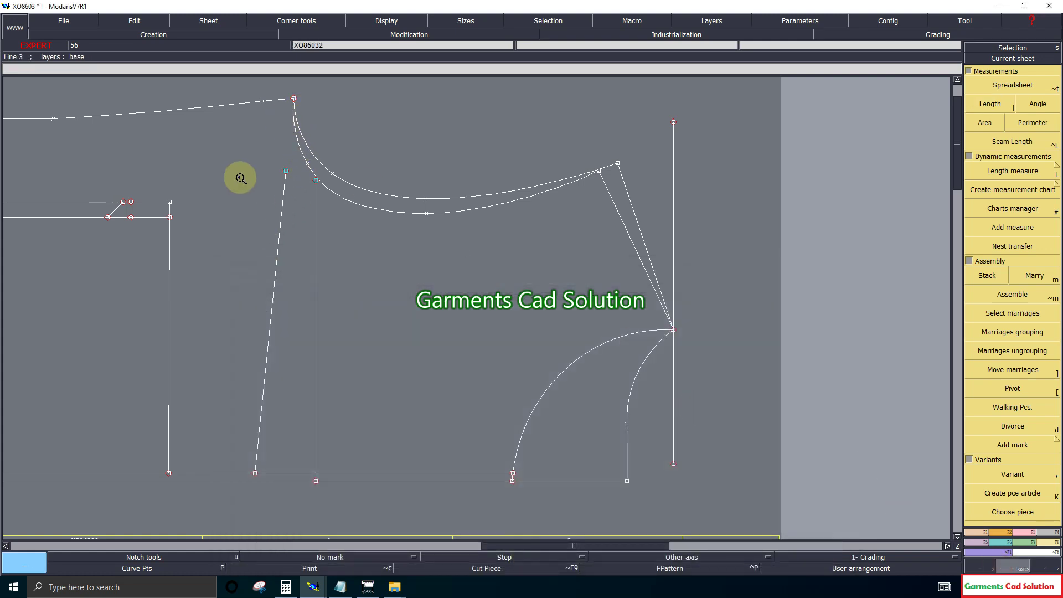
left_click_drag(244, 87, 474, 229)
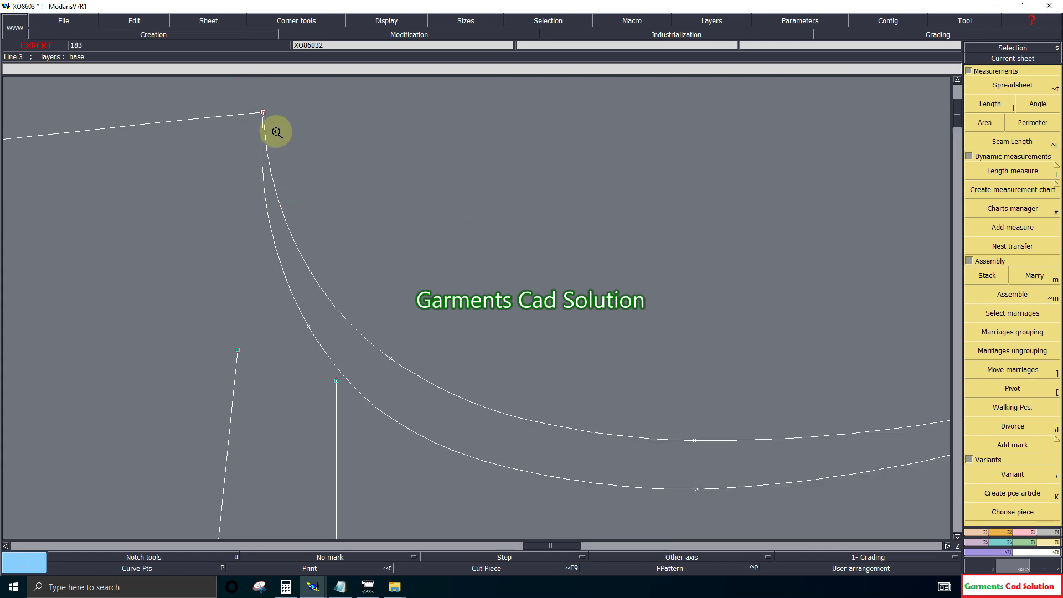
left_click(976, 534)
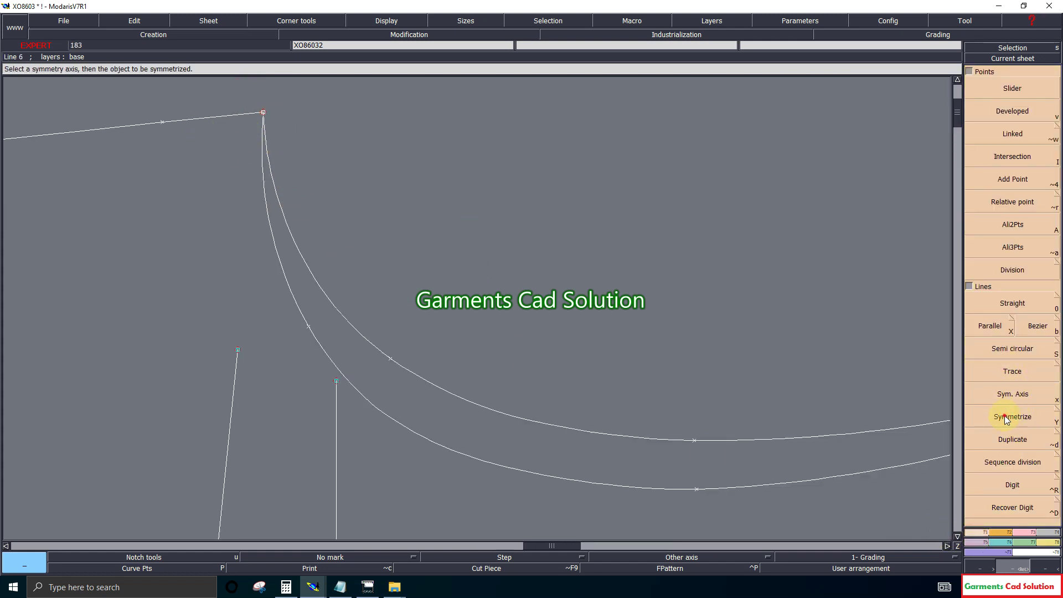
left_click(1006, 436)
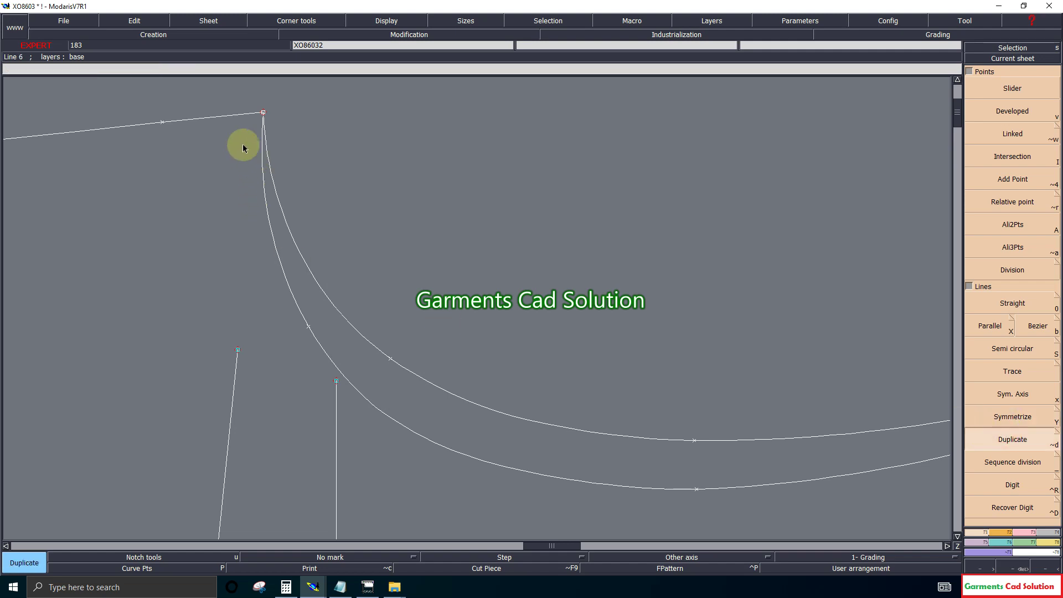
left_click(221, 120)
left_click(225, 126)
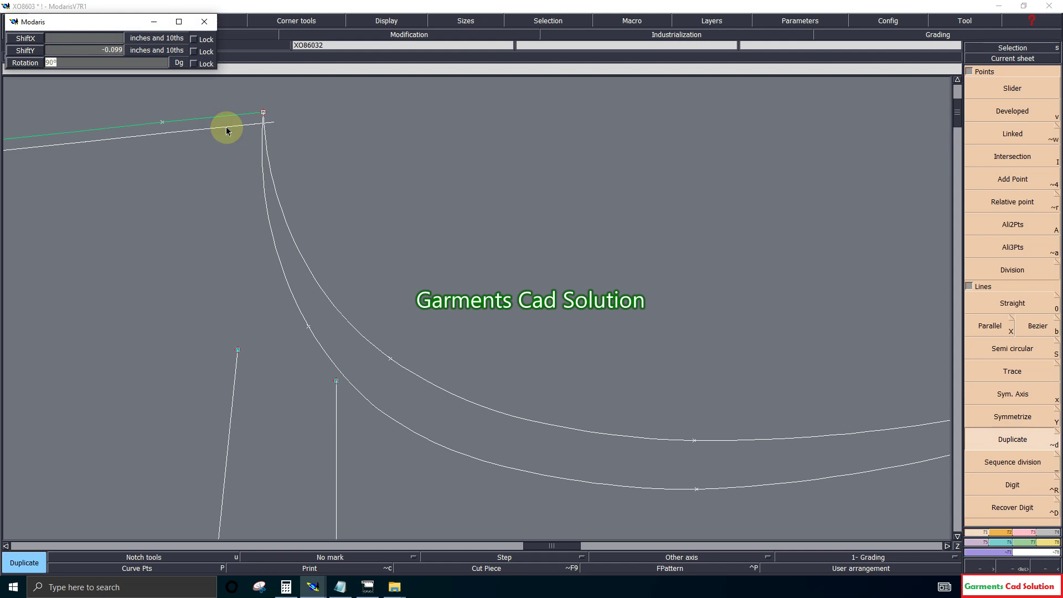
key("Return")
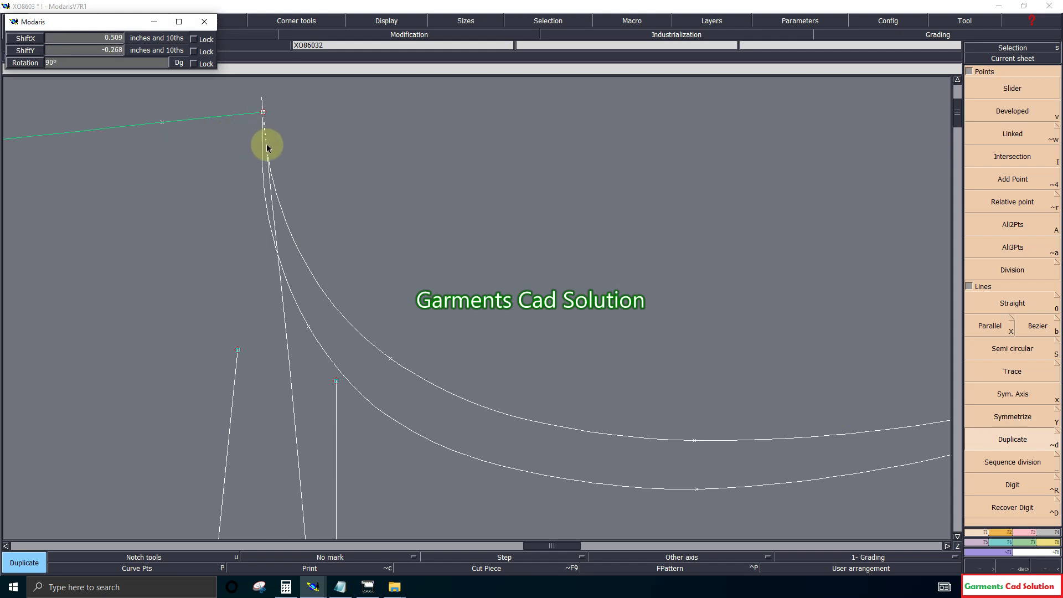
left_click(267, 147)
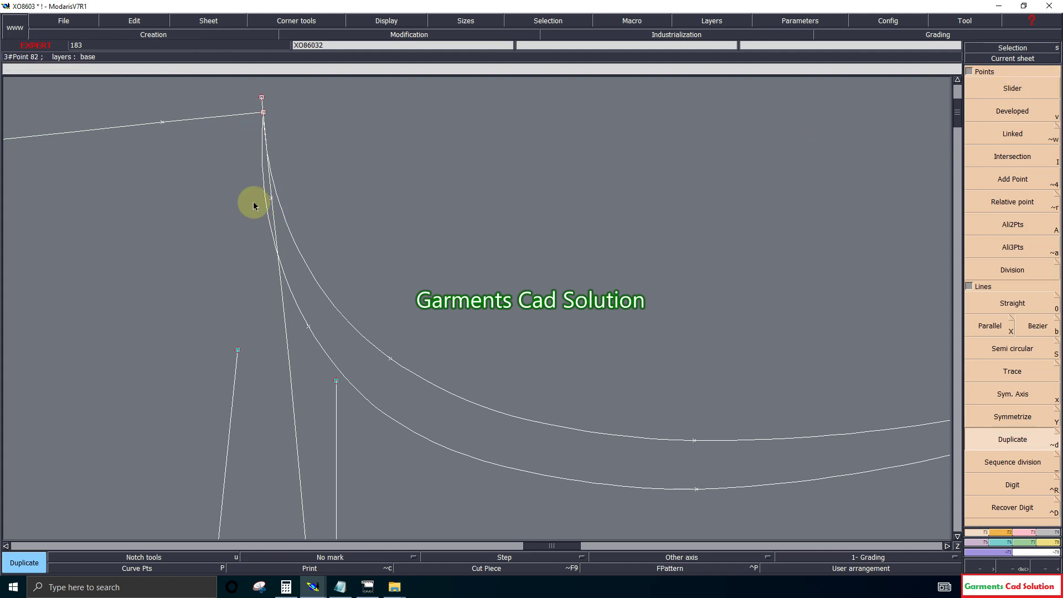
left_click(172, 569)
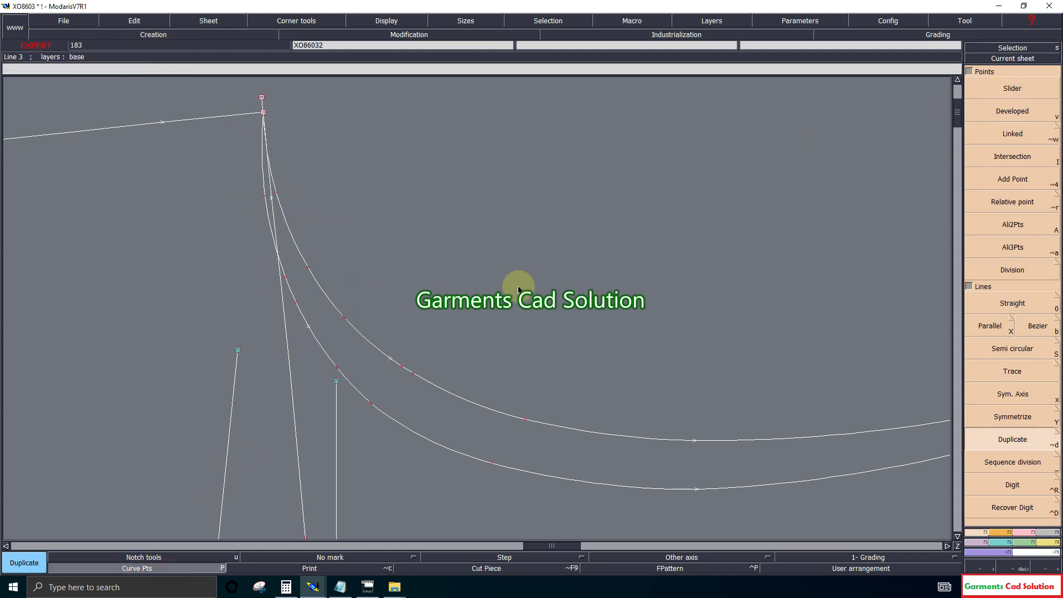
Step: Pin one point on the upper curve and one on the lower curve
left_click(1021, 532)
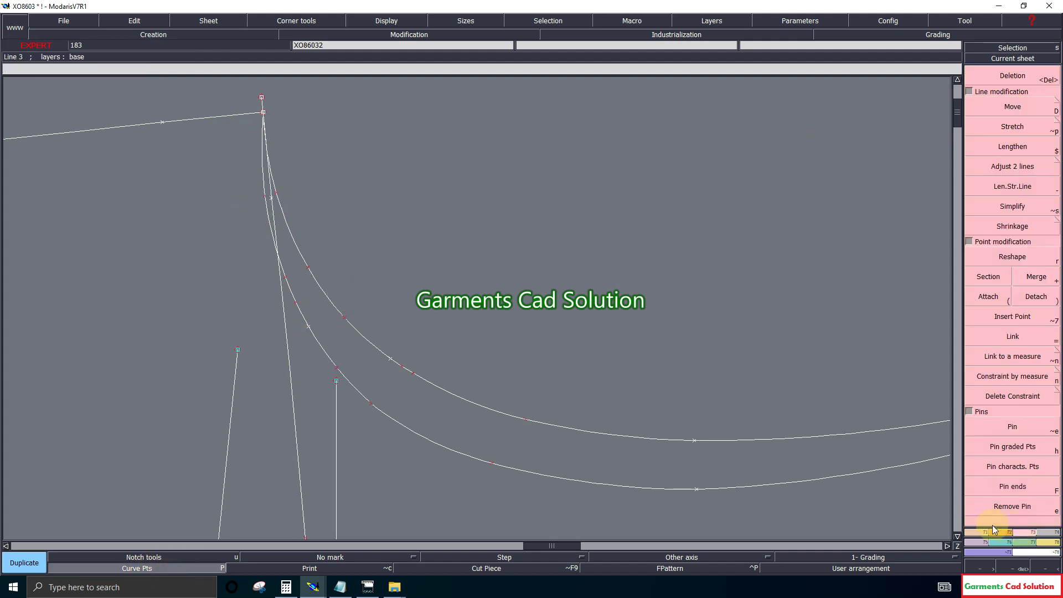
left_click(1008, 430)
left_click(694, 440)
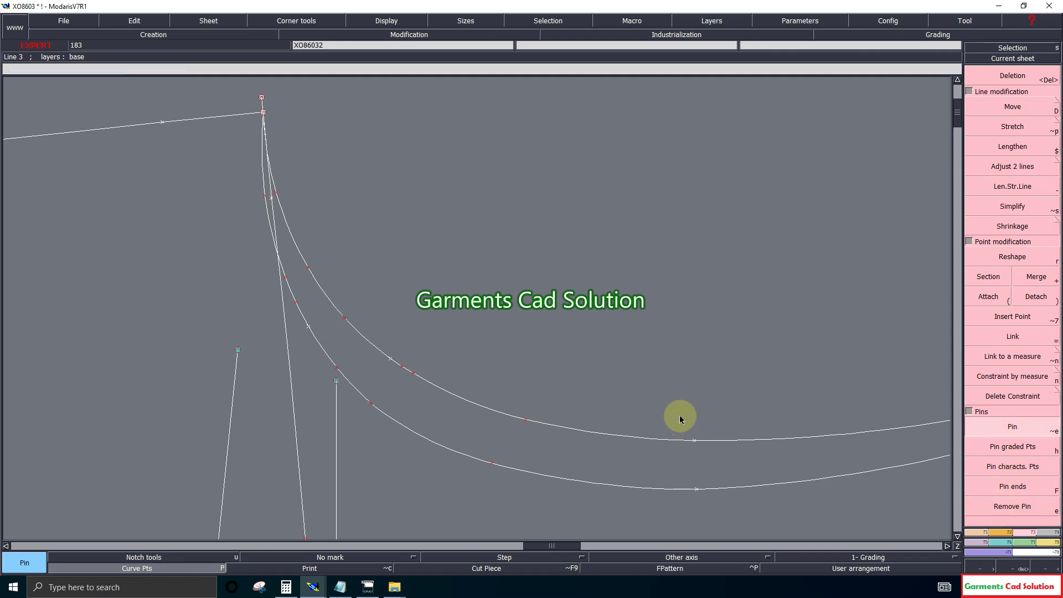
left_click(696, 490)
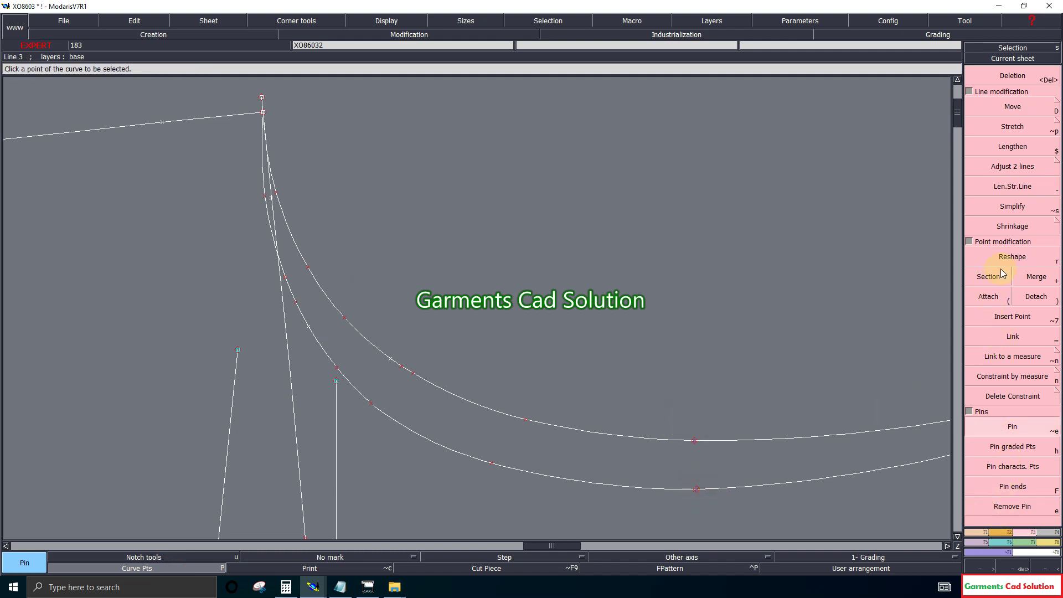
Step: Reshape the lower curve by dragging several of its points outward
left_click(1012, 257)
left_click(270, 196)
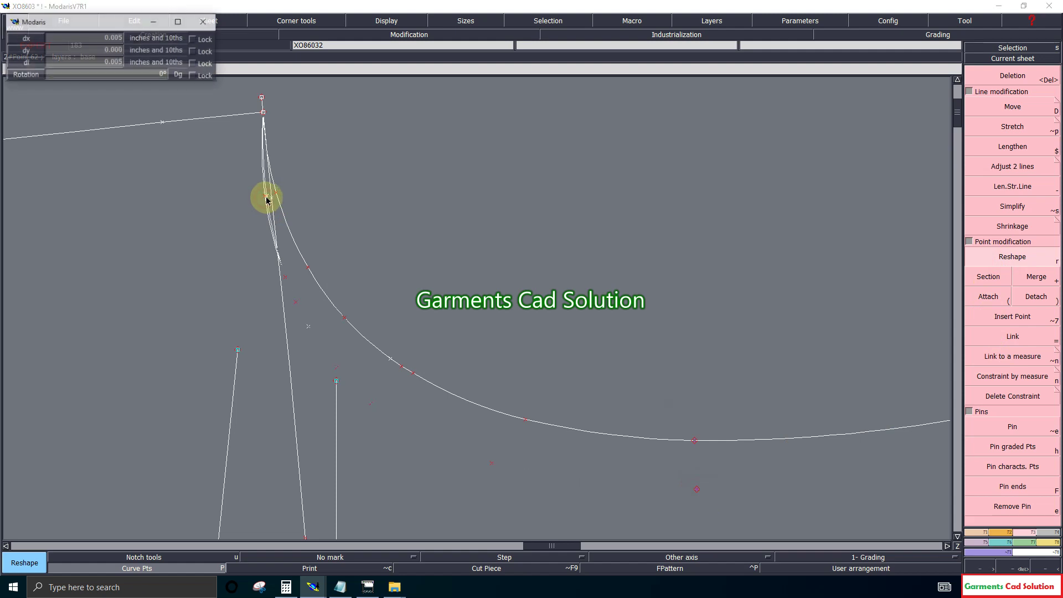
left_click(287, 276)
left_click(313, 271)
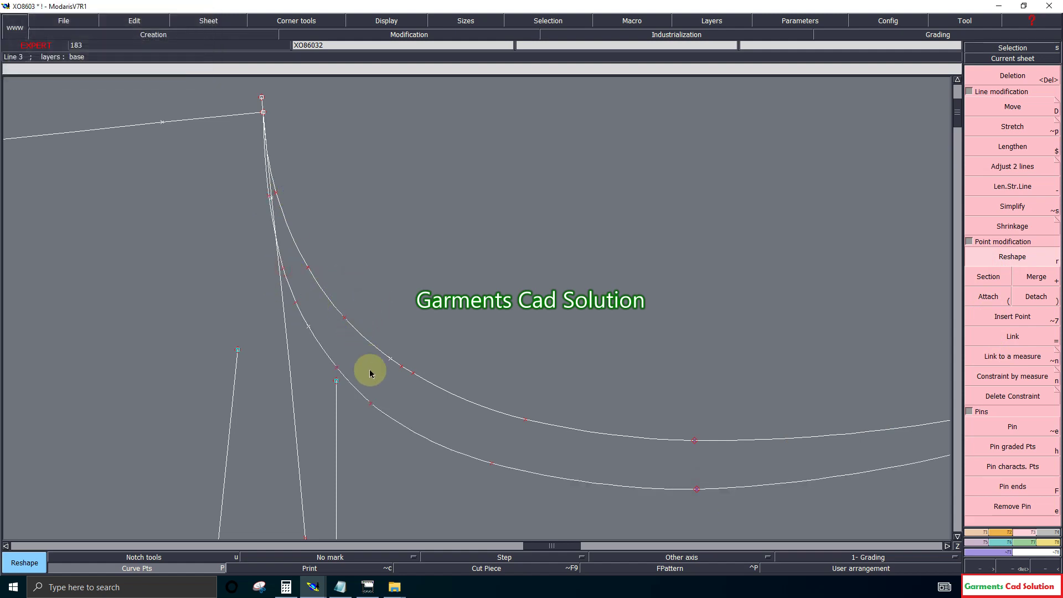
left_click(371, 408)
left_click(382, 412)
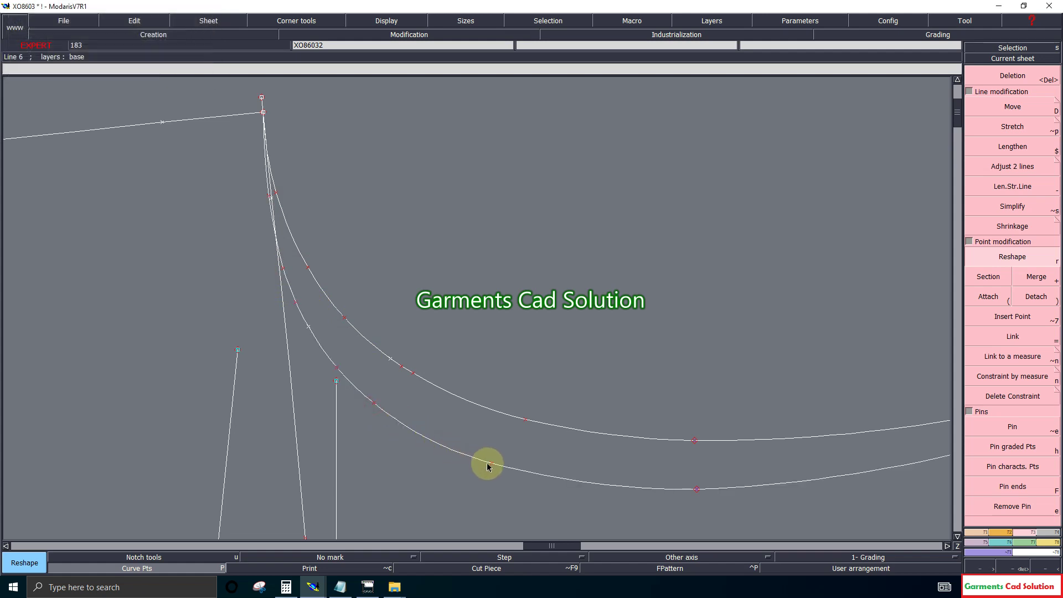
left_click(372, 409)
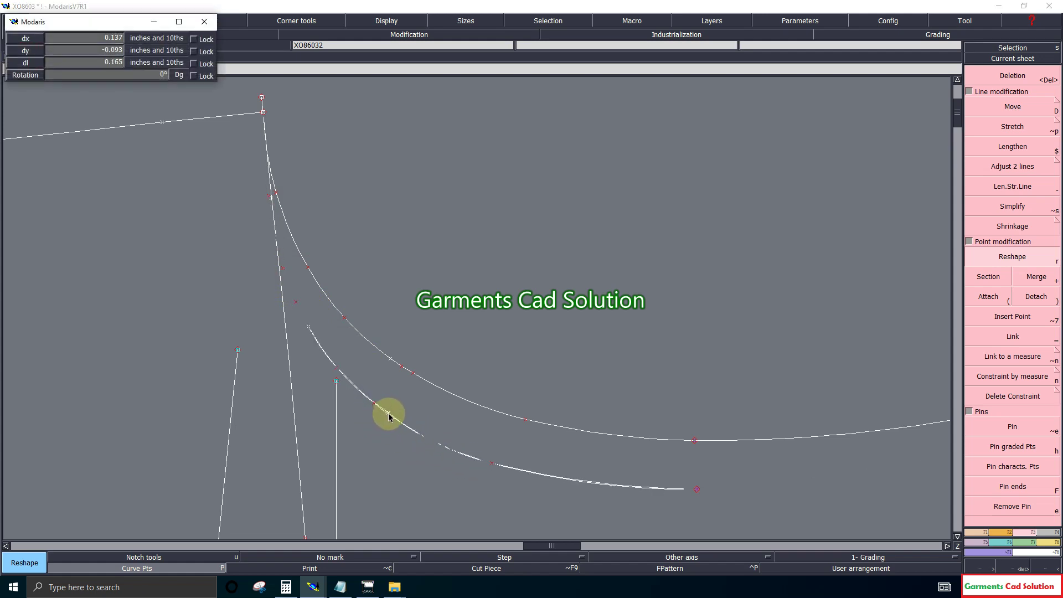
left_click(388, 416)
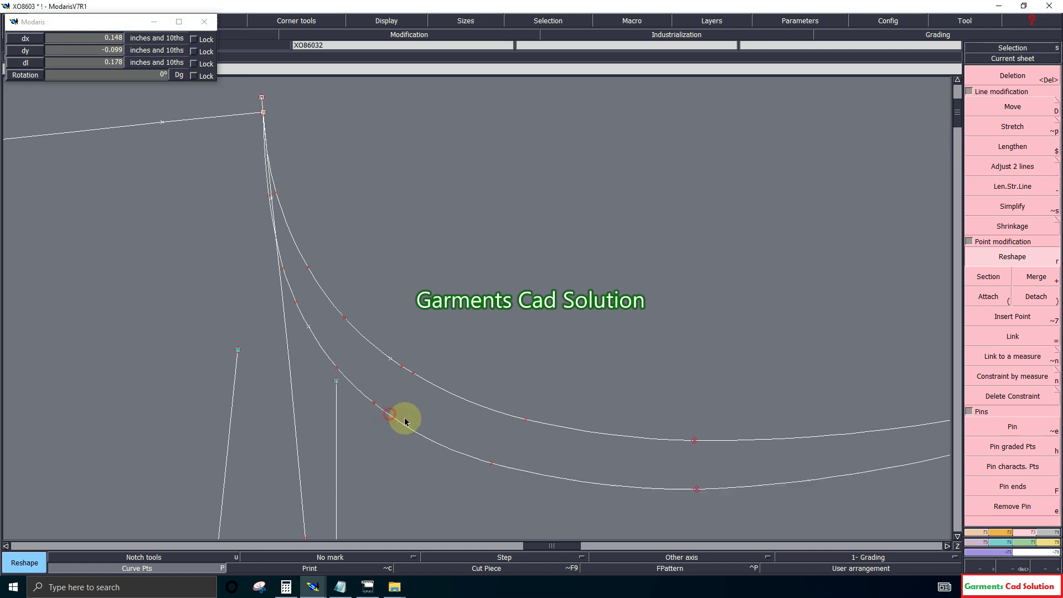
left_click(494, 467)
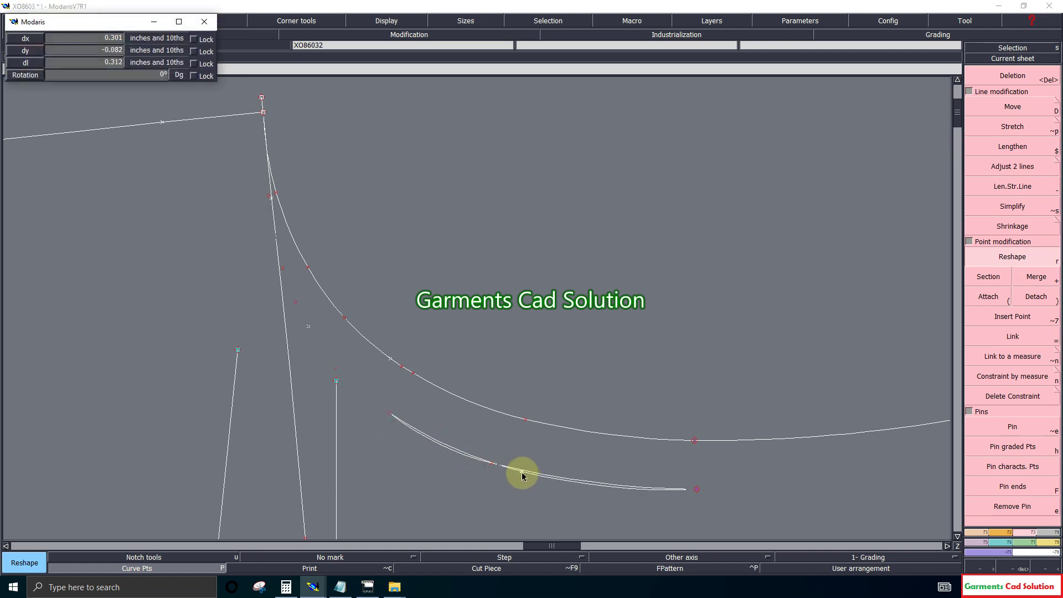
left_click(521, 473)
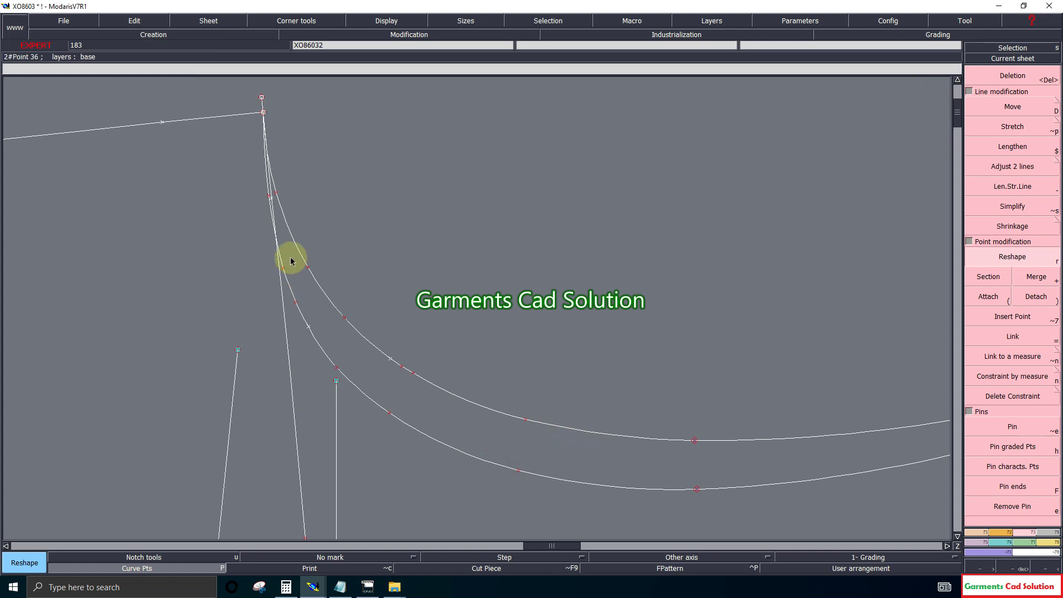
Step: Further adjust the curve points near the vertical guide's top
left_click(1009, 83)
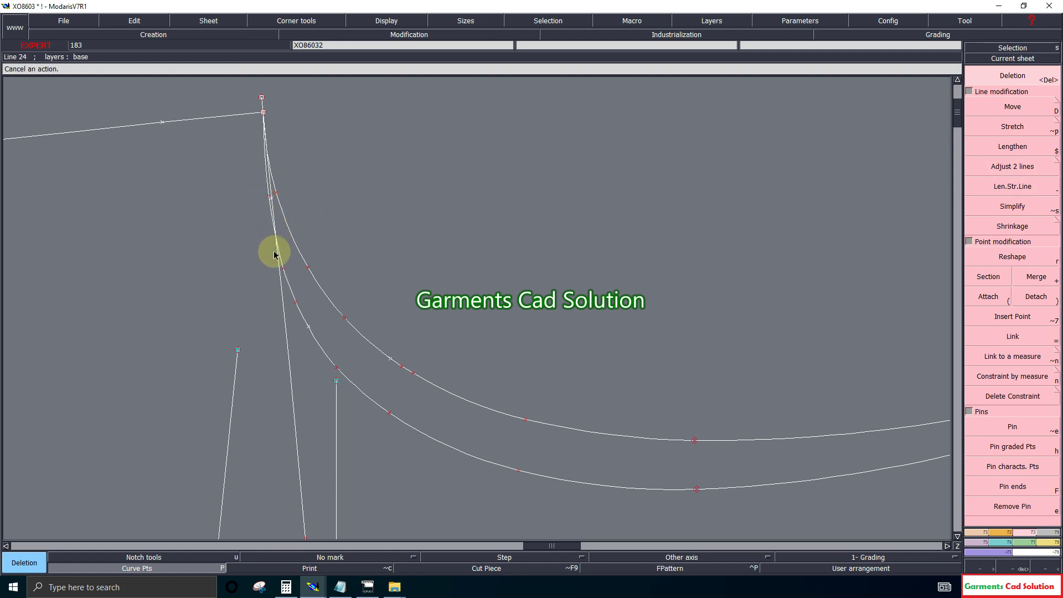
left_click(1012, 255)
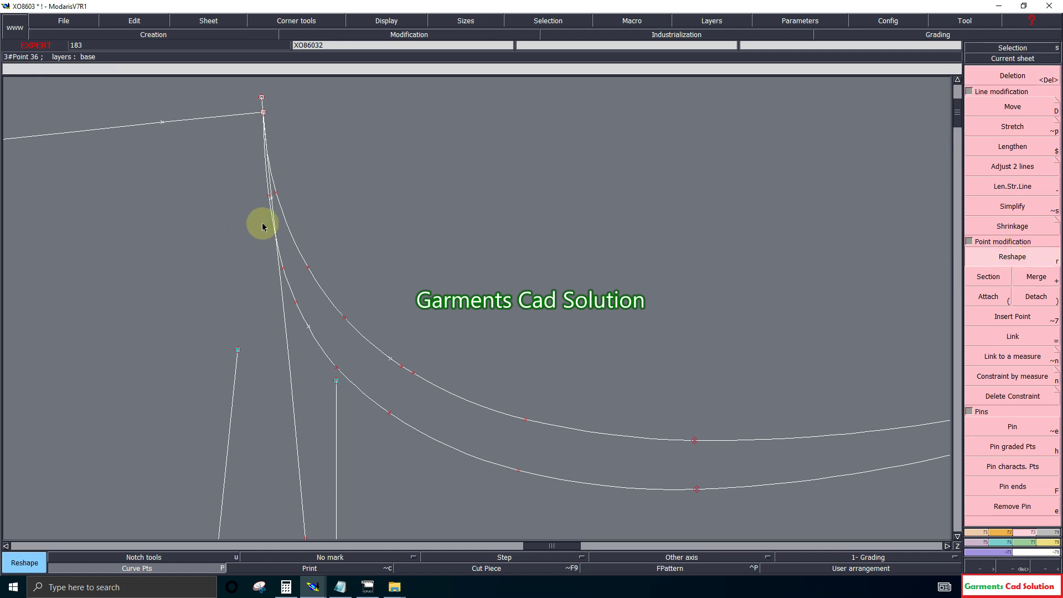
left_click(266, 198)
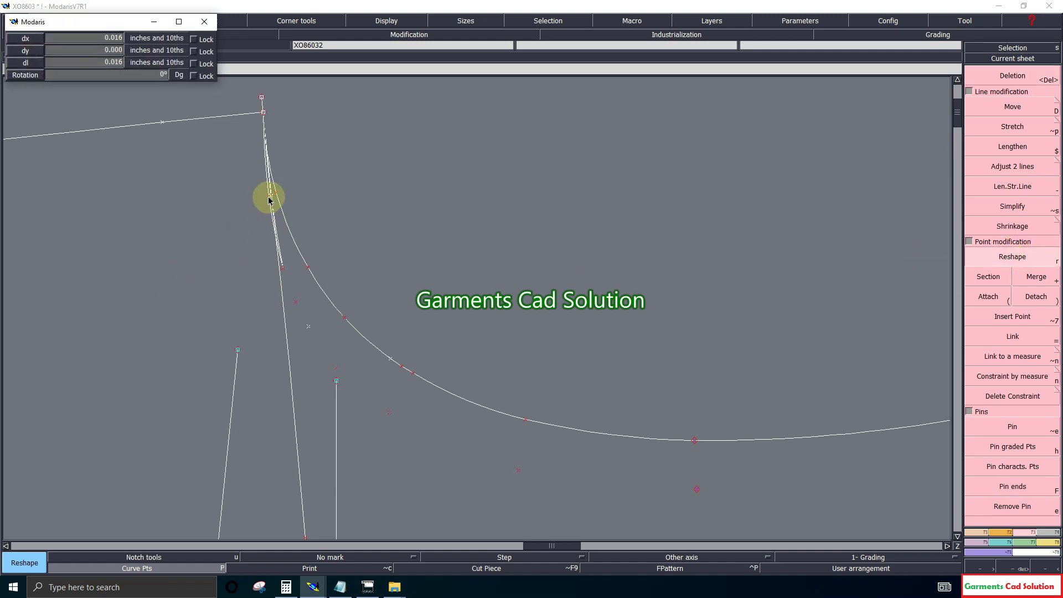
left_click(285, 269)
left_click(305, 357)
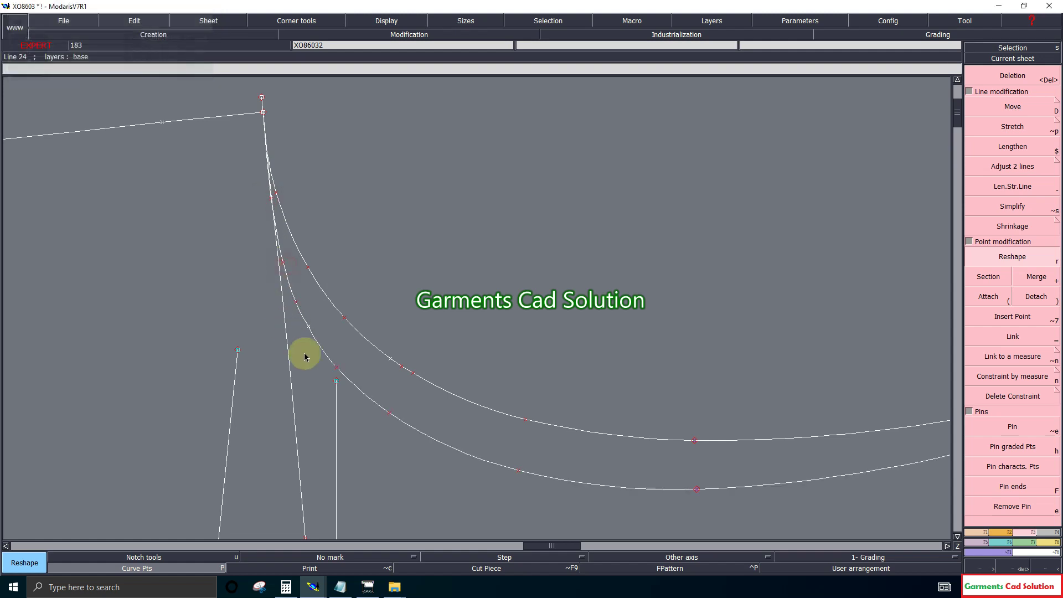
left_click(297, 297)
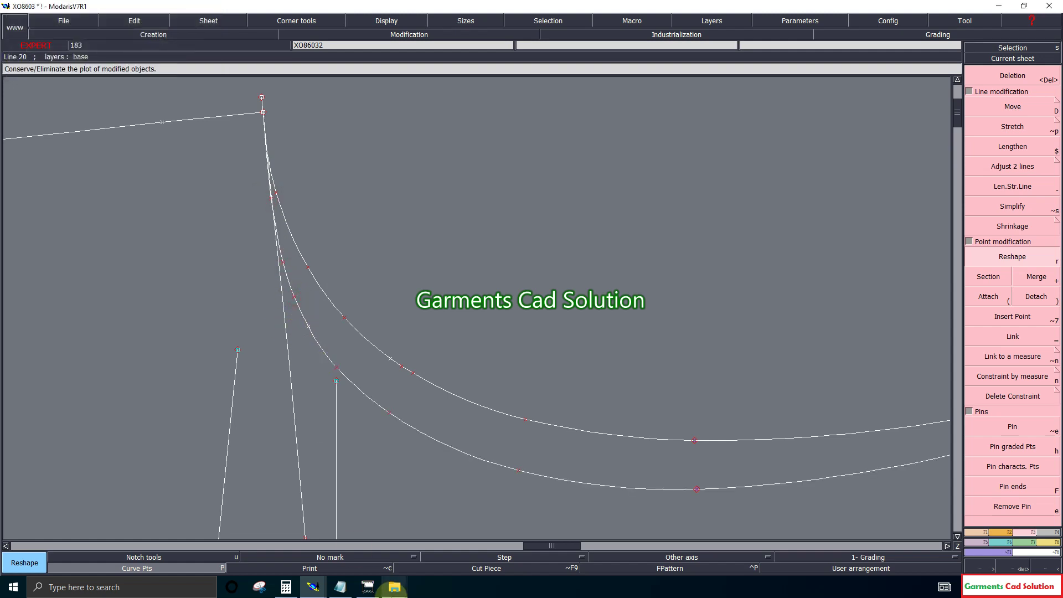
left_click(367, 587)
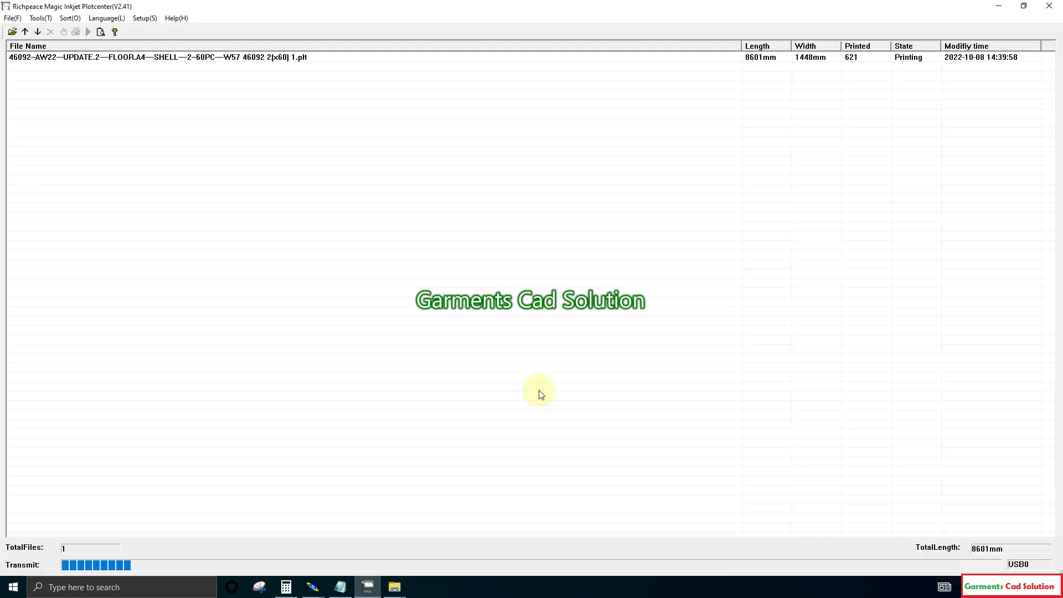
Step: Minimize Plotcenter, then delete the vertical helper line and the extra lower-curve point
left_click(999, 7)
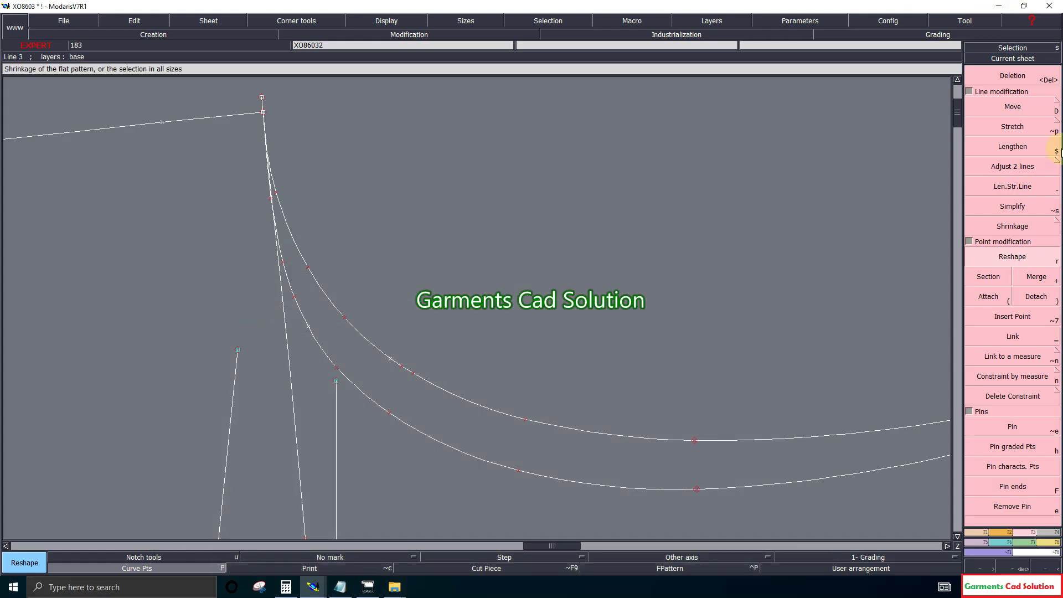
left_click(1012, 76)
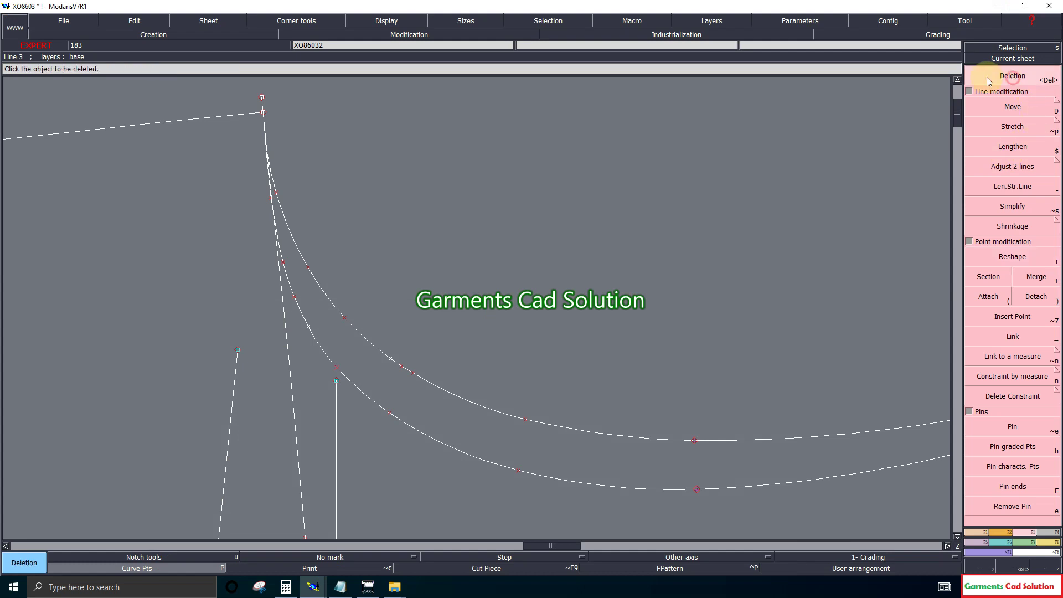
left_click(295, 429)
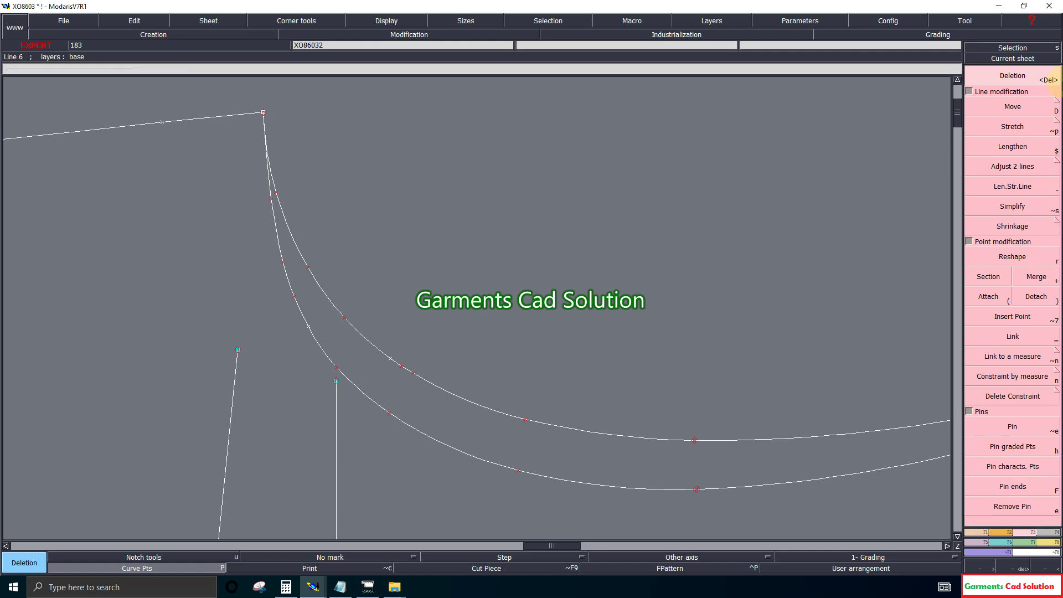
left_click(400, 367)
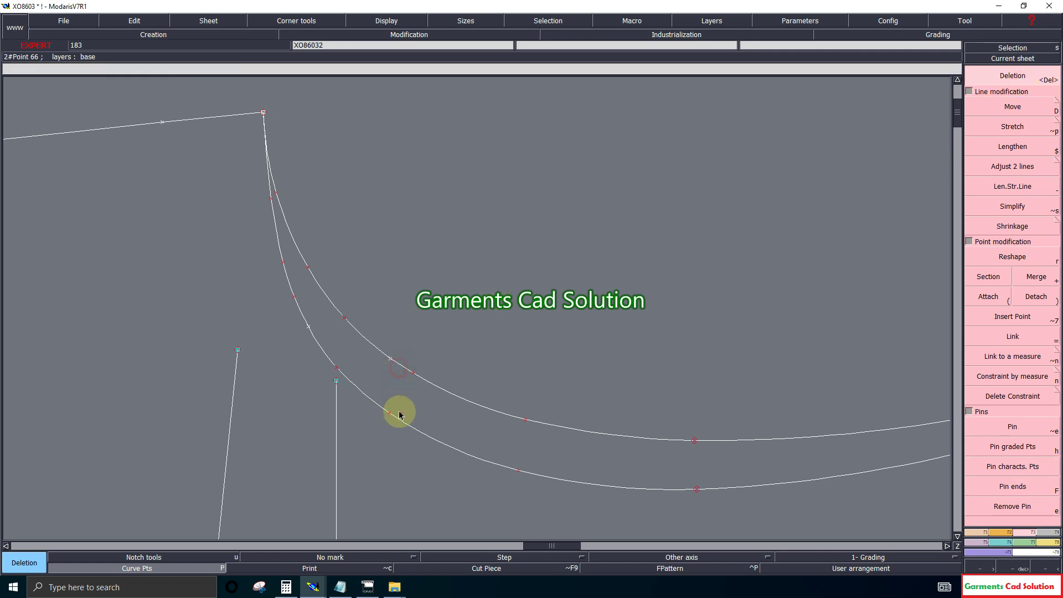
Step: Zoom onto the armhole and sleeve cap curves, hide curve points, and ready Length measuring
left_click(1002, 566)
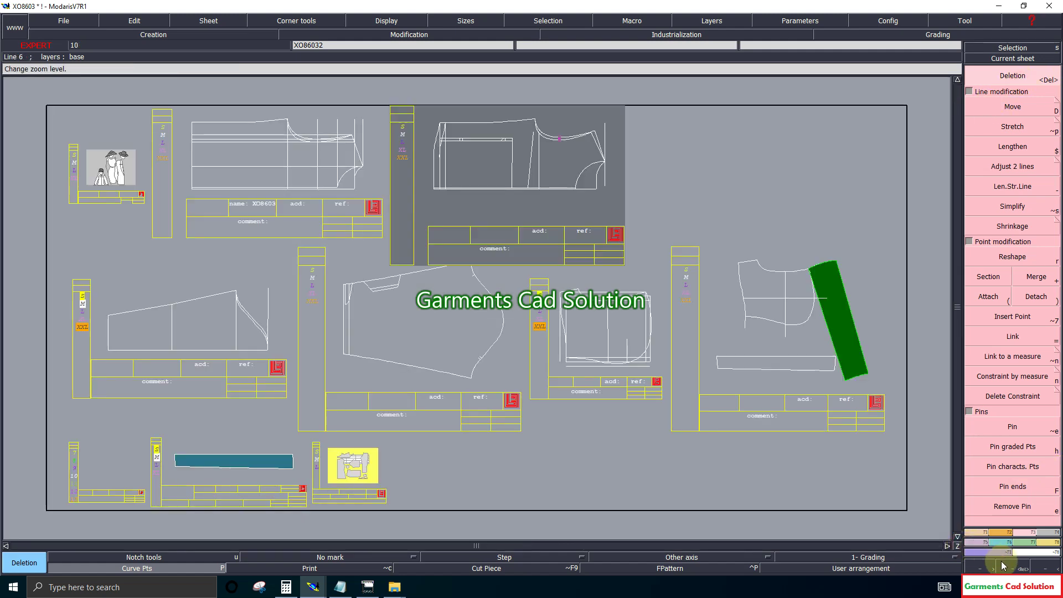
left_click_drag(518, 109, 659, 226)
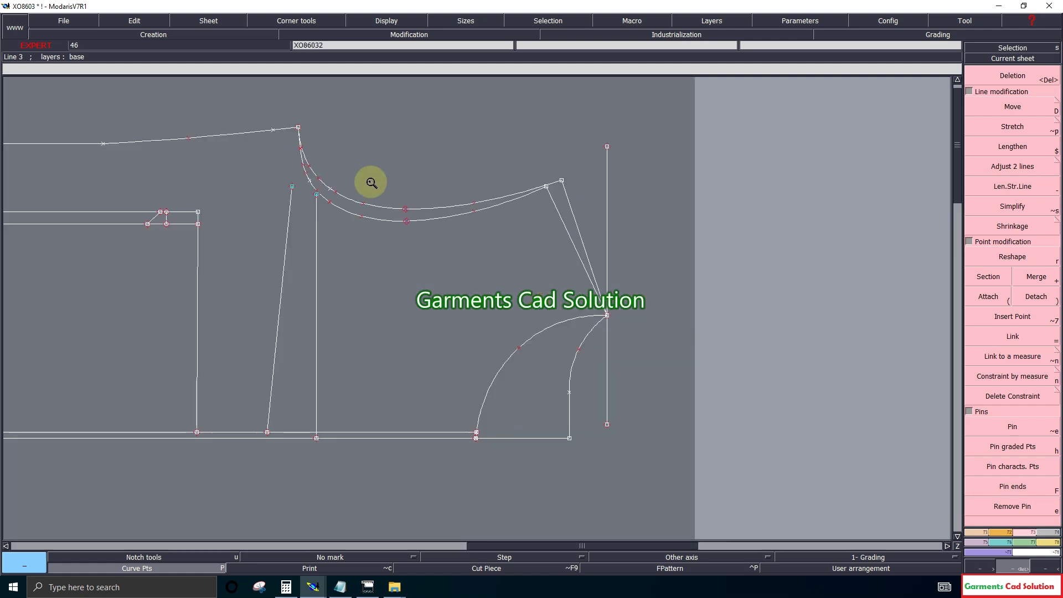
left_click_drag(173, 117, 629, 297)
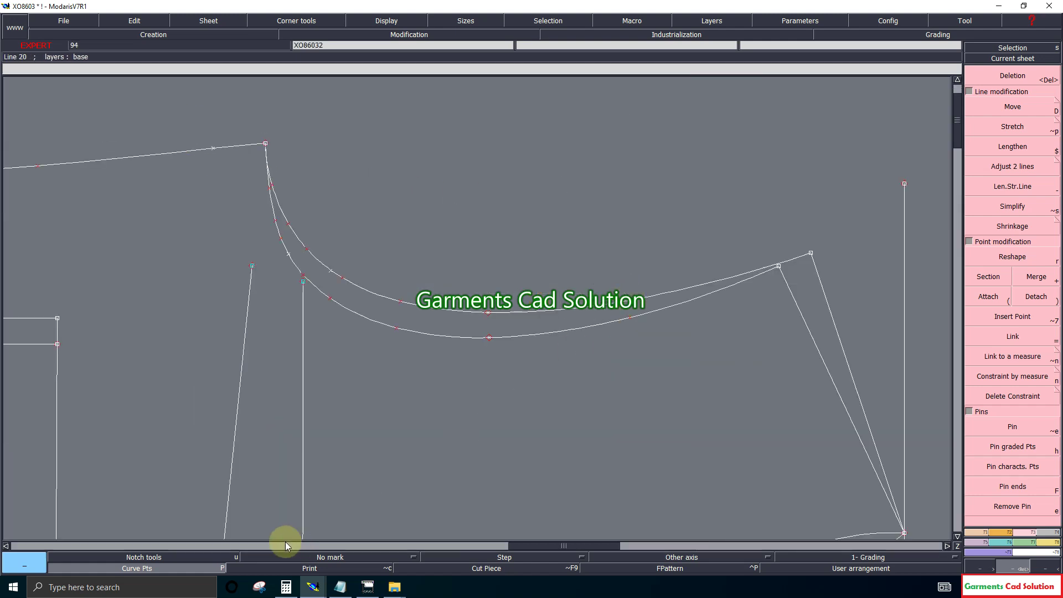
left_click(183, 567)
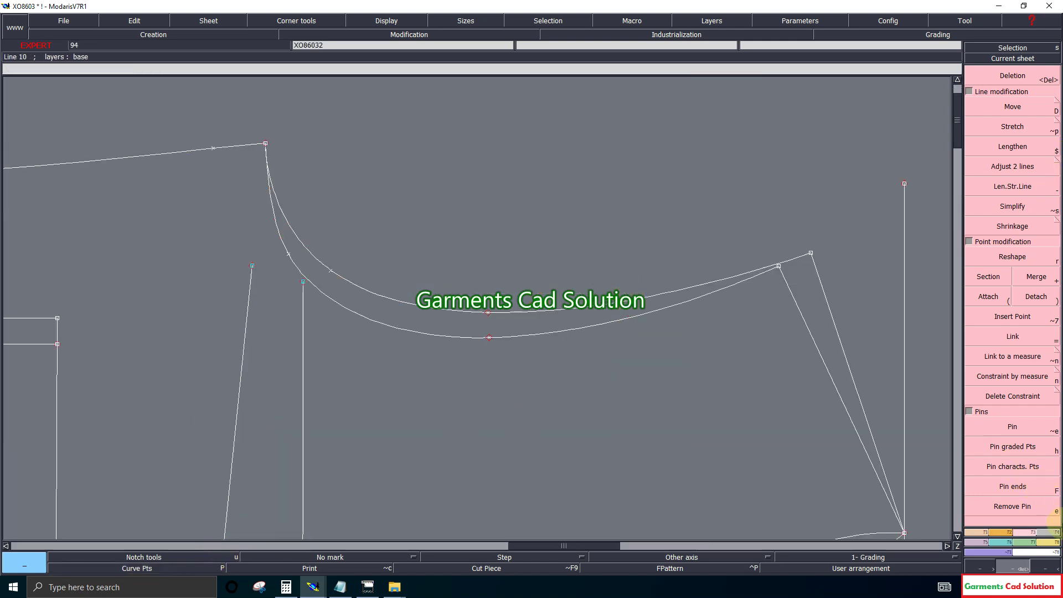
left_click(1048, 542)
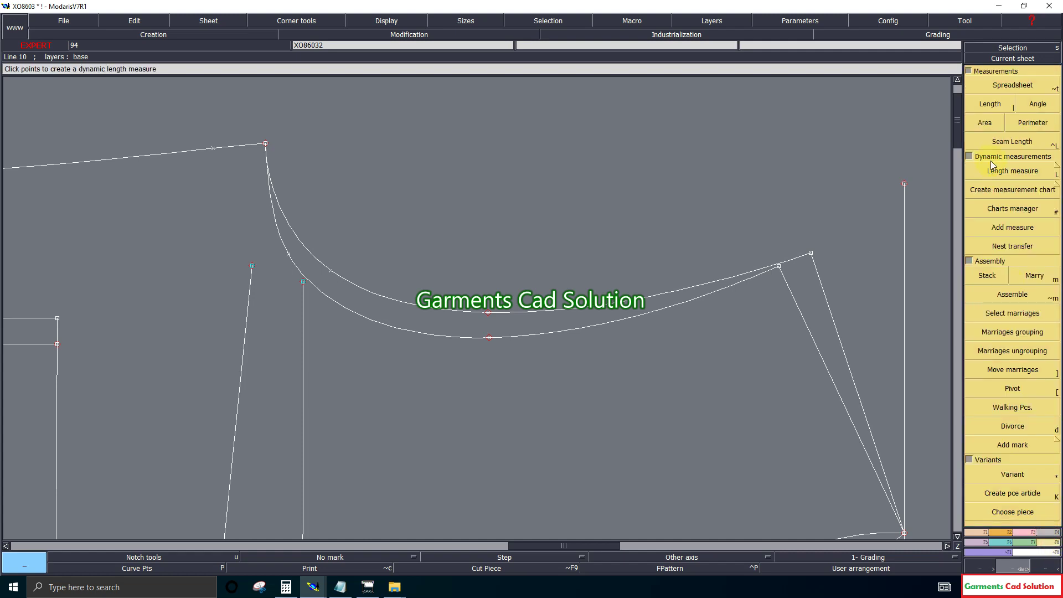
left_click(990, 104)
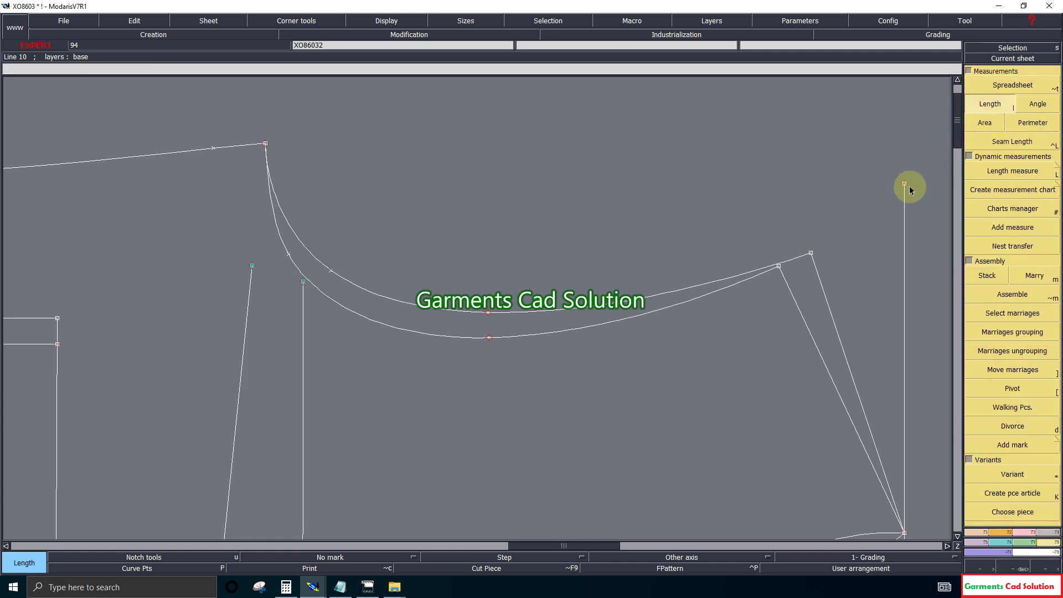
left_click(1025, 83)
left_click(534, 564)
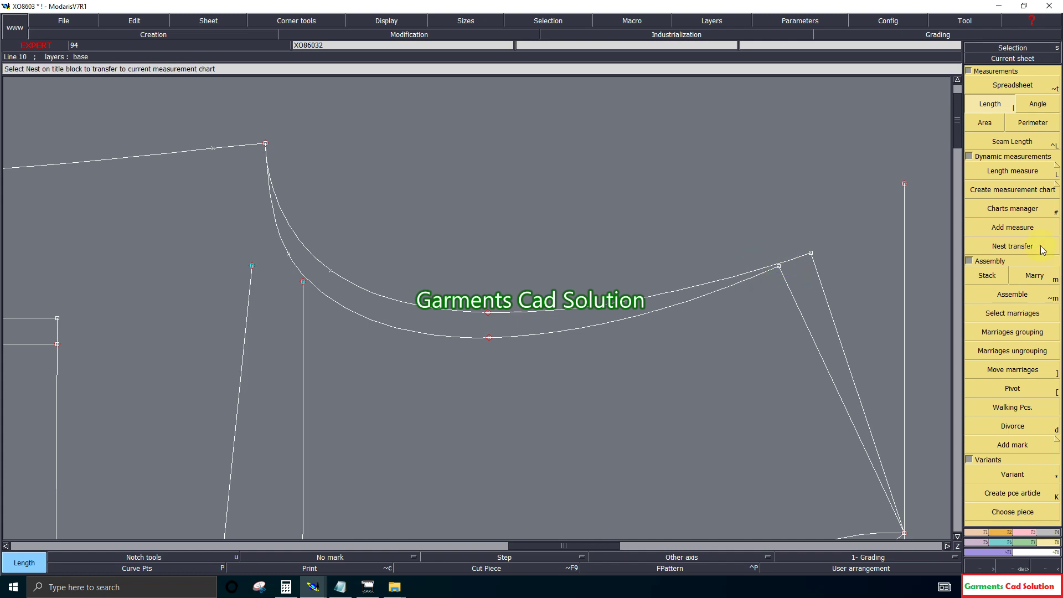
left_click(996, 92)
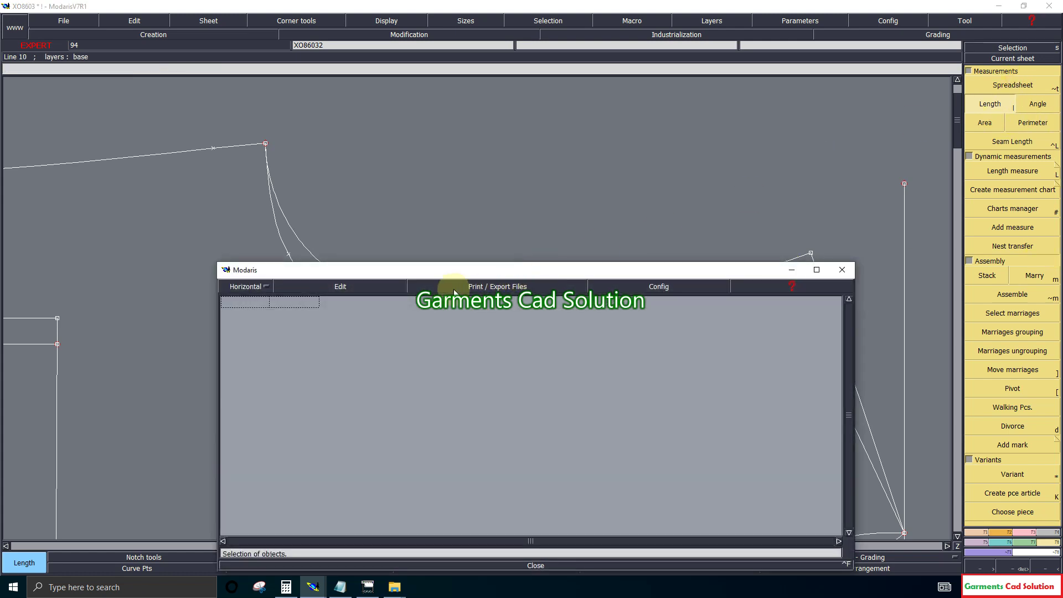
left_click(534, 564)
left_click(990, 171)
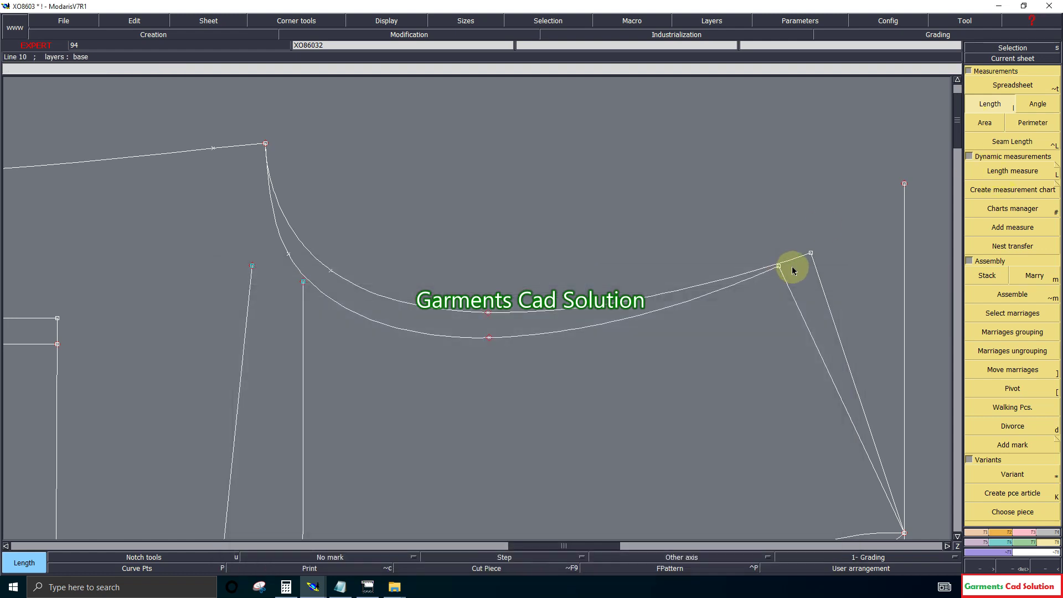
Step: Measure both armhole curves (12.318, 12.305) and cumulate them to 24.624
left_click(810, 253)
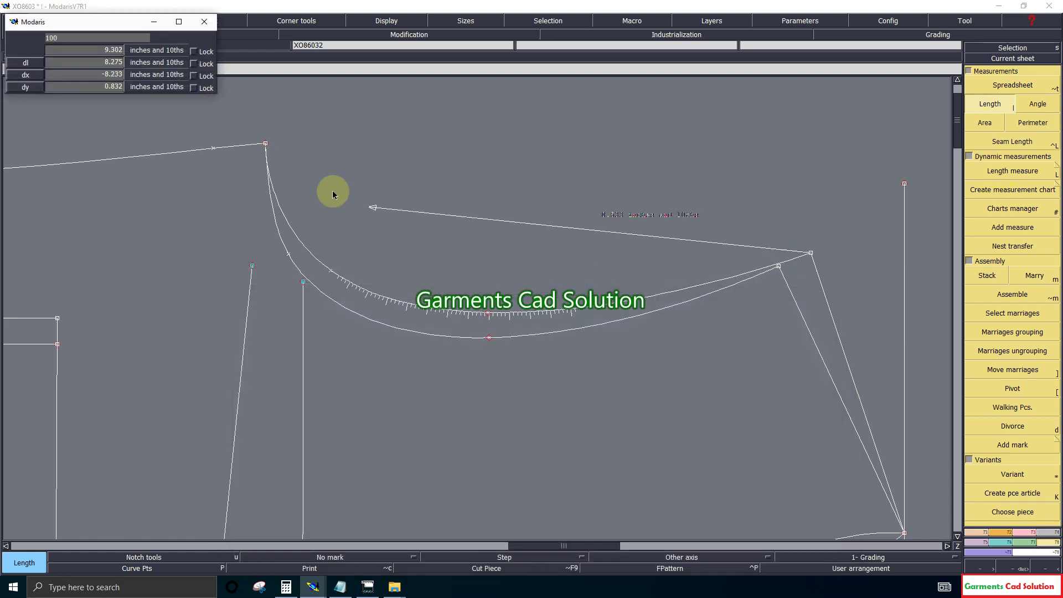
left_click(270, 146)
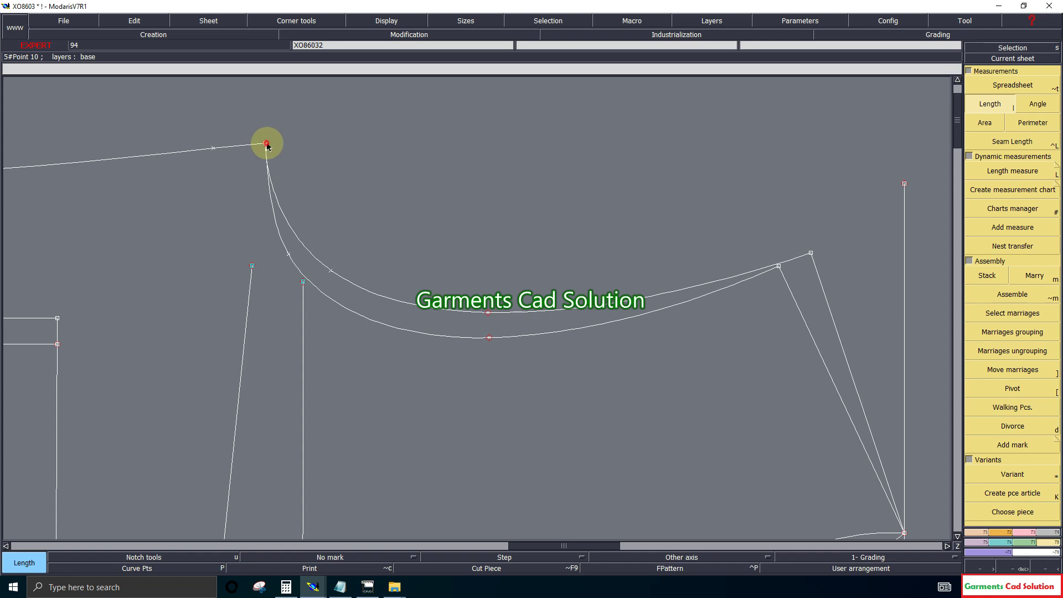
left_click(809, 249)
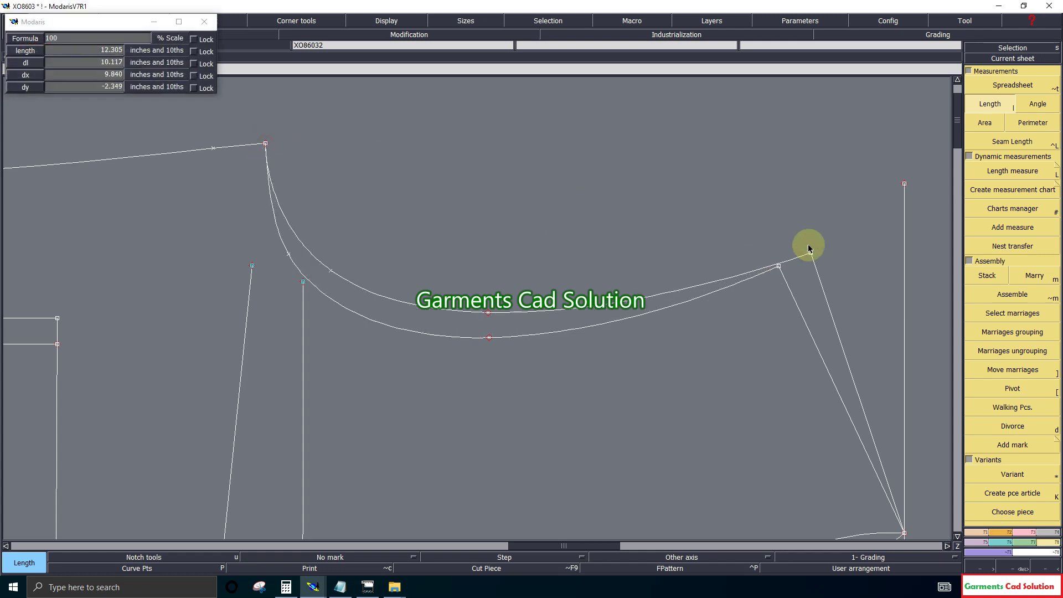
left_click(1008, 88)
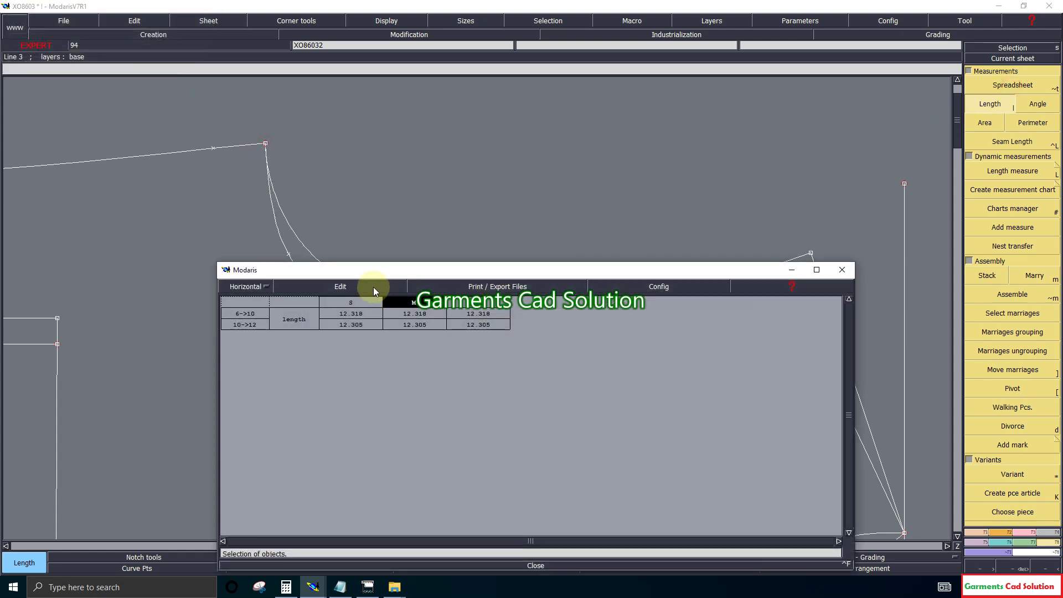
left_click(339, 287)
left_click(301, 326)
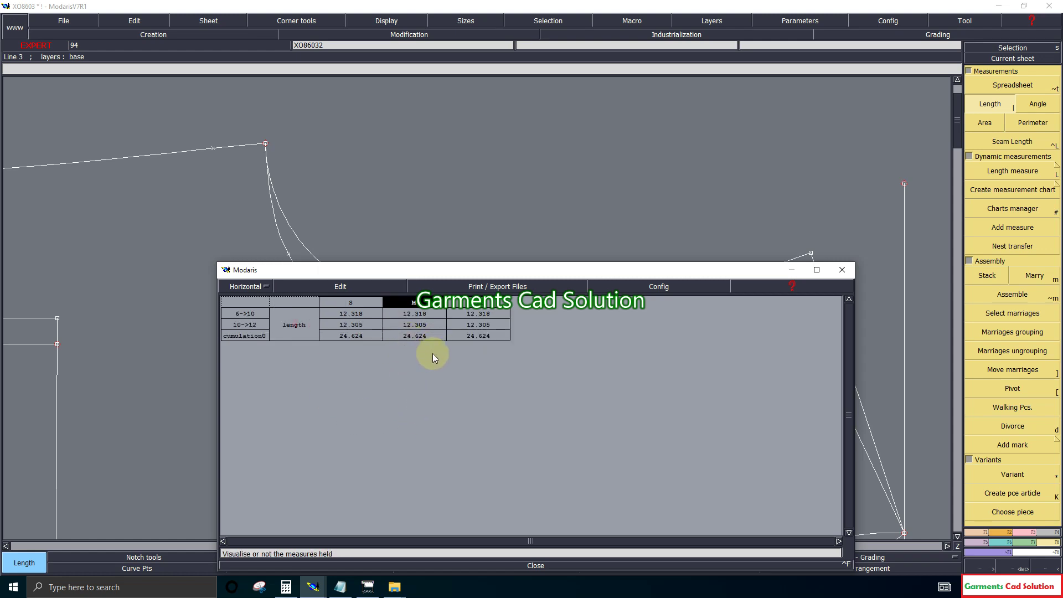
left_click(792, 270)
left_click(957, 547)
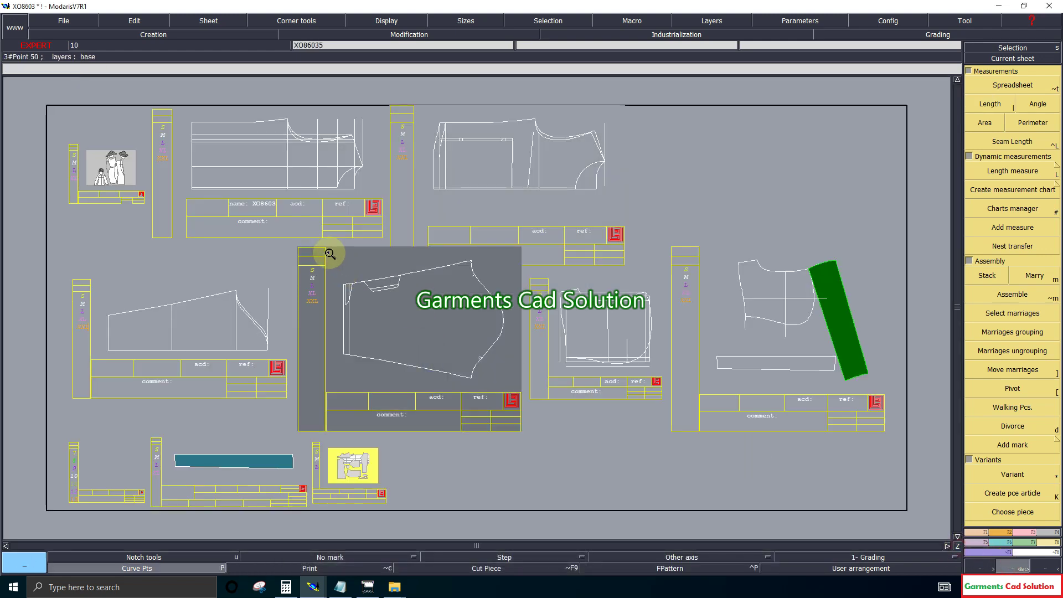
Step: Measure the sleeve cap from bottom to top point at 24.223, then hide curve points
left_click_drag(332, 251, 518, 396)
left_click(990, 103)
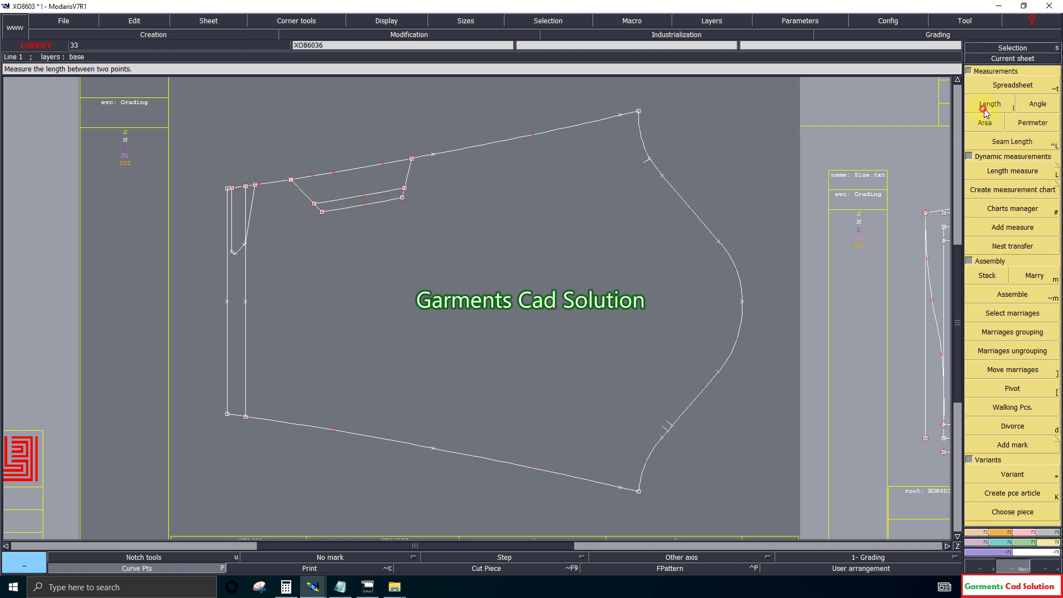
left_click(639, 491)
left_click(639, 113)
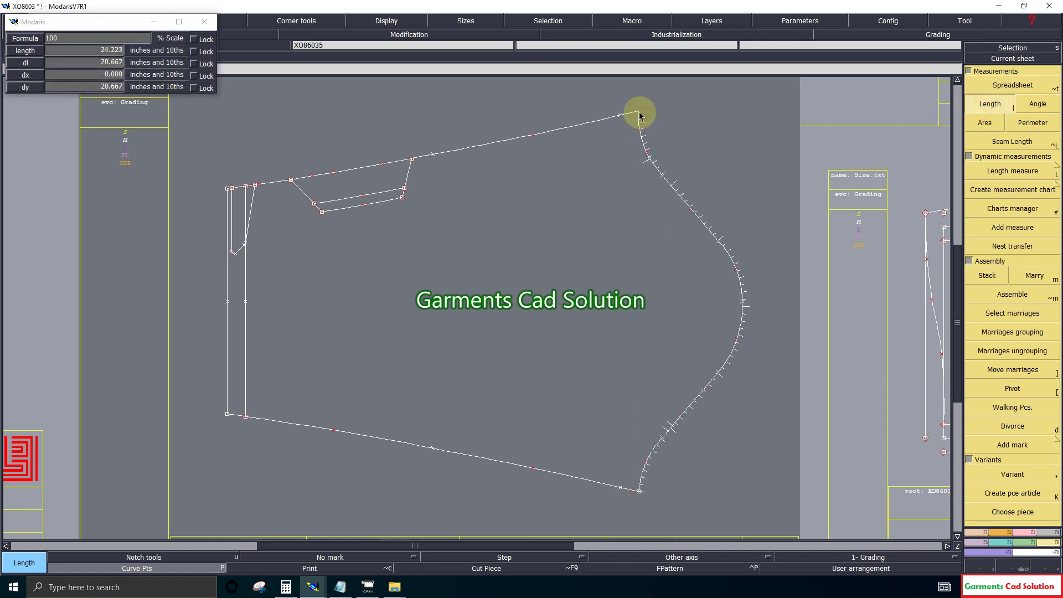
right_click(639, 114)
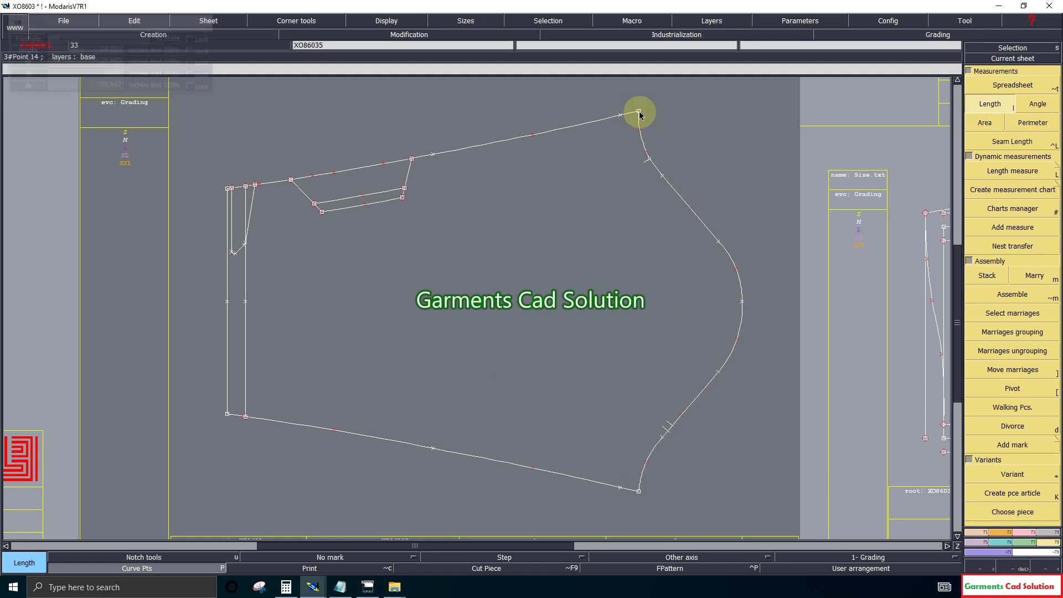
left_click(198, 567)
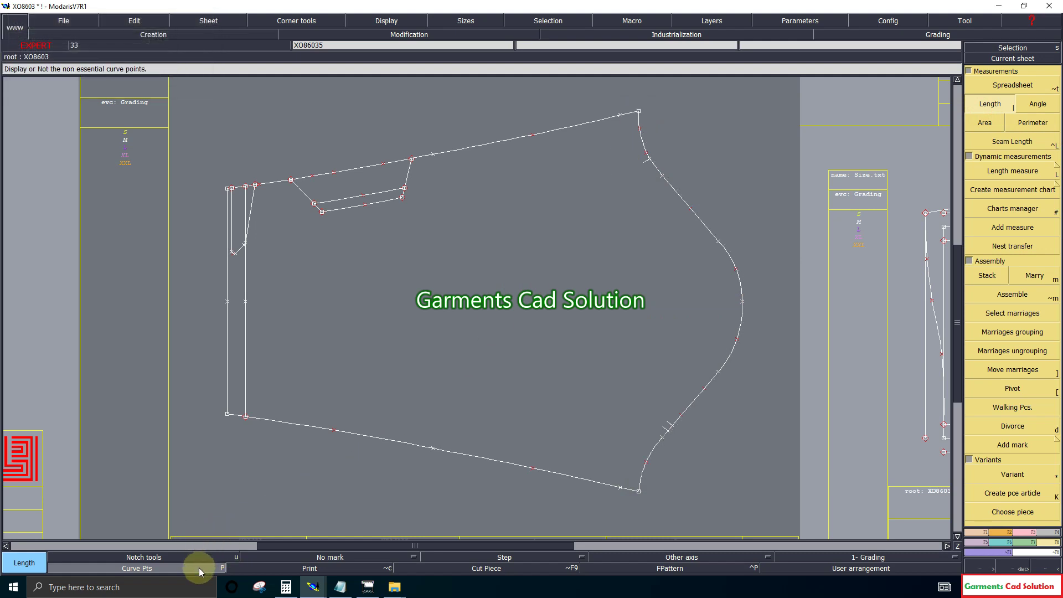
left_click(959, 547)
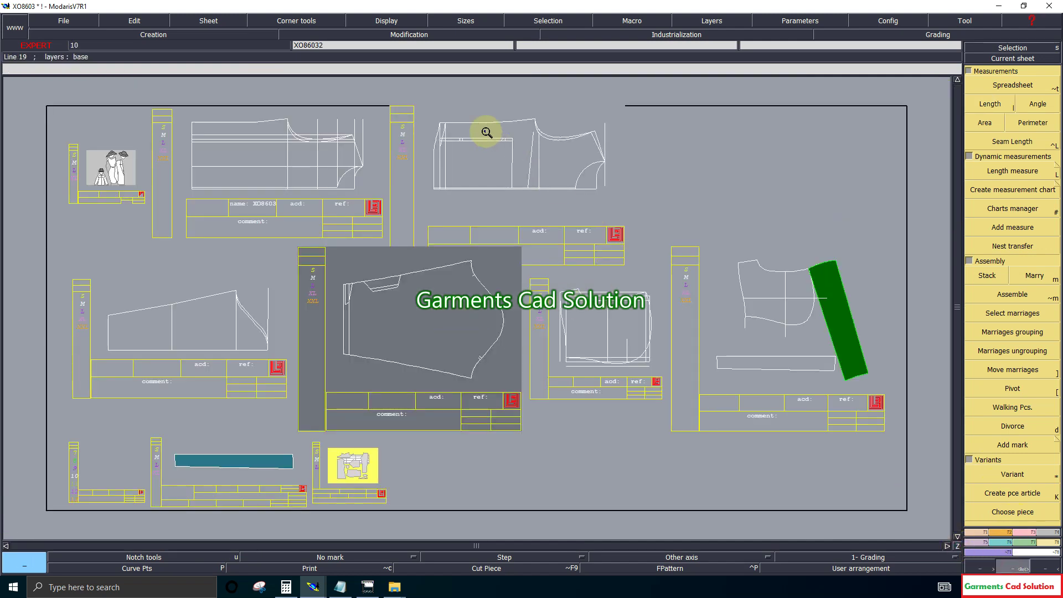
Step: Remove existing pins, select the armhole's top end point, and pin the shoulder-line point
left_click_drag(413, 110, 685, 226)
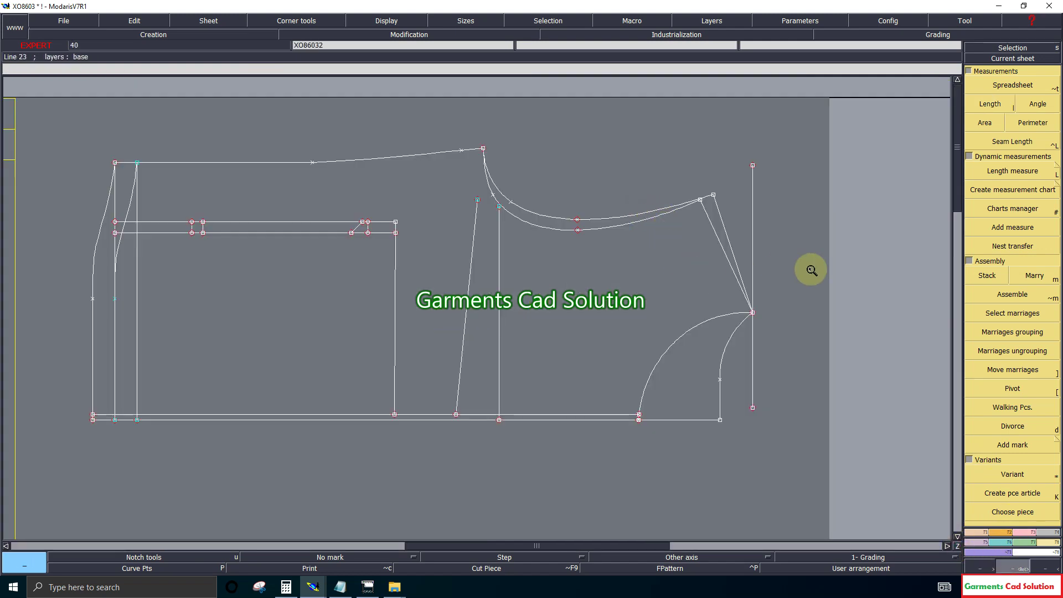
left_click(1025, 533)
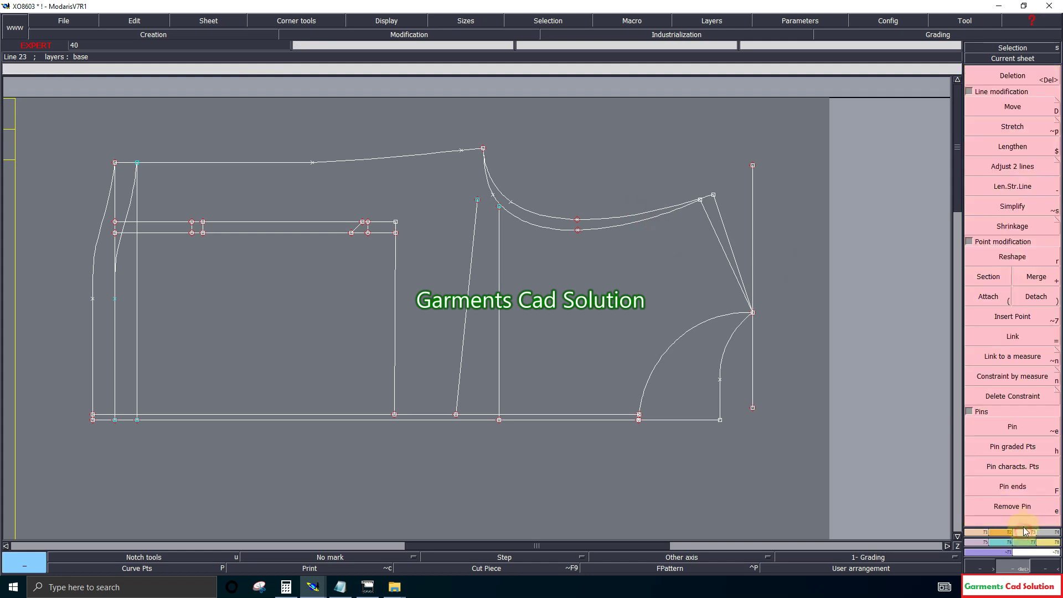
left_click(1012, 505)
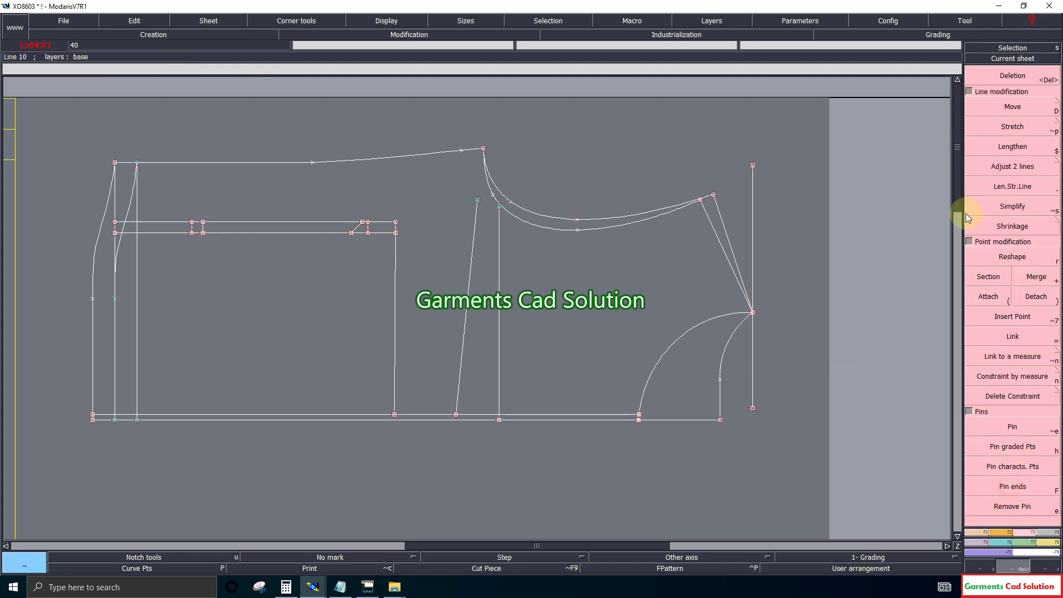
left_click(1012, 107)
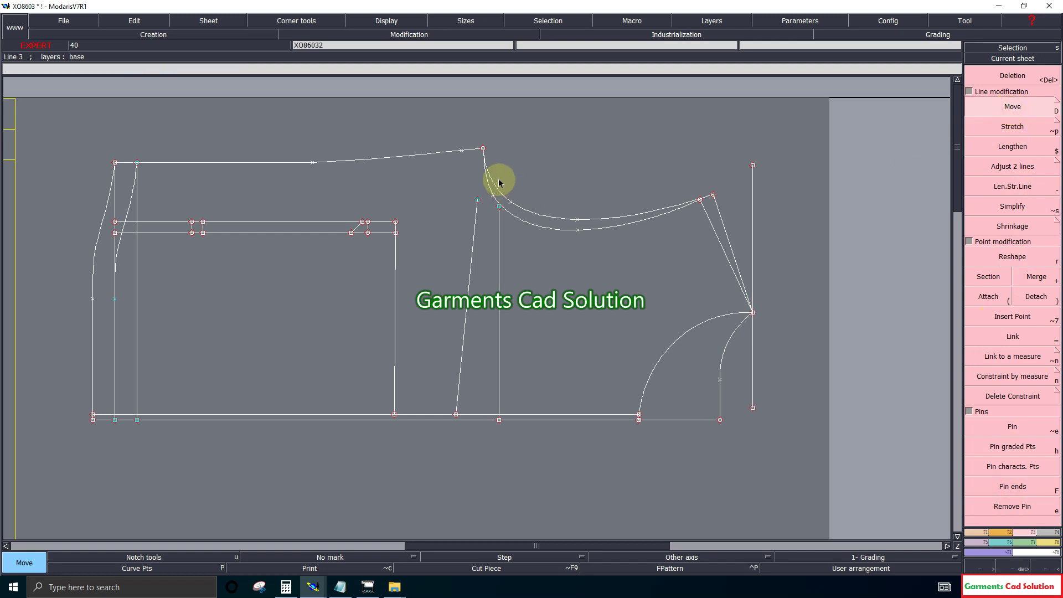
left_click_drag(459, 142, 503, 185)
left_click(1013, 429)
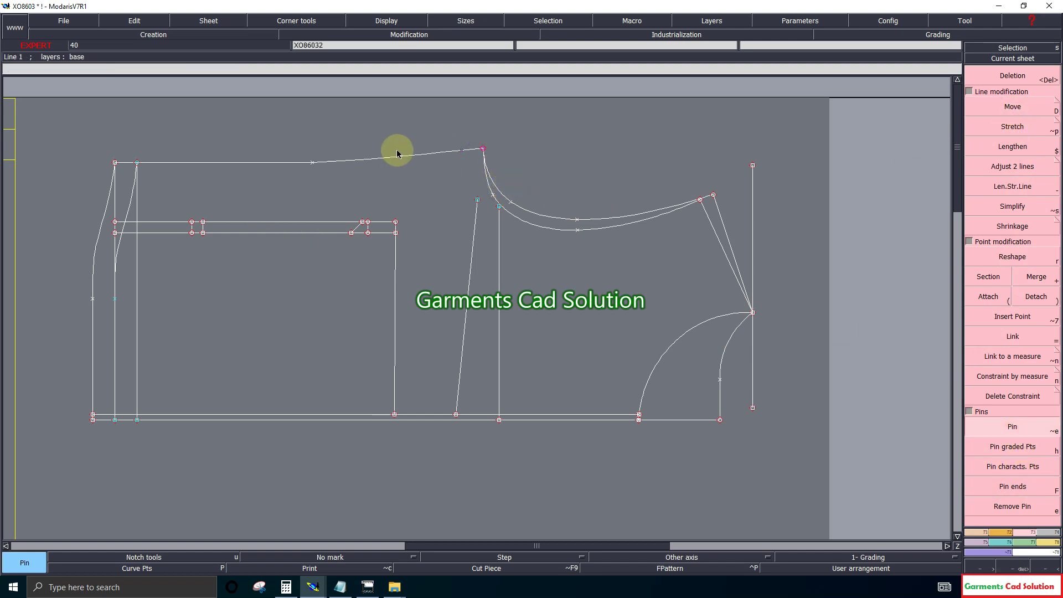
left_click(313, 162)
Step: Shift the armhole's top end point 0.375 horizontally with its curves following
left_click(1013, 108)
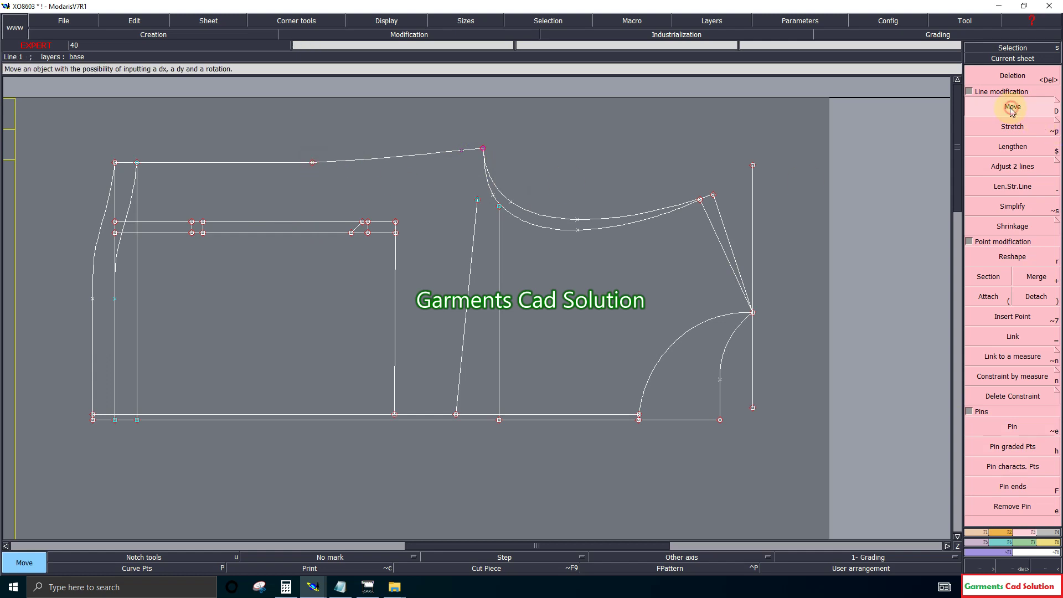
left_click_drag(483, 149, 489, 150)
type(".375")
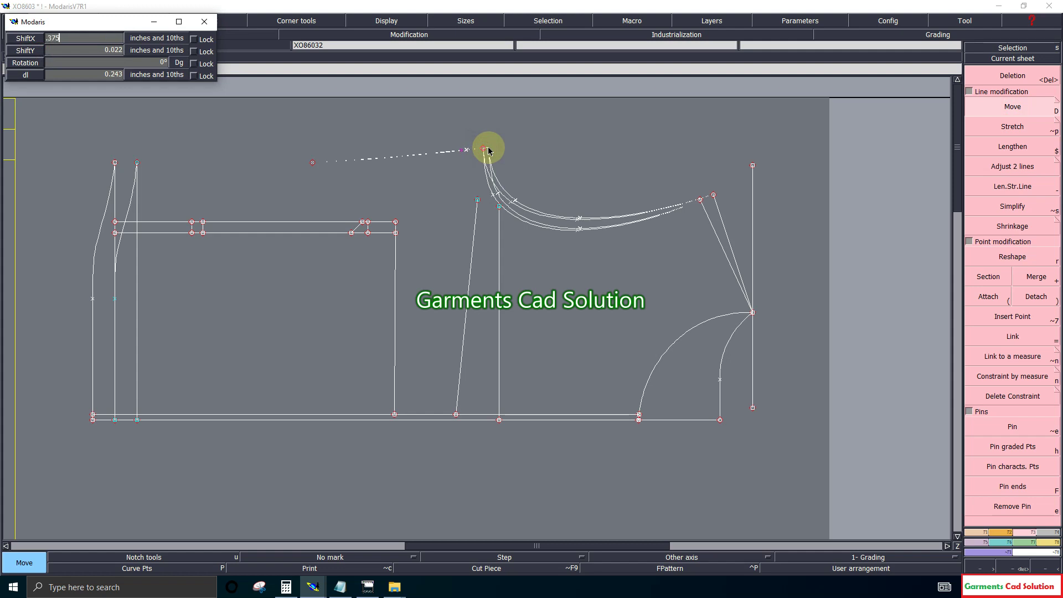
key("Tab")
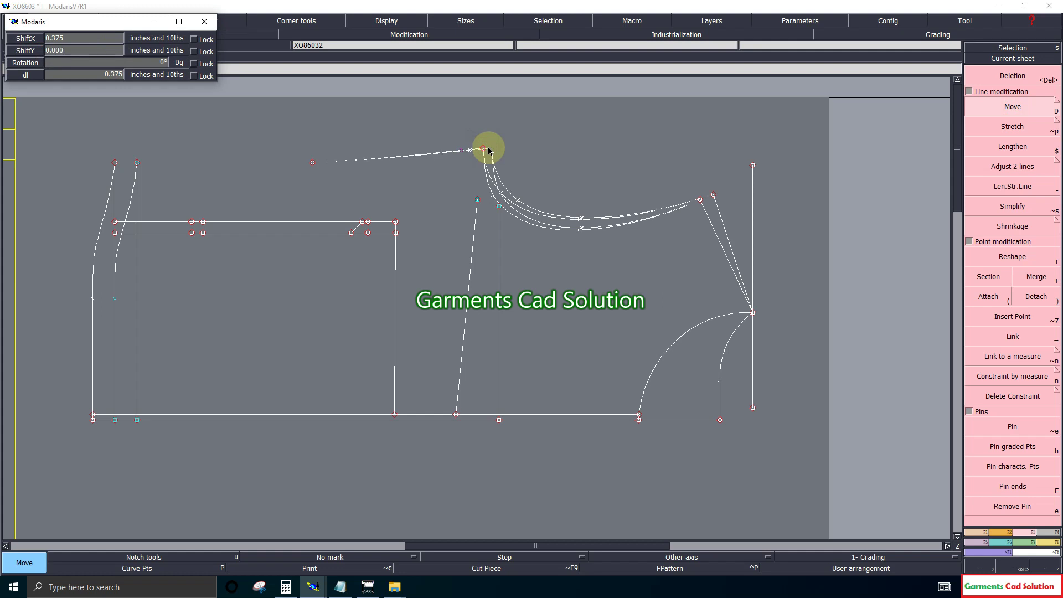
key("Return")
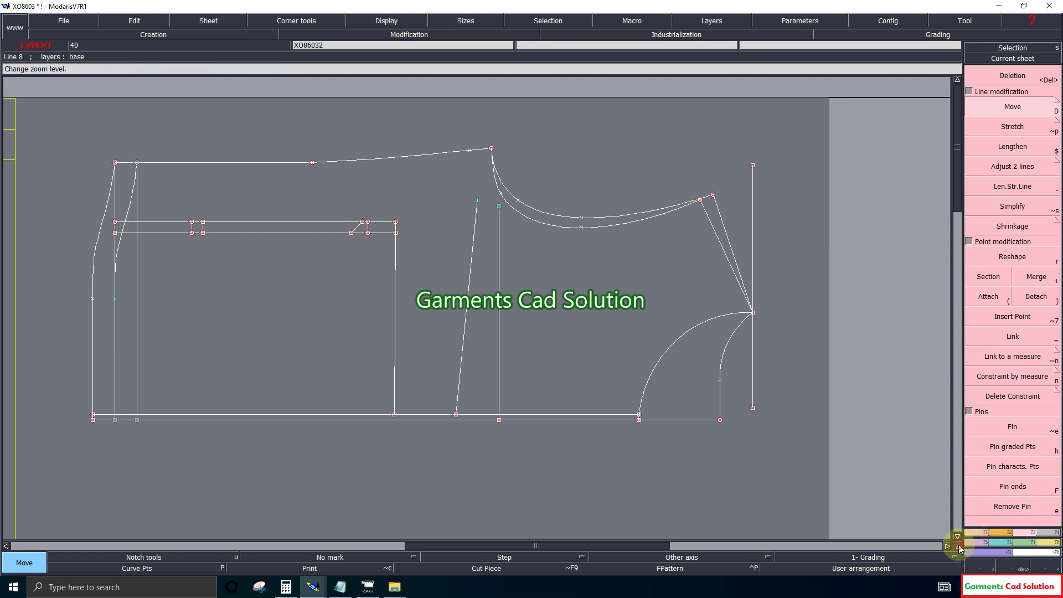
left_click(1015, 568)
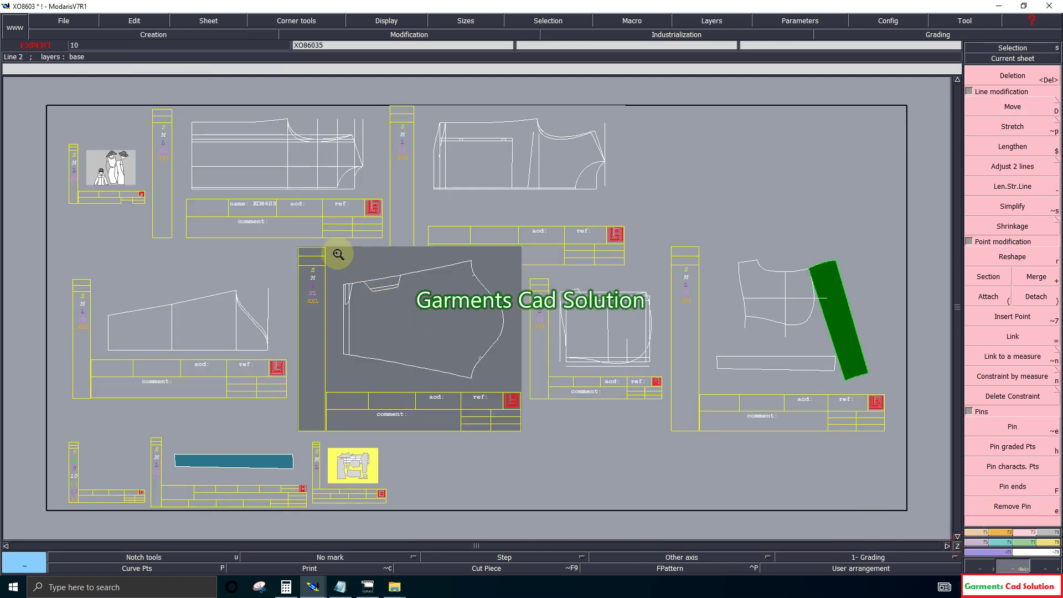
left_click_drag(331, 248, 520, 379)
left_click(520, 379)
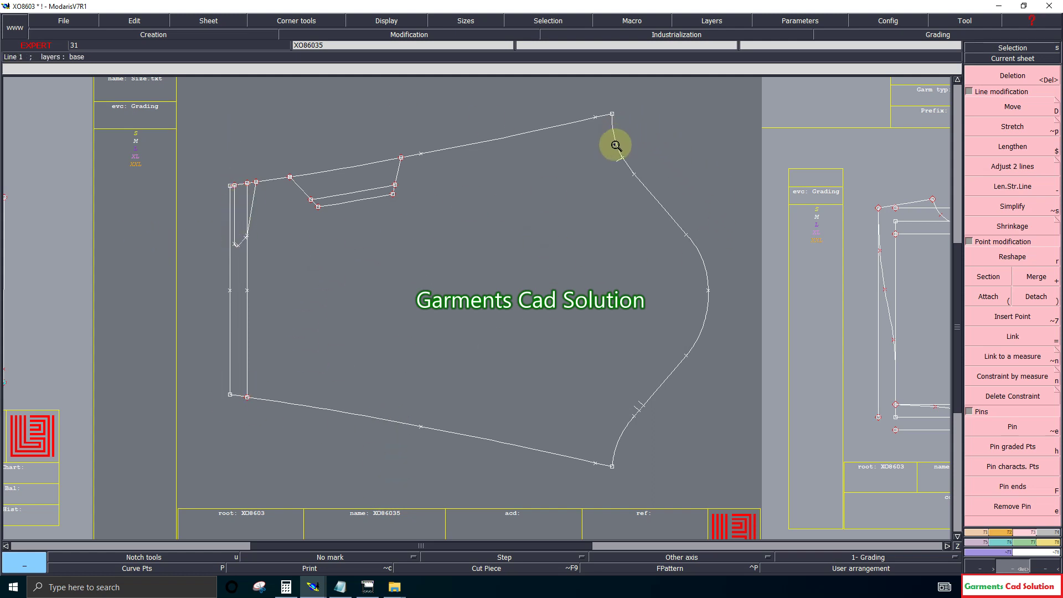
left_click(957, 546)
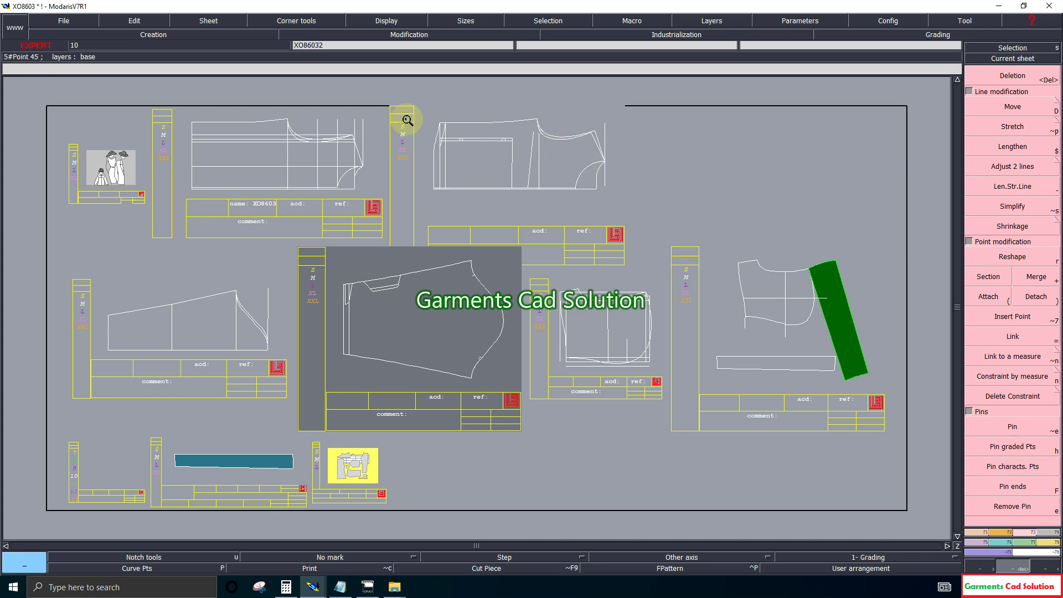
left_click_drag(414, 109, 645, 221)
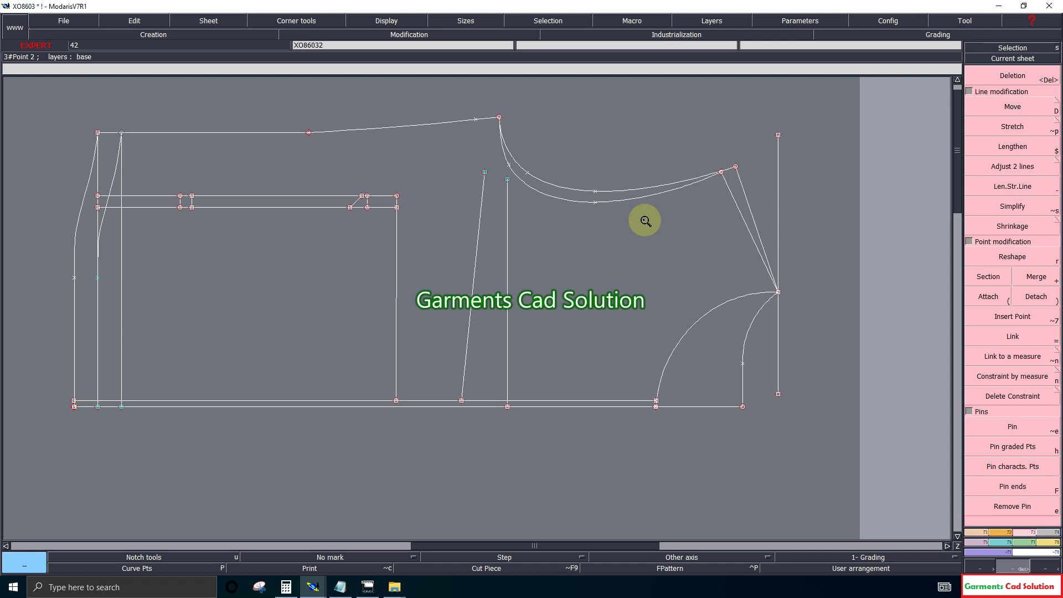
Step: Take initial armhole length readings, then empty the measurement table
left_click(1052, 545)
left_click(990, 103)
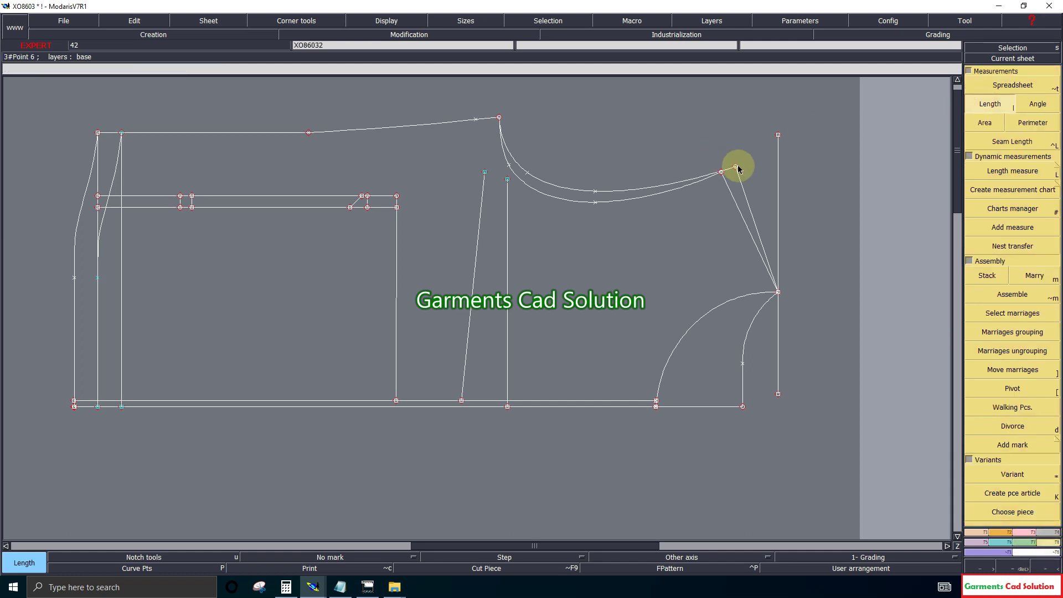
left_click(500, 117)
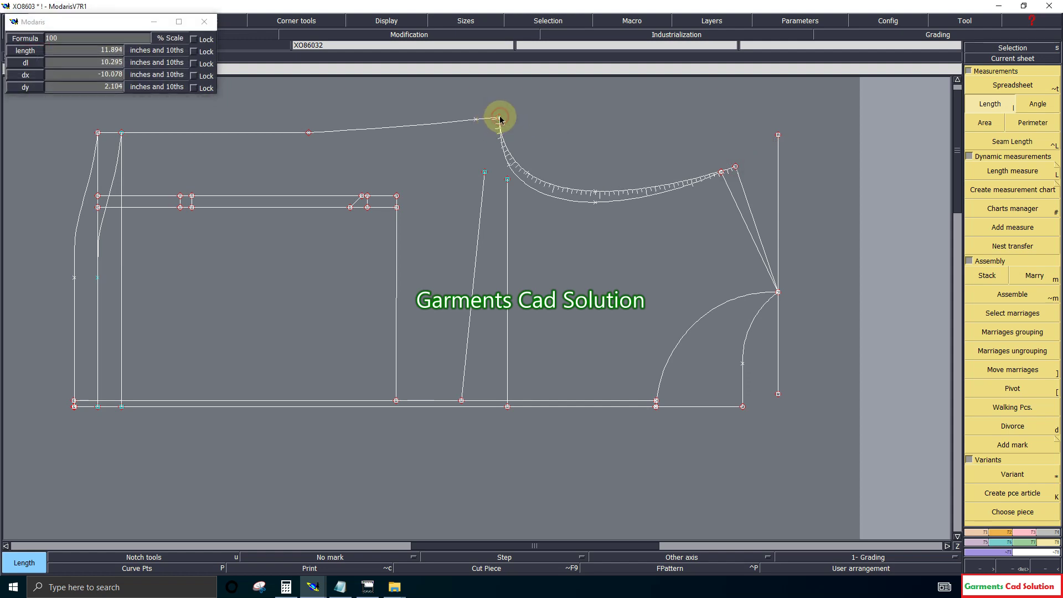
left_click(500, 118)
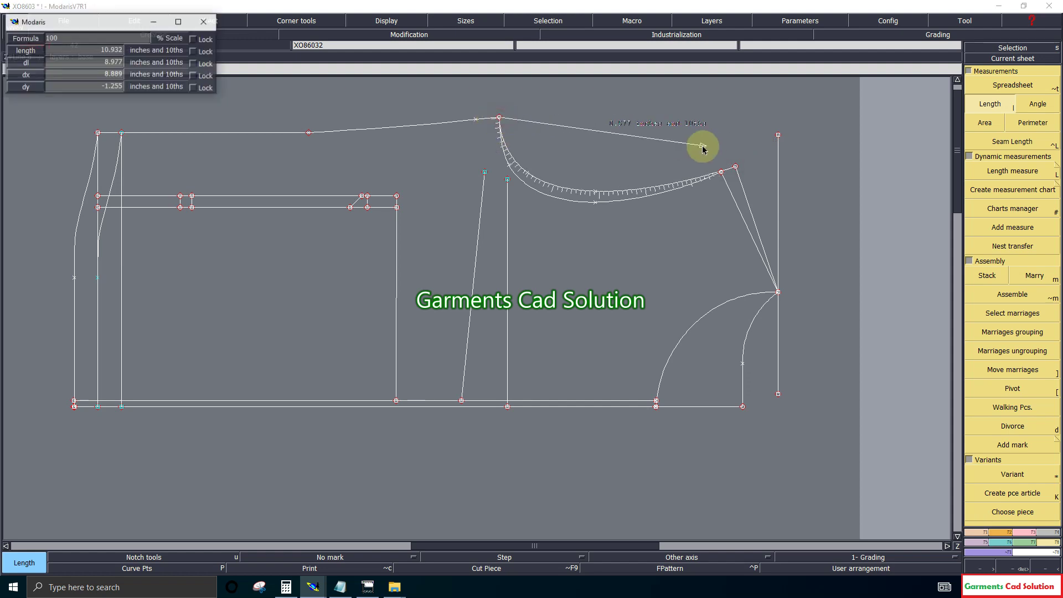
left_click(721, 173)
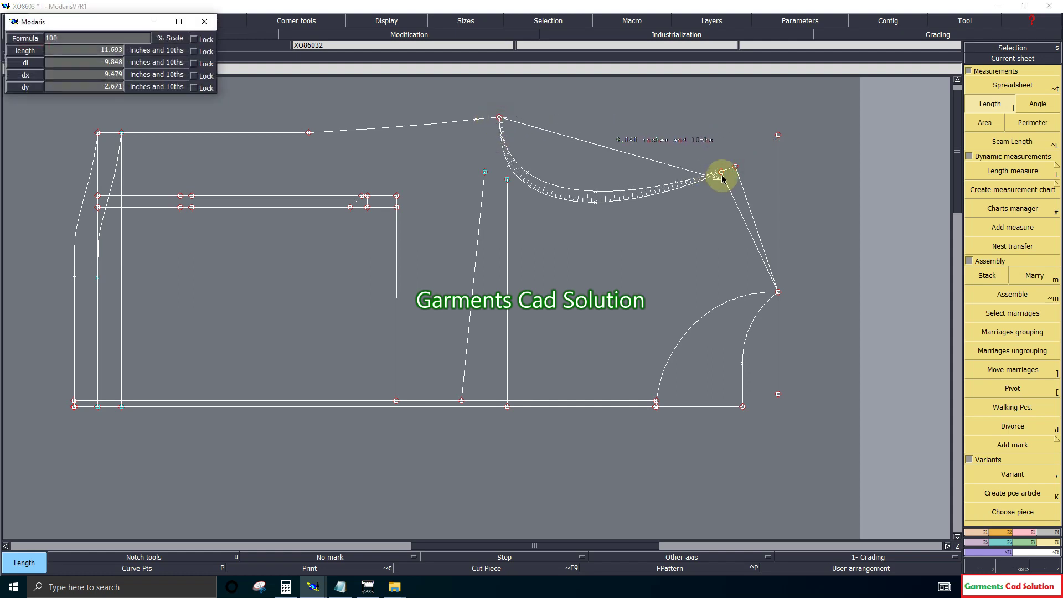
left_click(1017, 88)
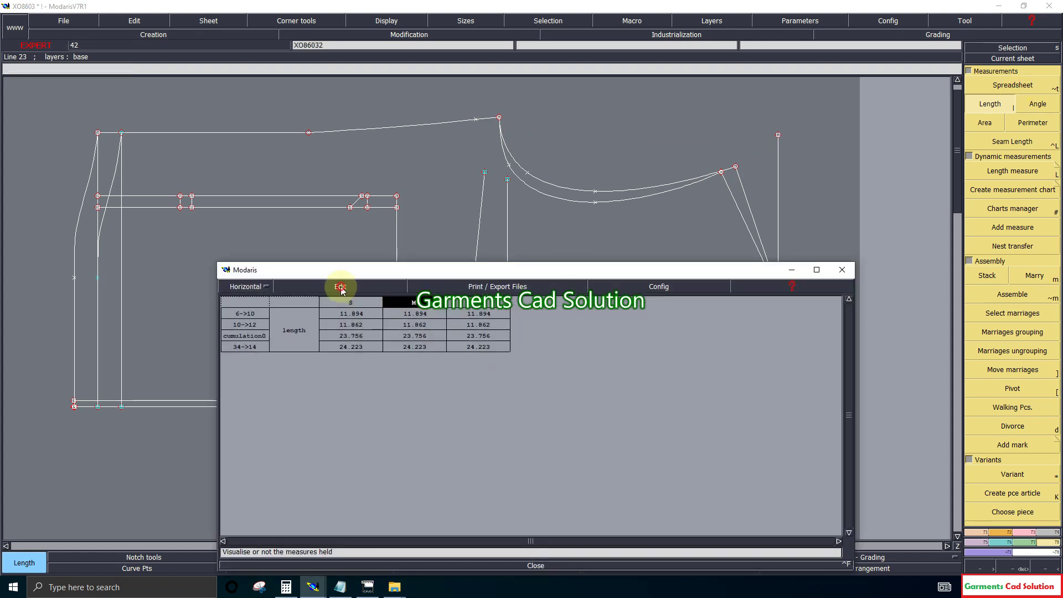
left_click(340, 286)
left_click(304, 341)
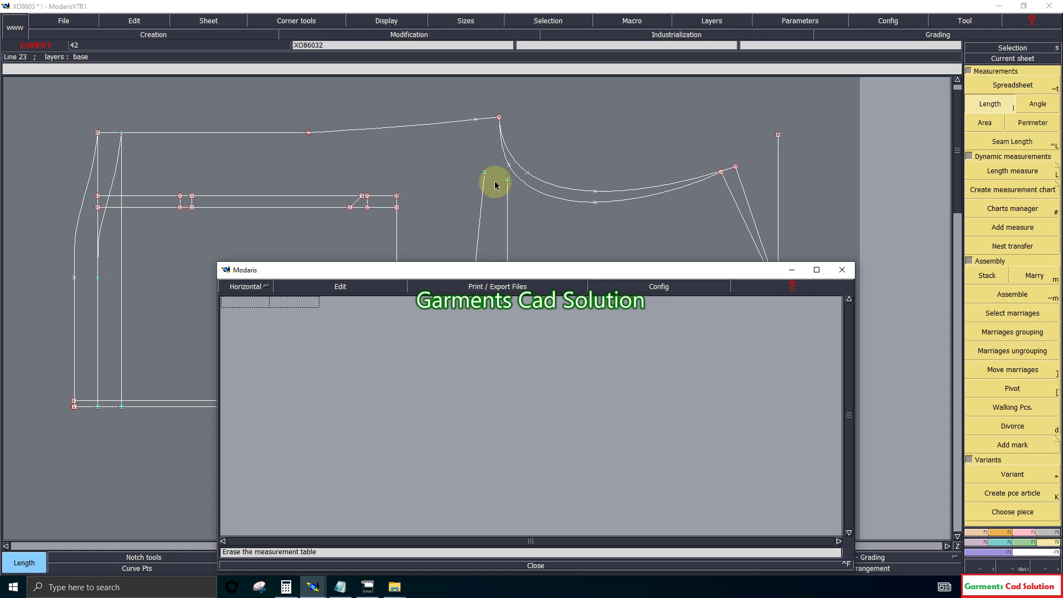
left_click(533, 564)
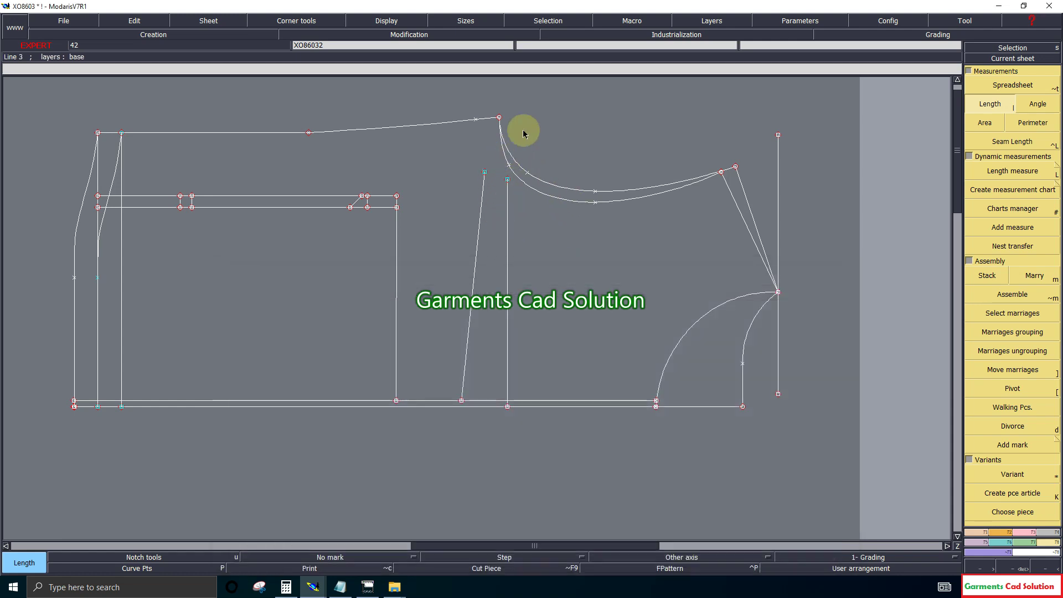
Step: Measure both armhole curves (11.894, 11.862) and cumulate them to 23.756
left_click(500, 117)
left_click(736, 167)
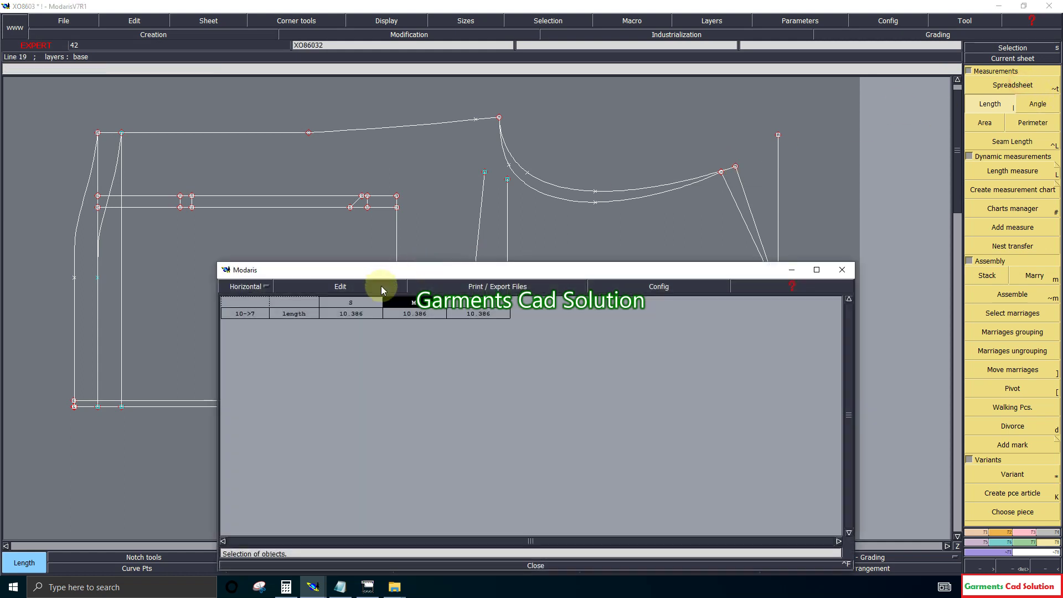
left_click(357, 287)
left_click(303, 342)
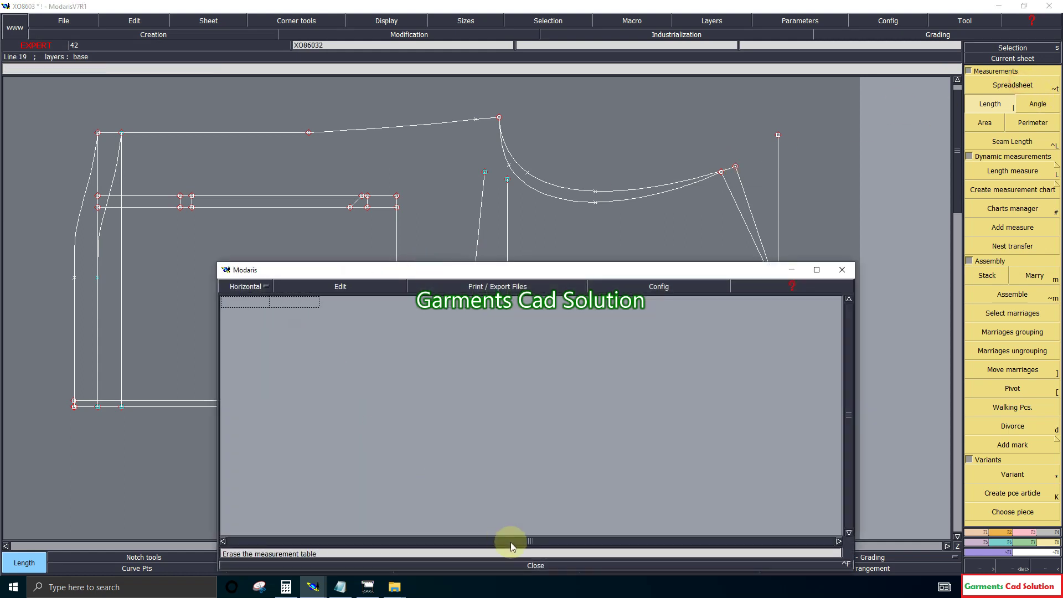
left_click(533, 564)
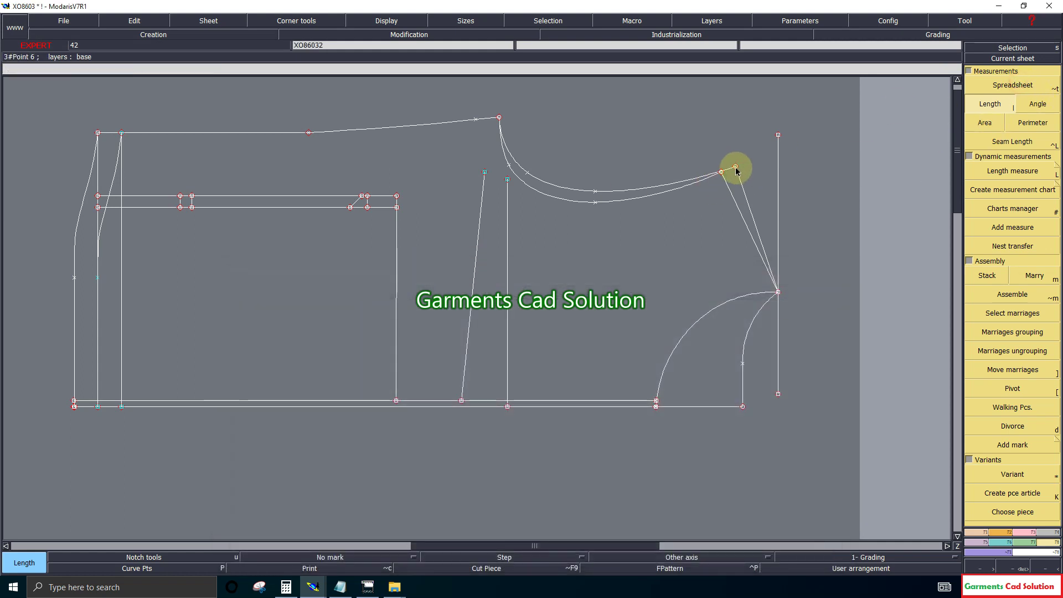
mouse_move(736, 167)
left_mouse_down()
mouse_move(499, 118)
mouse_move(724, 176)
mouse_move(736, 167)
left_mouse_up()
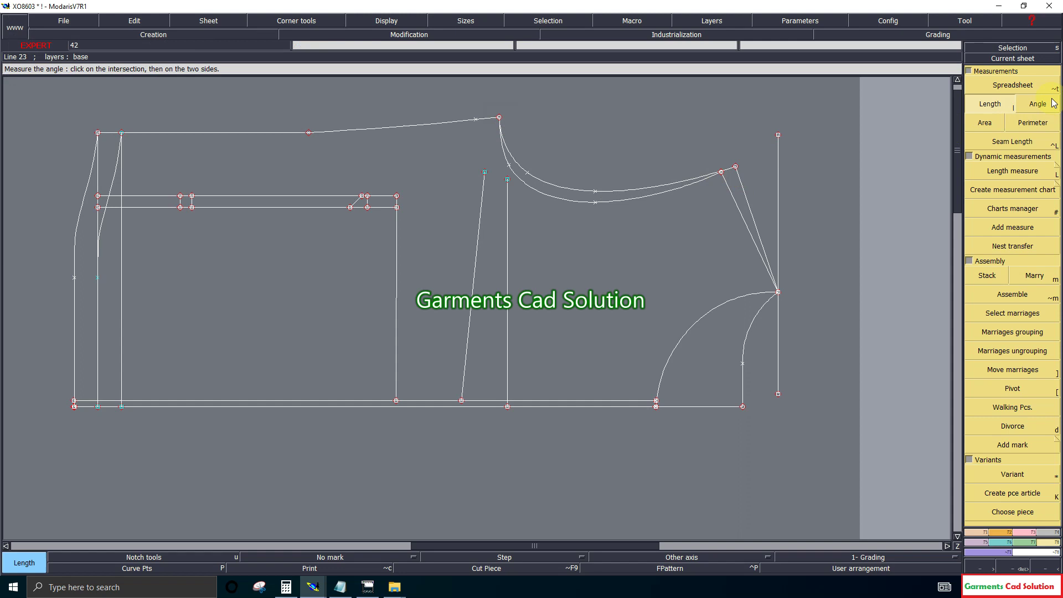
left_click(1017, 86)
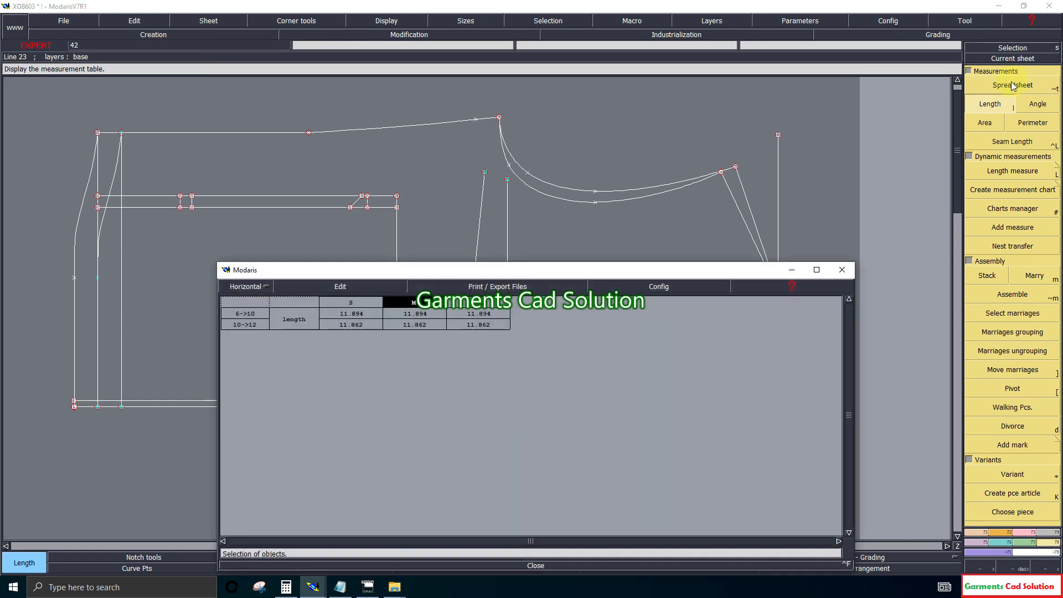
left_click(318, 286)
left_click(302, 319)
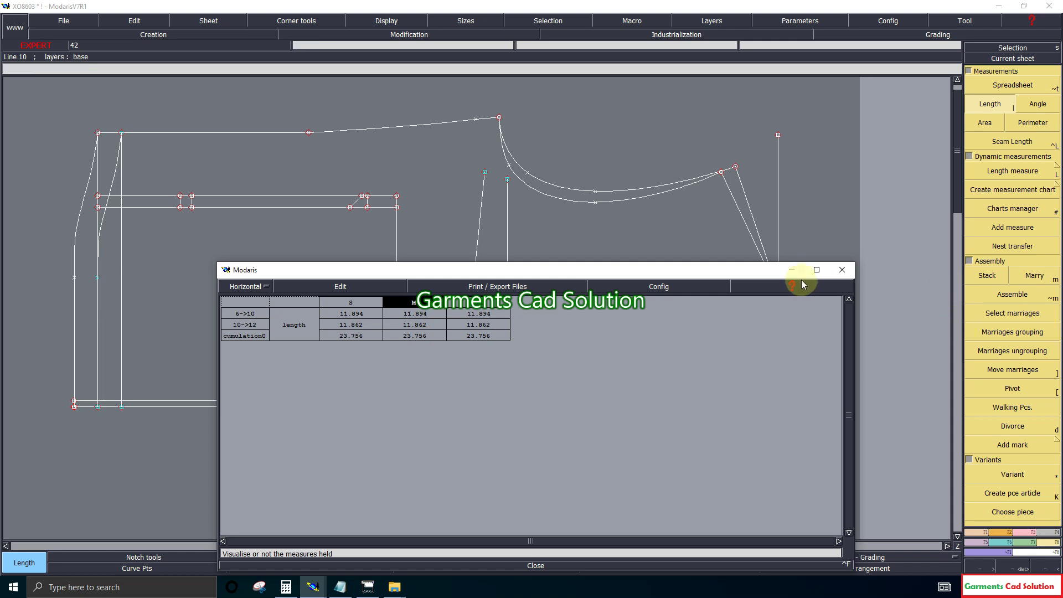
left_click(790, 270)
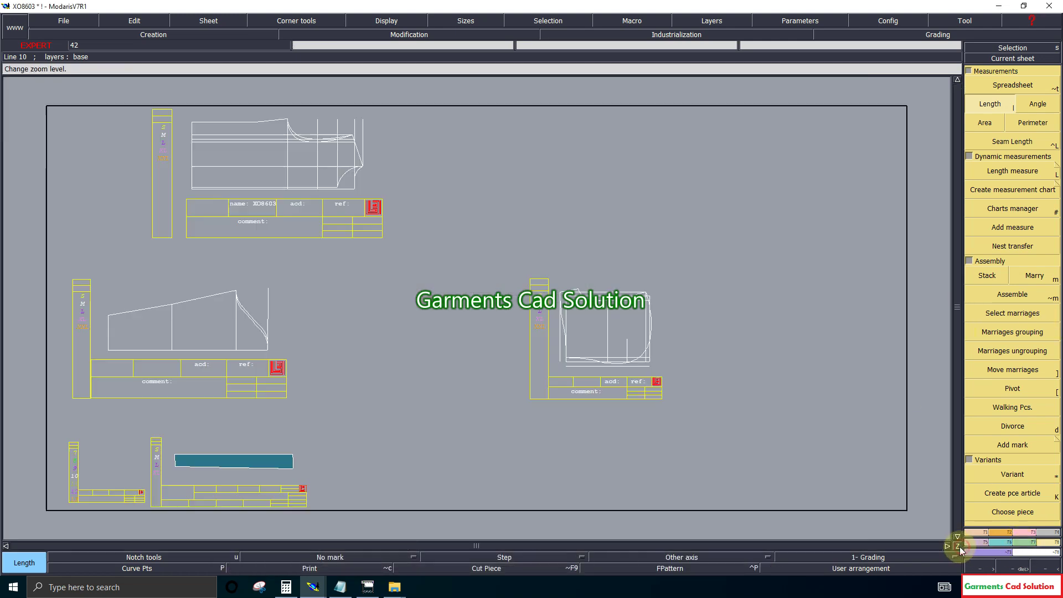
Step: Read the sleeve cap length of 24.223, then zoom back into the bodice piece
left_click(1014, 569)
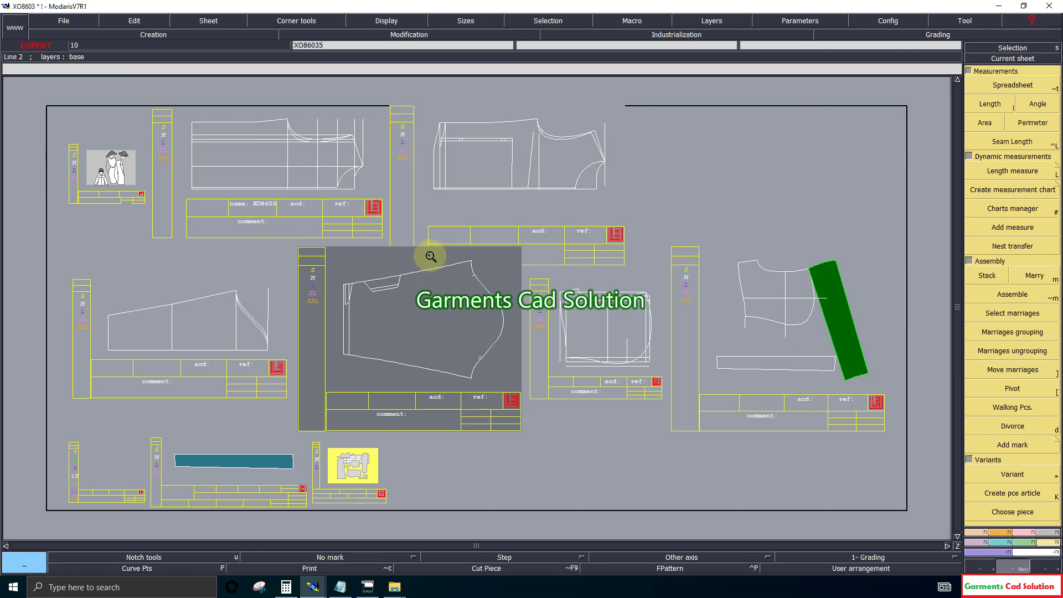
left_click(513, 368)
left_click(990, 106)
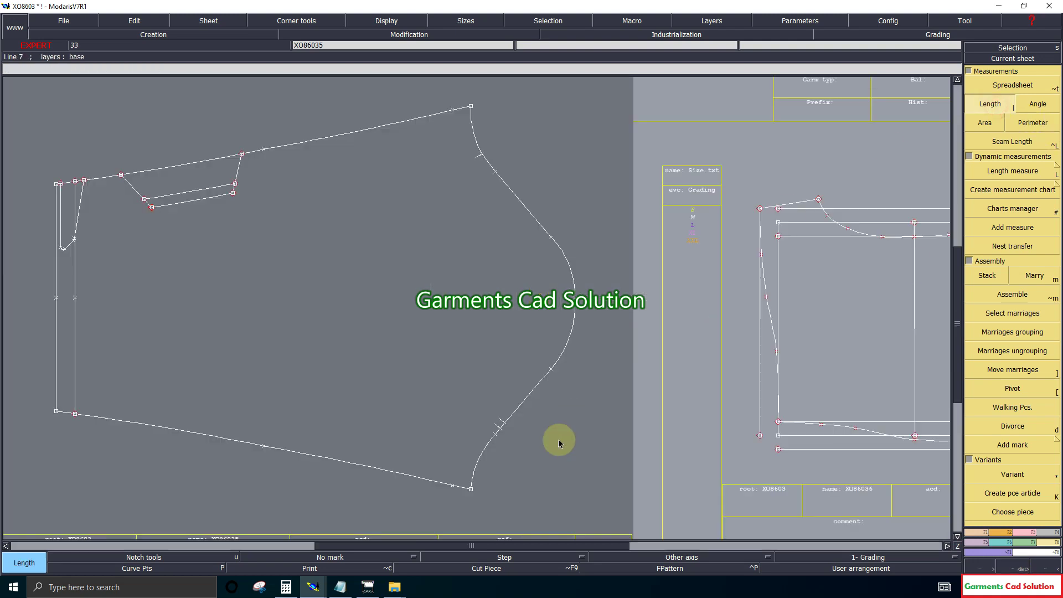
left_click(470, 107)
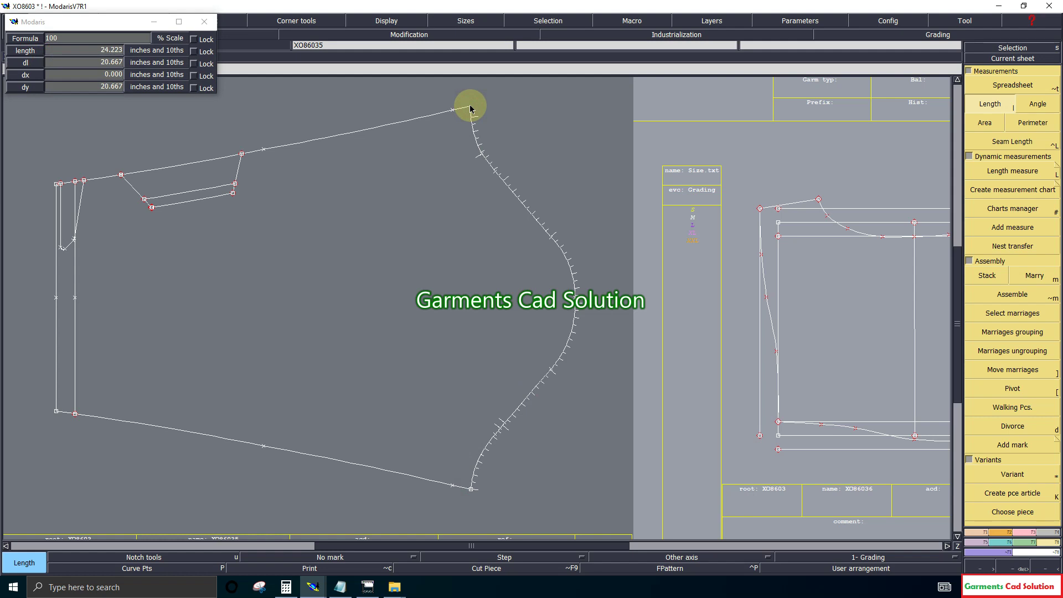
left_click(471, 107)
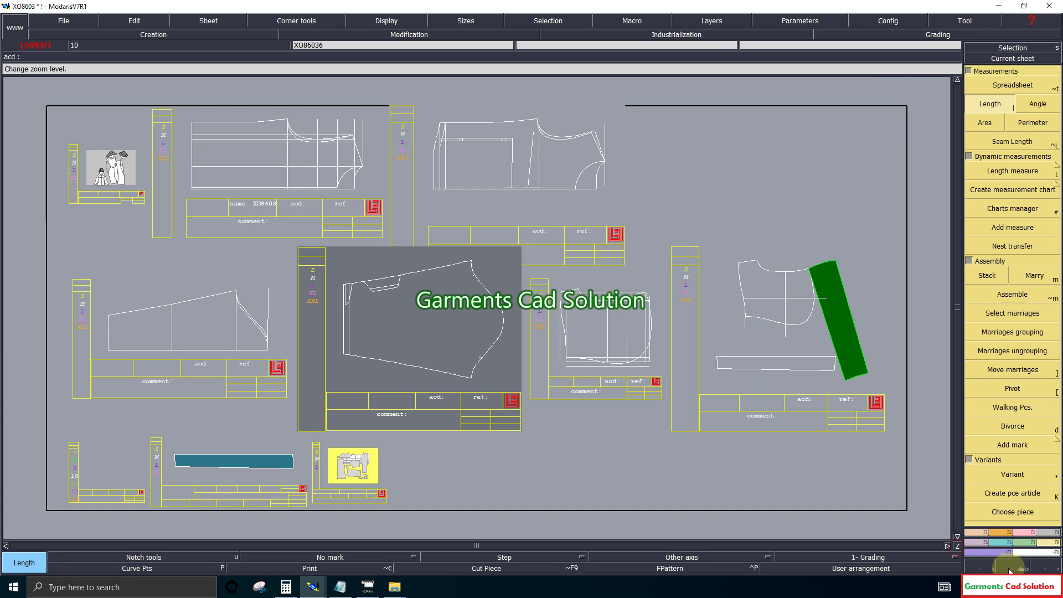
left_click(957, 546)
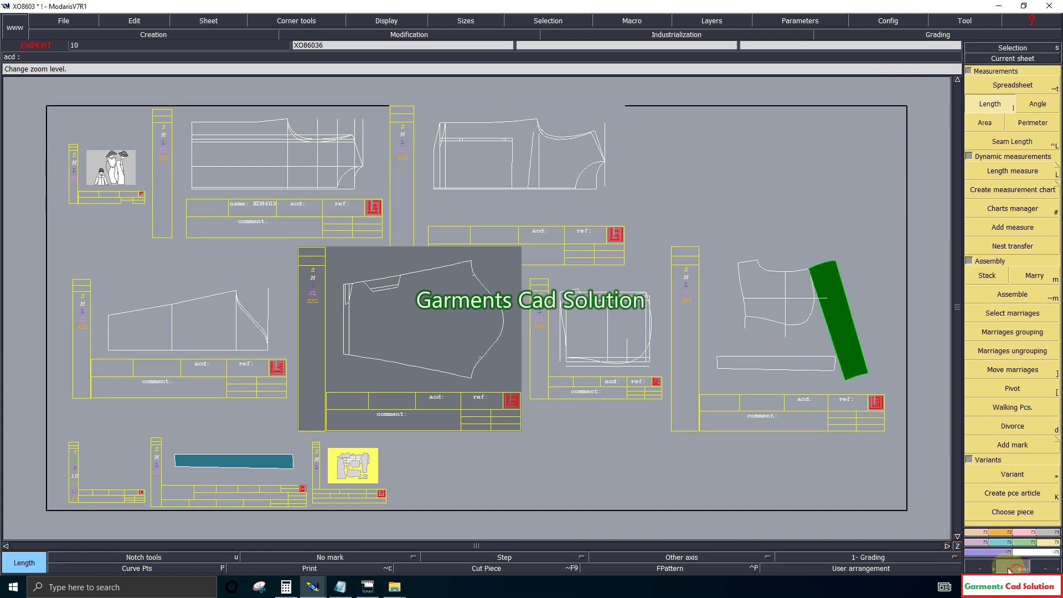
left_click_drag(429, 105, 632, 232)
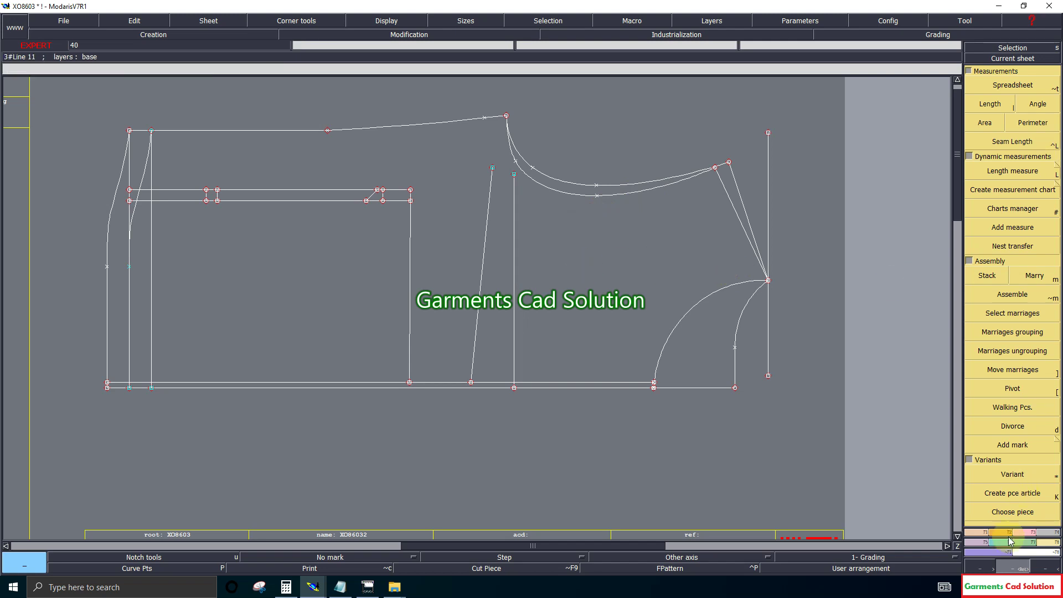
Step: Move the armhole's top point by ShiftX -0.125, its two curves following
key("F3")
left_click(1022, 107)
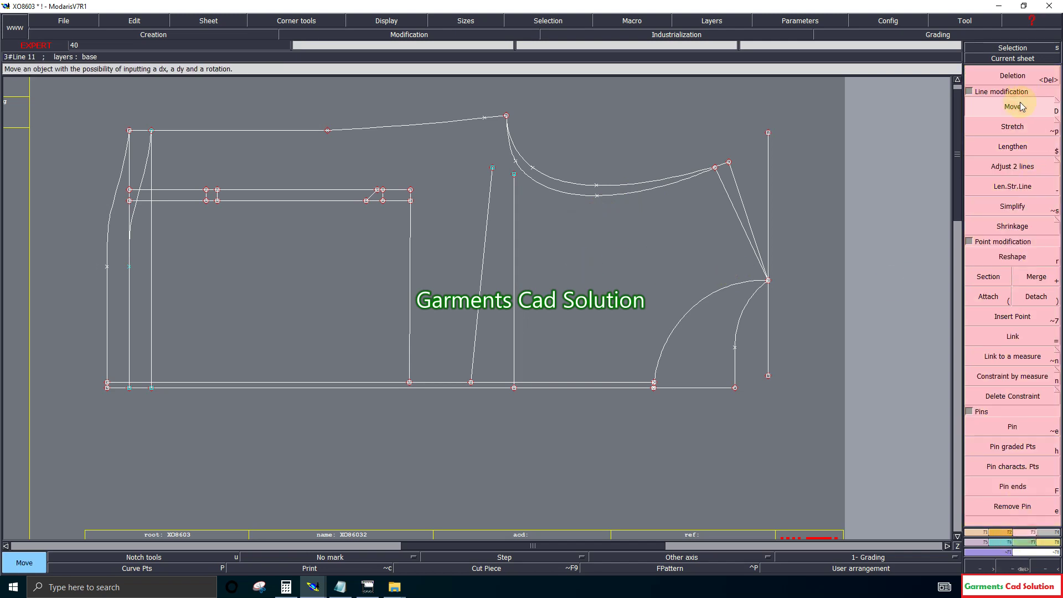
left_click_drag(477, 105, 541, 157)
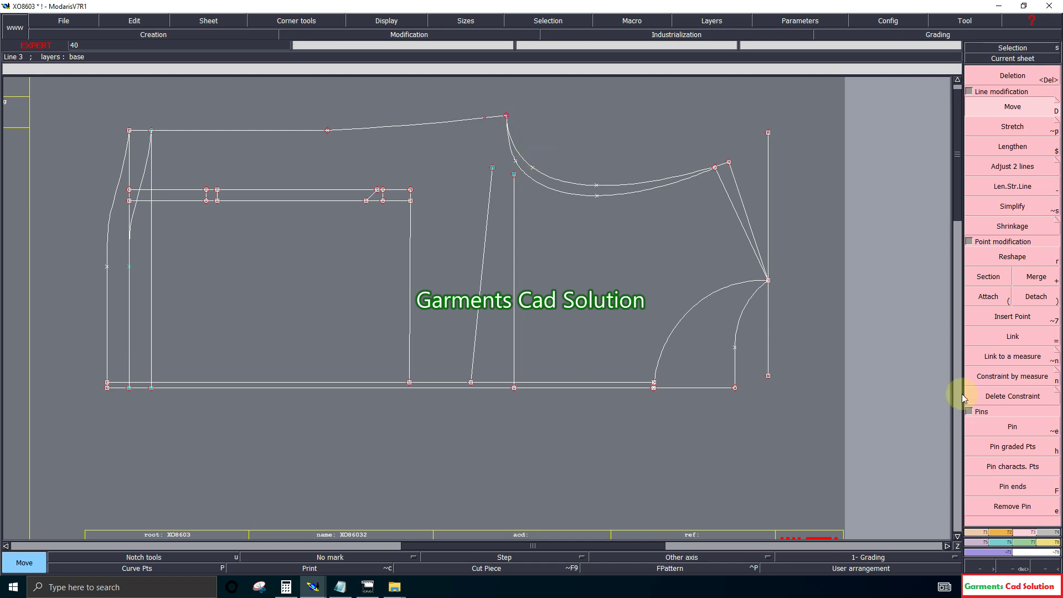
left_click(506, 116)
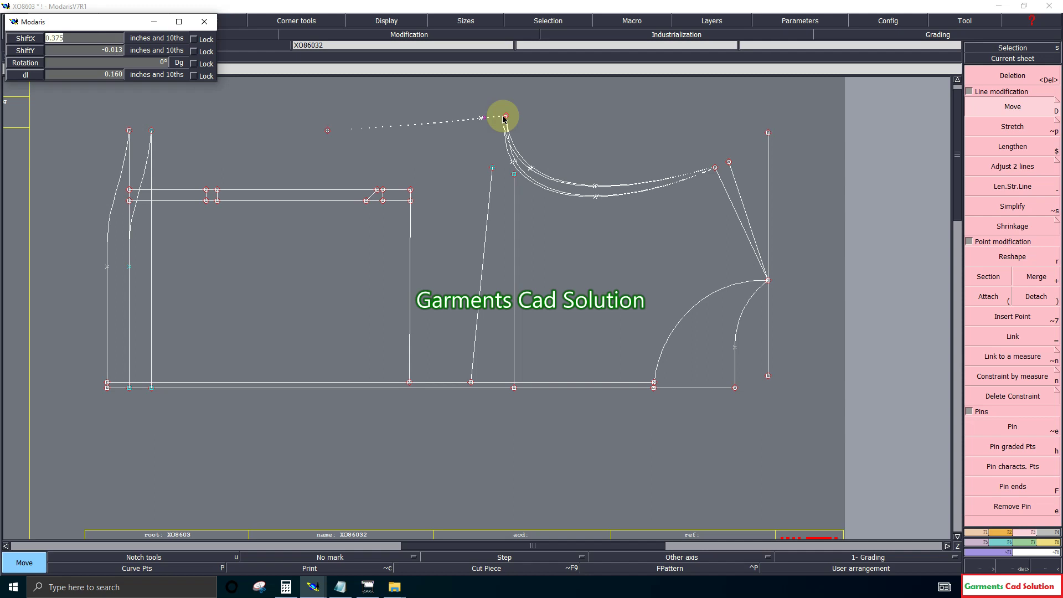
type("5")
key("Tab")
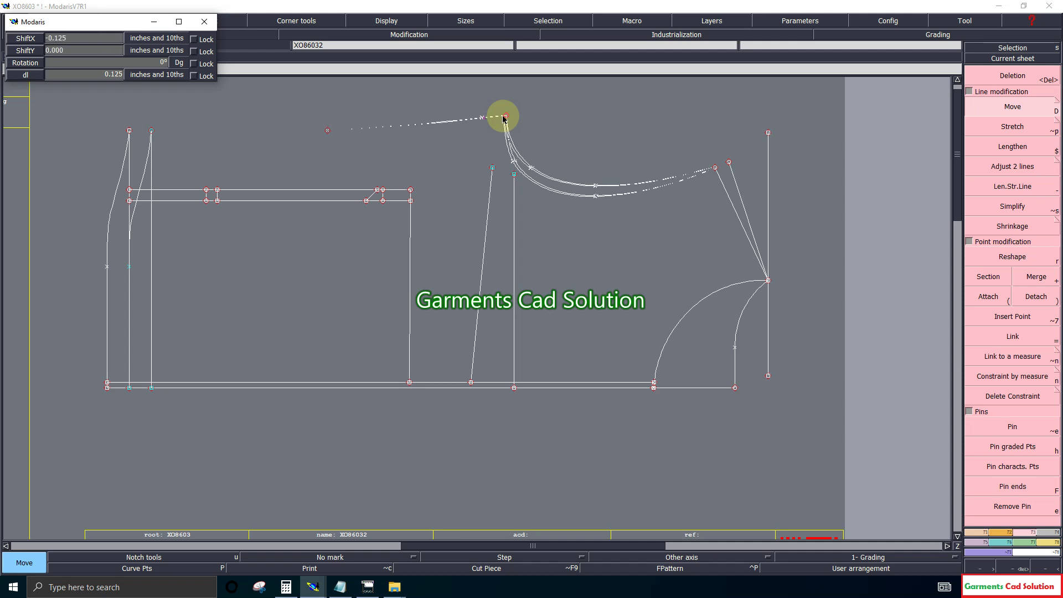
key("Return")
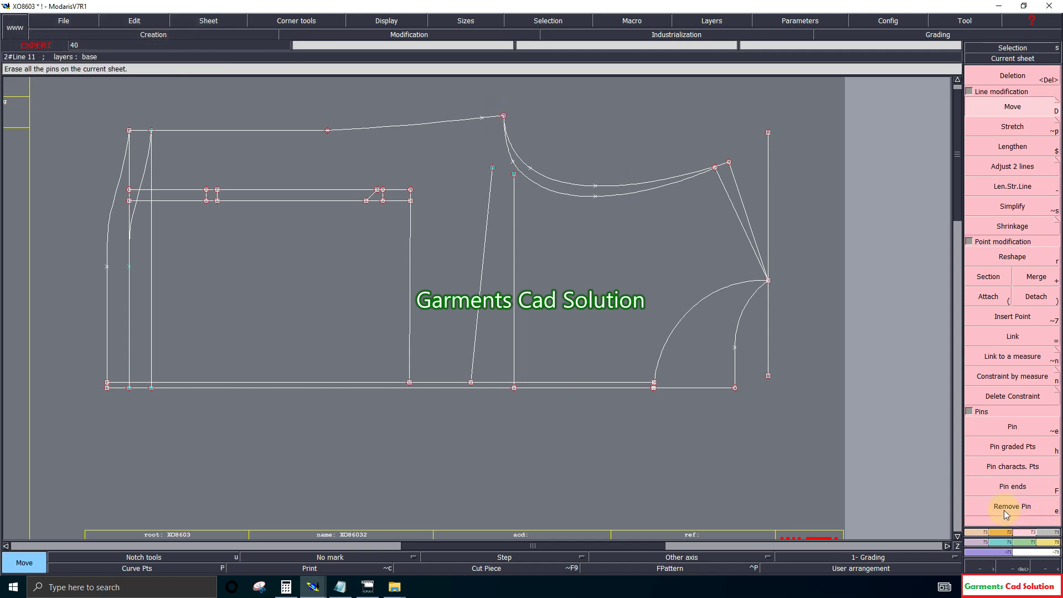
left_click(1048, 542)
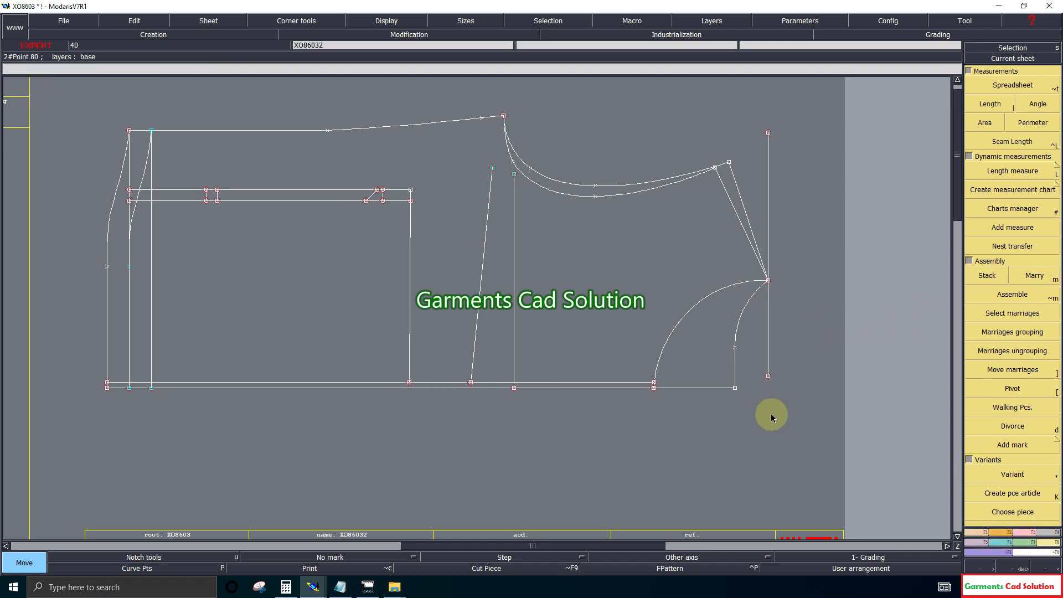
Step: Point all model access paths to the Exercise Pattern/08-10-22/XO8603 folder
left_click(957, 546)
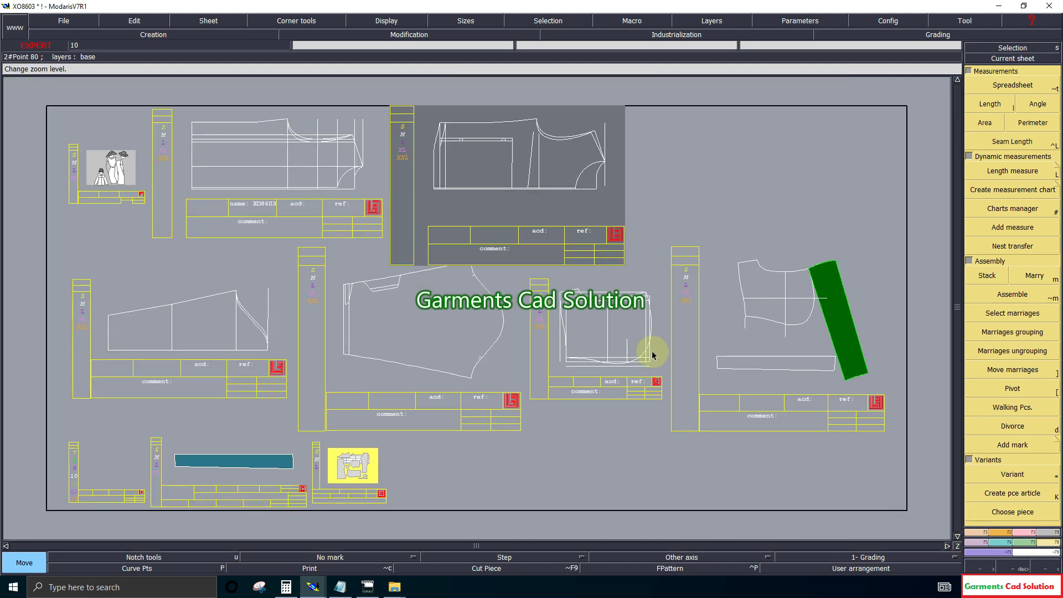
left_click(61, 21)
left_click(102, 258)
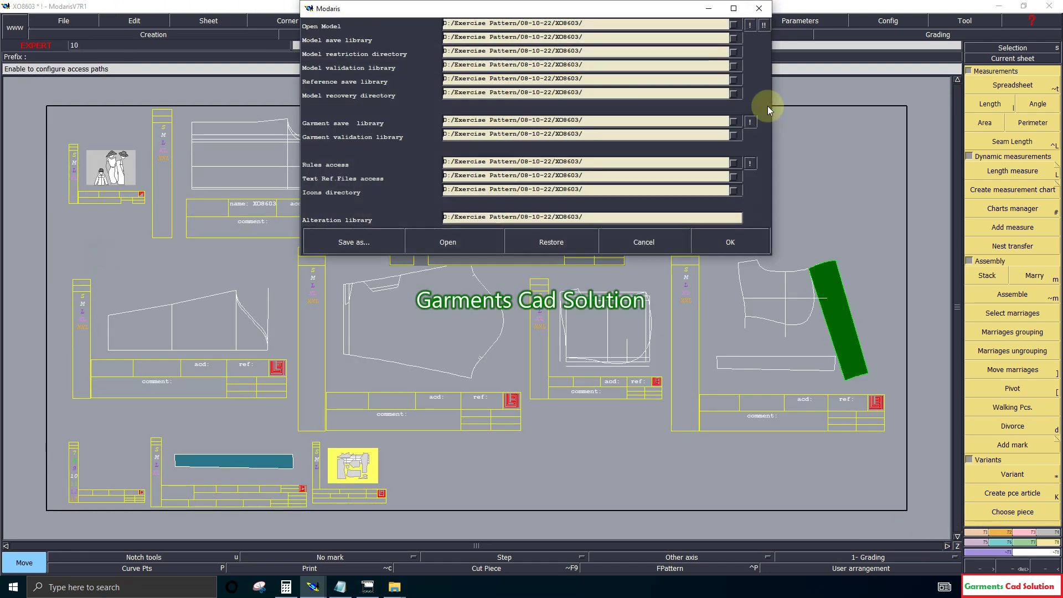
left_click(749, 25)
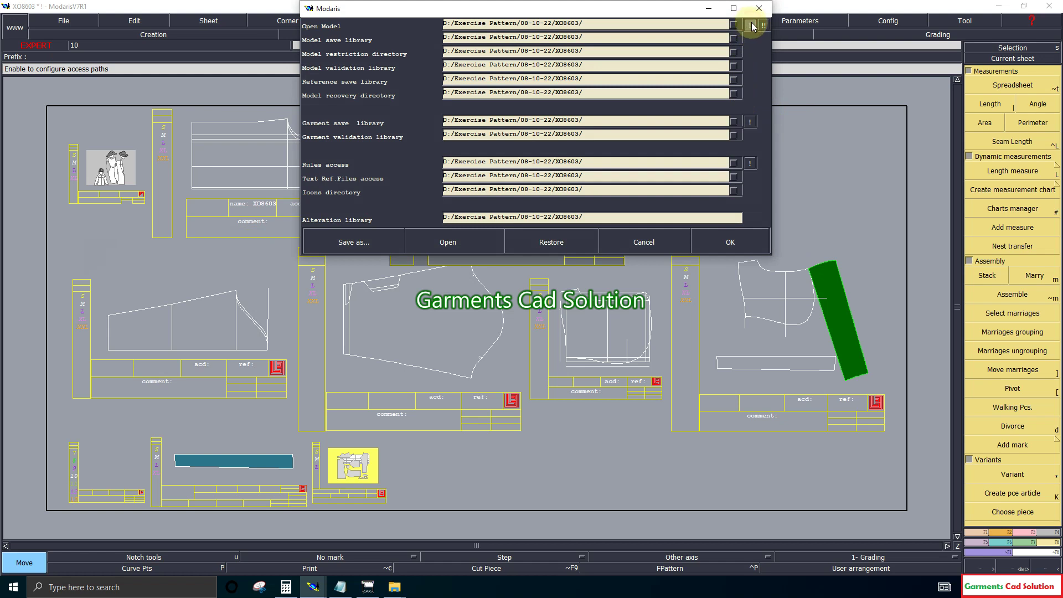
left_click(764, 26)
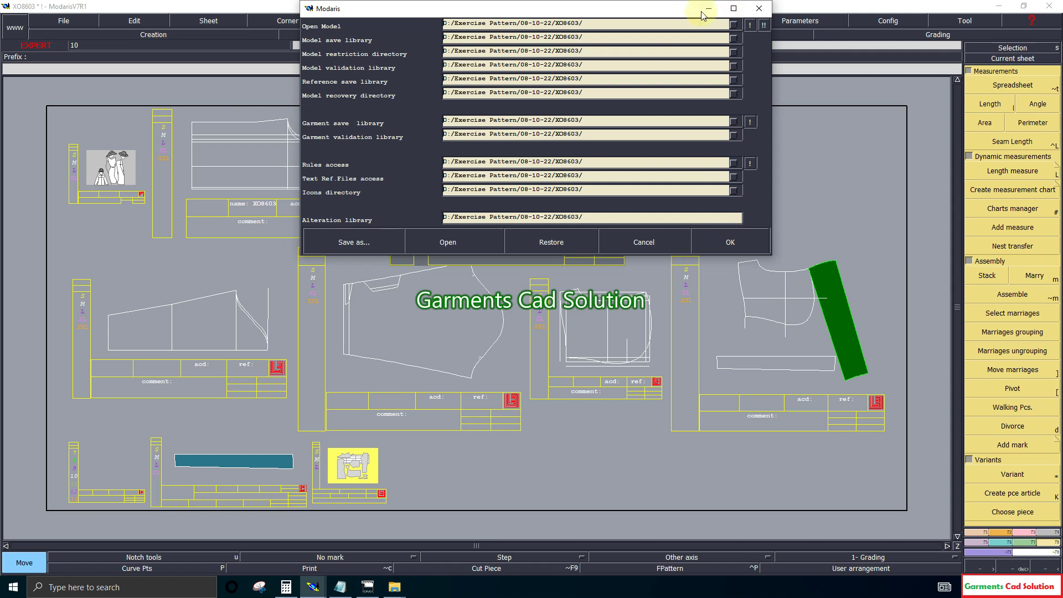
left_click_drag(648, 11, 636, 106)
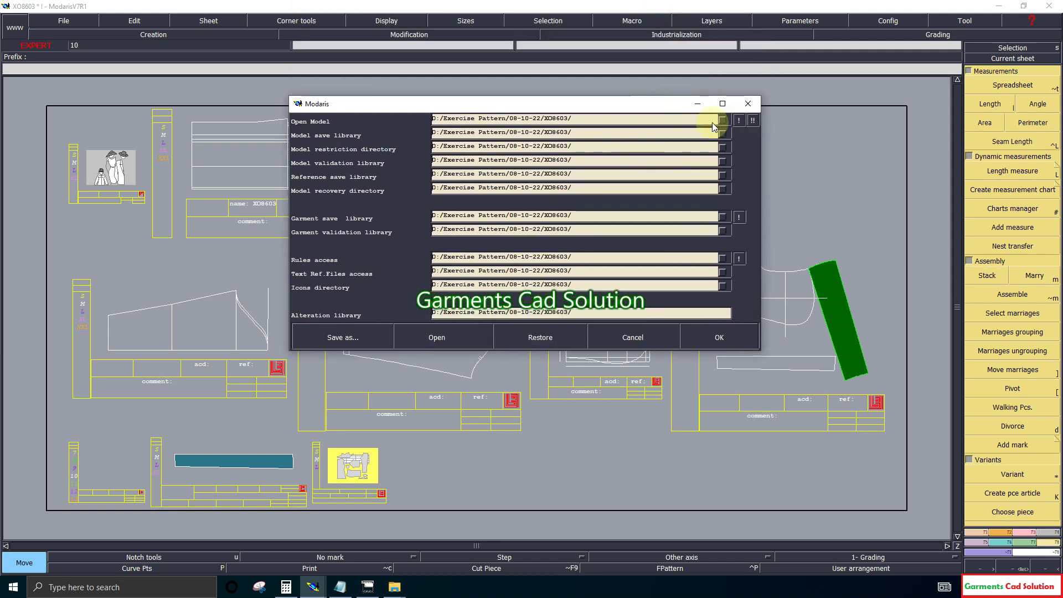
left_click(616, 117)
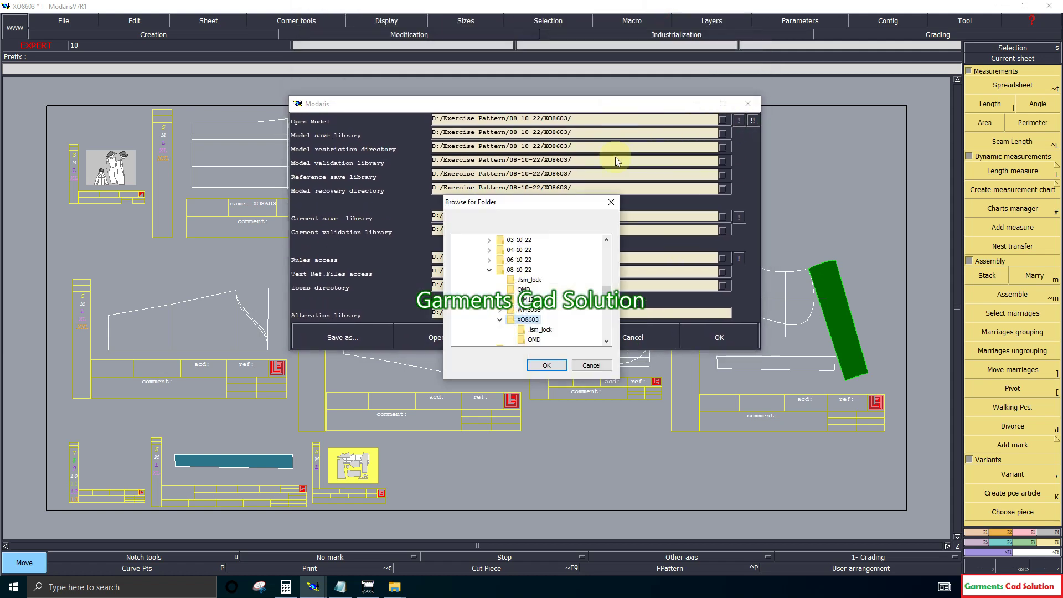
left_click(548, 365)
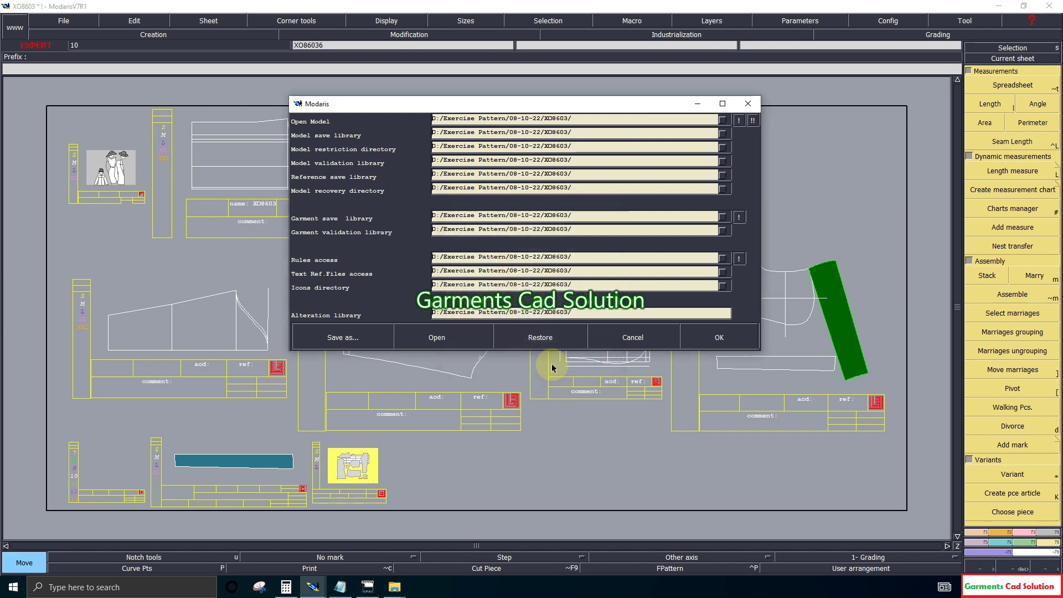
left_click(728, 336)
left_click(381, 323)
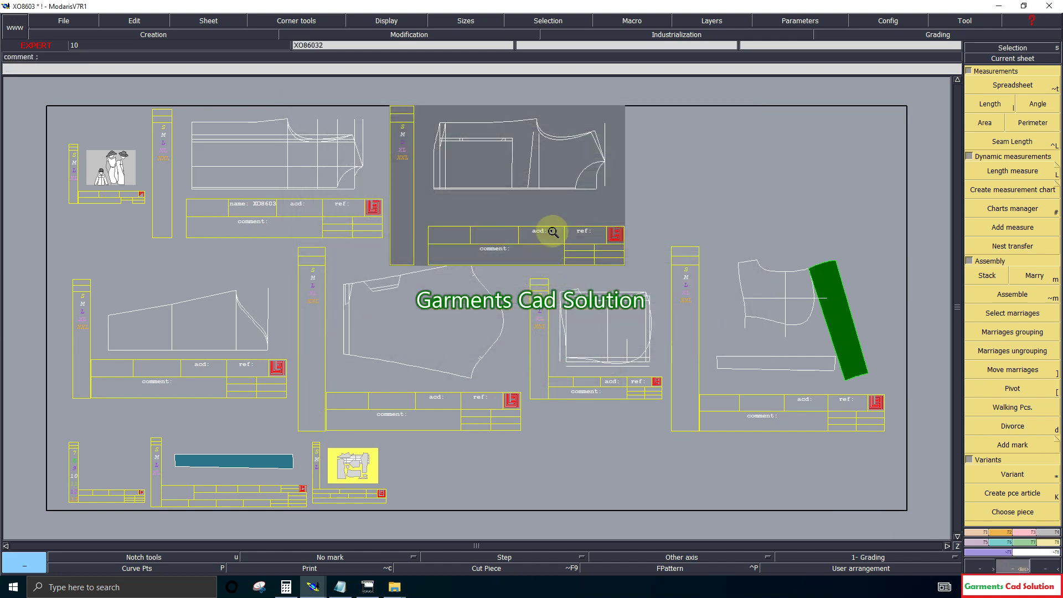
Step: Zoom into the bodice armhole and empty the measurement table before measuring
left_click(401, 262)
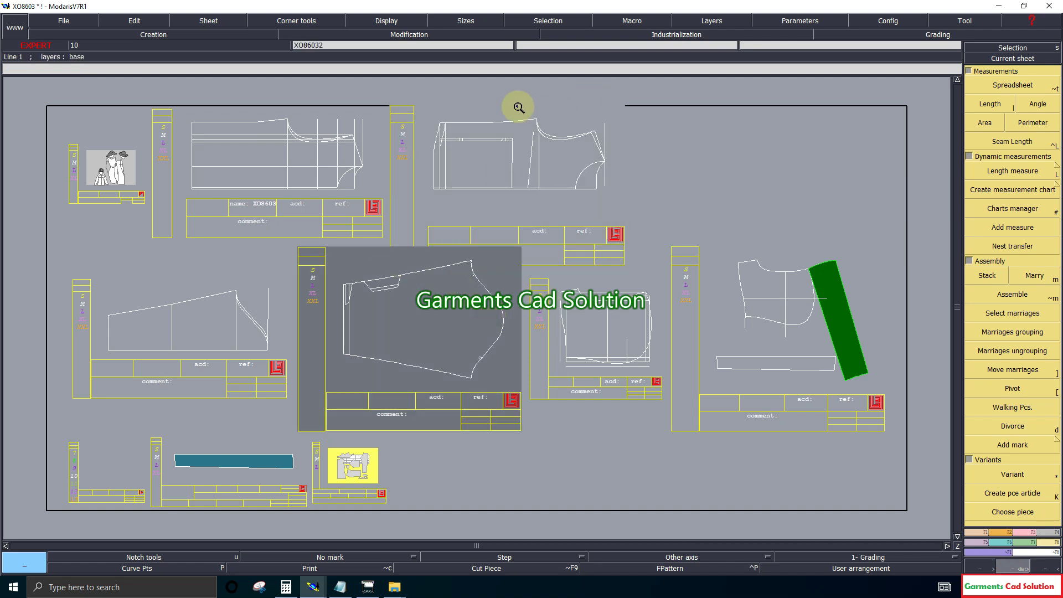
left_click_drag(517, 102, 616, 159)
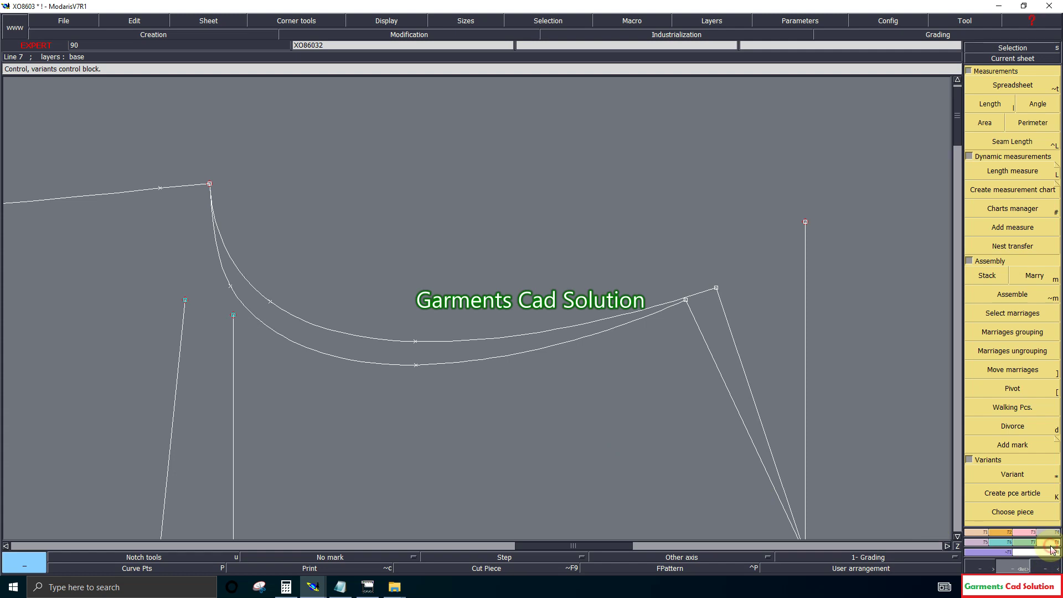
left_click(990, 104)
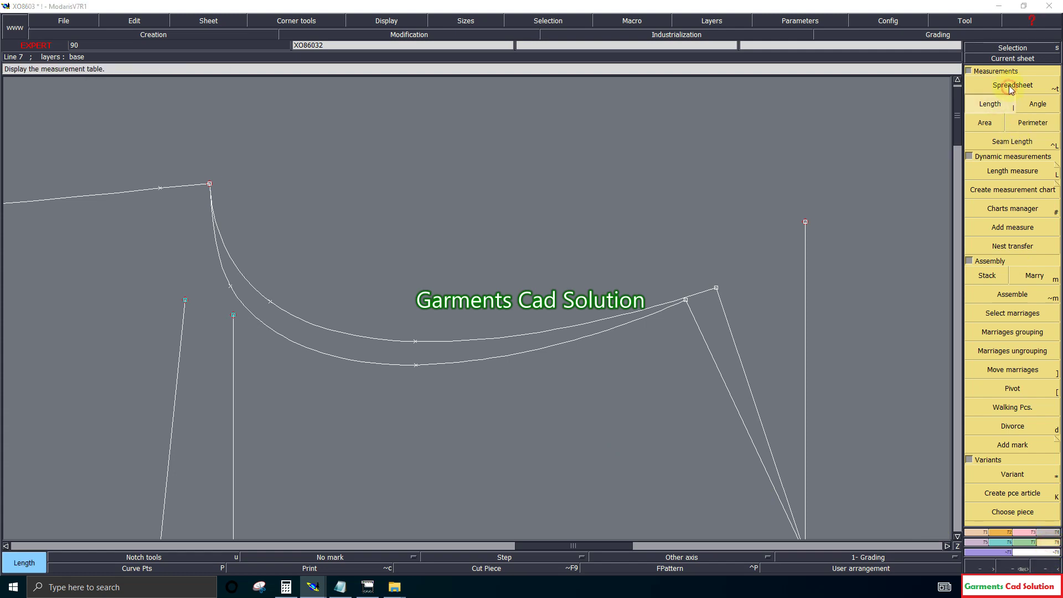
left_click(1011, 87)
left_click(348, 286)
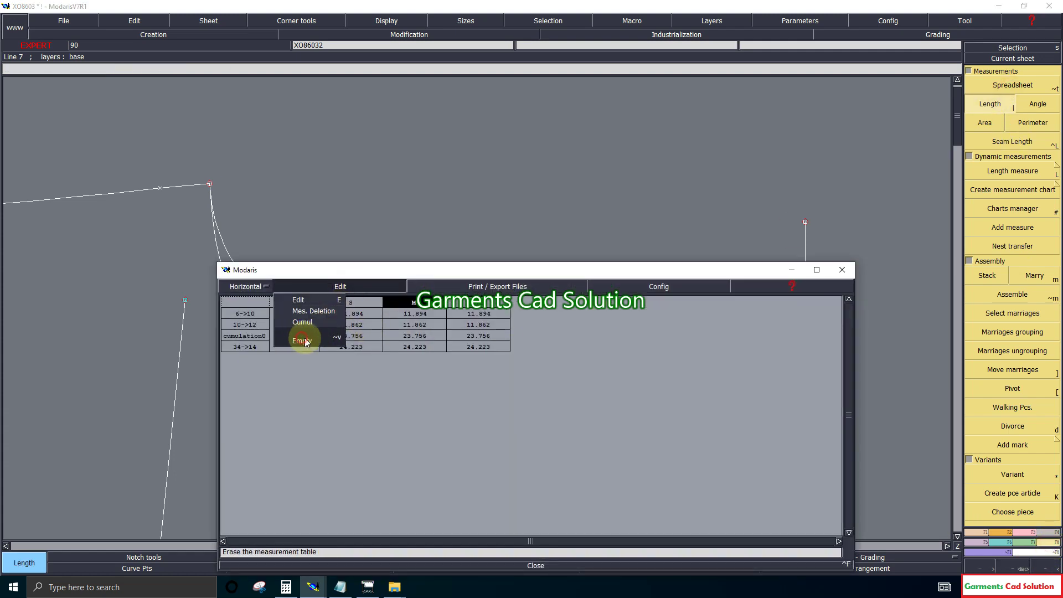
left_click(304, 340)
left_click(535, 567)
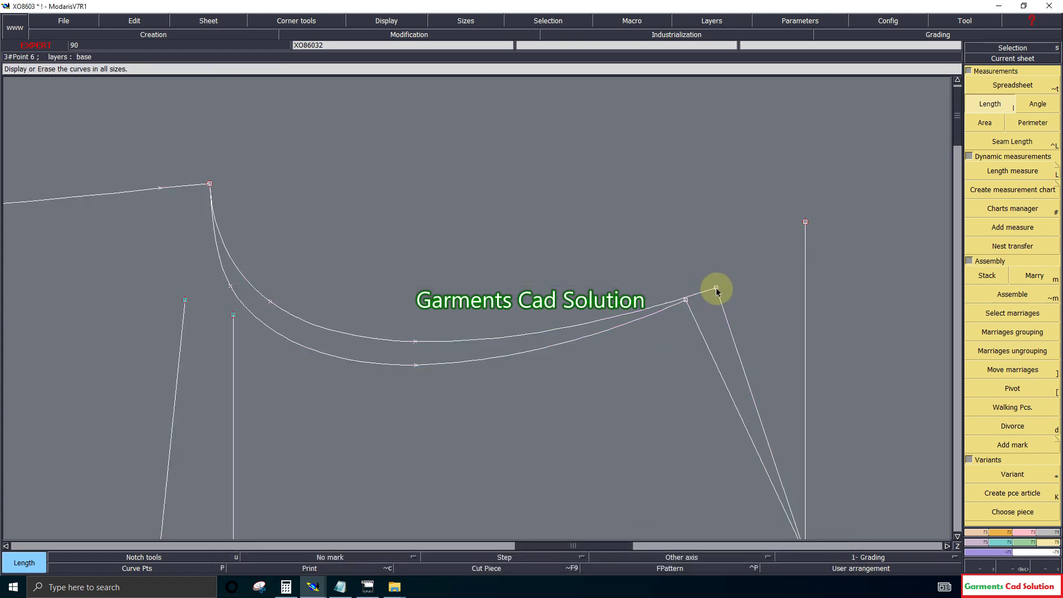
Step: Measure both armhole curves (12.035 and 12.010), cumulate them to 24.045, and zoom out
left_click(210, 184)
left_click(210, 184)
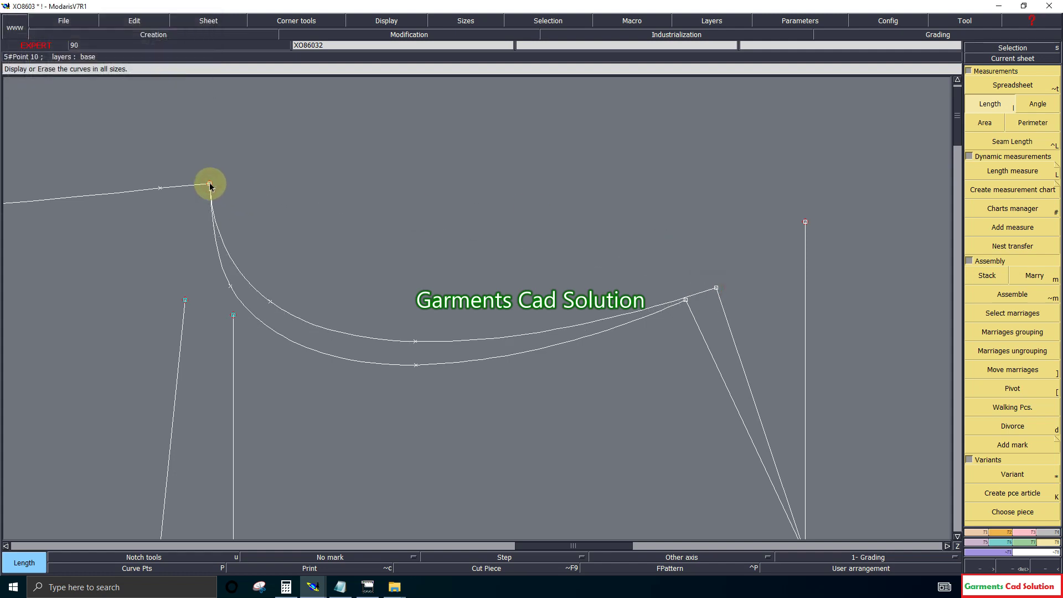
left_click(685, 301)
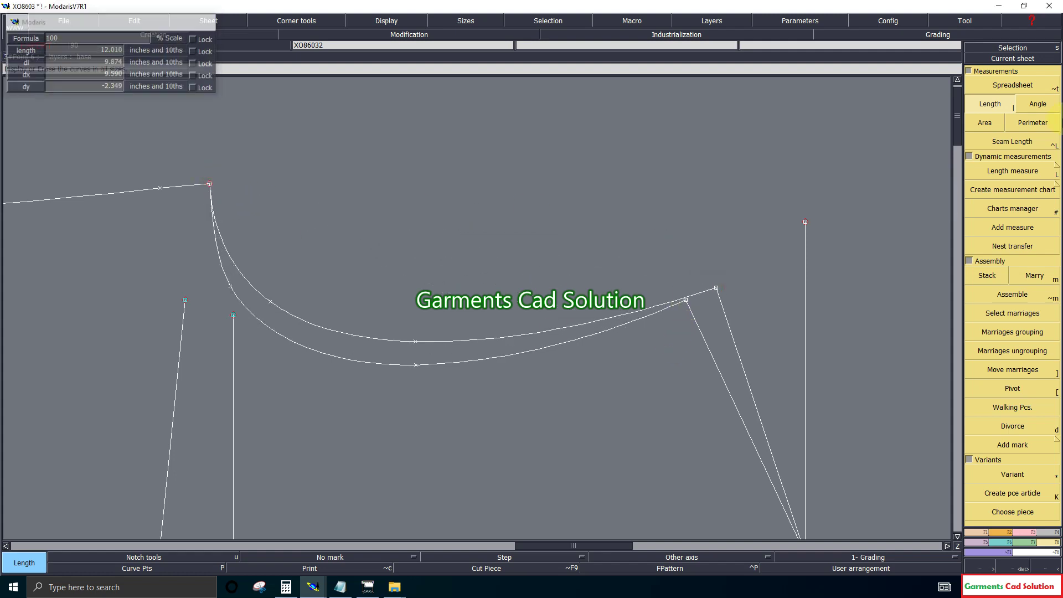
left_click(1013, 84)
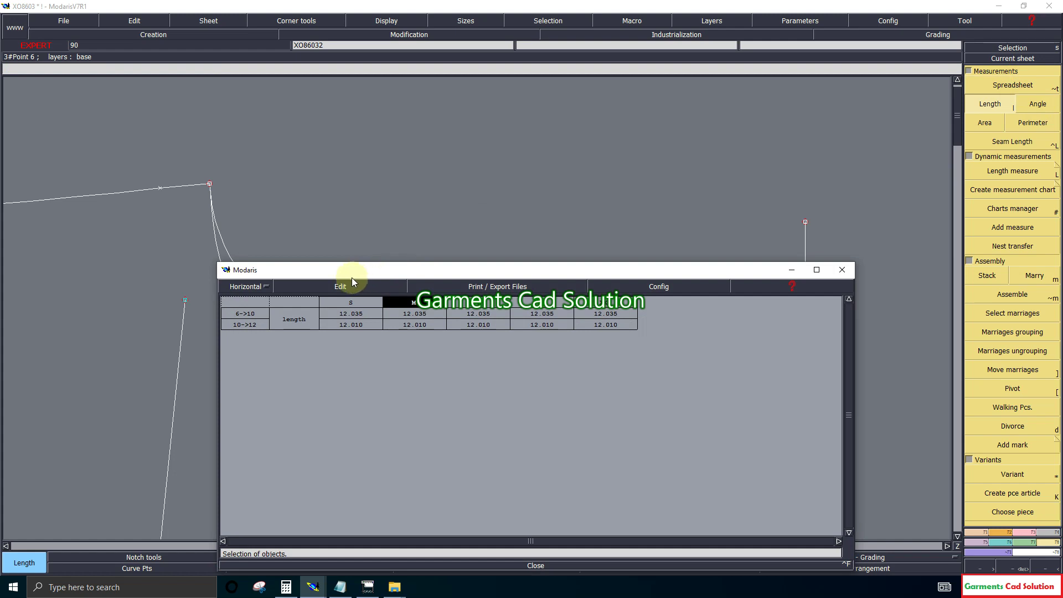
left_click(335, 285)
left_click(302, 327)
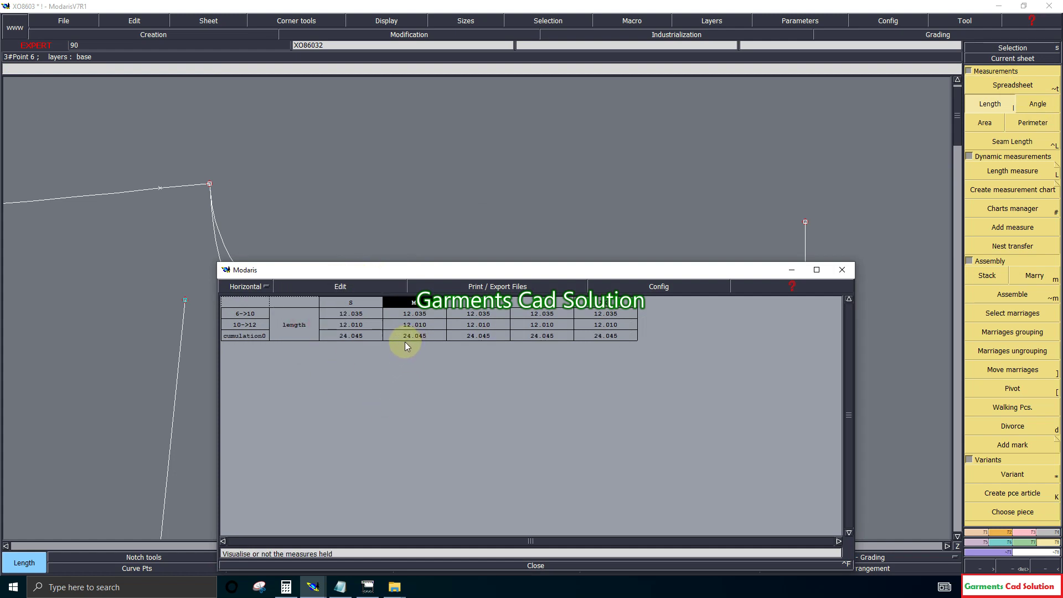
left_click(795, 271)
left_click(958, 544)
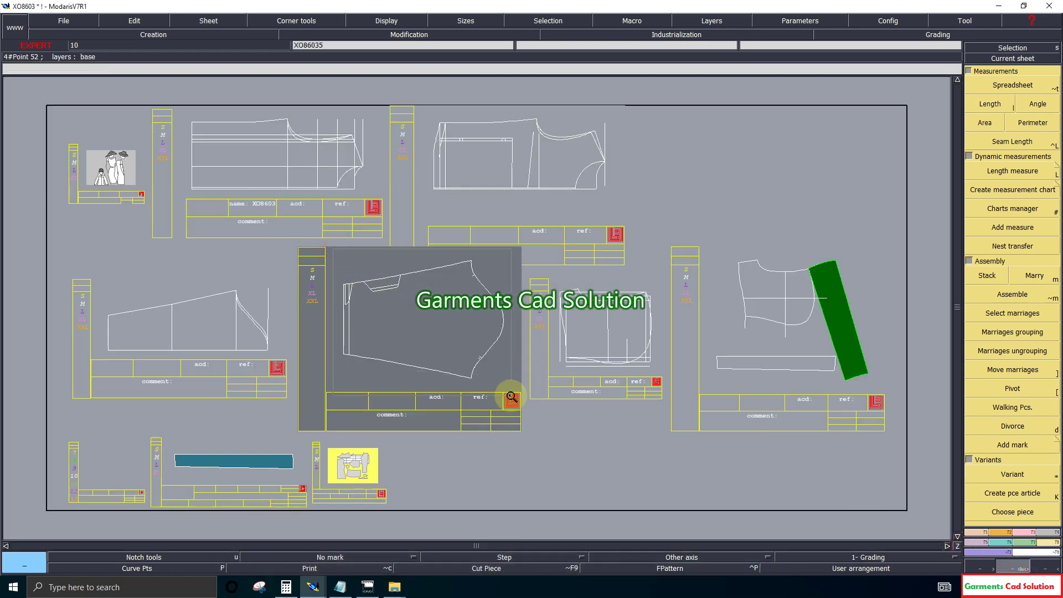
Step: Zoom on the sleeve and measure the sleeve cap length at 24.223
left_click_drag(343, 256, 520, 391)
left_click(992, 108)
left_click(634, 483)
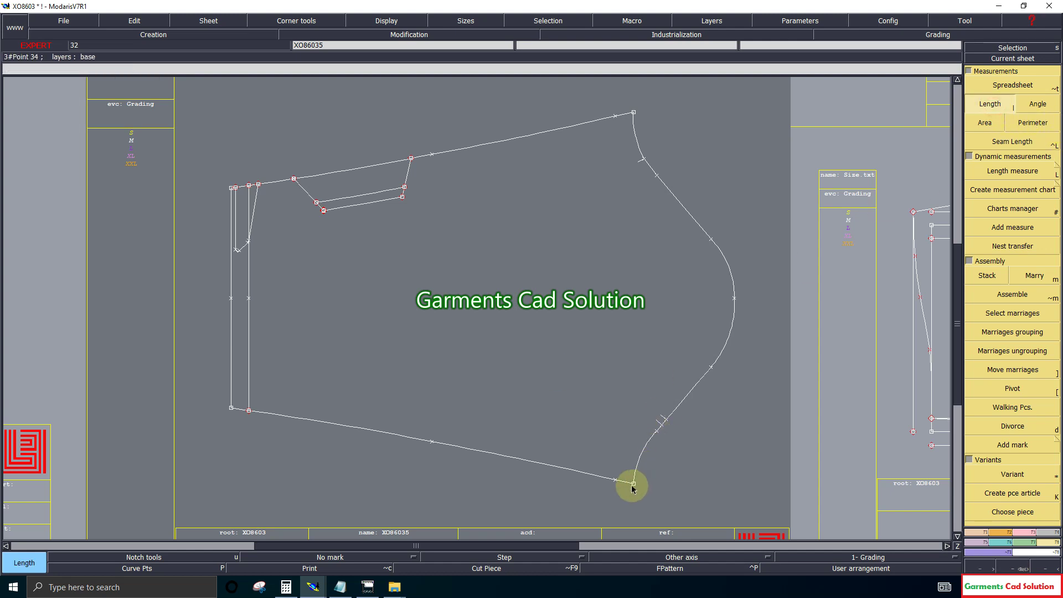
left_click(635, 116)
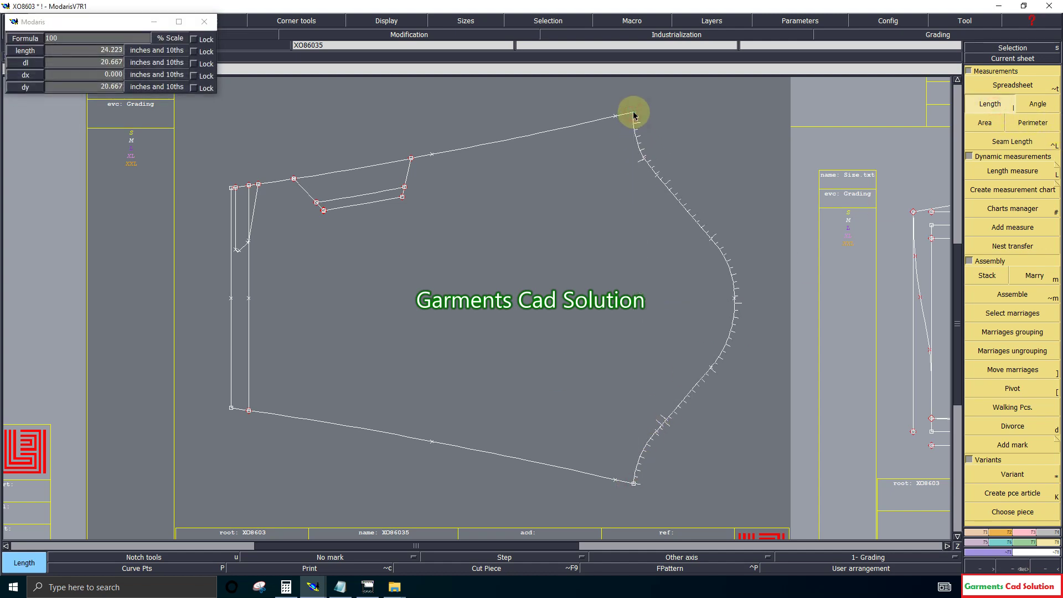
right_click(634, 116)
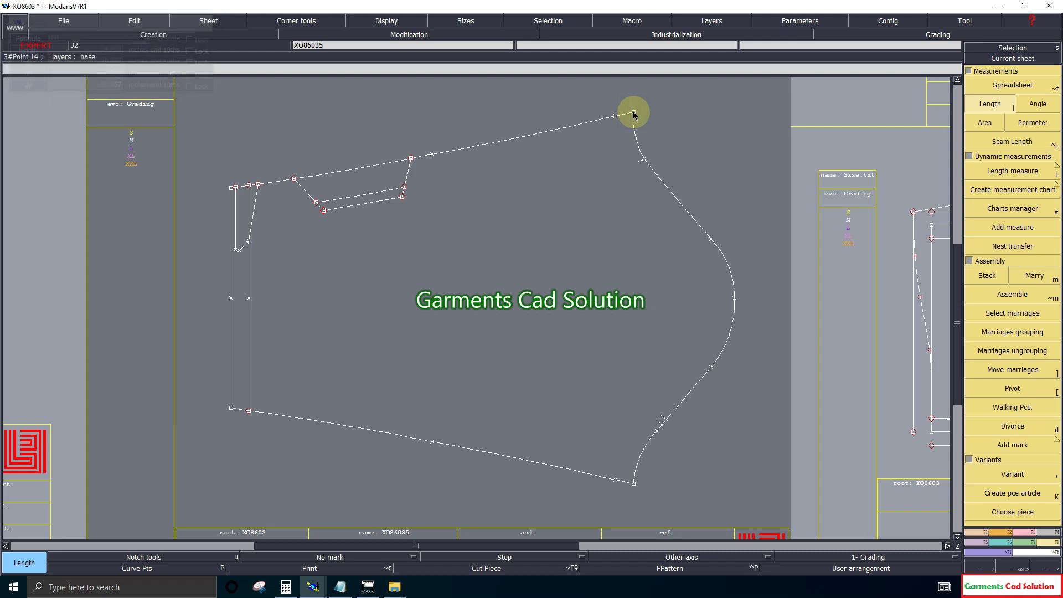
Step: Divide the sleeve cap between its bottom and top points into 2 parts
left_click(975, 532)
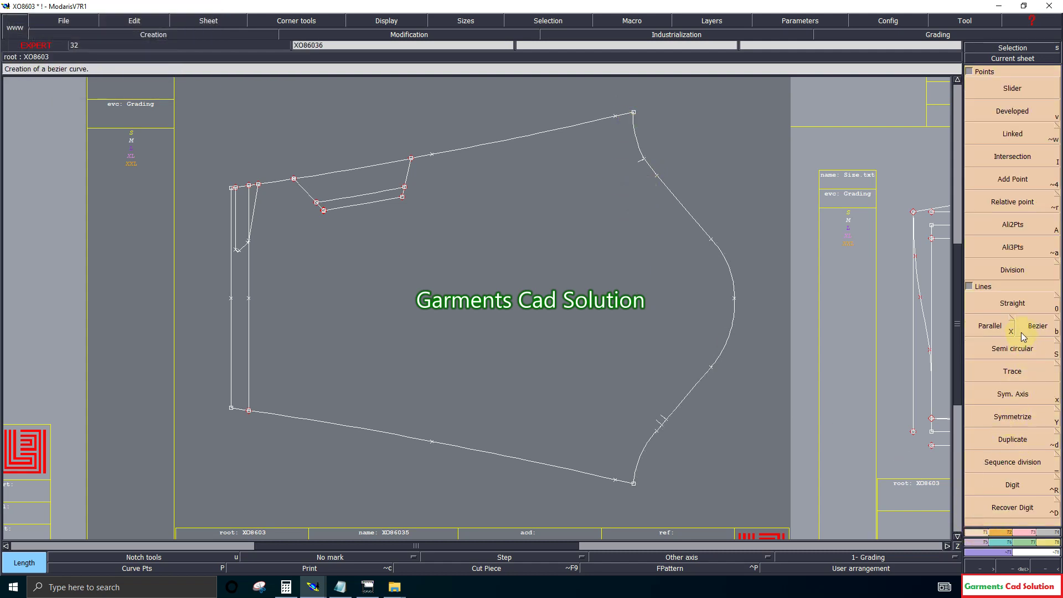
left_click(1019, 271)
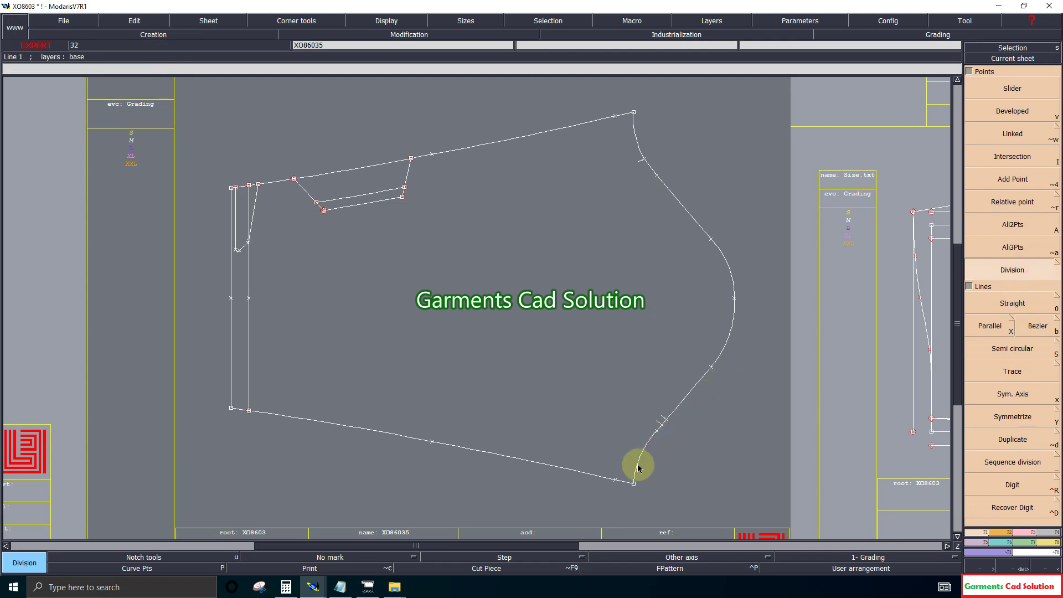
left_click(634, 482)
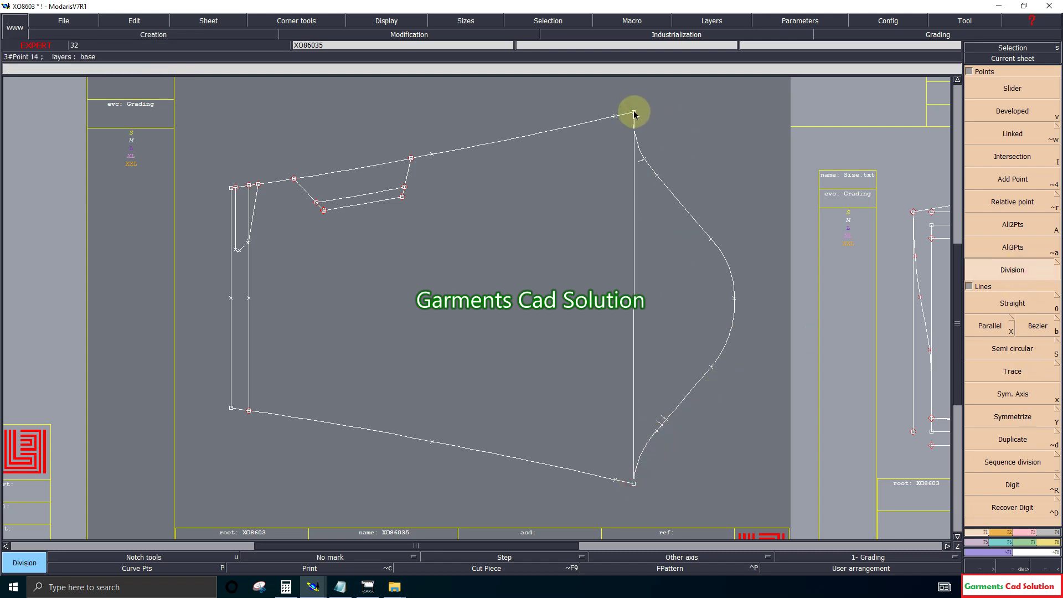
left_click(634, 113)
key("Return")
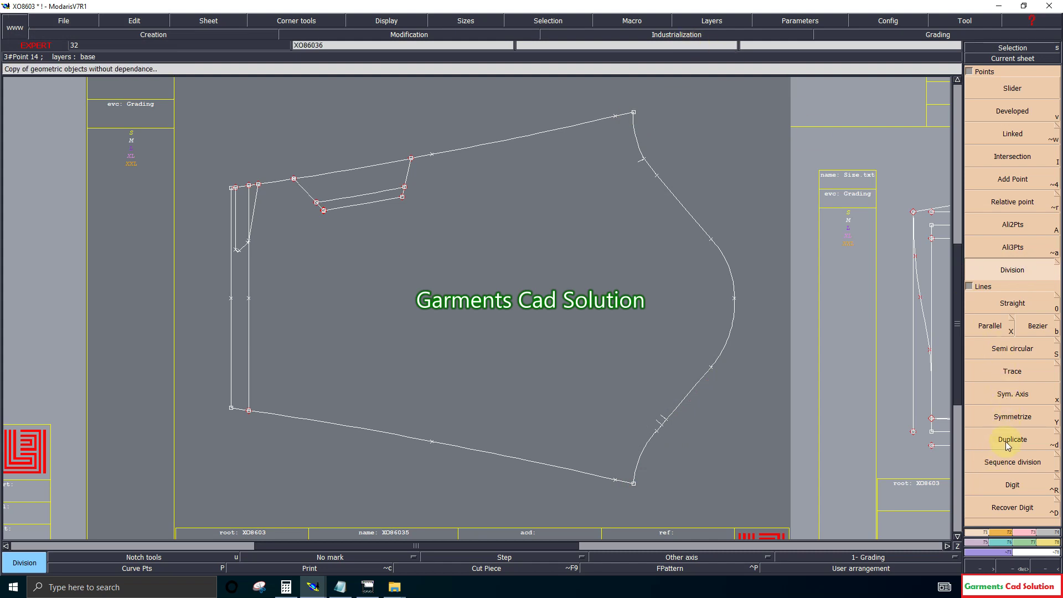
Step: Draw a horizontal symmetry axis at the midpoint and mirror the sleeve cap curve across it
left_click(1004, 397)
left_click(641, 300)
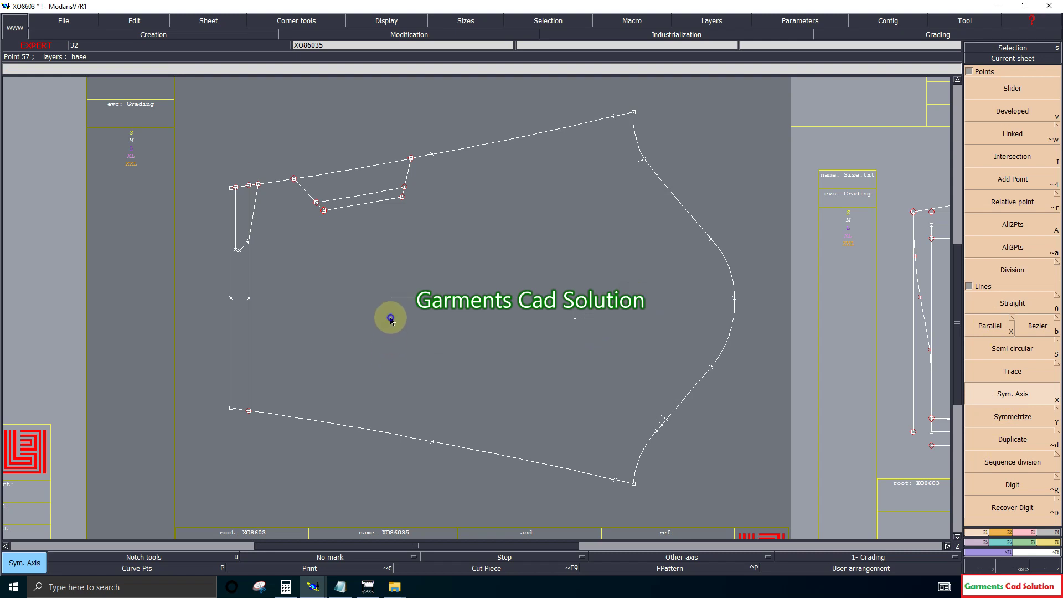
left_click(390, 299)
left_click(1020, 424)
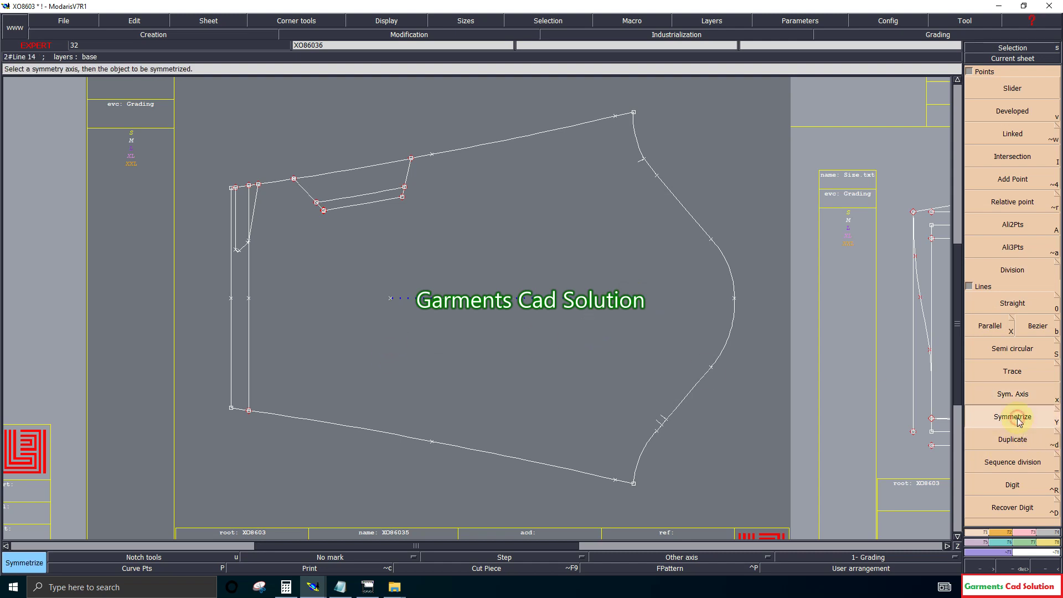
left_click(688, 398)
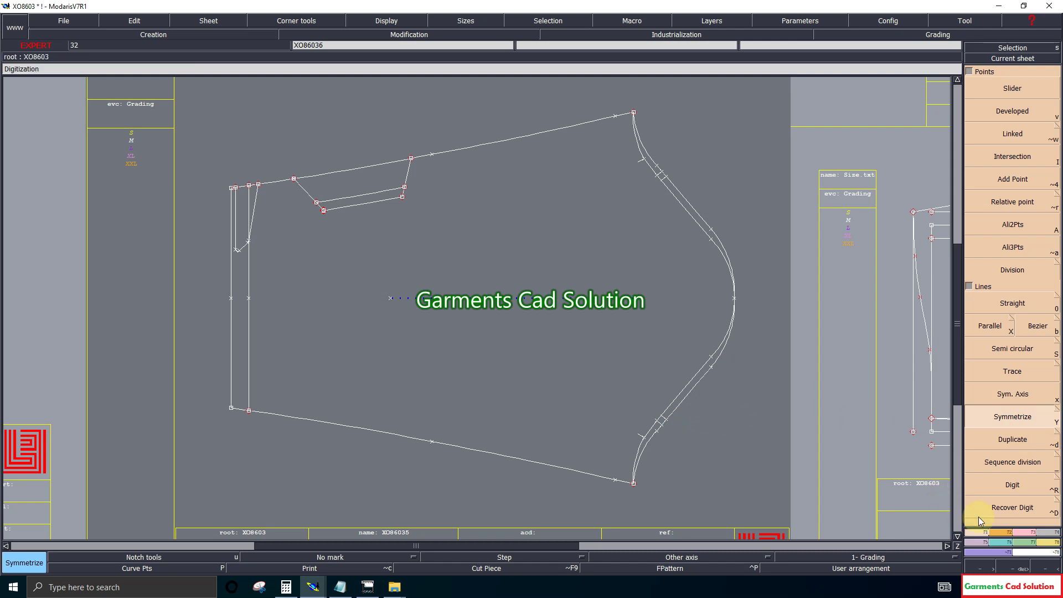
left_click(1018, 567)
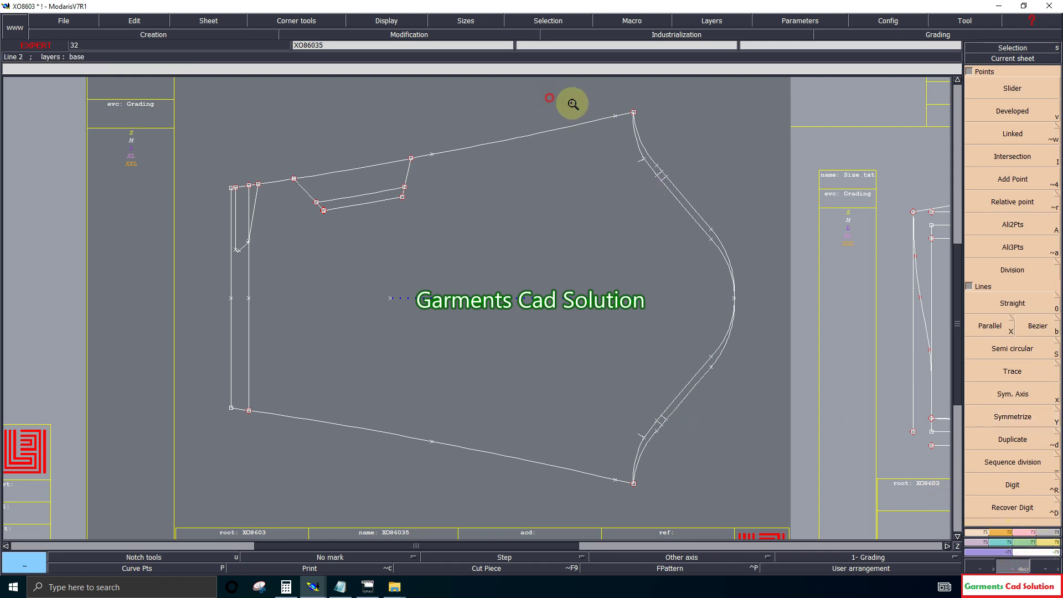
Step: Add a point at the mirrored cap curve's widest part and reshape it outward
left_click_drag(570, 100, 750, 359)
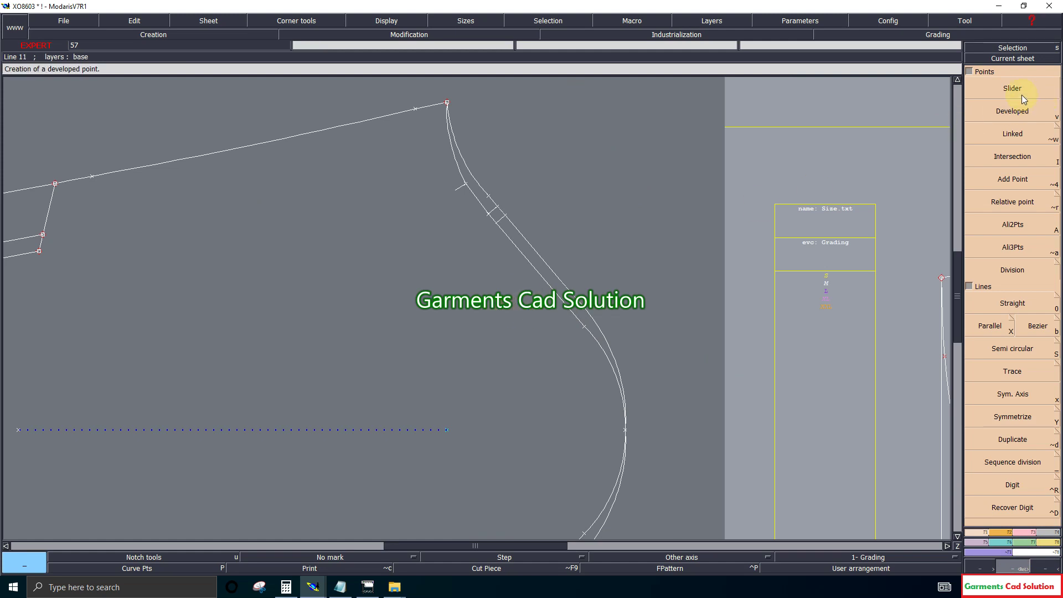
left_click(1024, 531)
left_click(1012, 75)
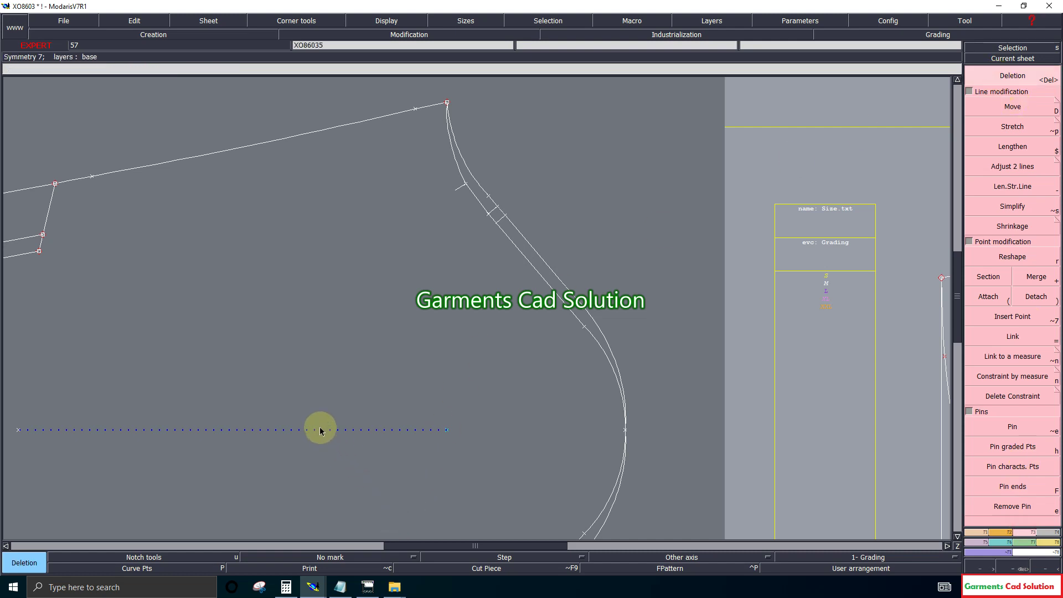
left_click(989, 276)
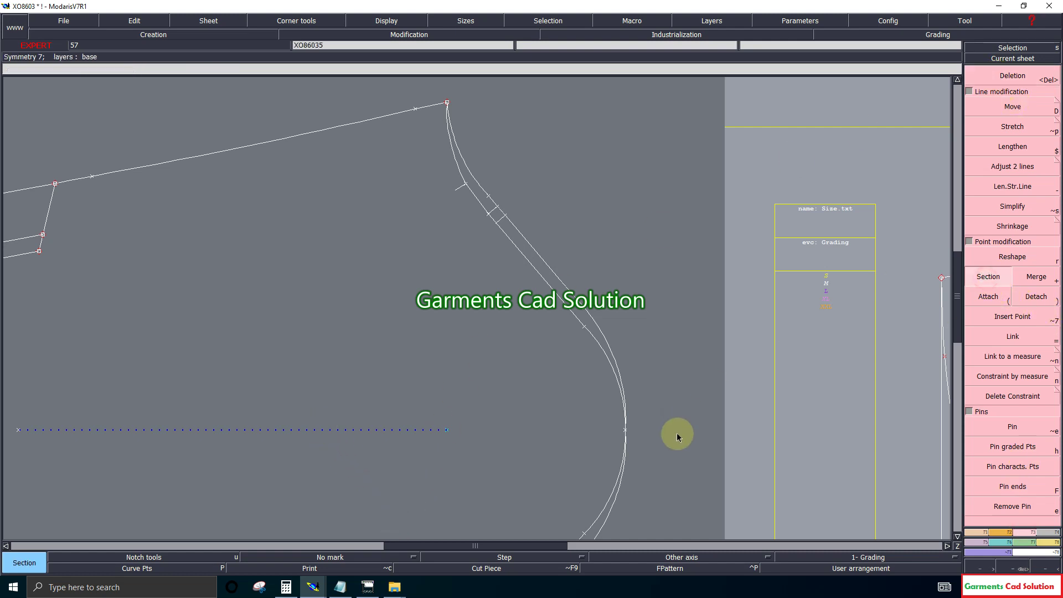
left_click(629, 432)
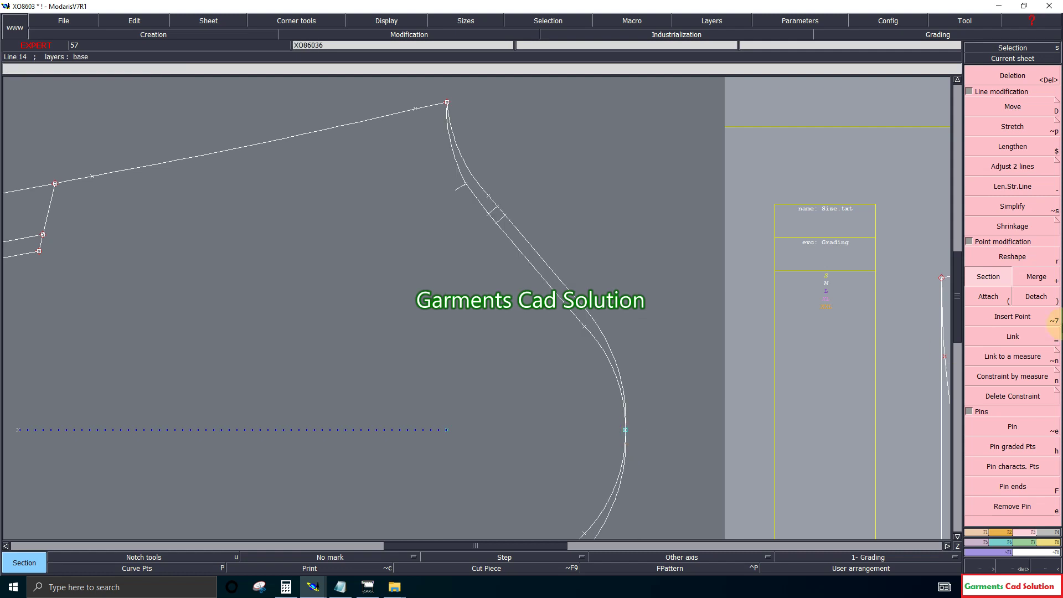
left_click(1013, 257)
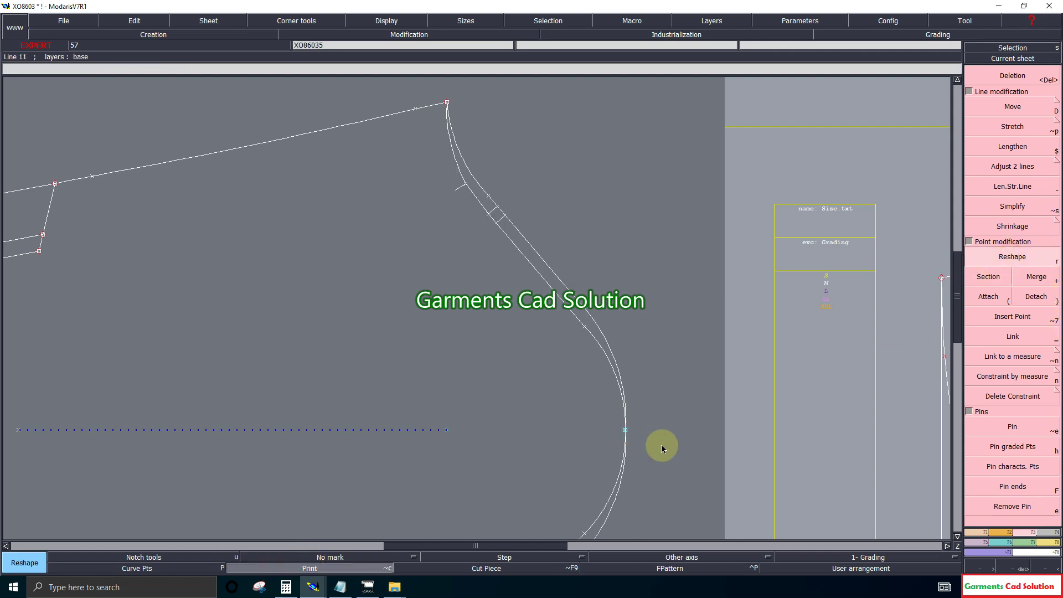
left_click(626, 431)
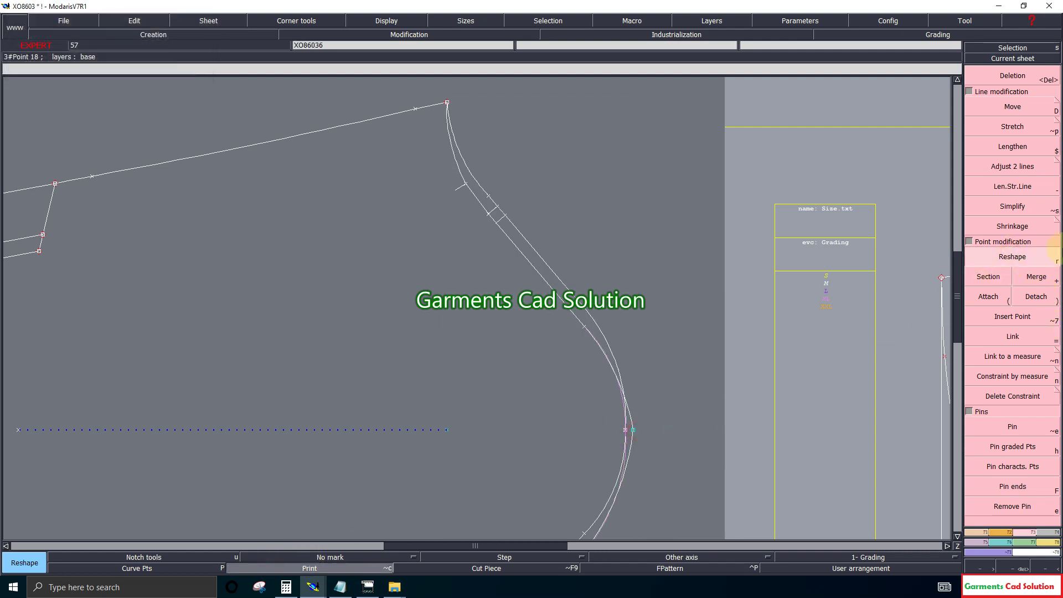
left_click(1022, 81)
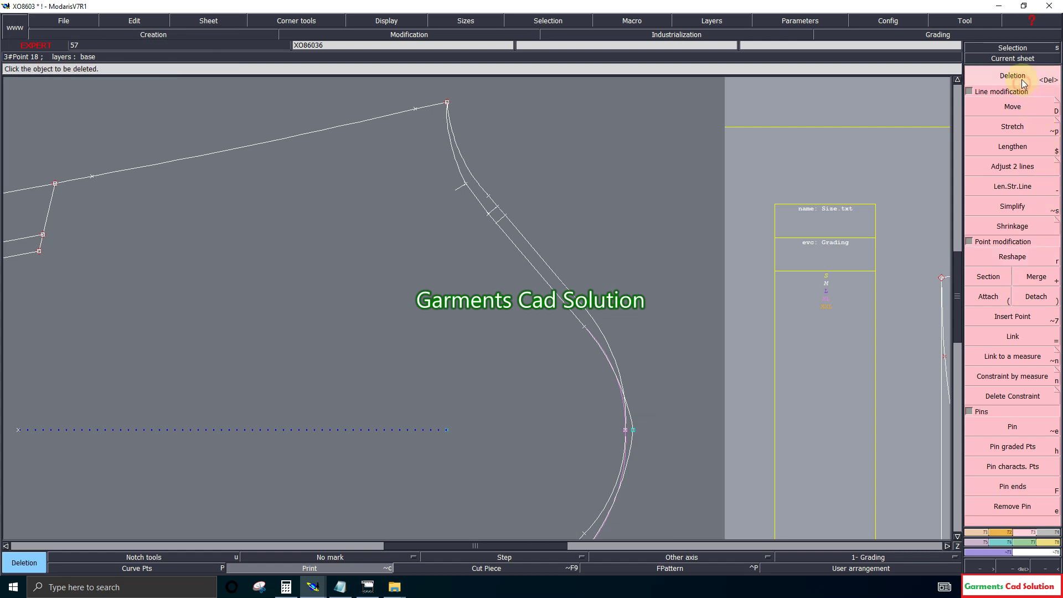
Step: Delete the leftover segment of the mirrored cap curve, undoing one mistaken deletion
left_click(631, 457)
left_click(623, 469)
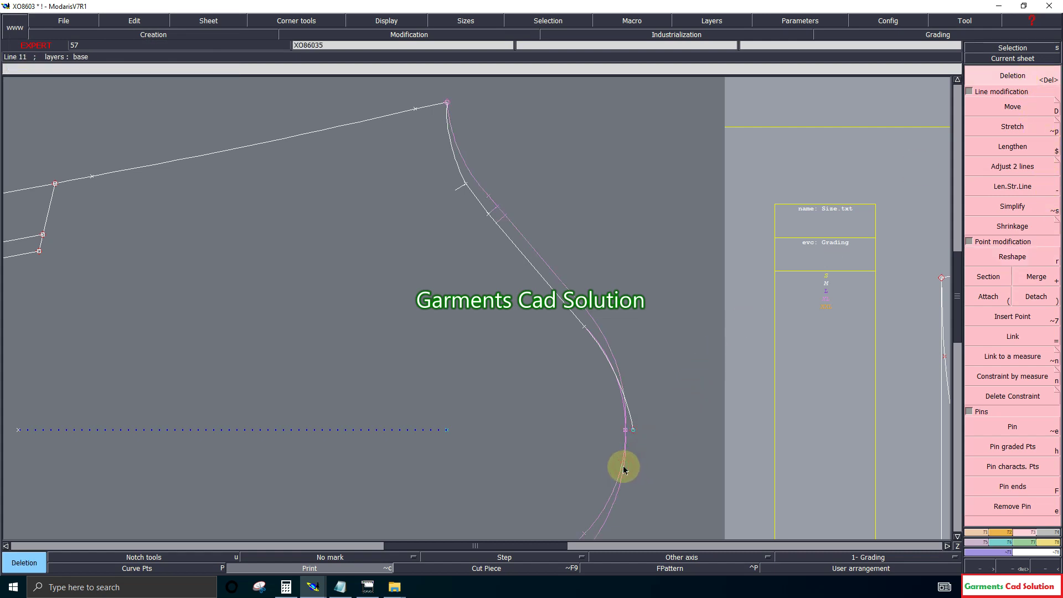
key("ctrl+z")
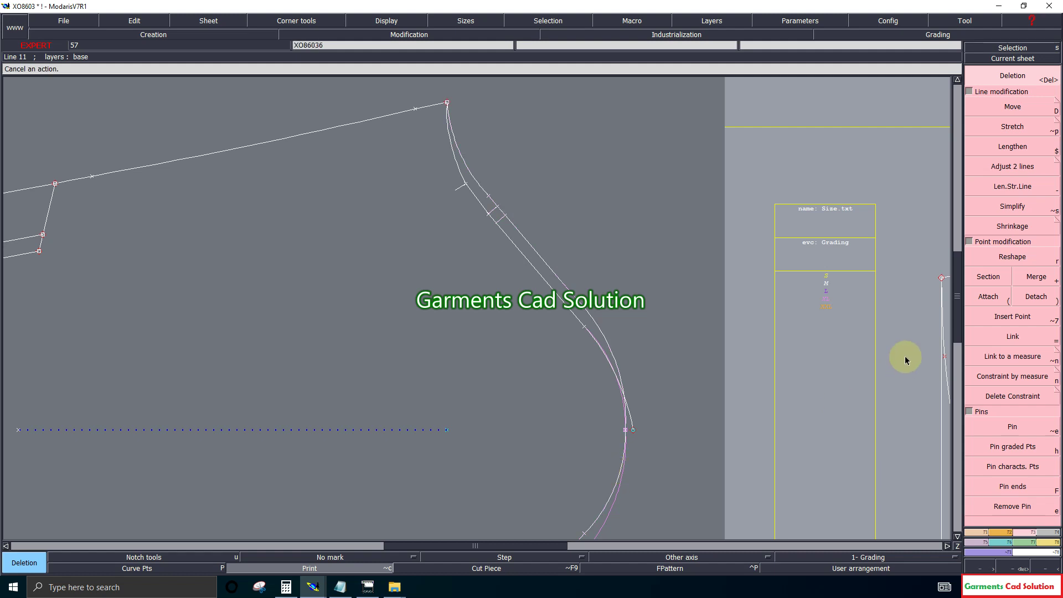
left_click(988, 277)
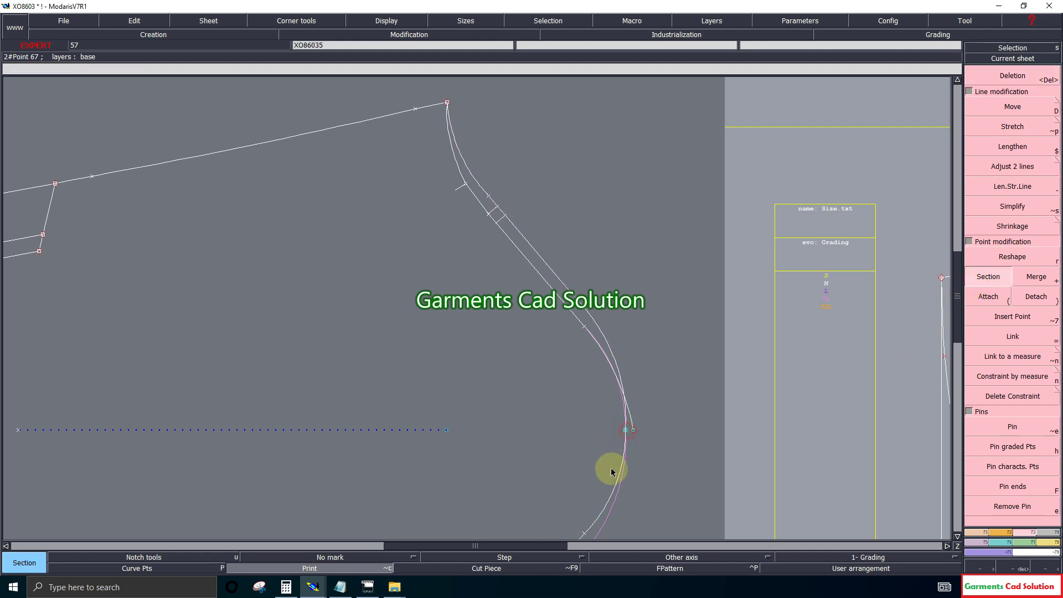
left_click(1009, 83)
left_click(614, 474)
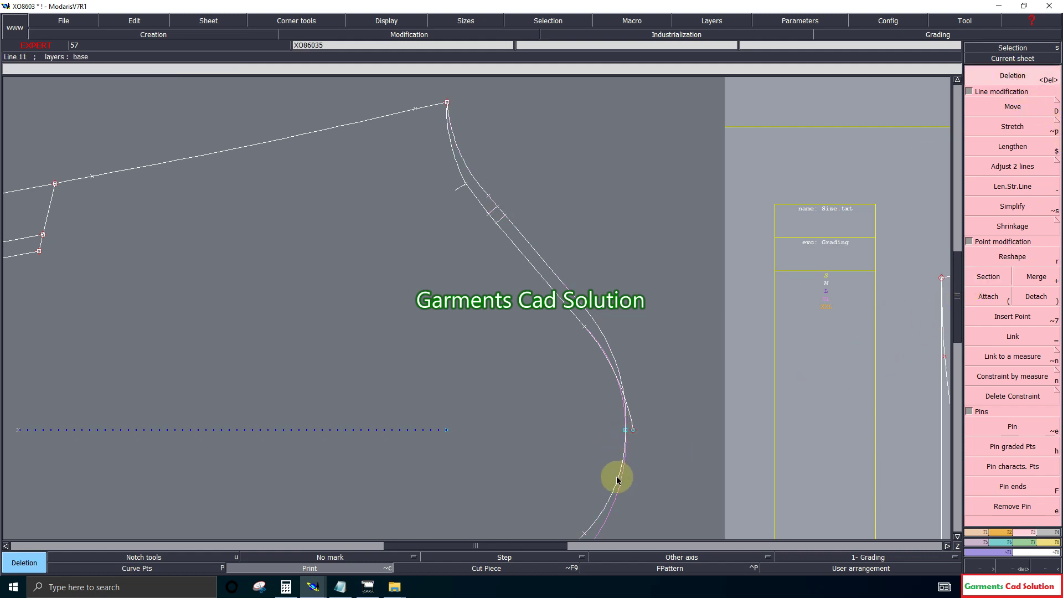
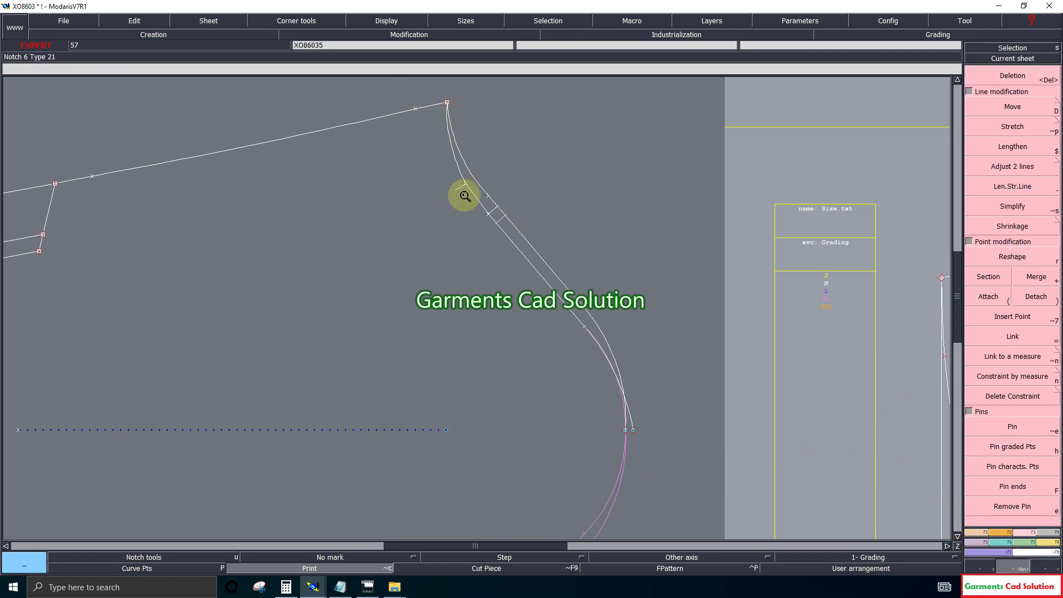
Step: Attach the curve's lower end onto the pink armhole line and show the curve points
left_click_drag(389, 98, 657, 481)
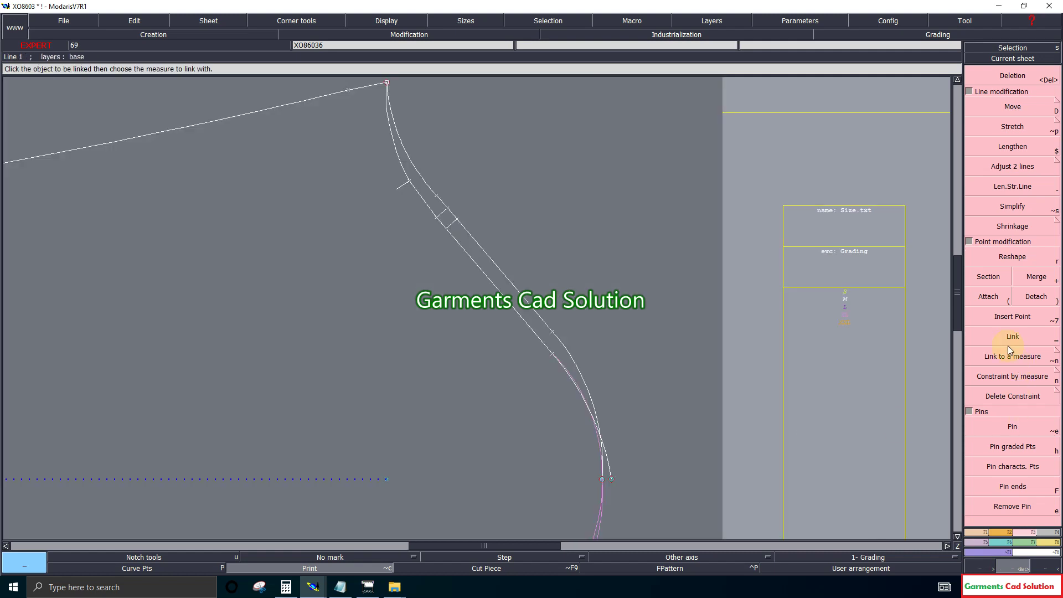
left_click(988, 296)
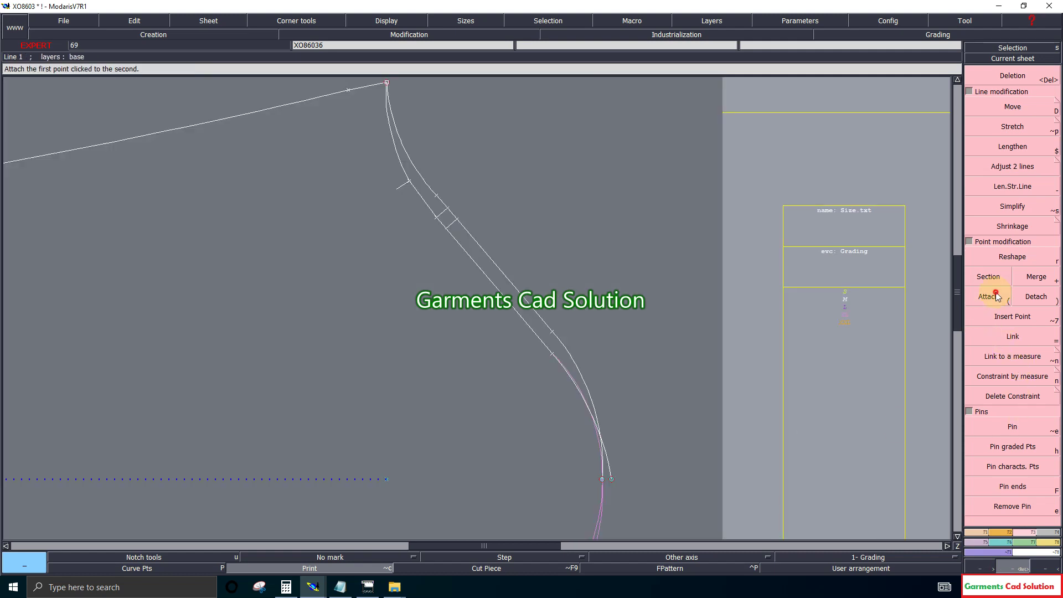
left_click(605, 480)
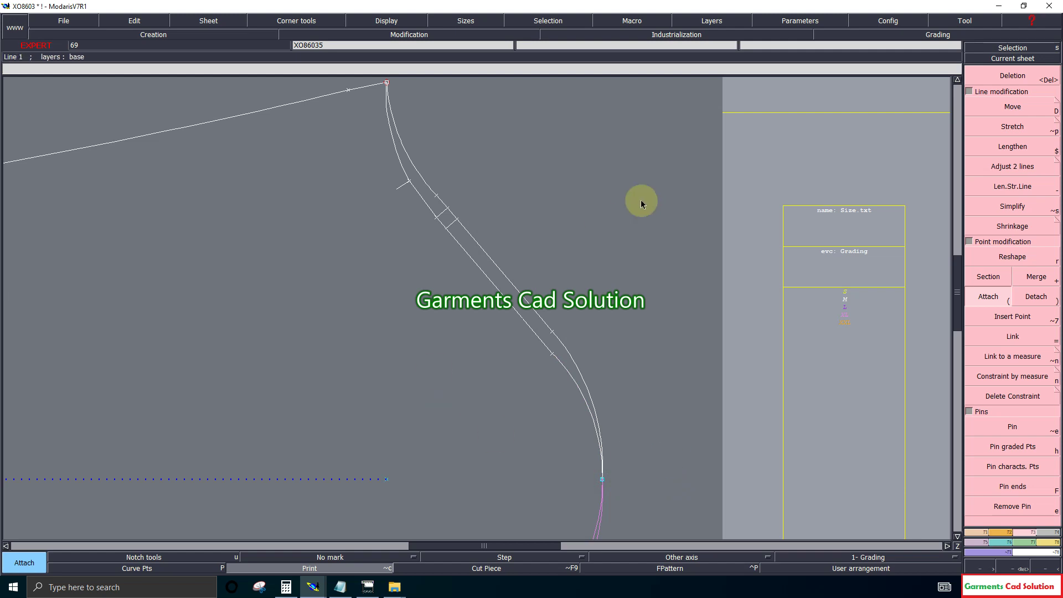
left_click(210, 569)
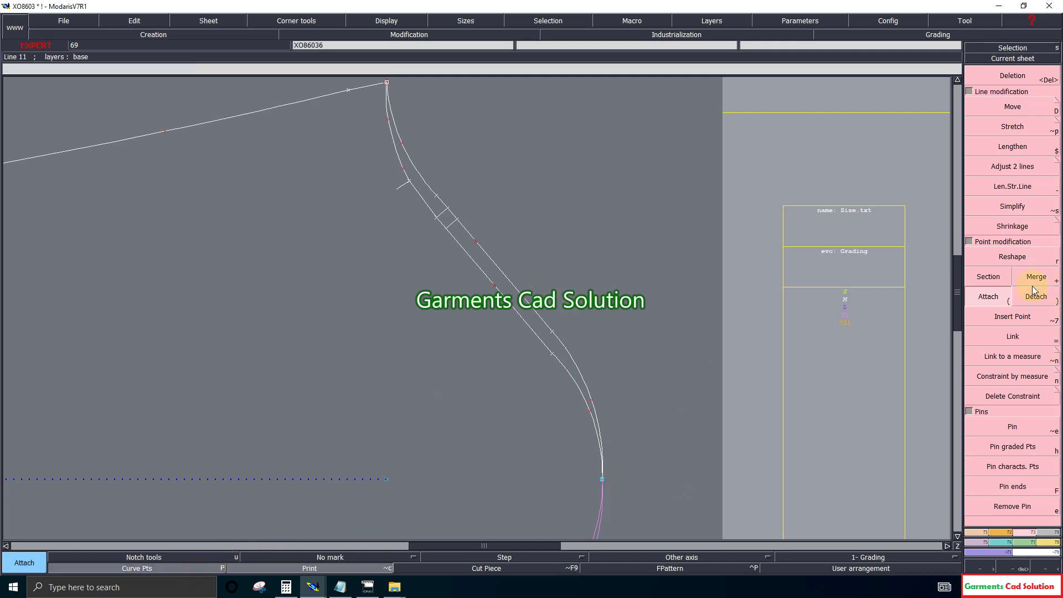
left_click(1013, 256)
Step: Pull two lower curve points down onto the pink armhole line
left_click(552, 350)
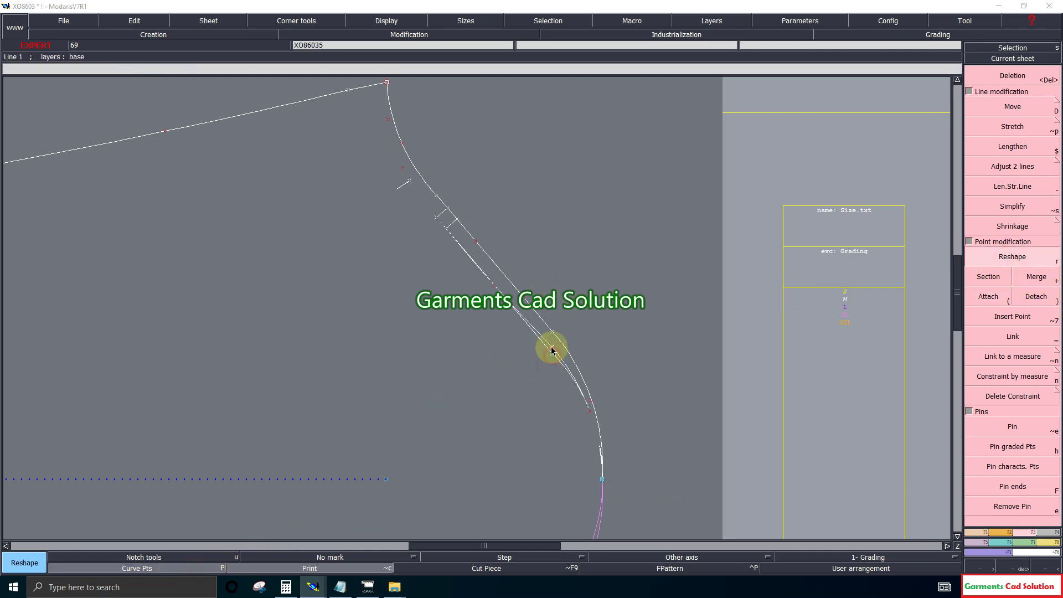
left_click_drag(552, 350, 591, 411)
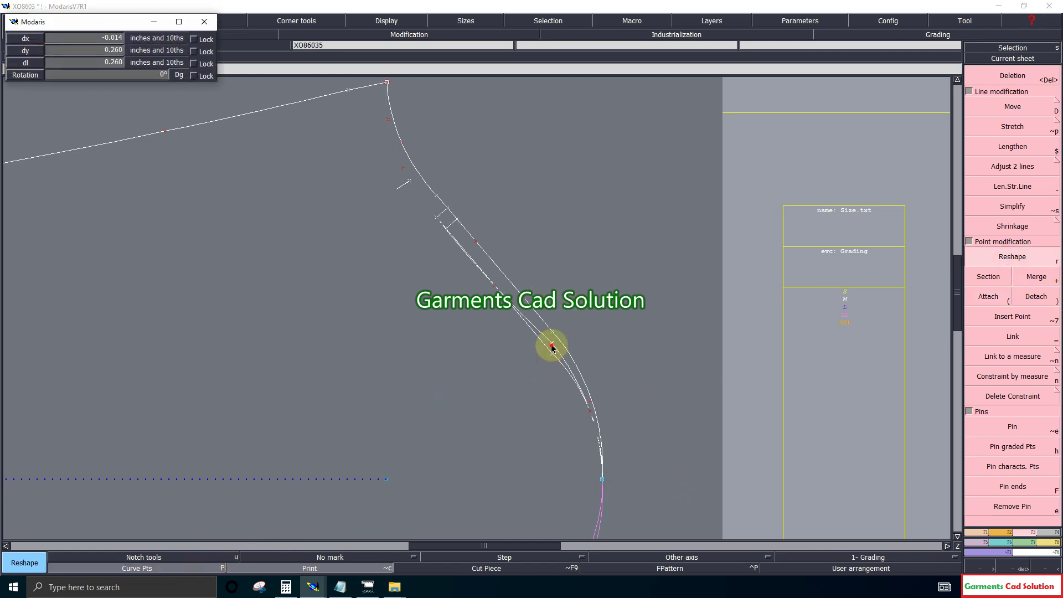
left_click(591, 411)
left_click(500, 290)
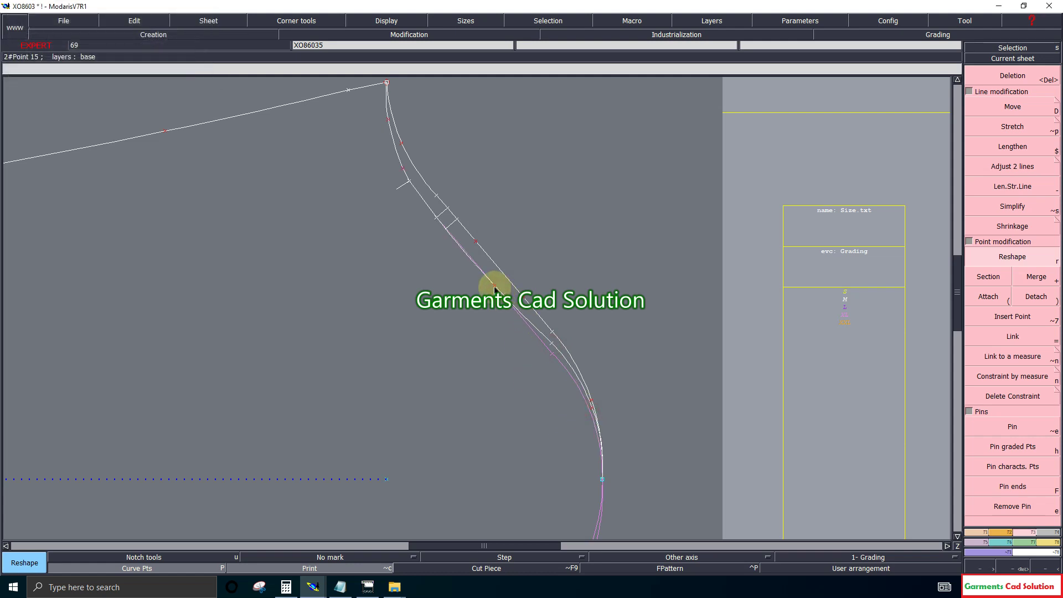
left_click_drag(500, 289, 494, 306)
left_click(495, 306)
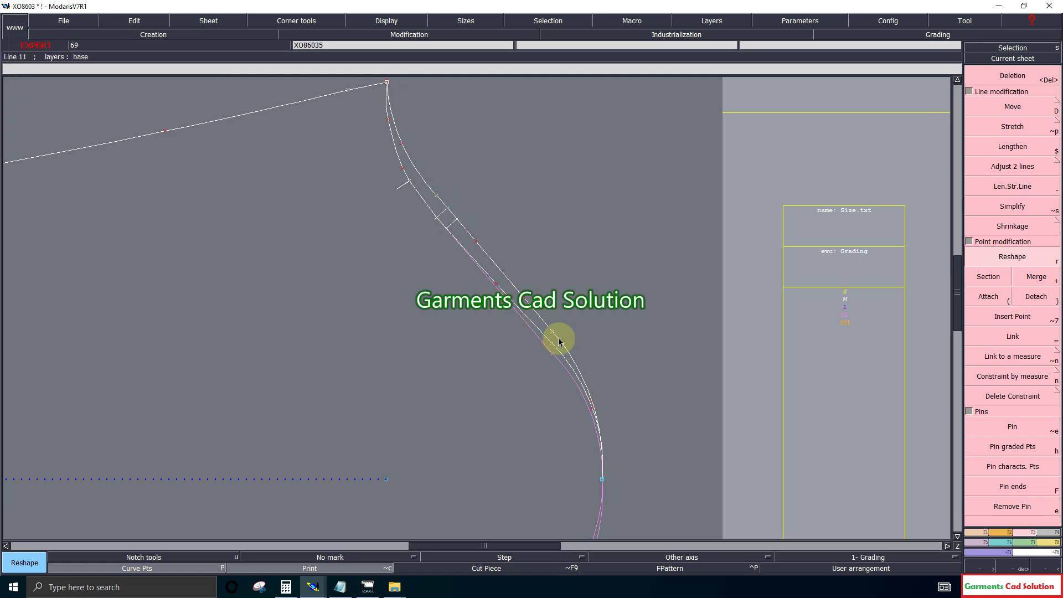
Step: Reposition the points near the top of the curve onto the armhole line
left_click(402, 136)
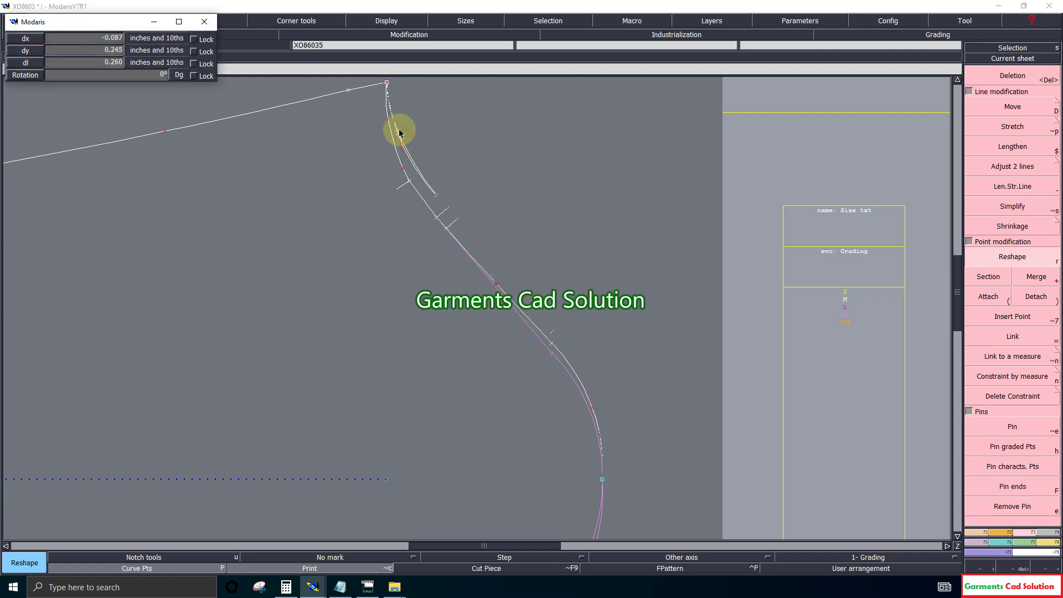
left_click(389, 131)
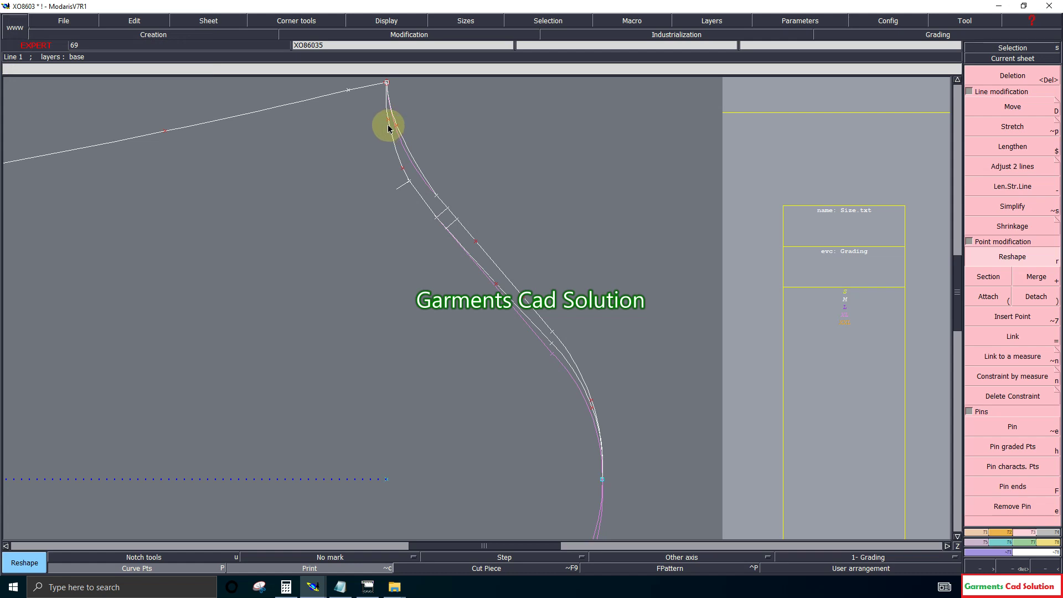
left_click(389, 125)
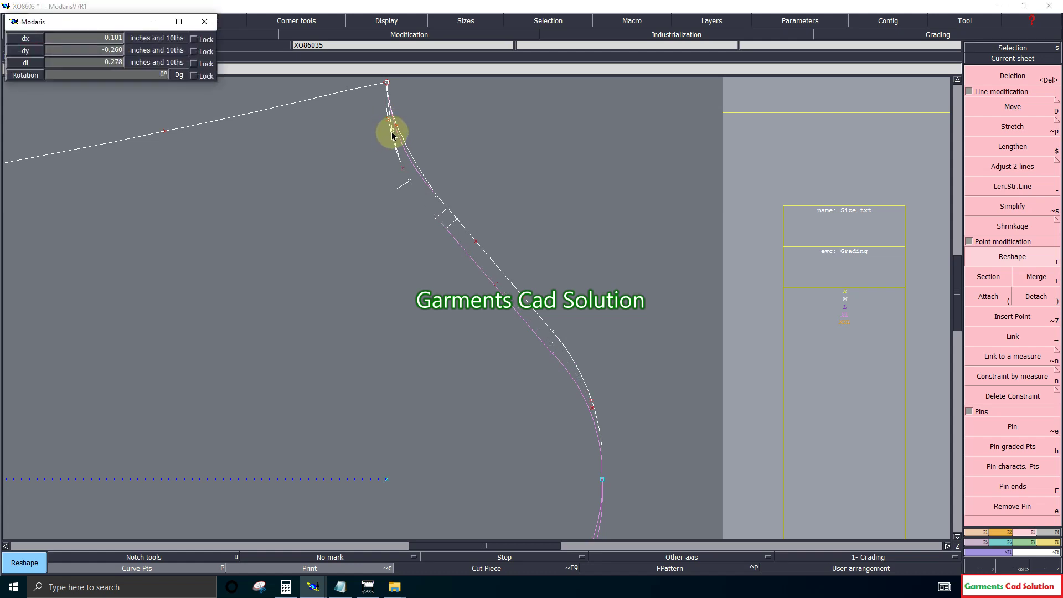
left_click(392, 136)
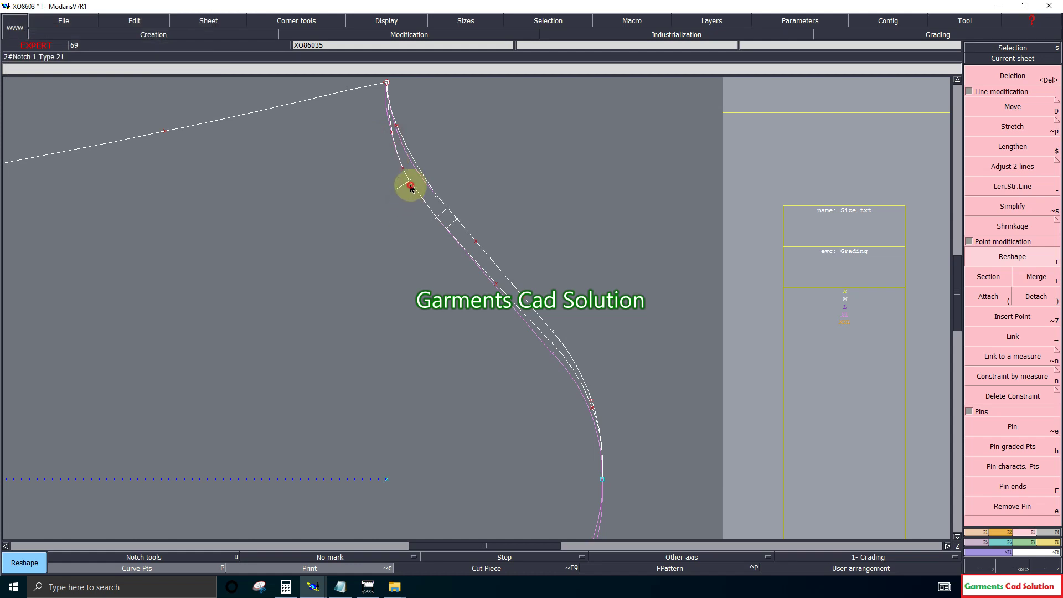
left_click(411, 187)
left_click(448, 242)
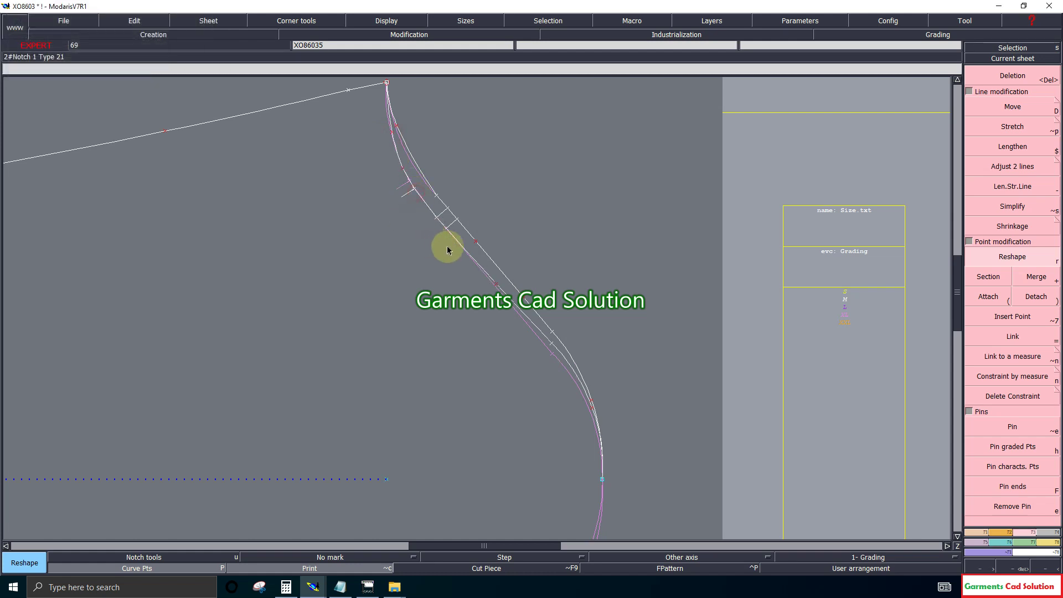
left_click(434, 219)
left_click(434, 217)
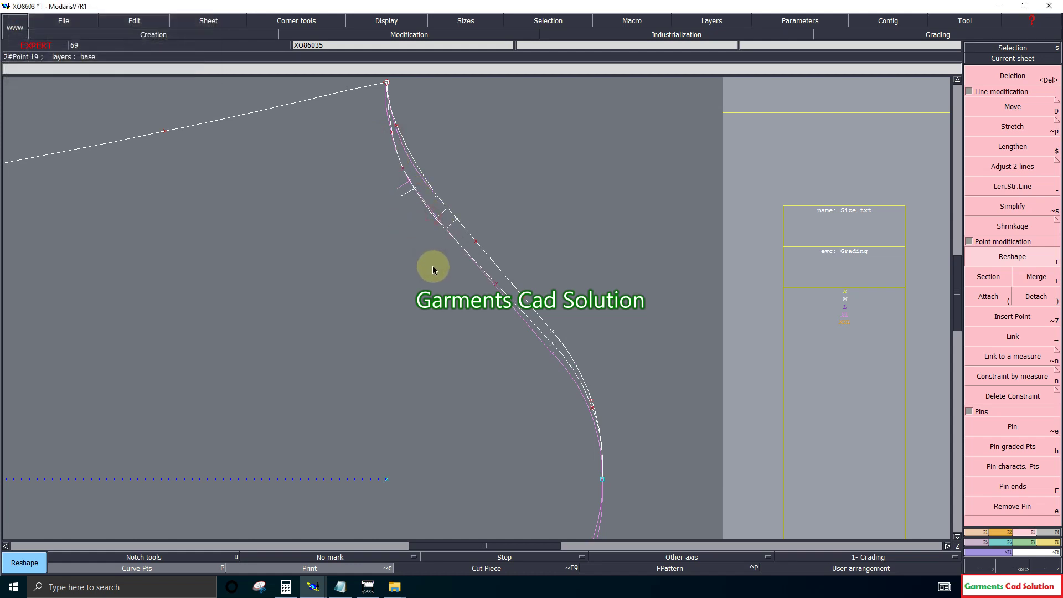
Step: Adjust the middle curve points near the notch to follow the armhole line
left_click(497, 285)
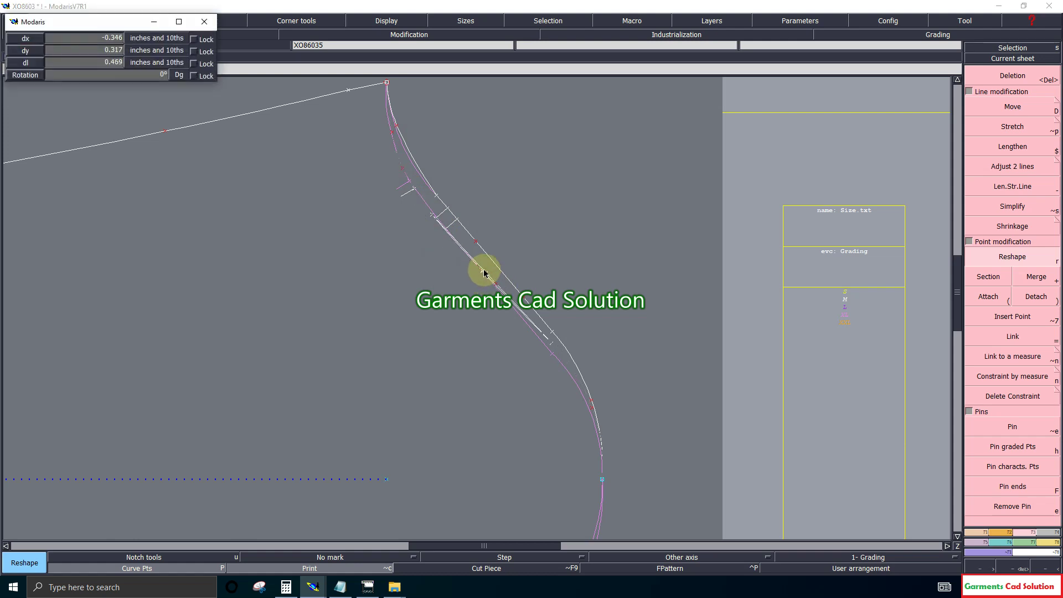
left_click(474, 244)
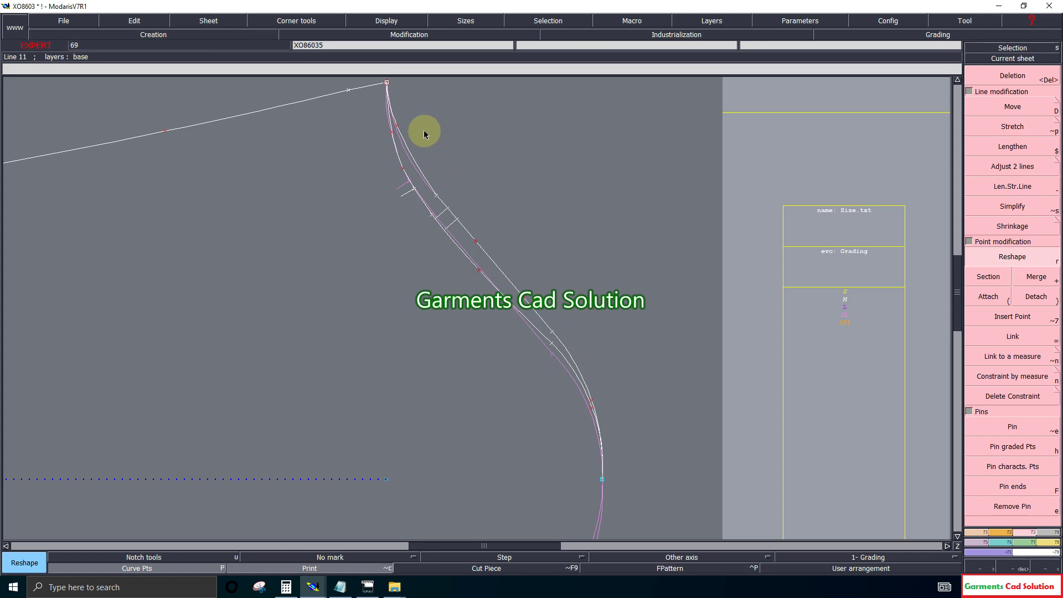
left_click(429, 217)
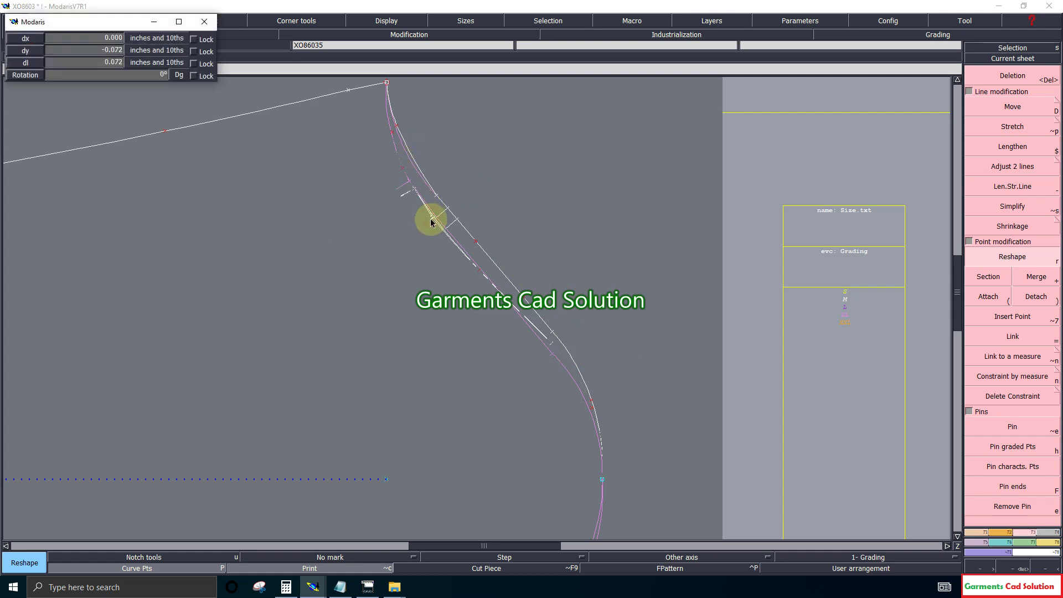
left_click(438, 234)
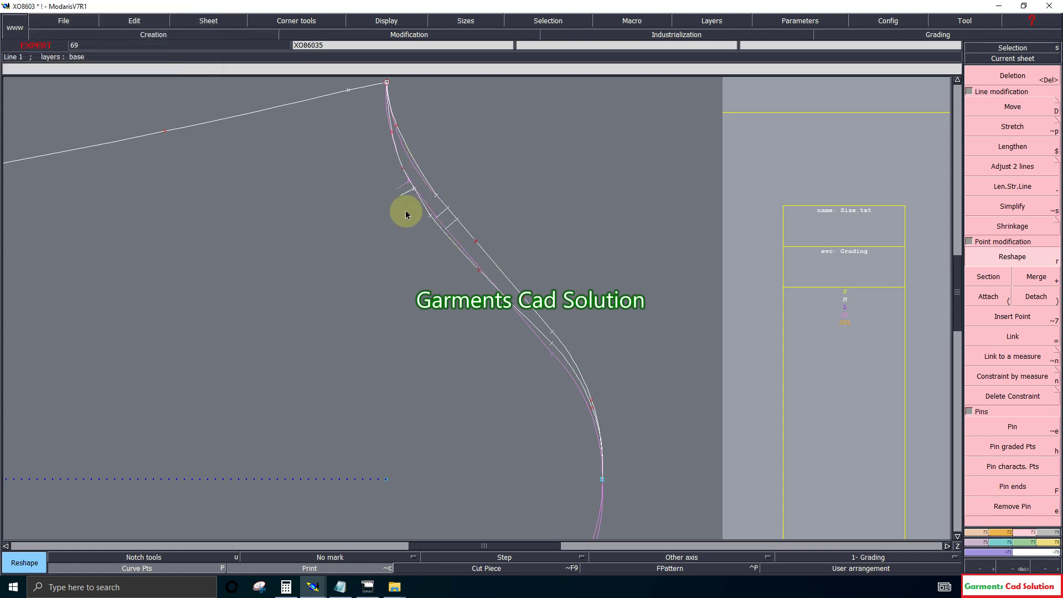
left_click(416, 192)
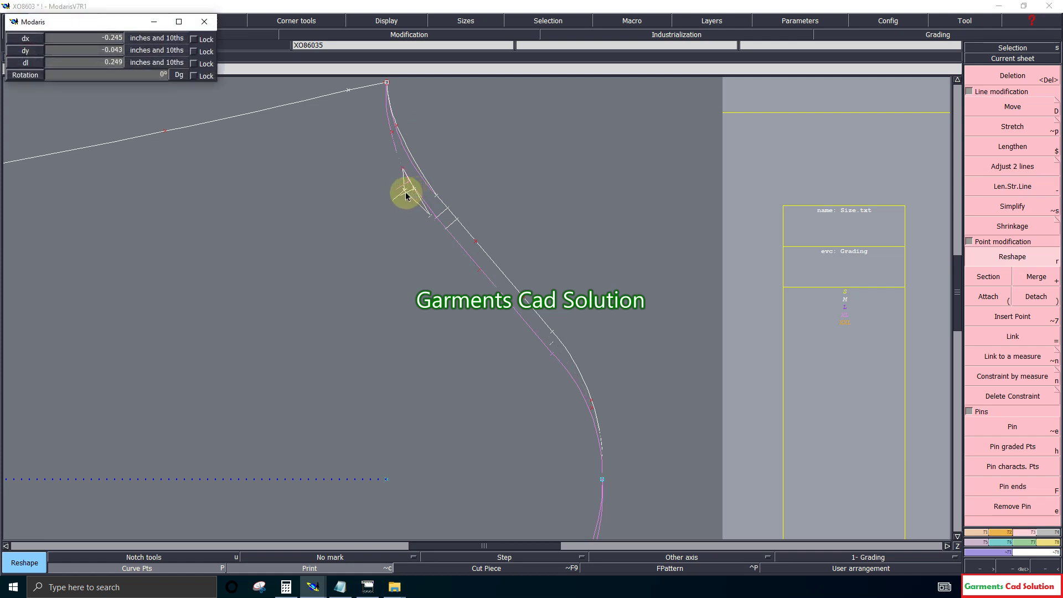
left_click(407, 204)
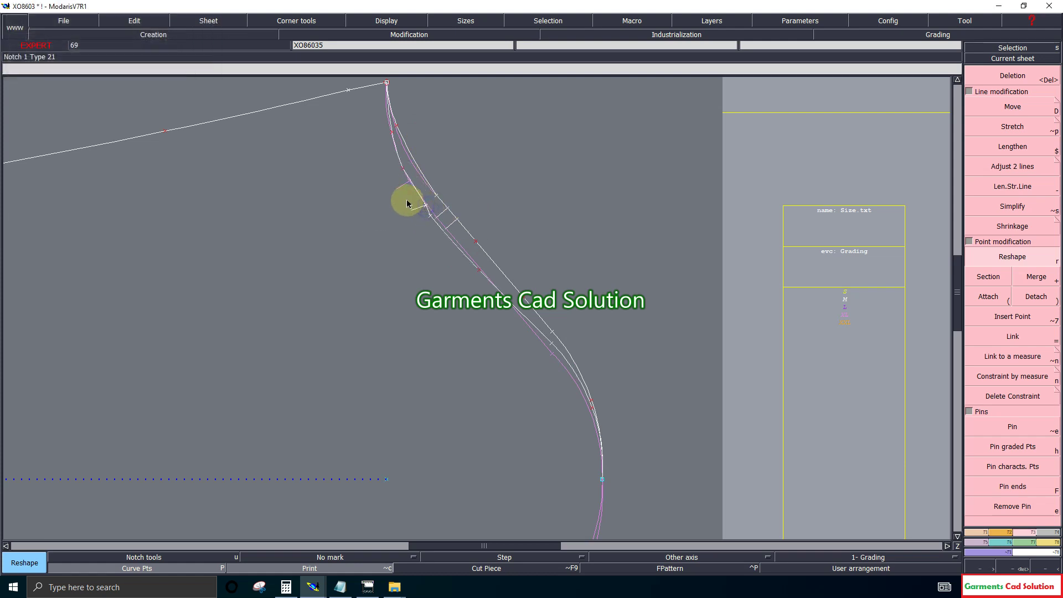
left_click(413, 190)
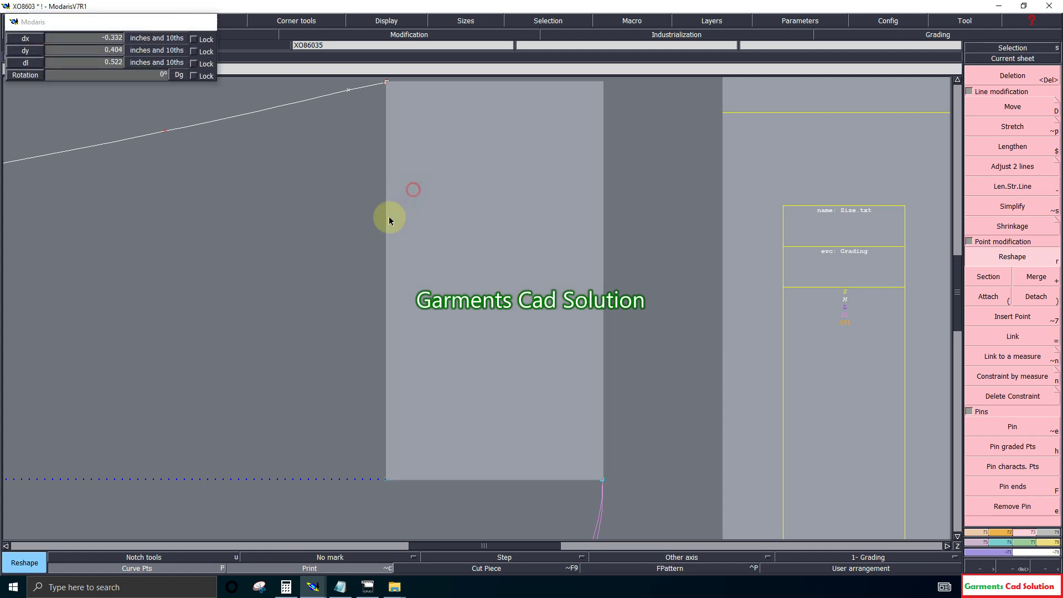
left_click(389, 220)
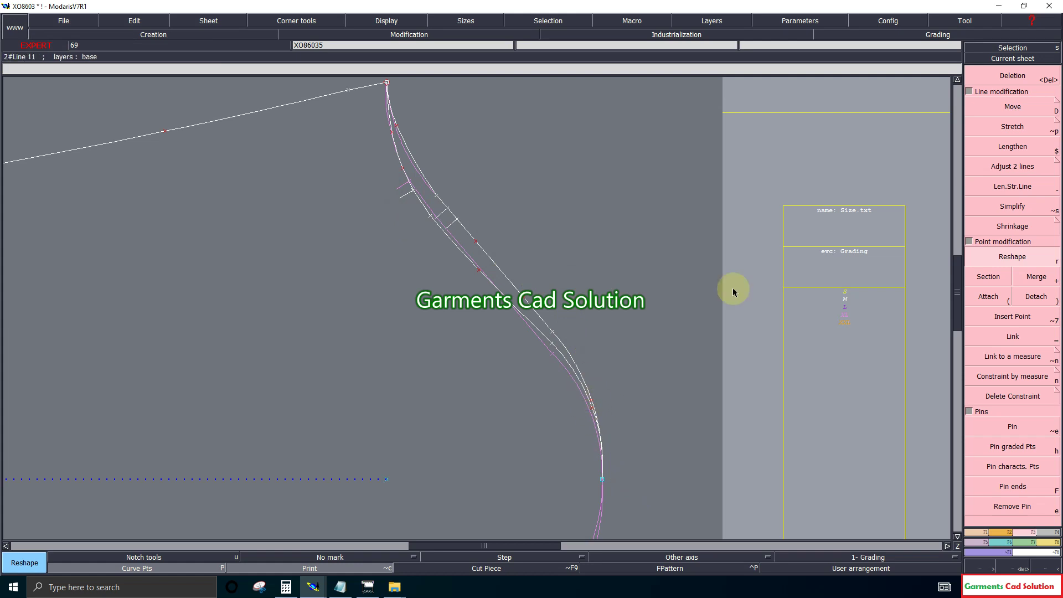
key("shift+d")
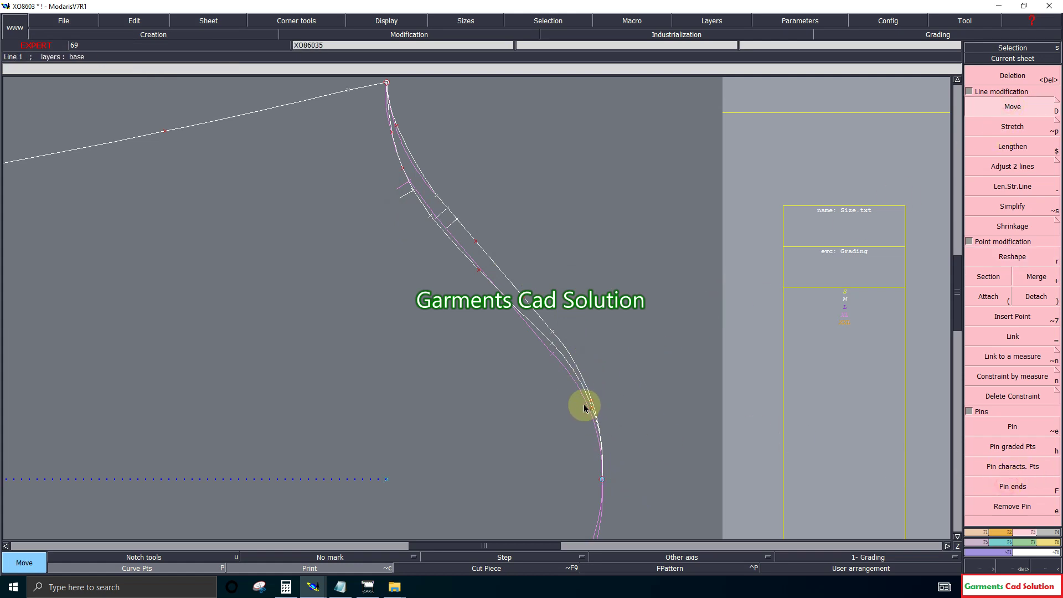
Step: Move the box-selected lower section of the curve to its new position
mouse_move(575, 387)
left_mouse_down()
mouse_move(611, 436)
mouse_move(593, 416)
left_mouse_up()
left_click(593, 410)
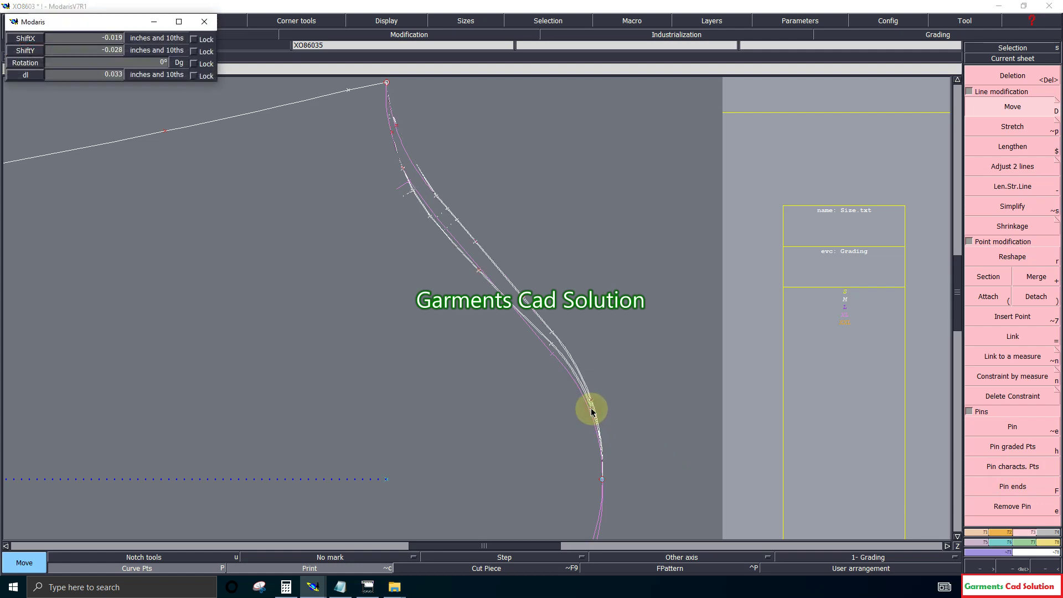
left_click(592, 411)
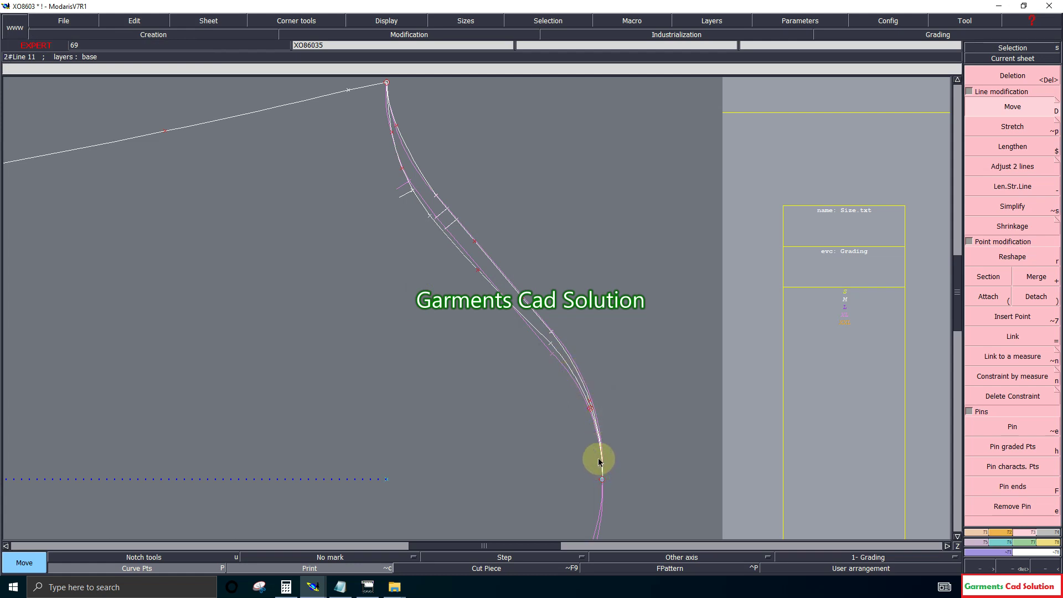
Step: Nudge two curve points closer to the pink armhole line in a zoomed view
left_click(1012, 569)
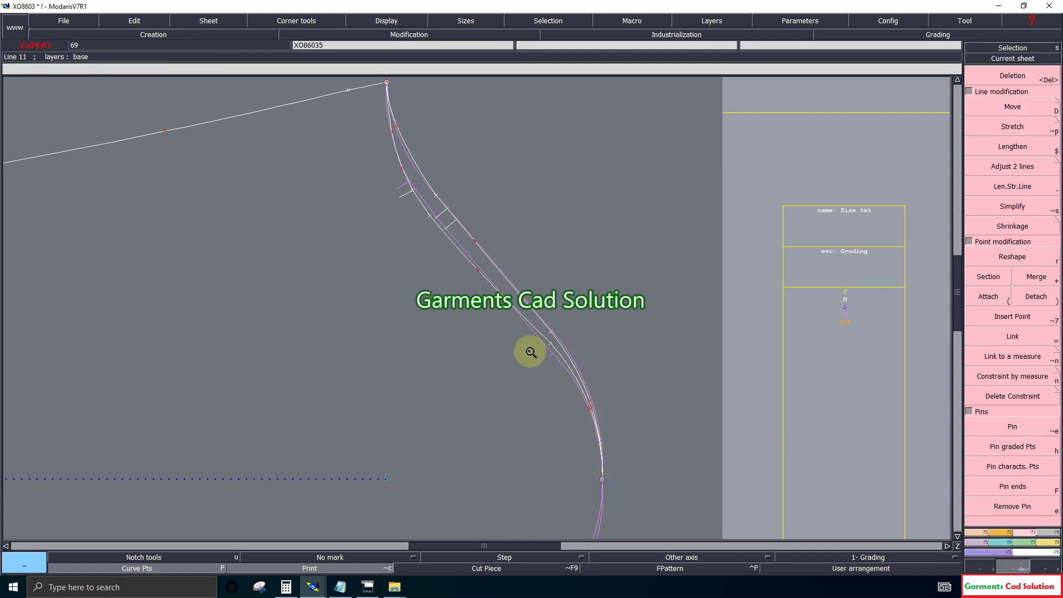
left_click_drag(531, 352, 640, 476)
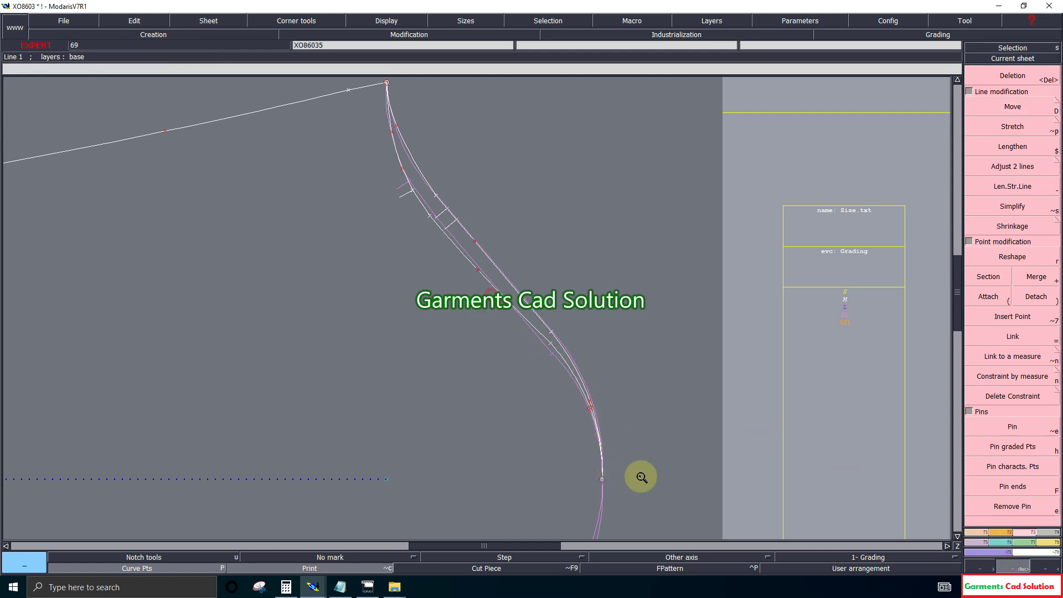
left_click(1014, 264)
left_click_drag(527, 324, 529, 319)
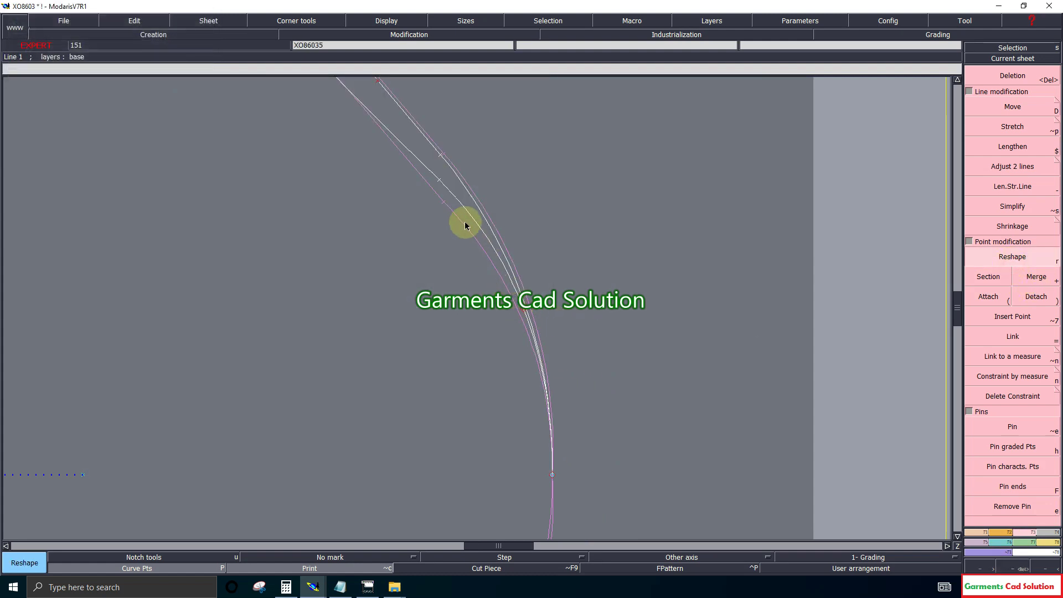
left_click_drag(440, 183, 434, 171)
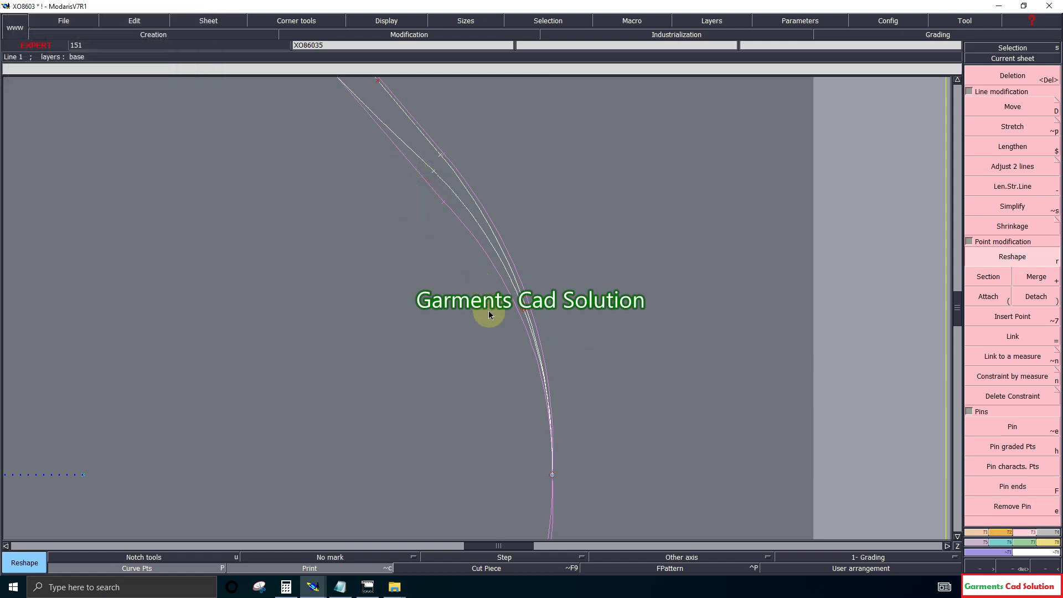
left_click(958, 545)
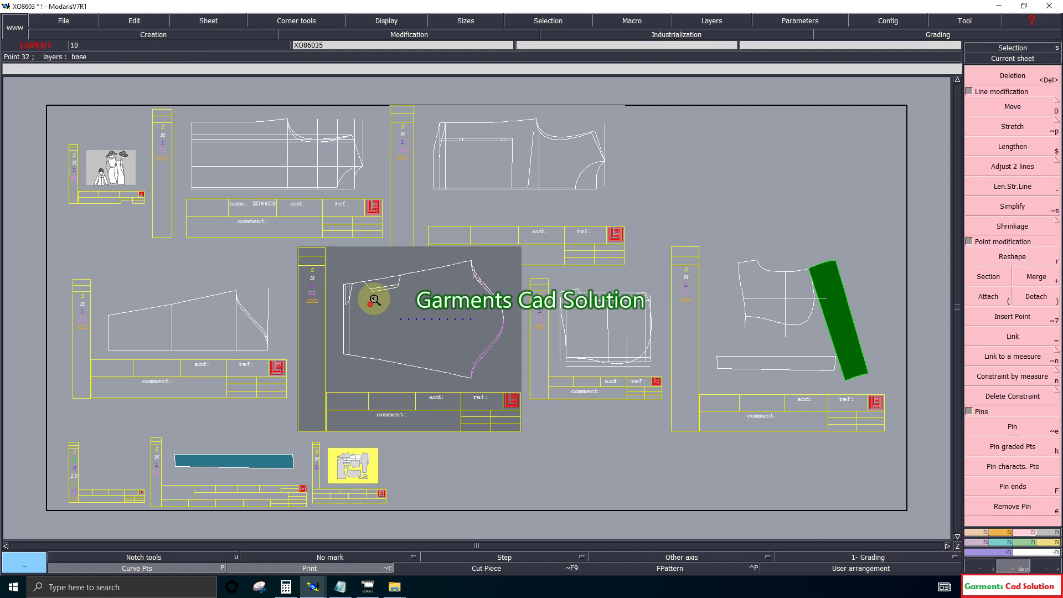
Step: Erase the magenta modified-objects plot and zoom in on the right armhole curve
left_click_drag(374, 300, 474, 403)
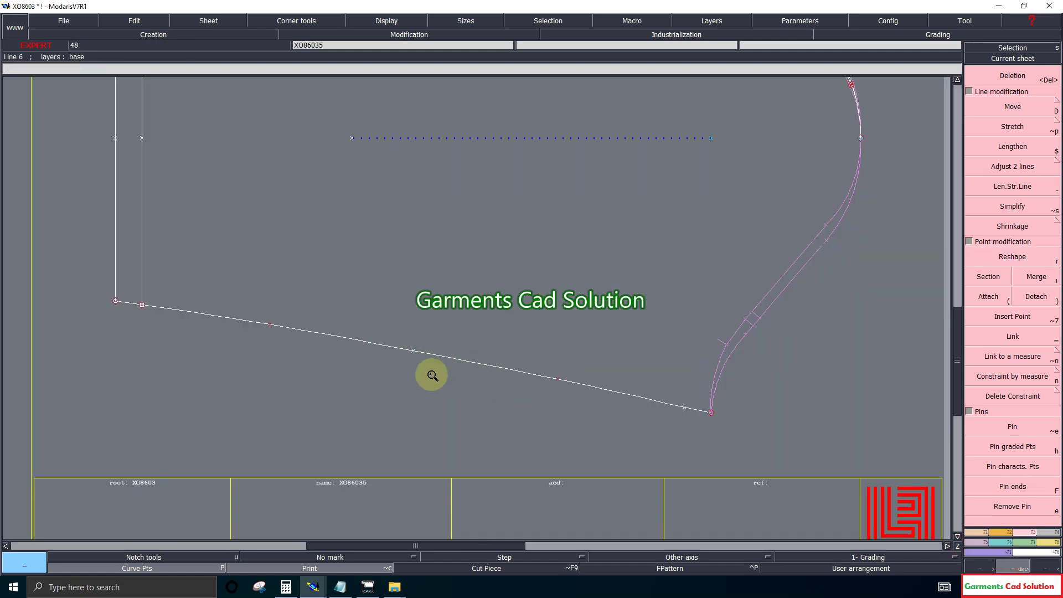
left_click(957, 81)
left_click(957, 81)
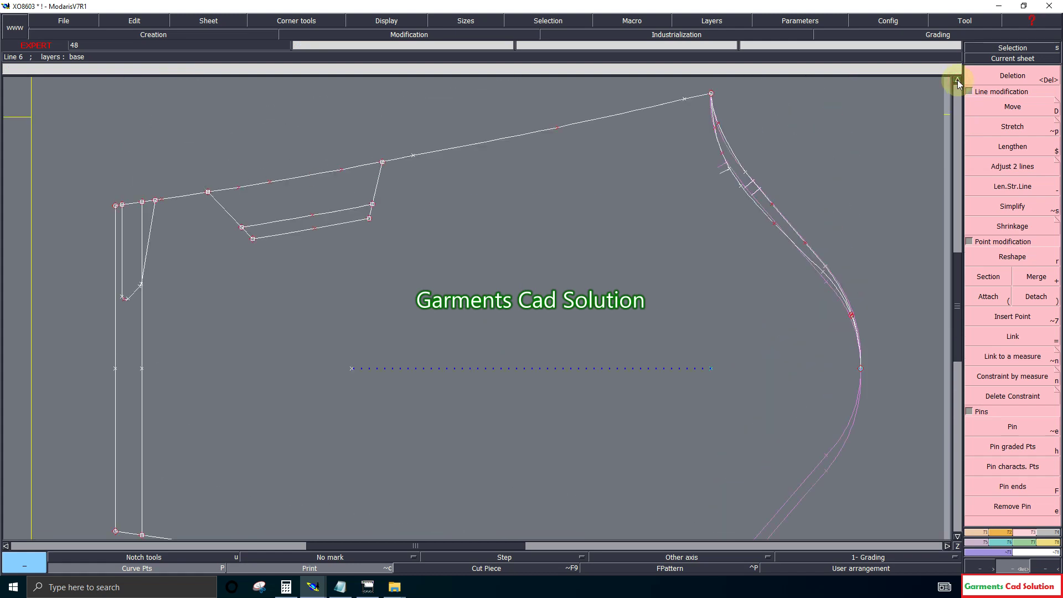
left_click(254, 568)
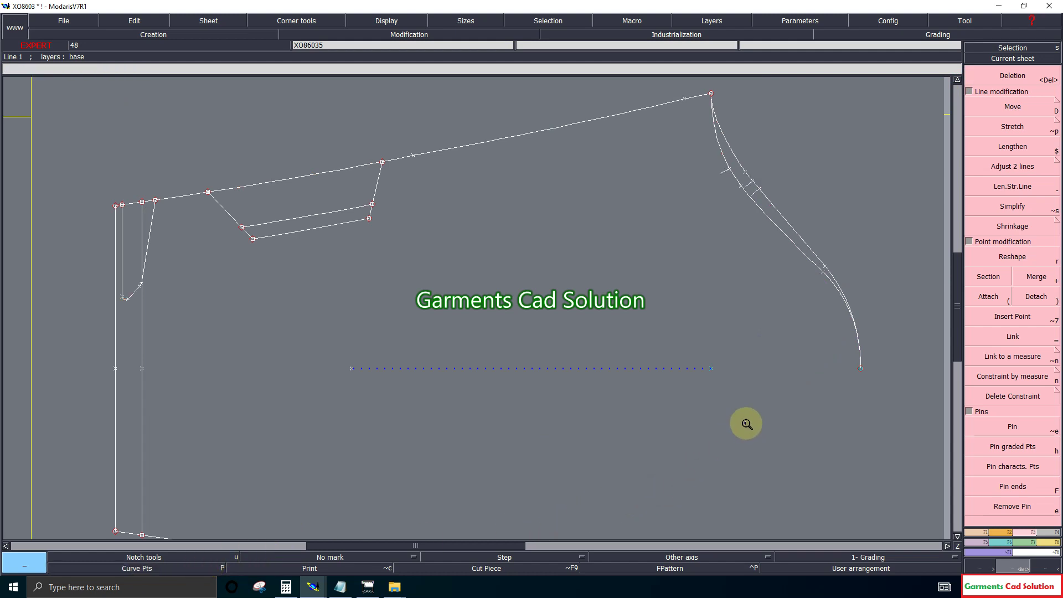
left_click_drag(734, 121, 842, 306)
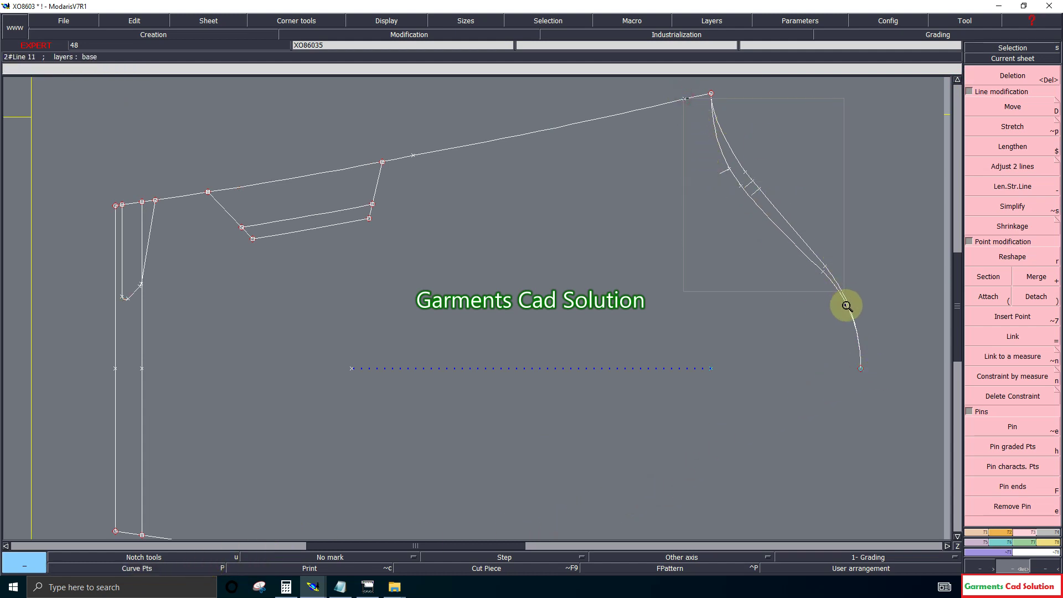
Step: Show curve points and add a new point on the lower armhole curve
left_click(174, 567)
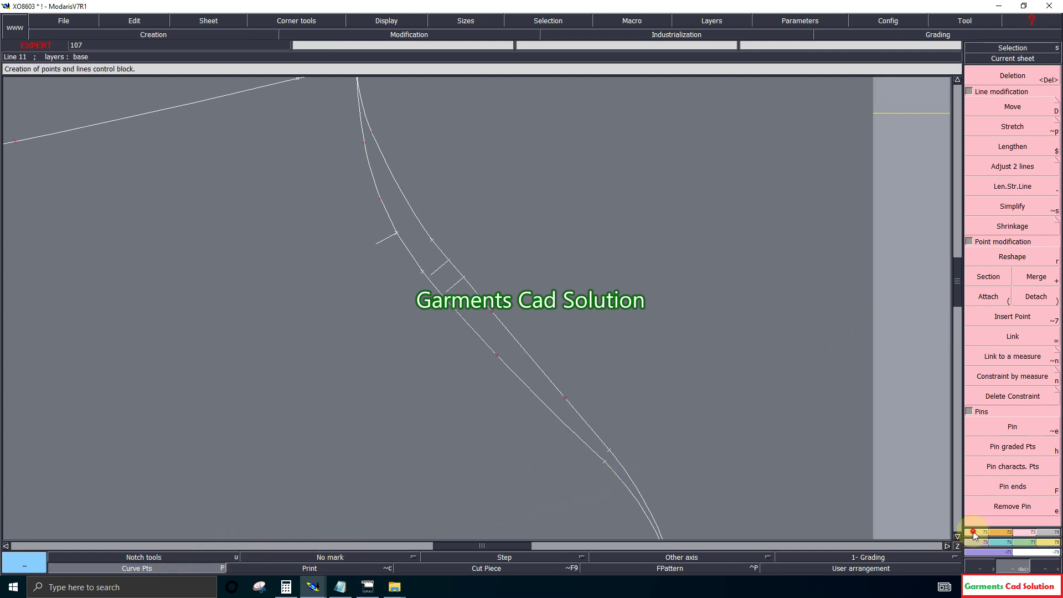
left_click(1013, 178)
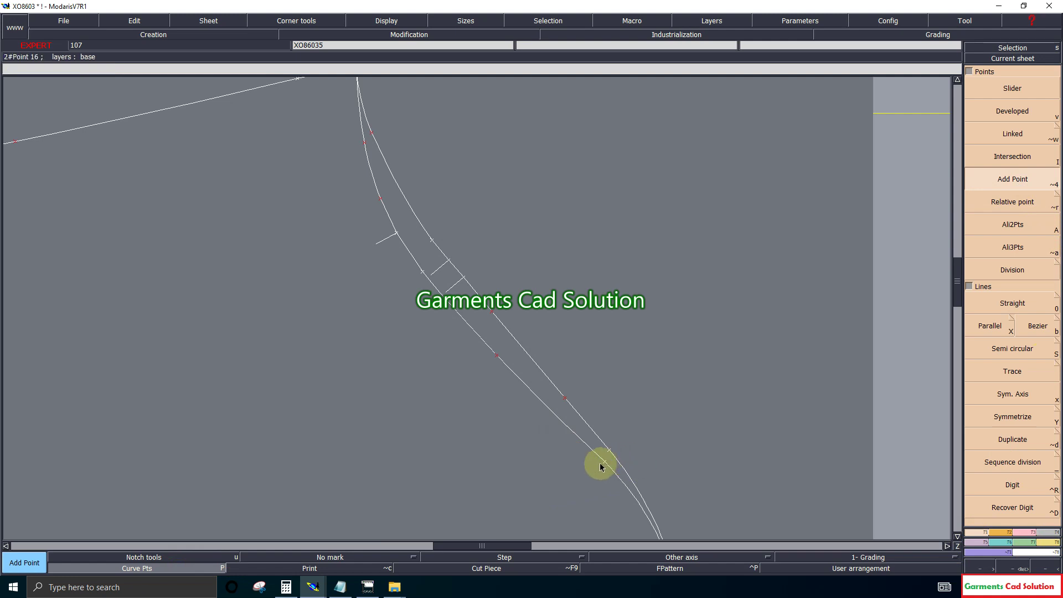
left_click_drag(605, 465, 551, 411)
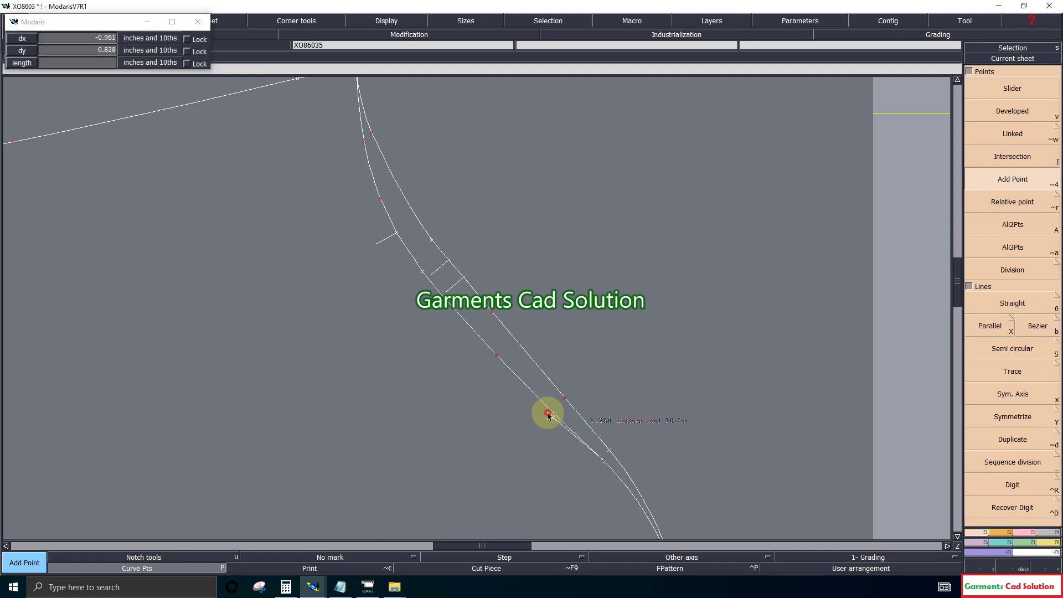
left_click(1031, 533)
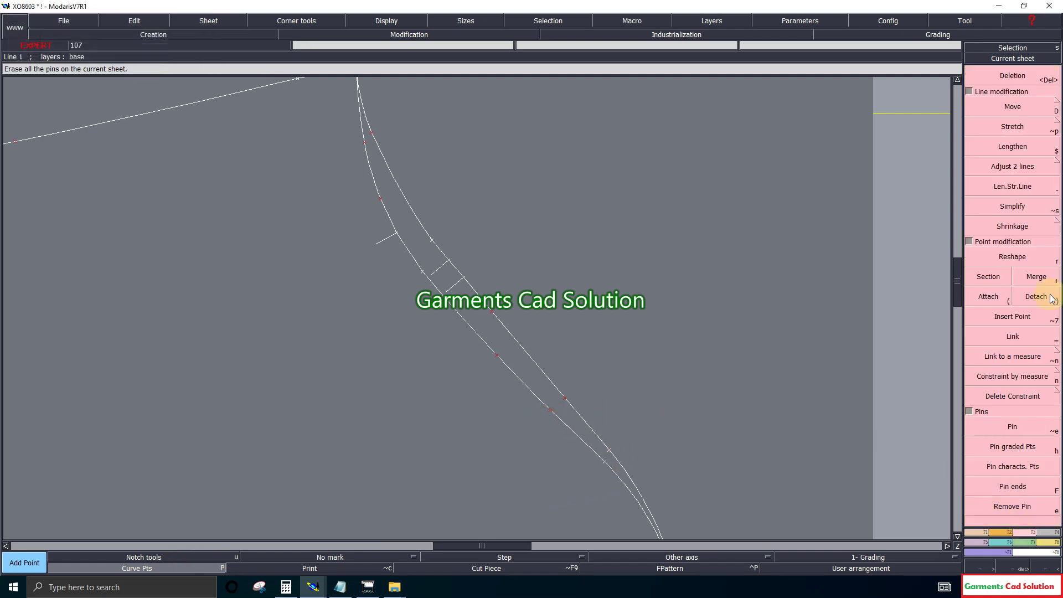
Step: Drag five armhole curve points so its lower stretch runs alongside the neighbouring curve
left_click(1021, 257)
left_click_drag(550, 413, 575, 431)
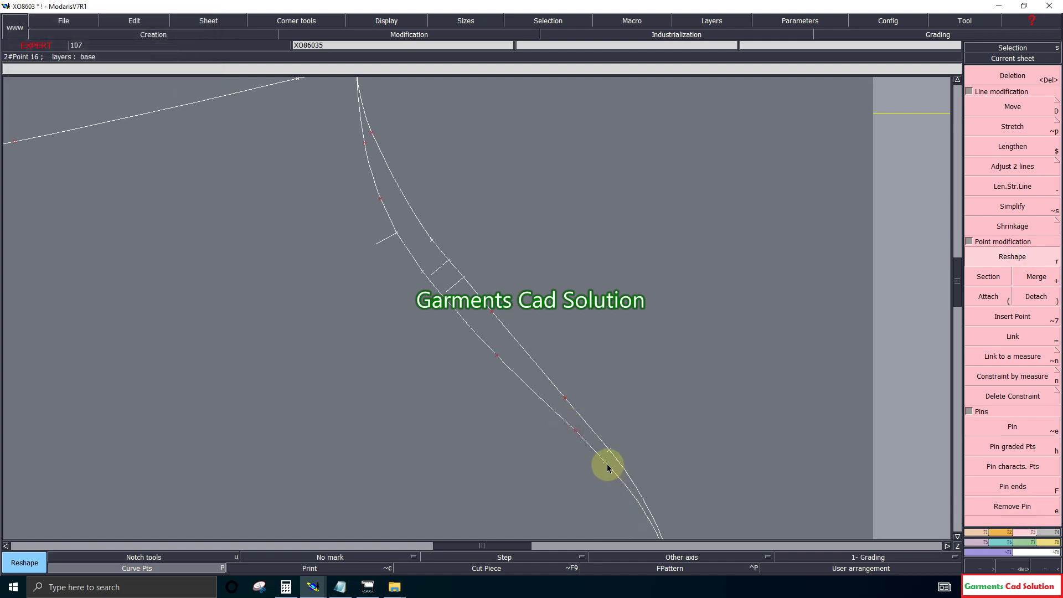
left_click_drag(607, 464, 604, 458)
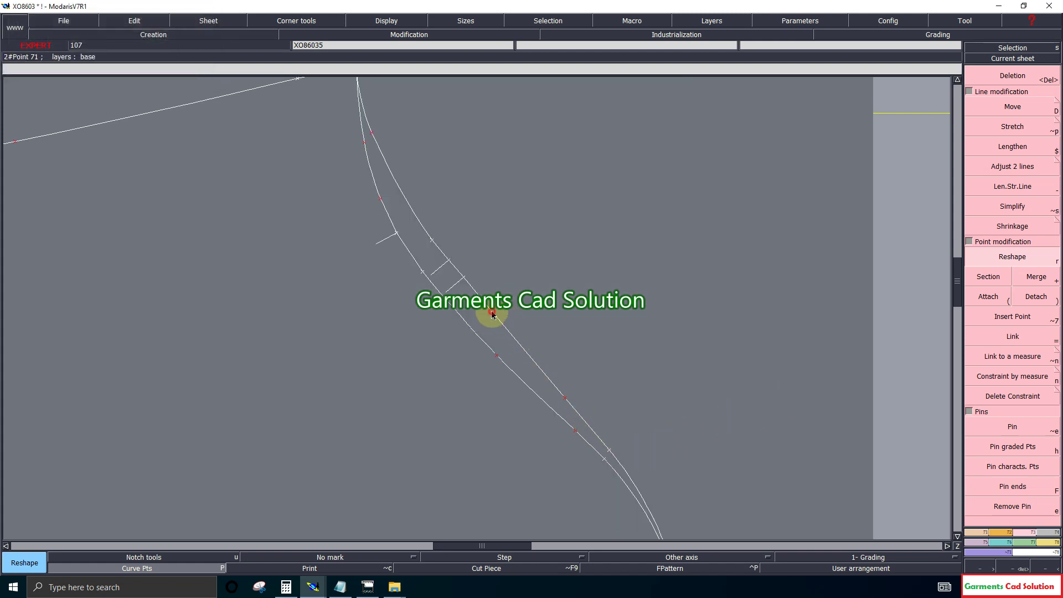
mouse_move(493, 314)
left_mouse_down()
mouse_move(463, 279)
mouse_move(498, 280)
mouse_move(444, 263)
mouse_move(447, 285)
left_mouse_up()
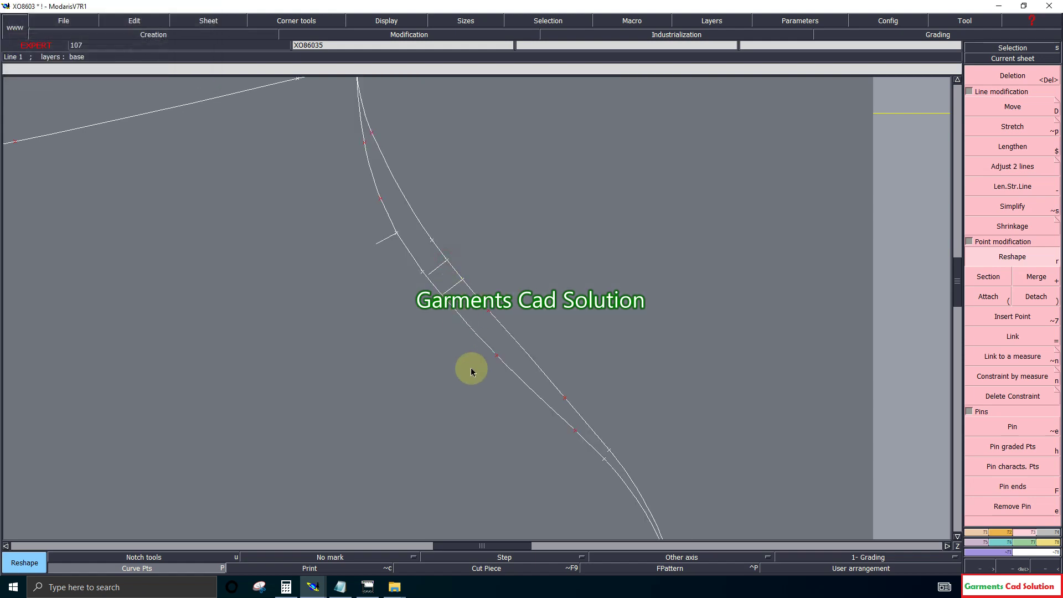
left_click_drag(489, 313, 617, 343)
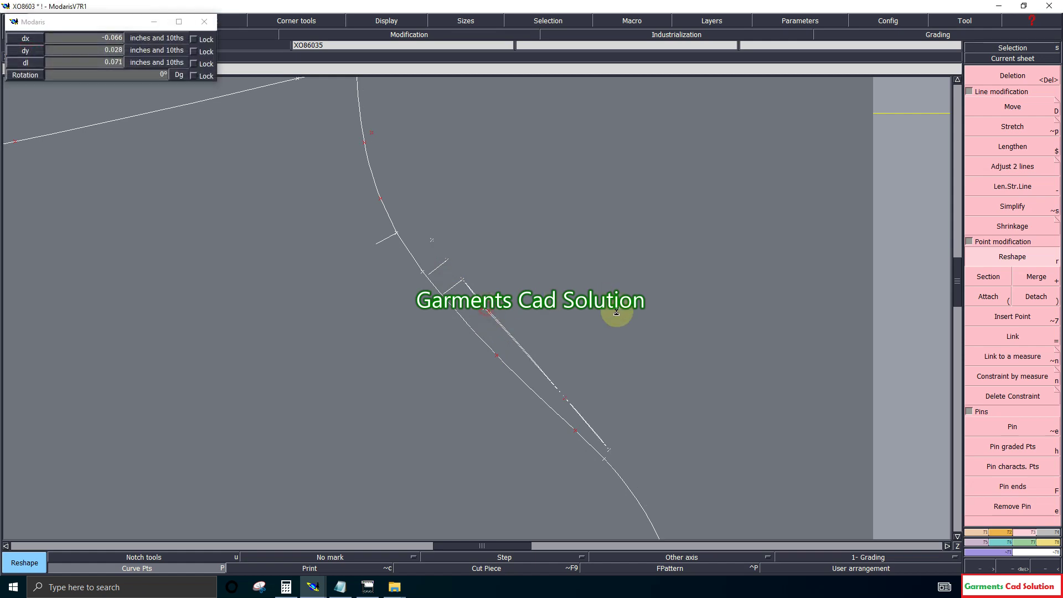
mouse_move(422, 275)
left_mouse_down()
mouse_move(498, 358)
mouse_move(478, 338)
left_mouse_up()
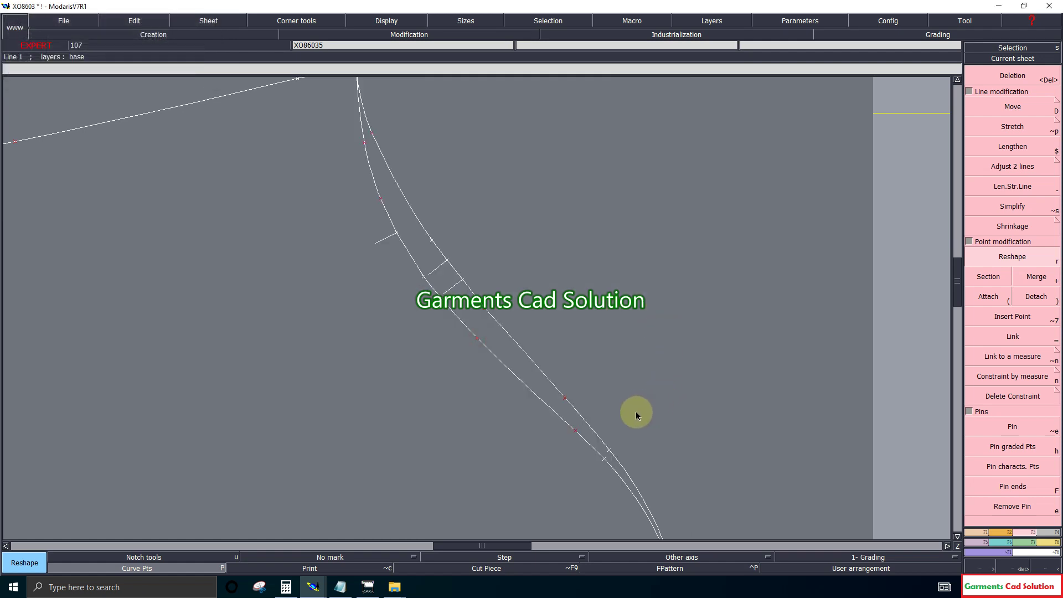
left_click(170, 588)
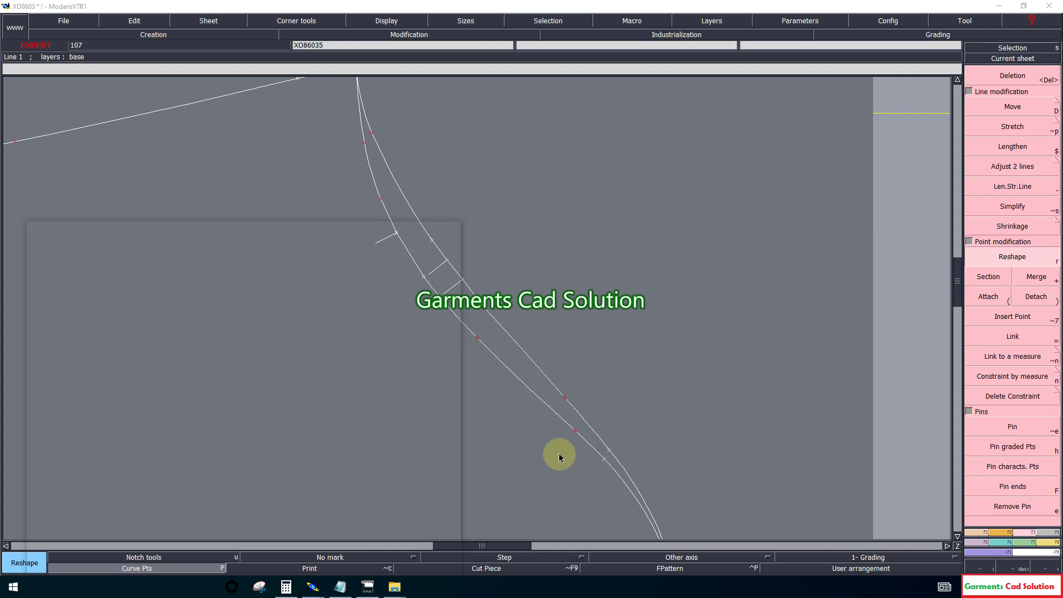
left_click(620, 422)
Step: Mirror the armhole curve across the horizontal axis and delete the duplicate curve
left_click(958, 540)
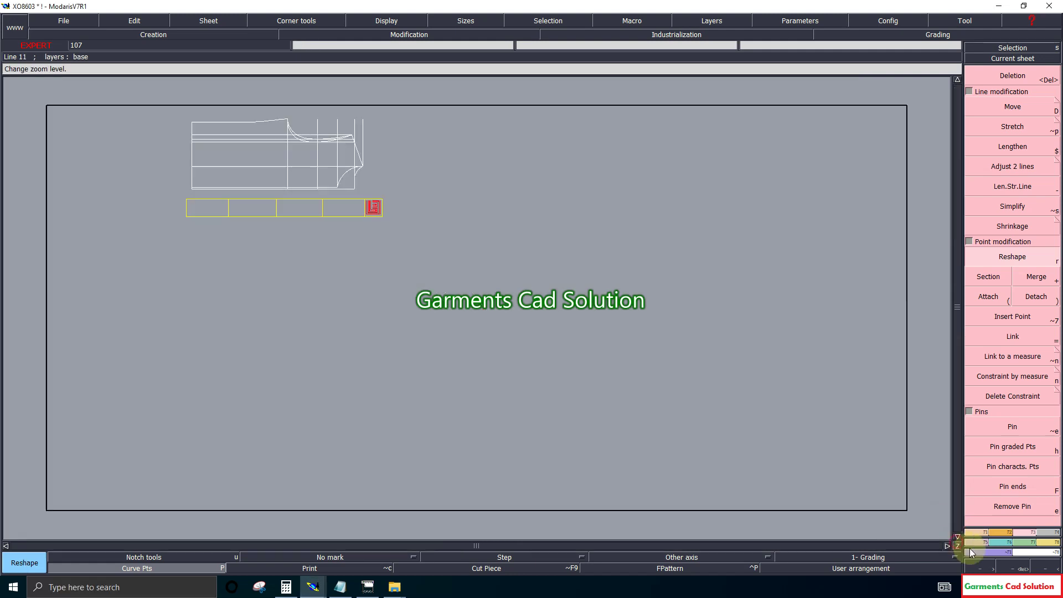
left_click(537, 347)
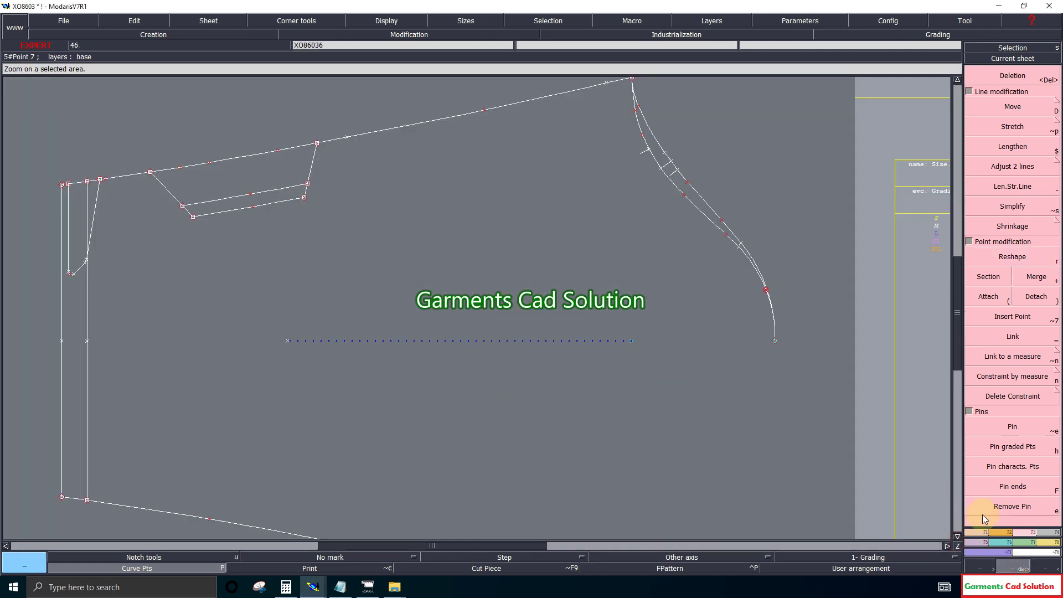
key("F1")
left_click(1019, 423)
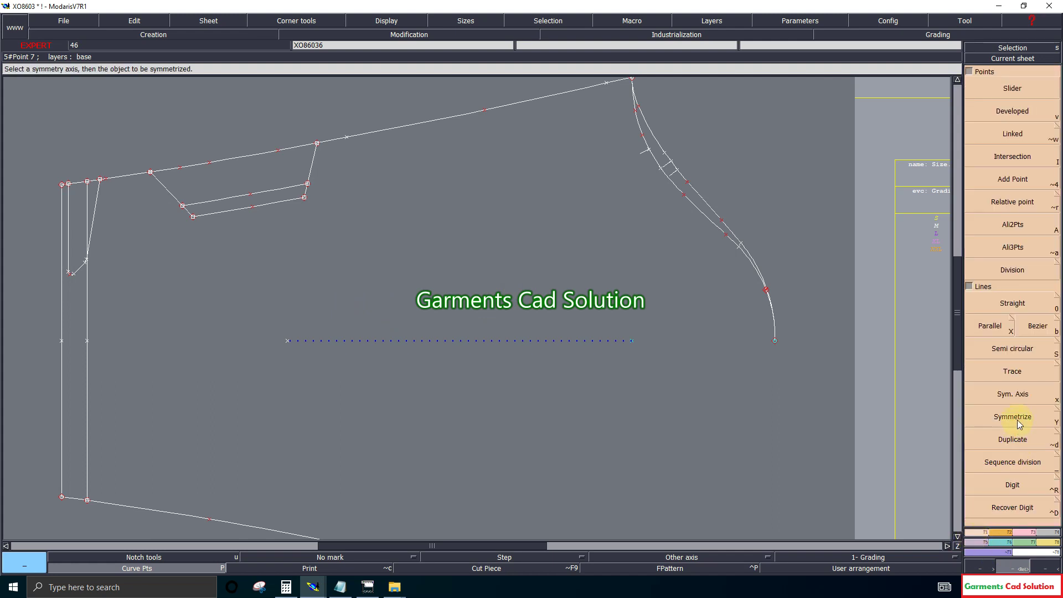
left_click(695, 195)
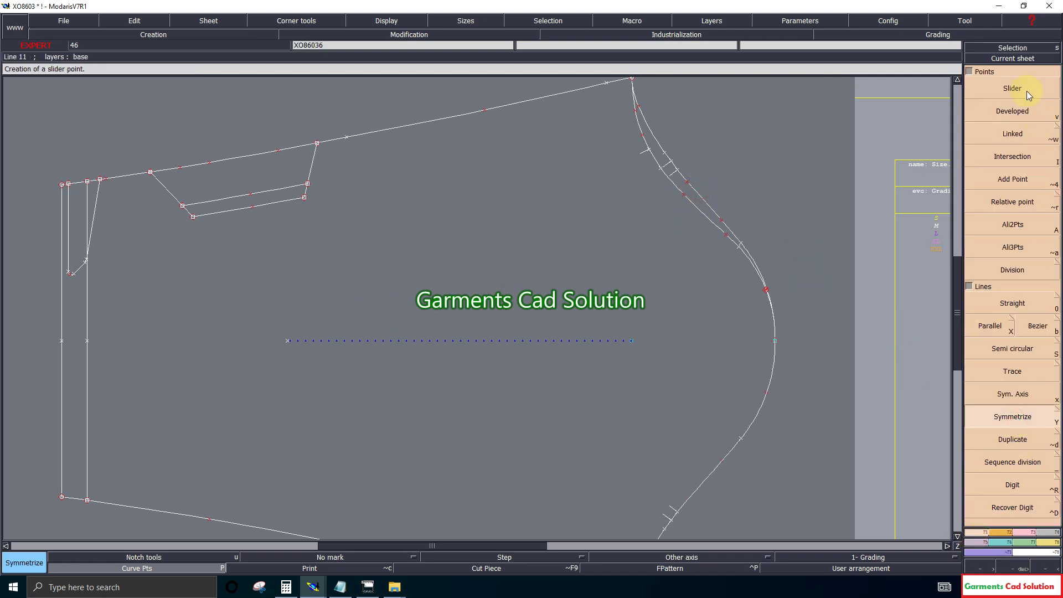
left_click(1026, 533)
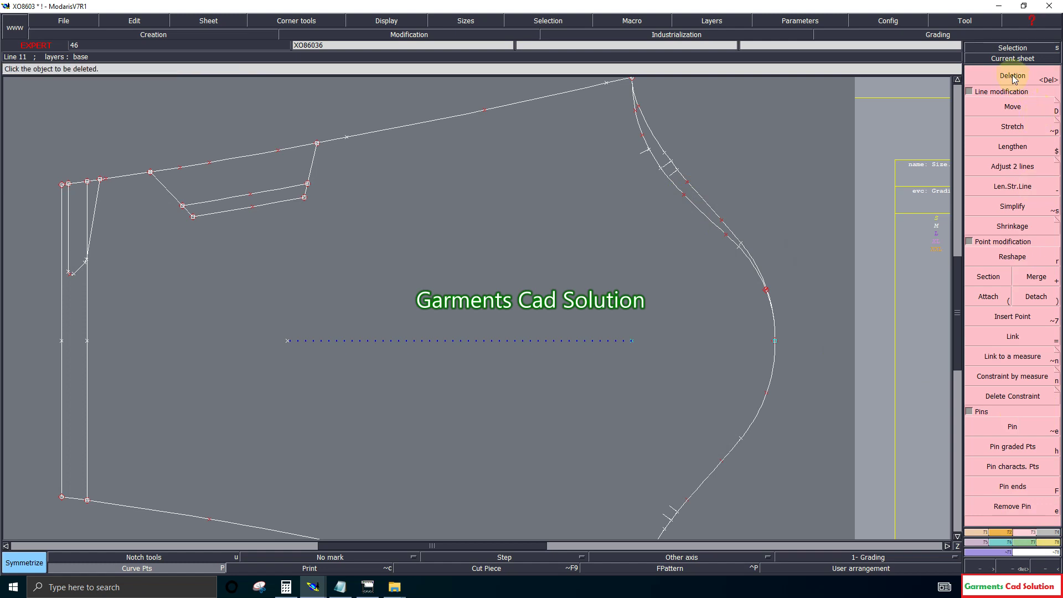
left_click(702, 199)
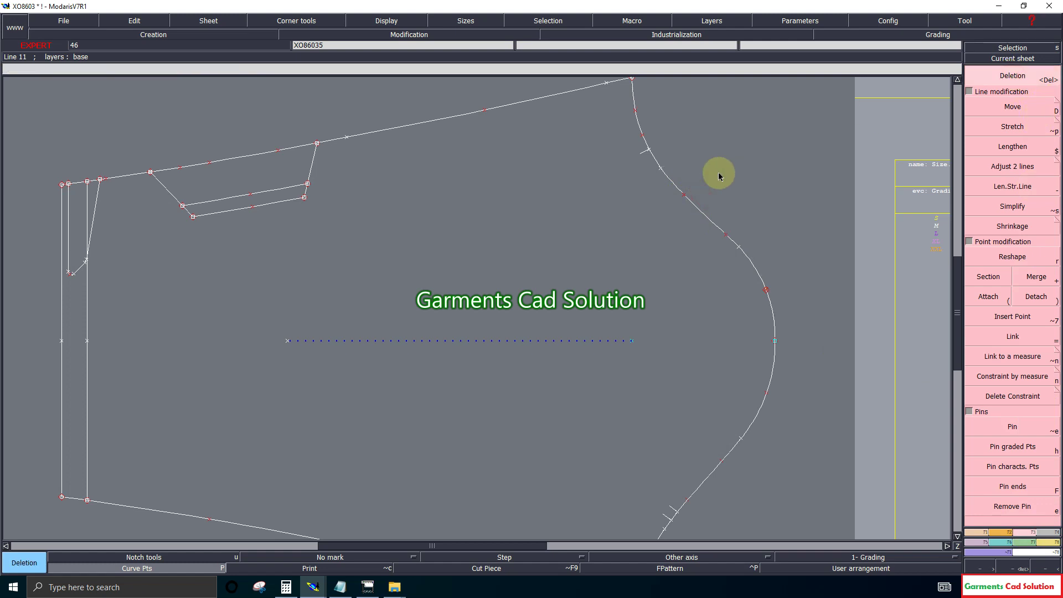
Step: Attach the point, delete the dotted axis line, and merge the two curve halves
left_click(989, 296)
left_click(775, 343)
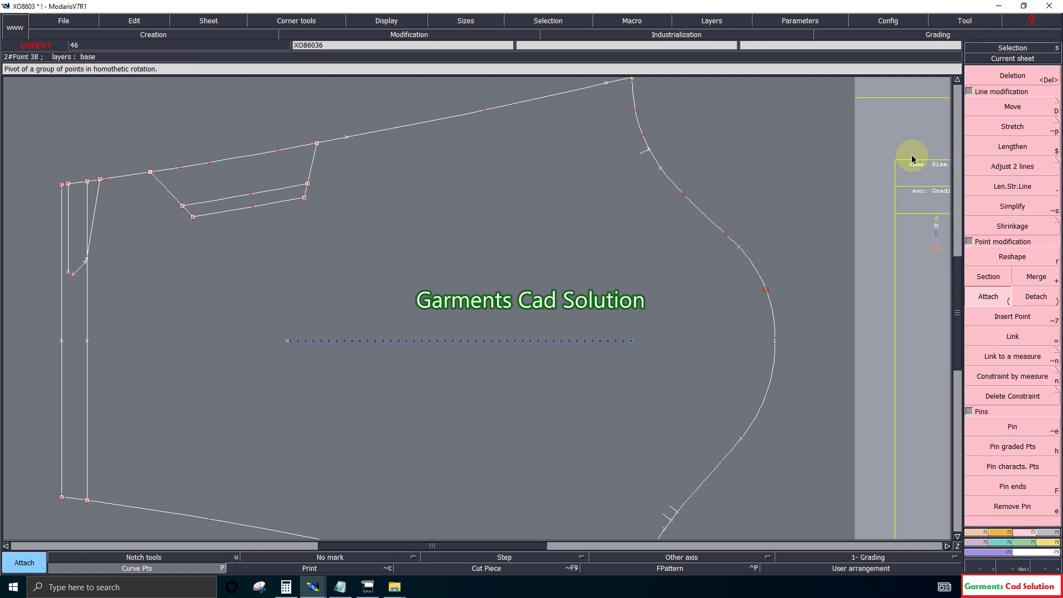
key("Delete")
left_click(553, 340)
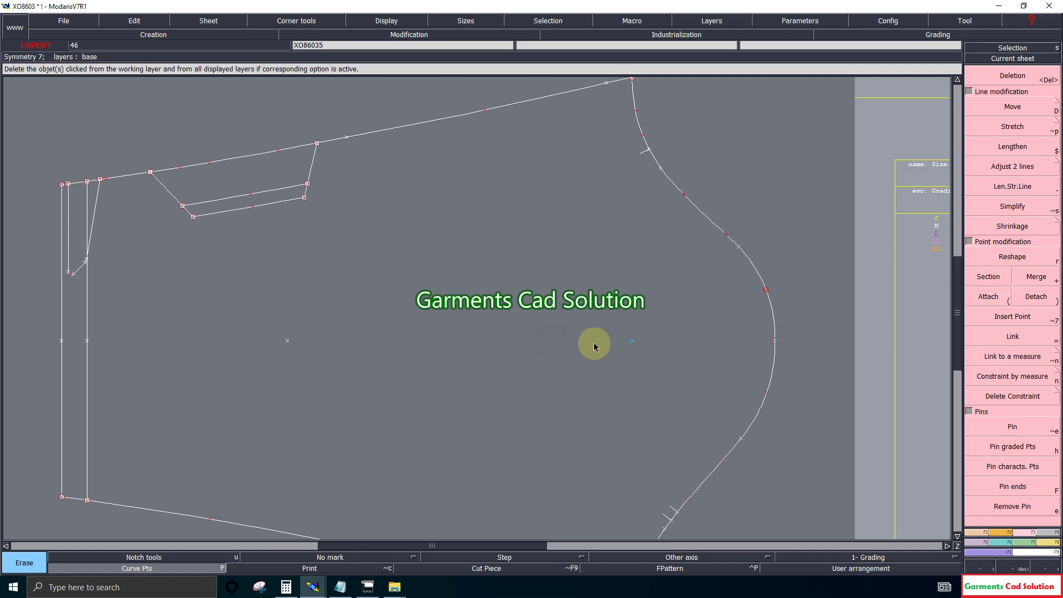
left_click(998, 340)
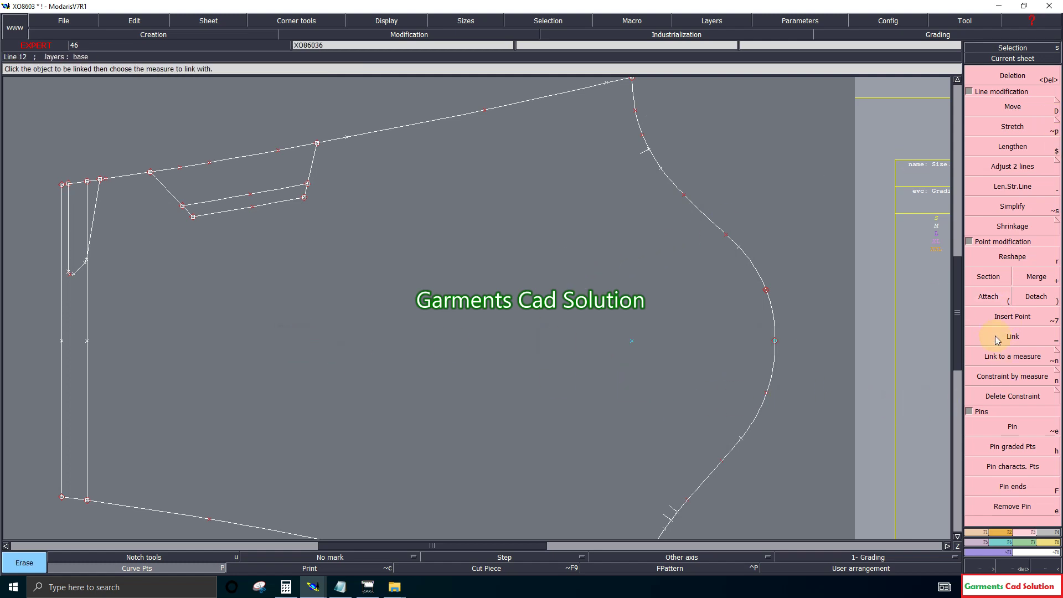
left_click(1037, 276)
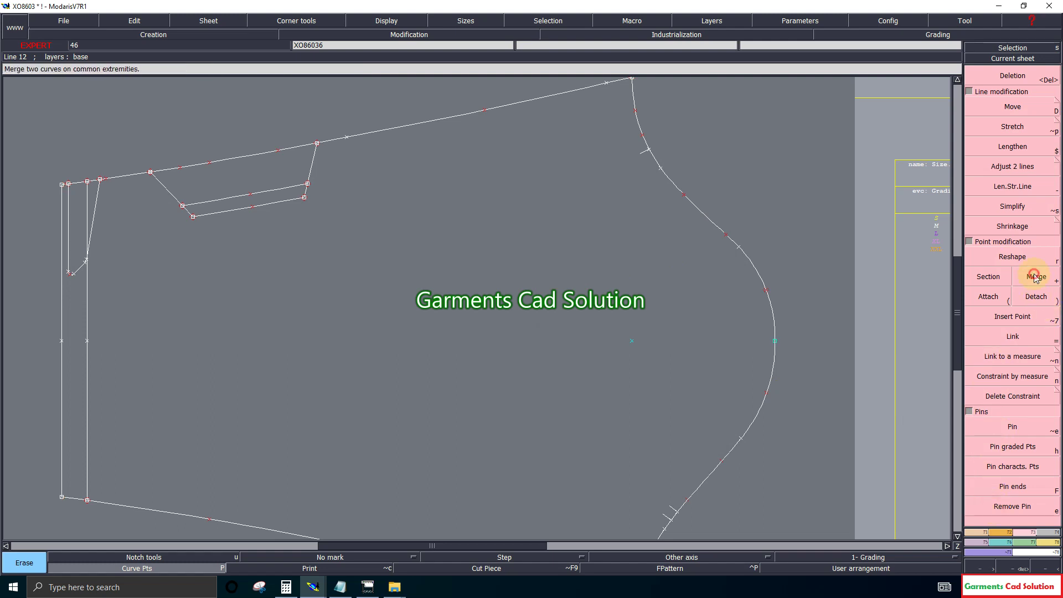
left_click(773, 344)
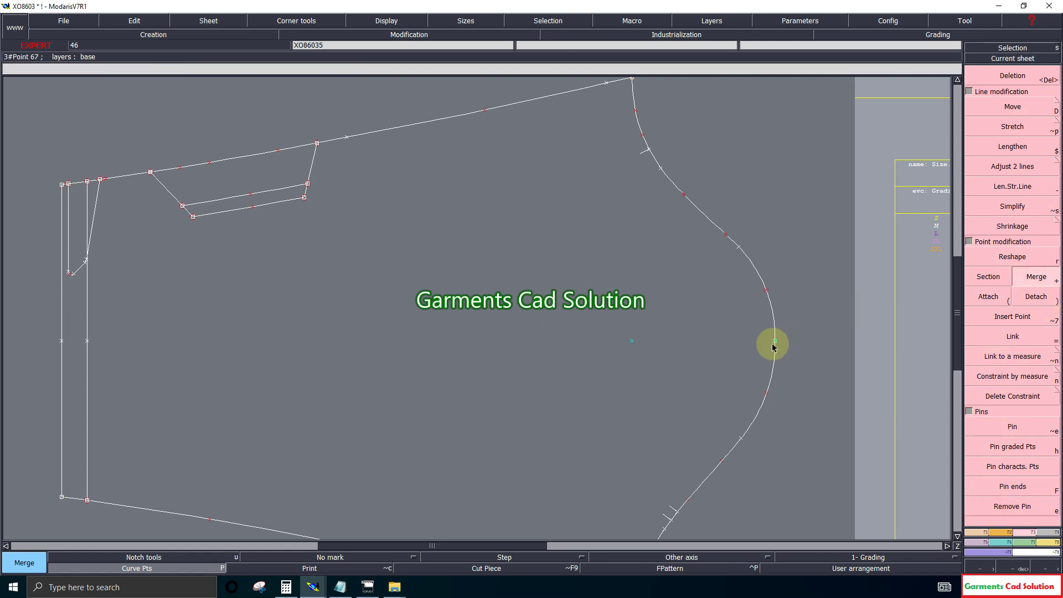
Step: Attach the armhole's lower end point onto the line
scroll(961, 549, "down", 5)
left_click(958, 547)
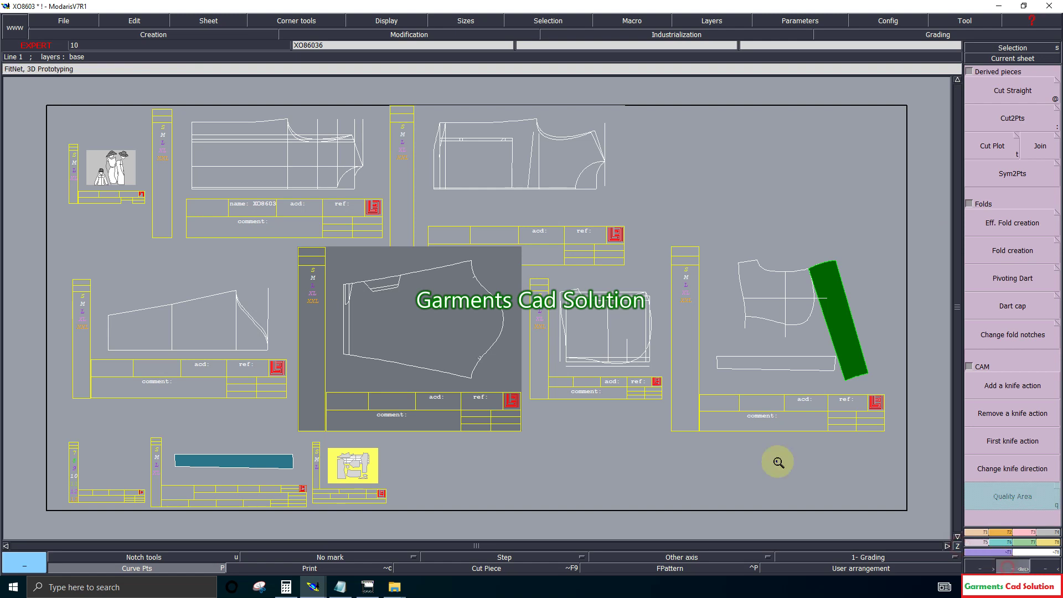
left_click(506, 384)
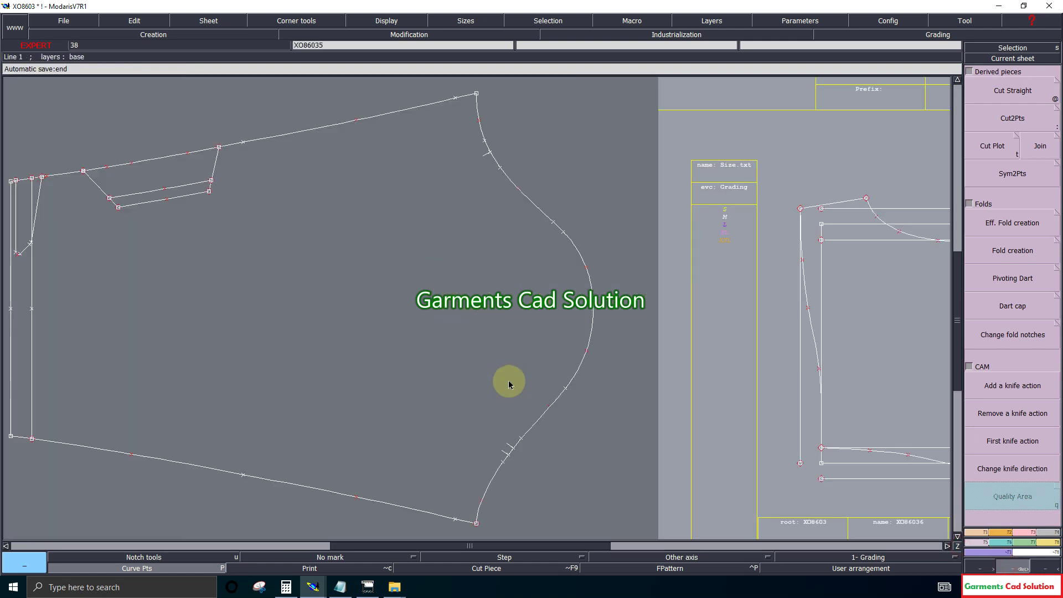
left_click(1025, 250)
left_click(1041, 514)
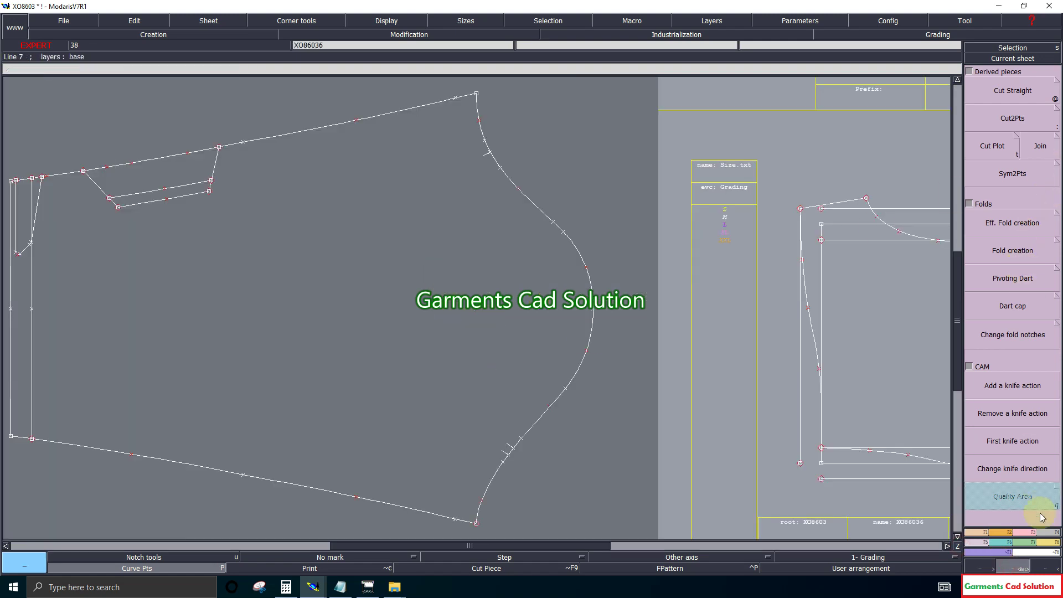
left_click(1045, 543)
left_click(990, 103)
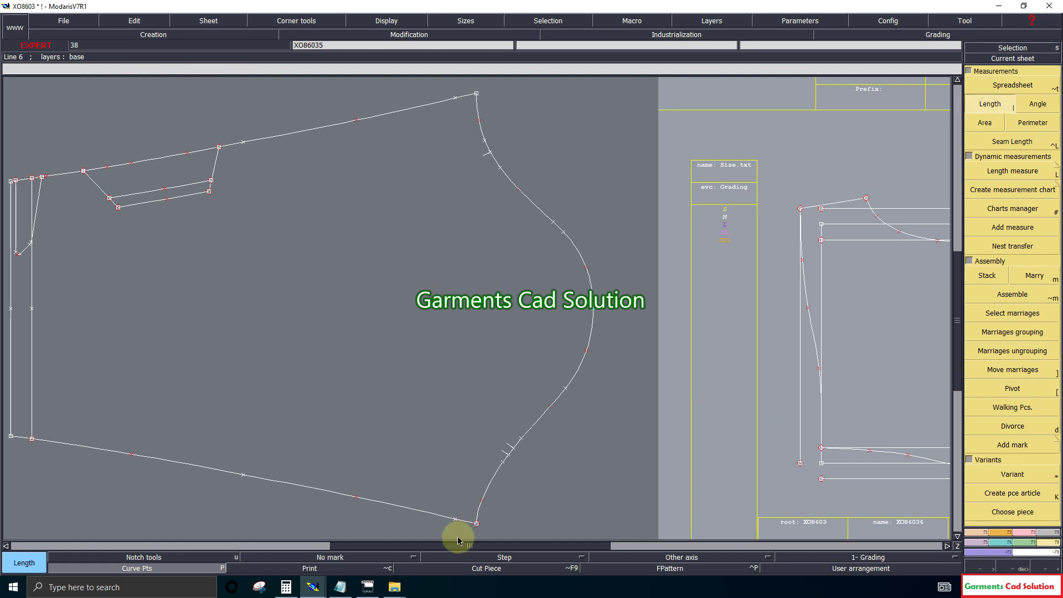
left_click(1030, 540)
left_click(986, 418)
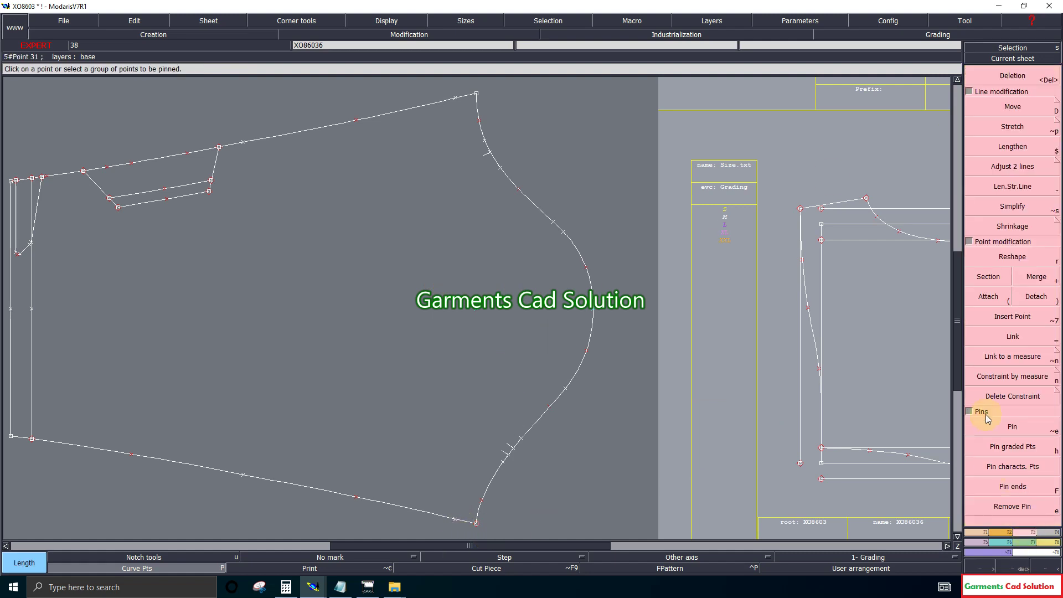
left_click(987, 298)
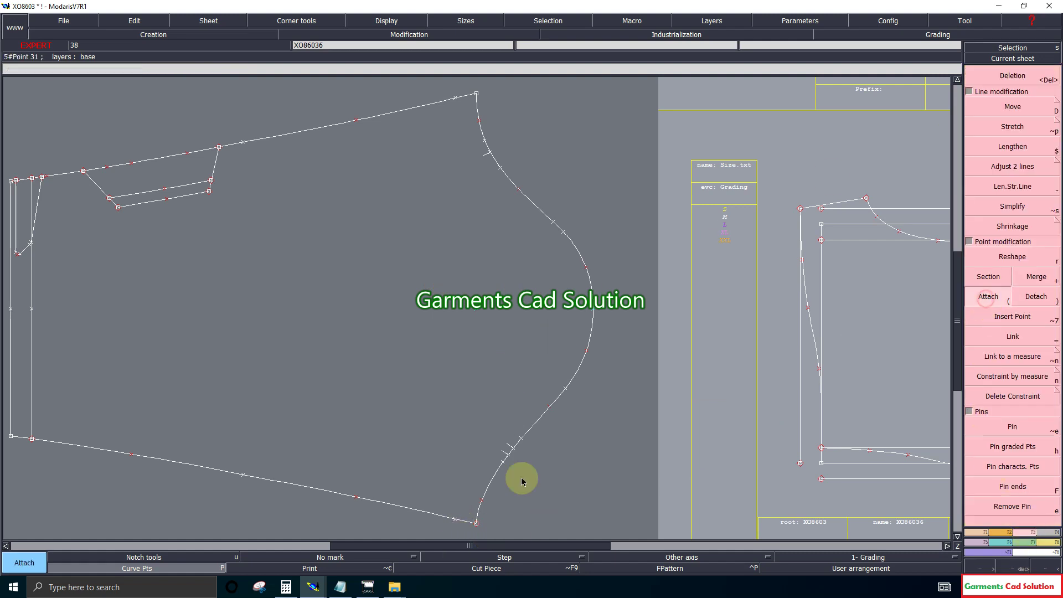
left_click(477, 523)
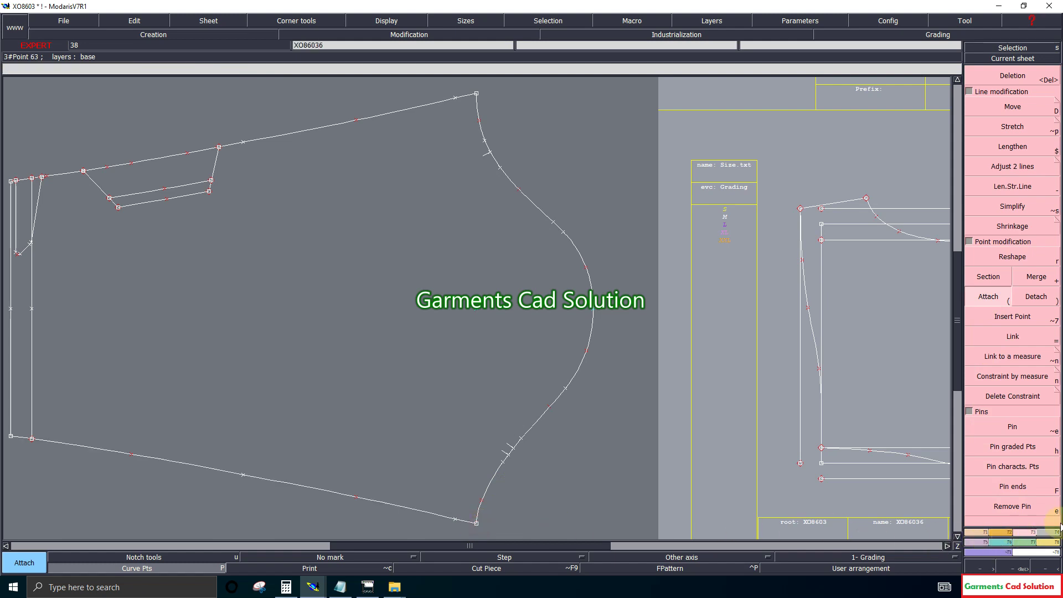
Step: Measure the armhole length from bottom to top point: about 24.256 inches
left_click(1055, 535)
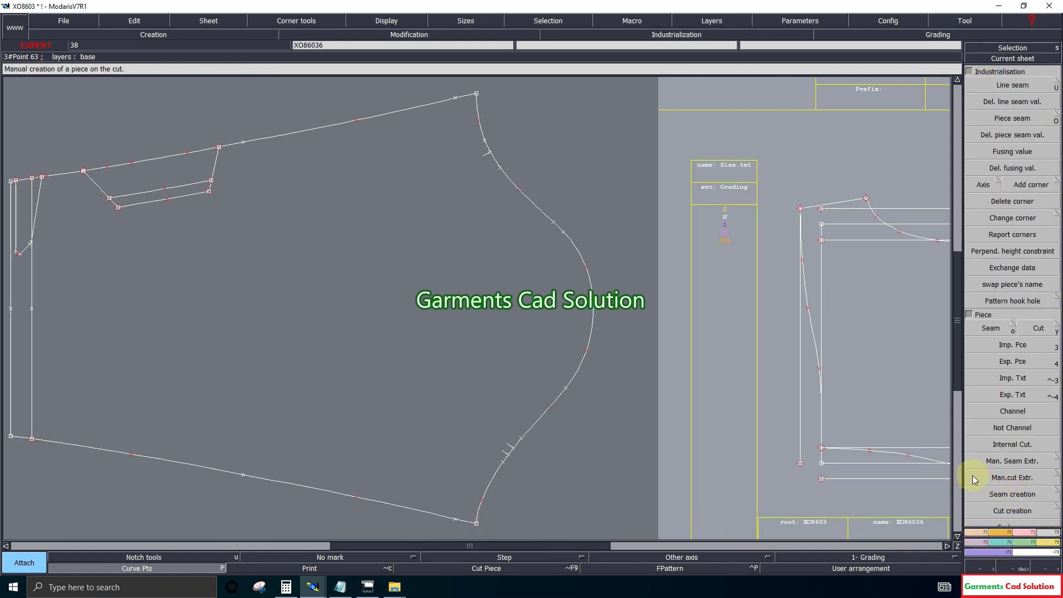
left_click(611, 515)
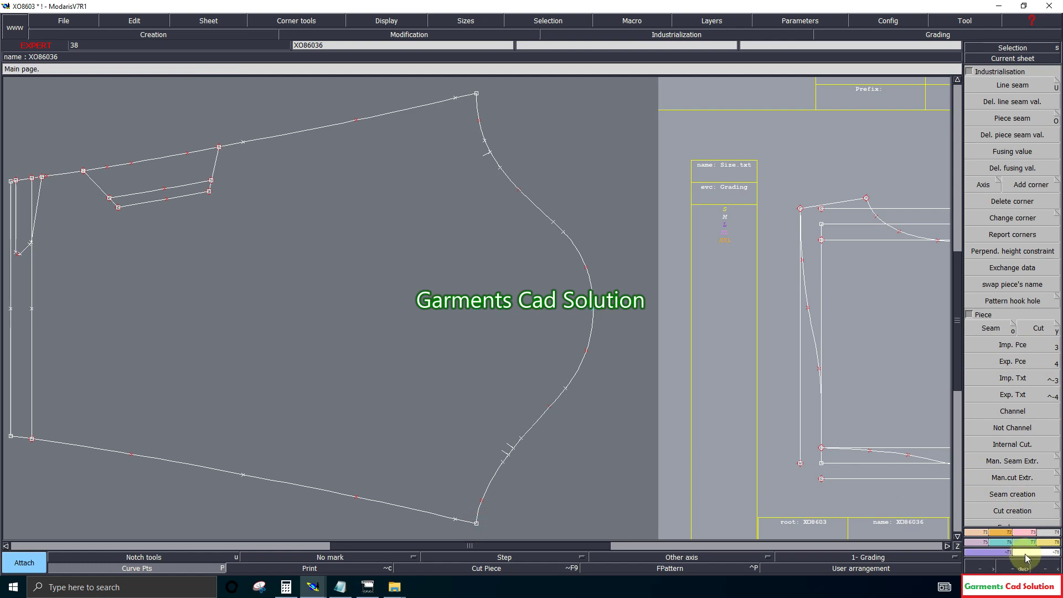
left_click(1045, 552)
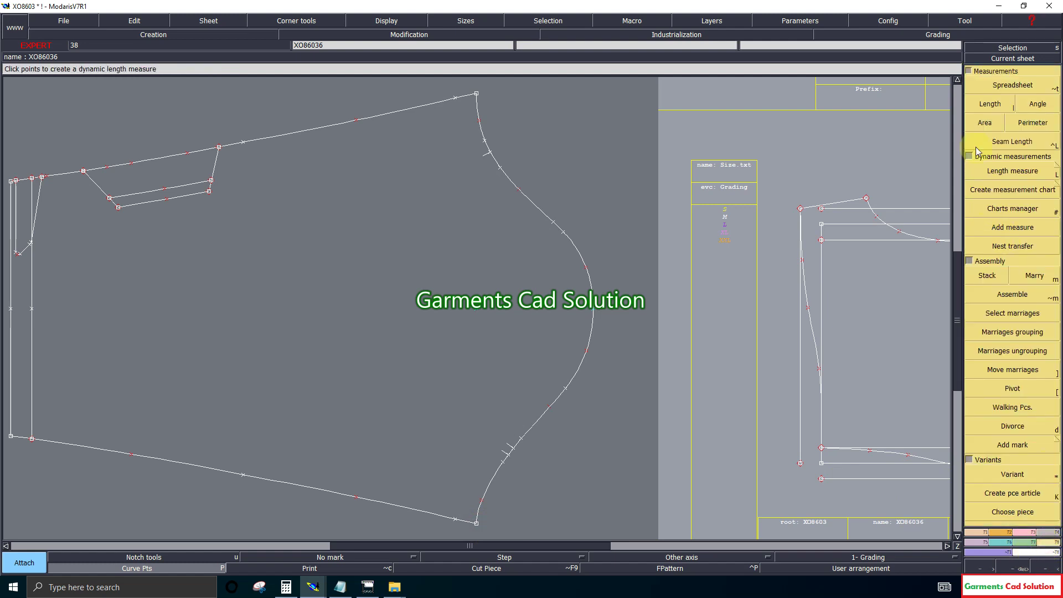
left_click(984, 110)
left_click(476, 521)
left_click(483, 108)
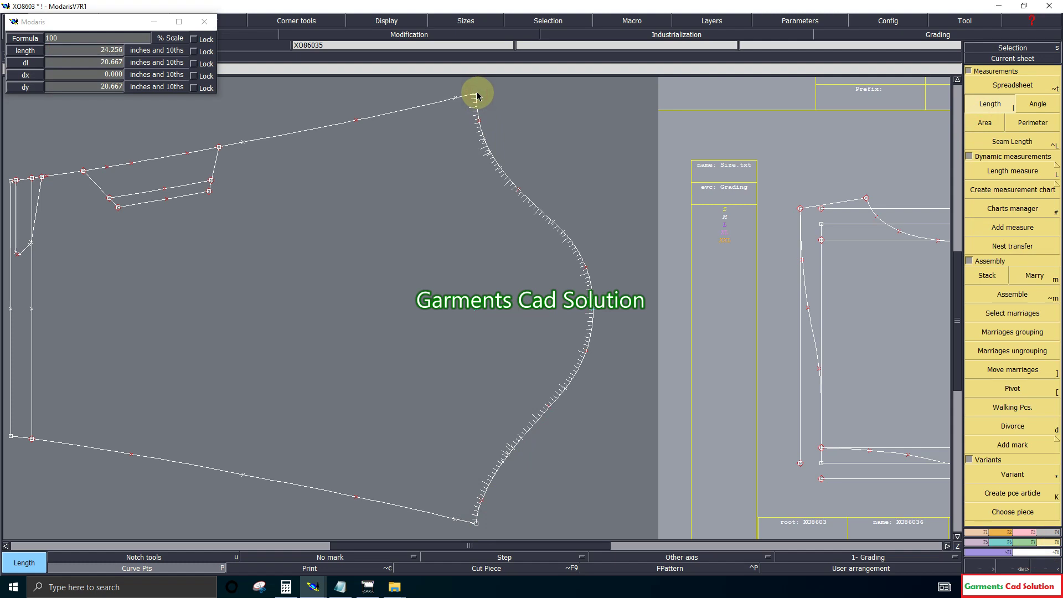
left_click(530, 244)
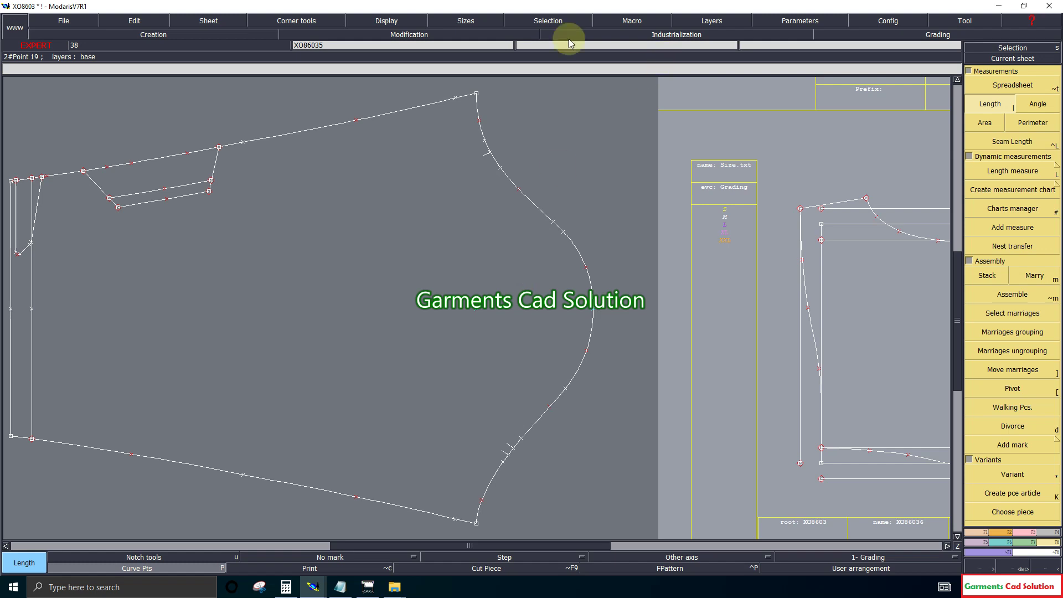
Step: Lengthen the armhole curve between its end points to a target of 24.125 inches
key("F3")
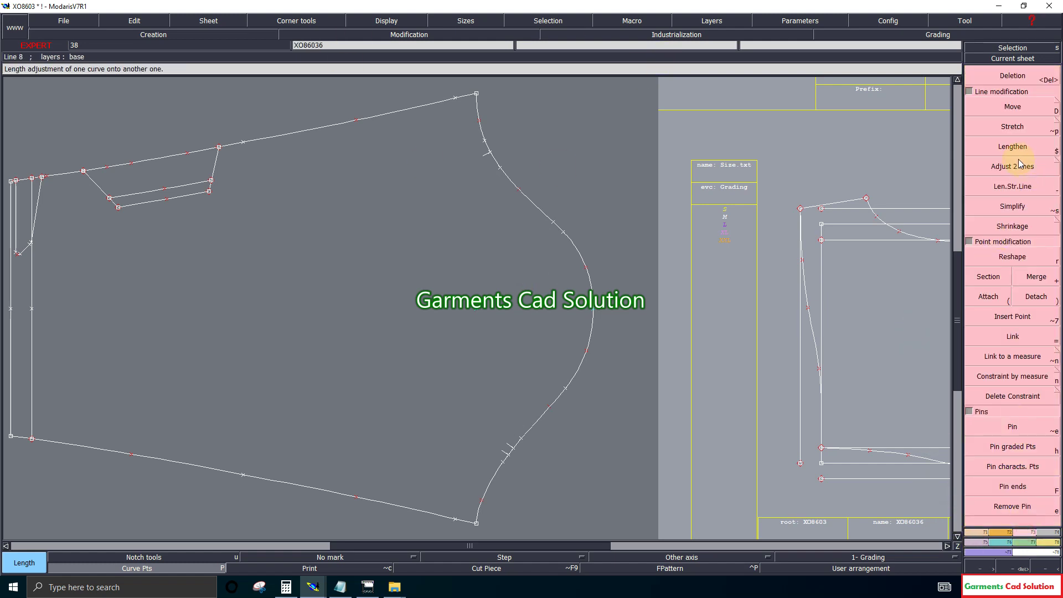
left_click(1025, 147)
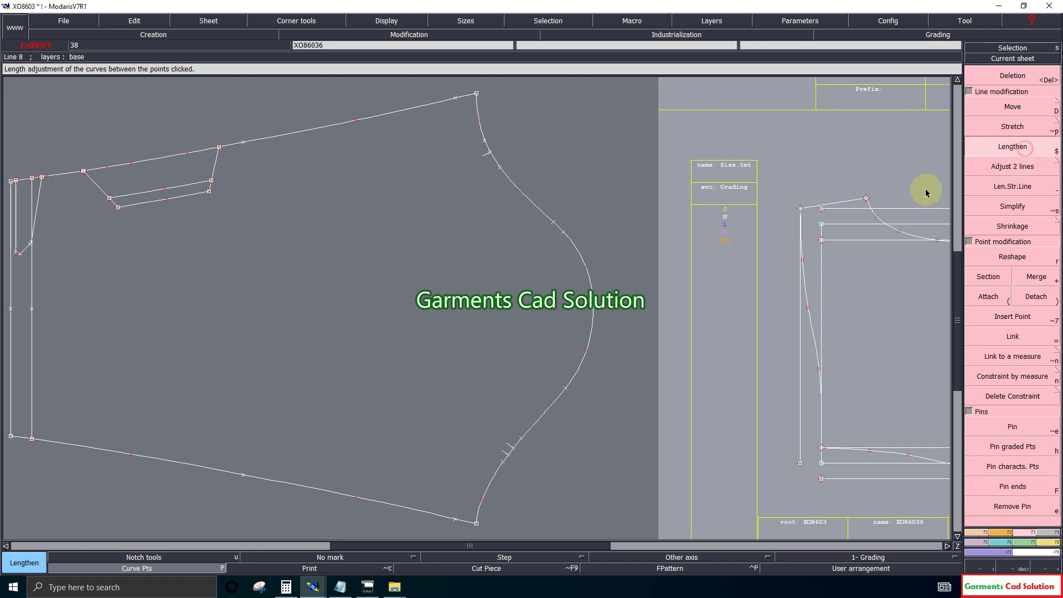
left_click(476, 95)
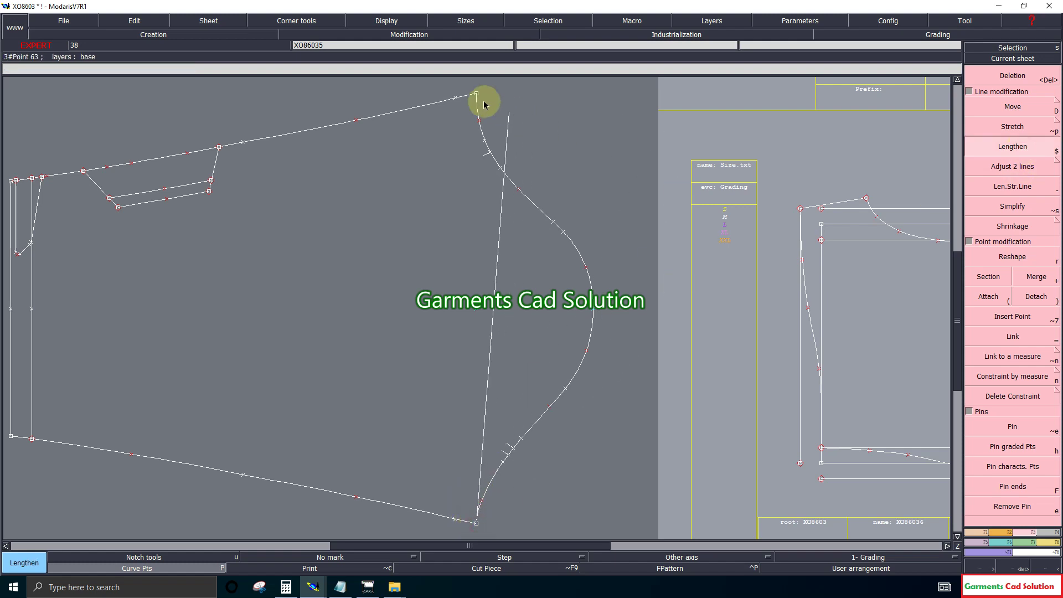
left_click(476, 96)
type("24.125")
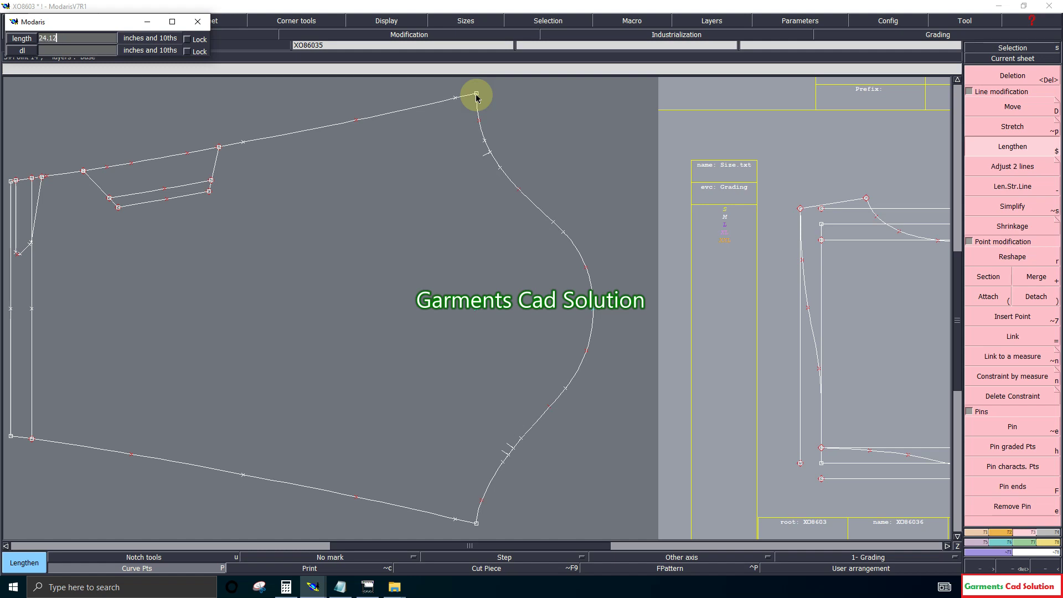
key("Return")
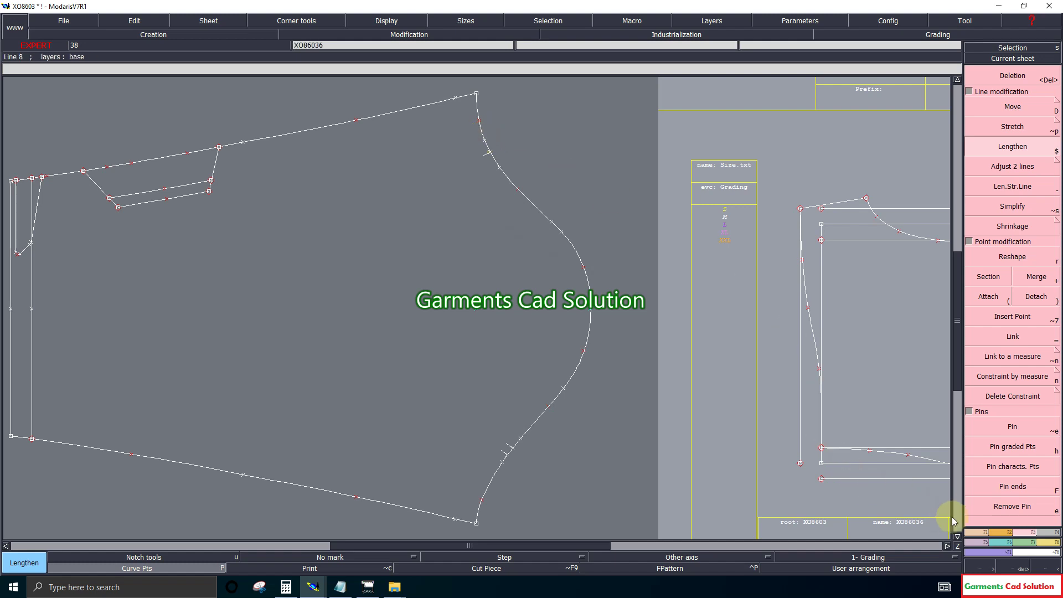
Step: Re-measure the shortened armhole curve between its bottom and top points
left_click(957, 546)
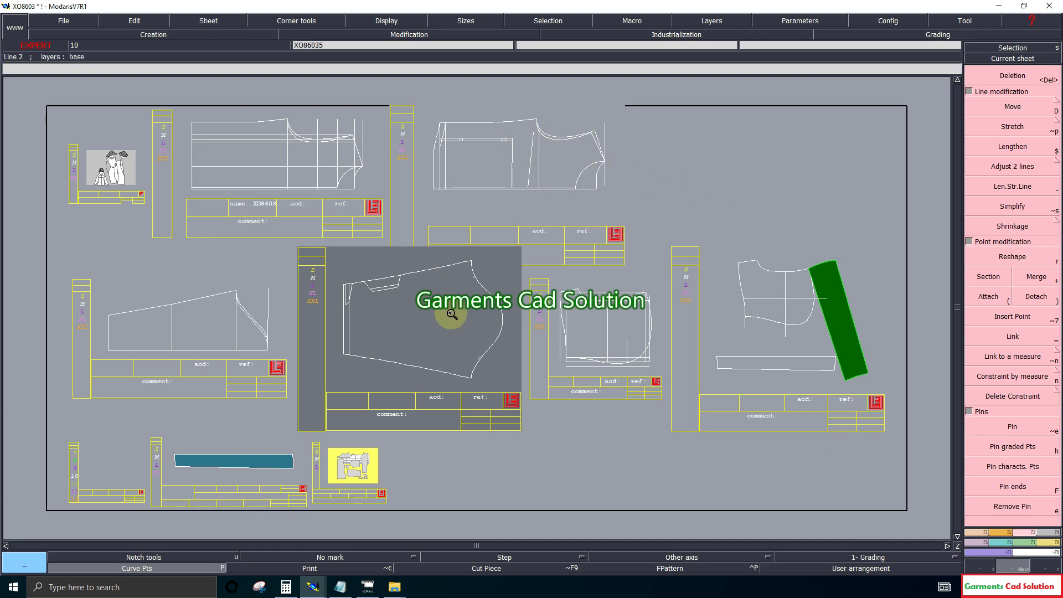
left_click_drag(320, 259, 540, 398)
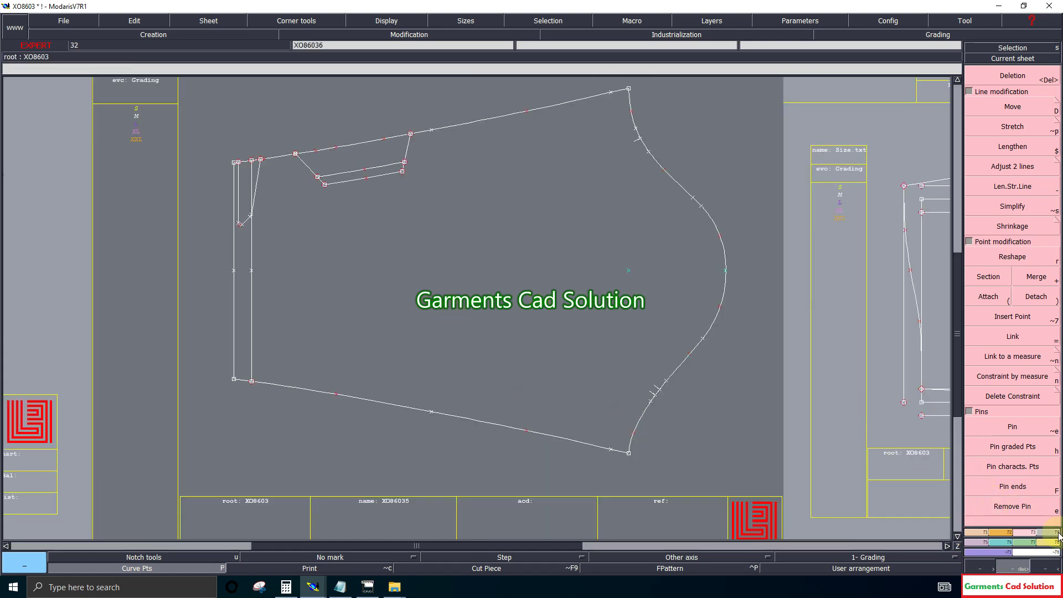
left_click(1052, 540)
left_click(990, 103)
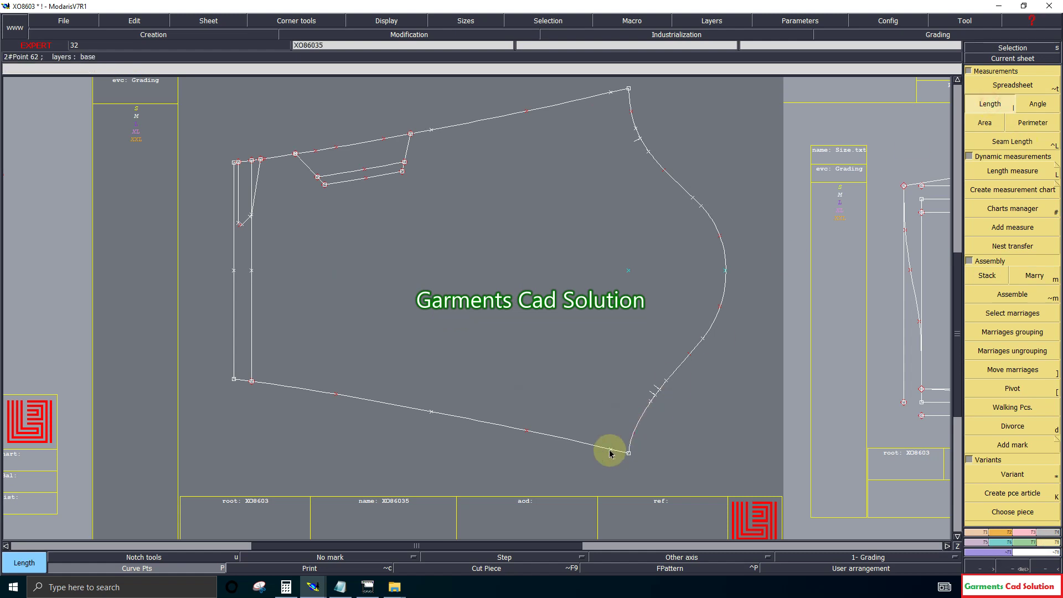
left_click(629, 453)
left_click(629, 89)
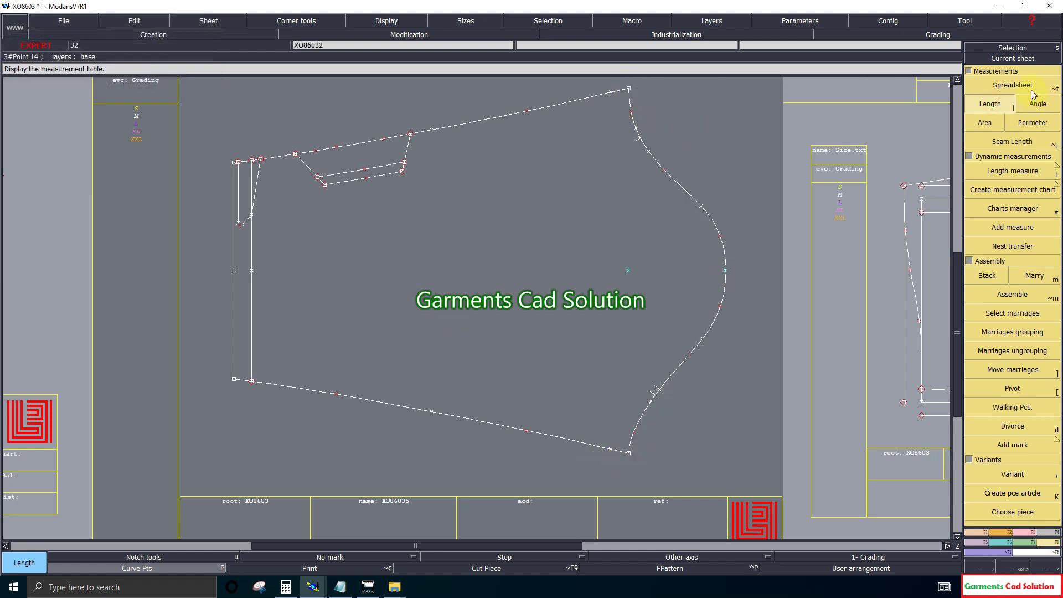
Step: Clear all rows from the measurement spreadsheet and close it
left_click(1013, 84)
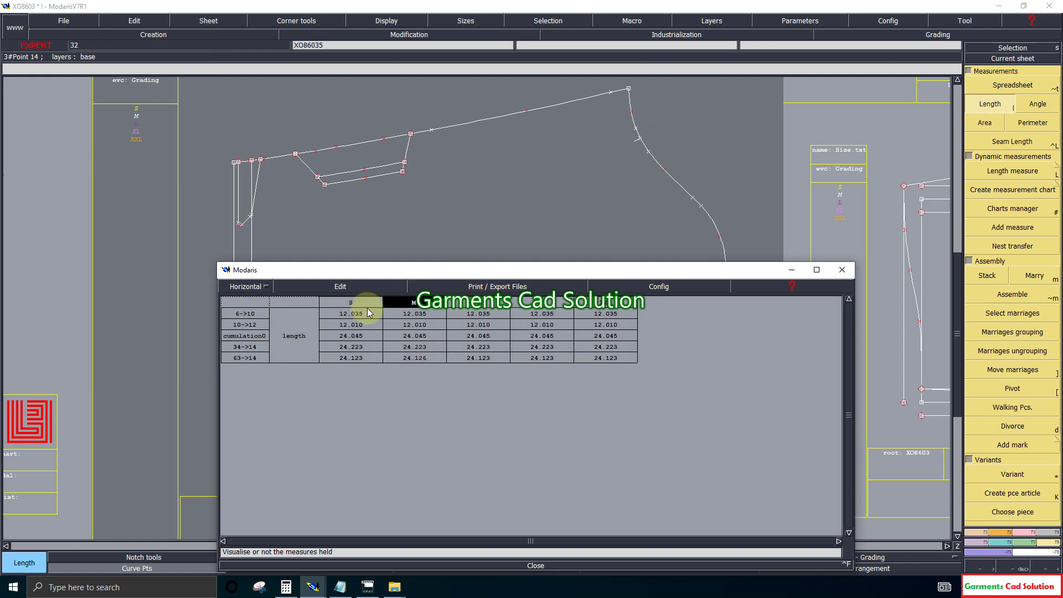
left_click(356, 289)
left_click(307, 331)
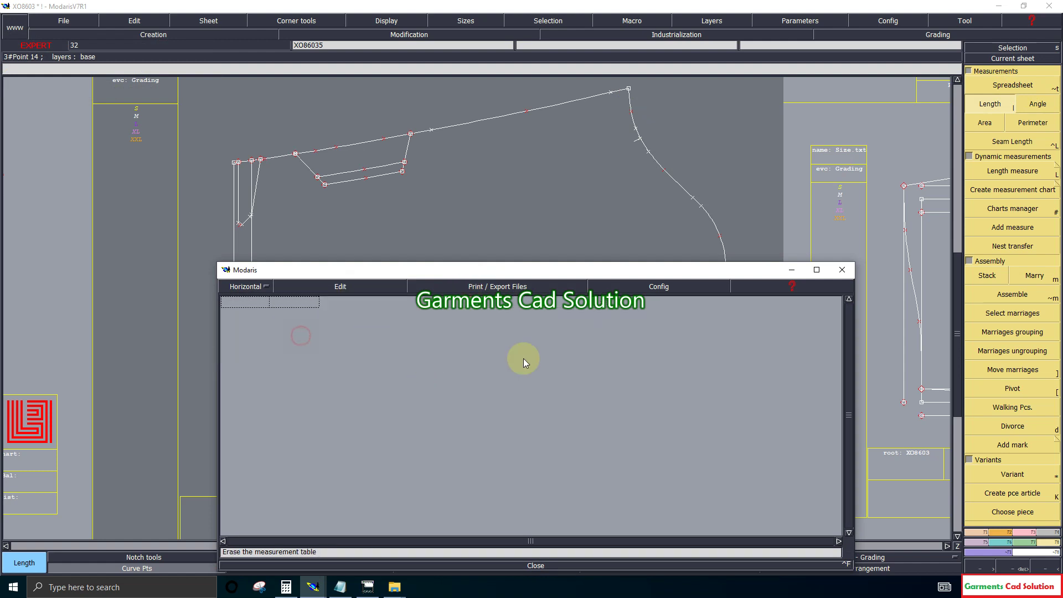
left_click(533, 565)
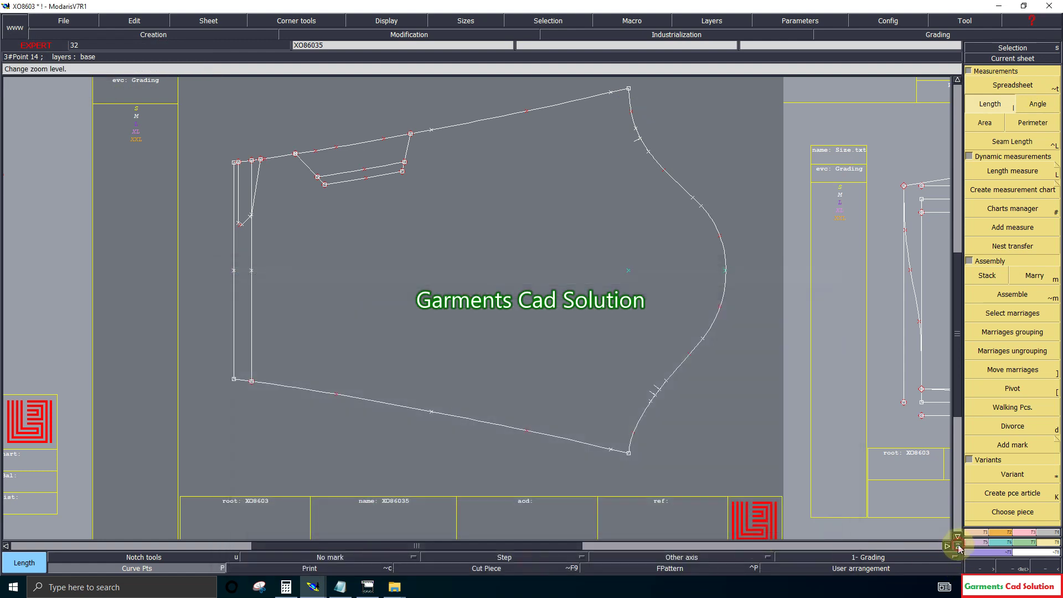
left_click(957, 546)
left_click(620, 446)
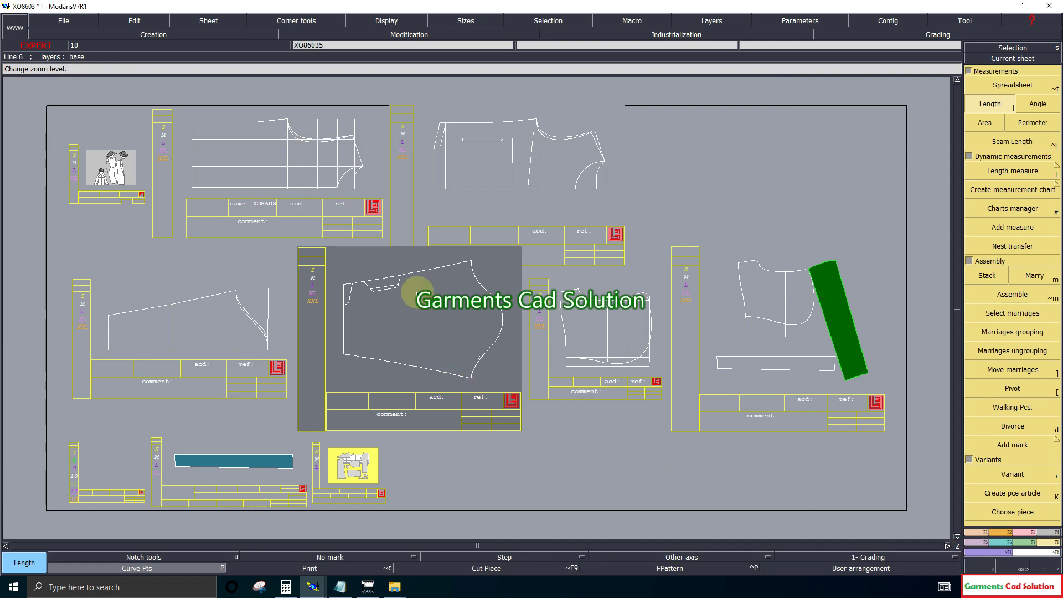
Step: Zoom in on the centre bodice and measure its left edge height of 12.250
left_click(1016, 568)
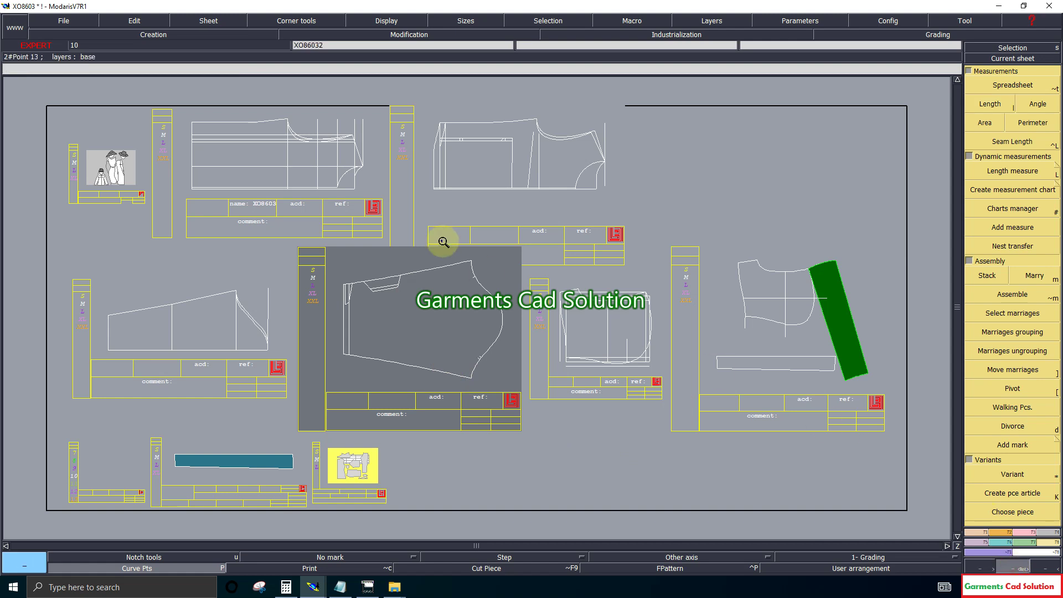
left_click_drag(338, 250, 493, 383)
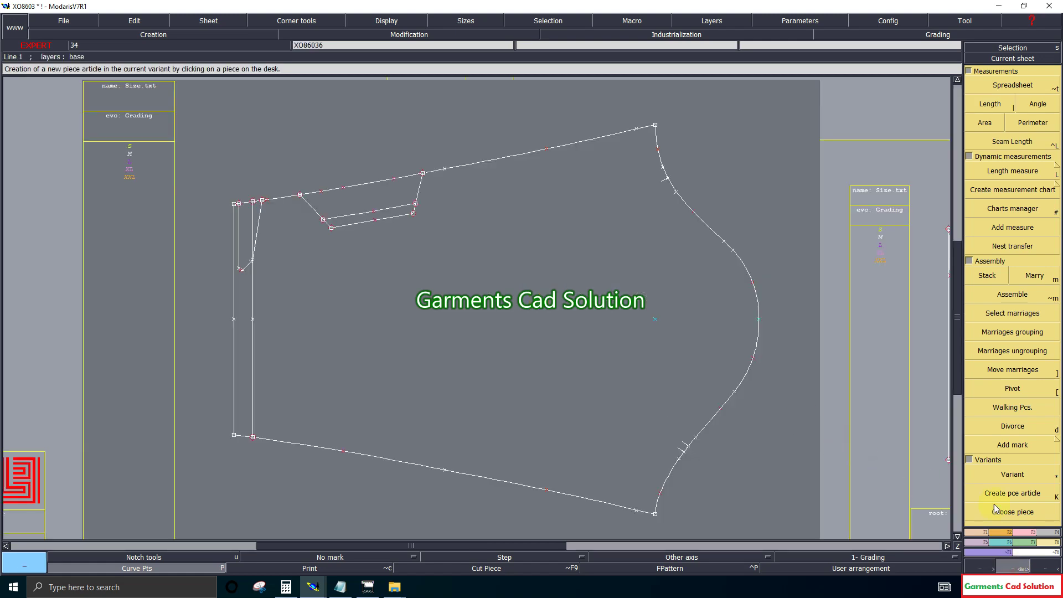
left_click(990, 104)
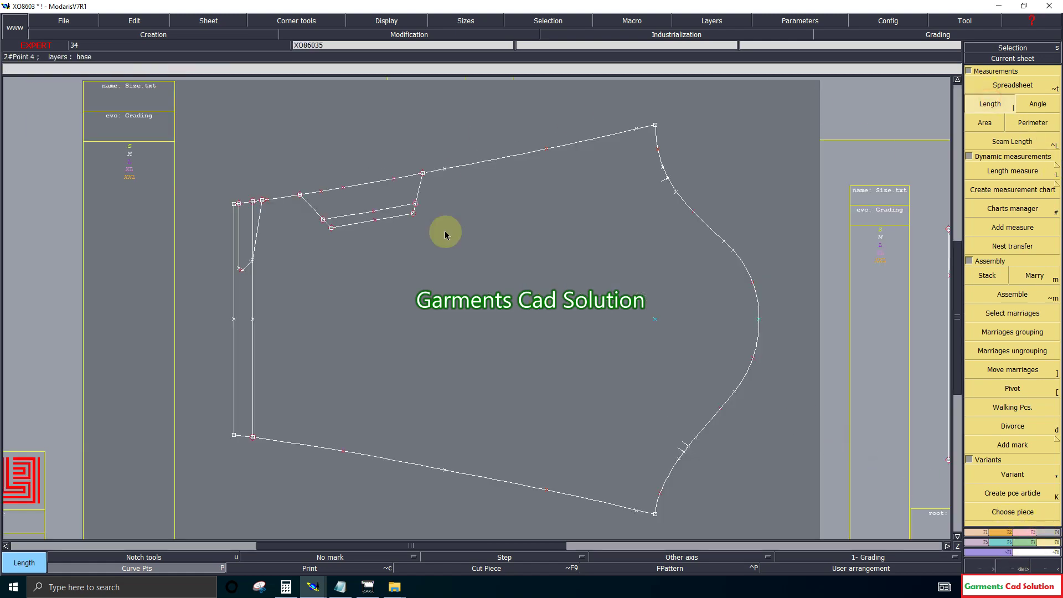
left_click(444, 474)
left_click(445, 169)
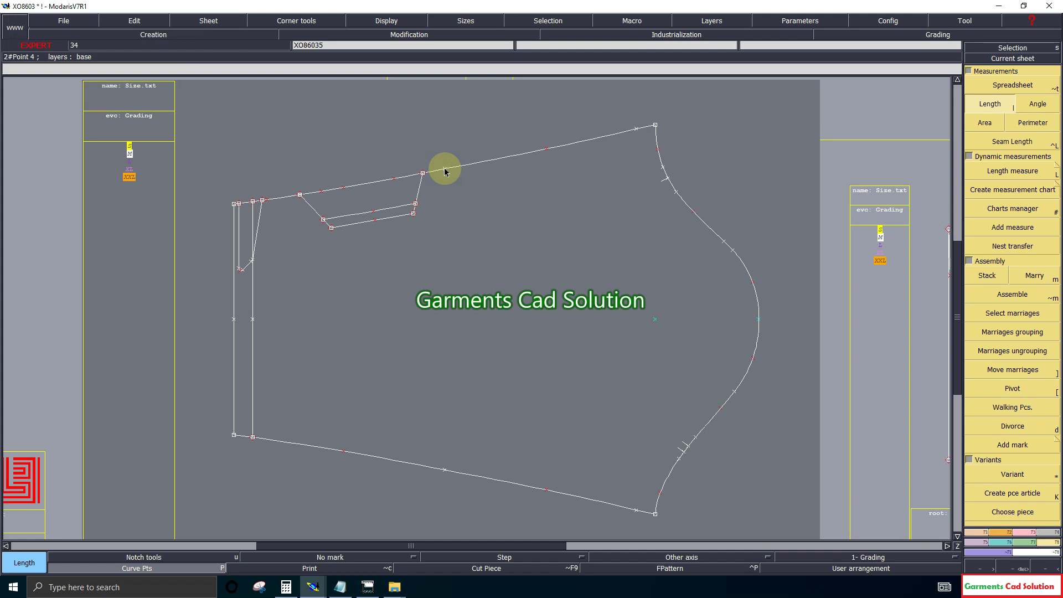
left_click(201, 566)
left_click(236, 204)
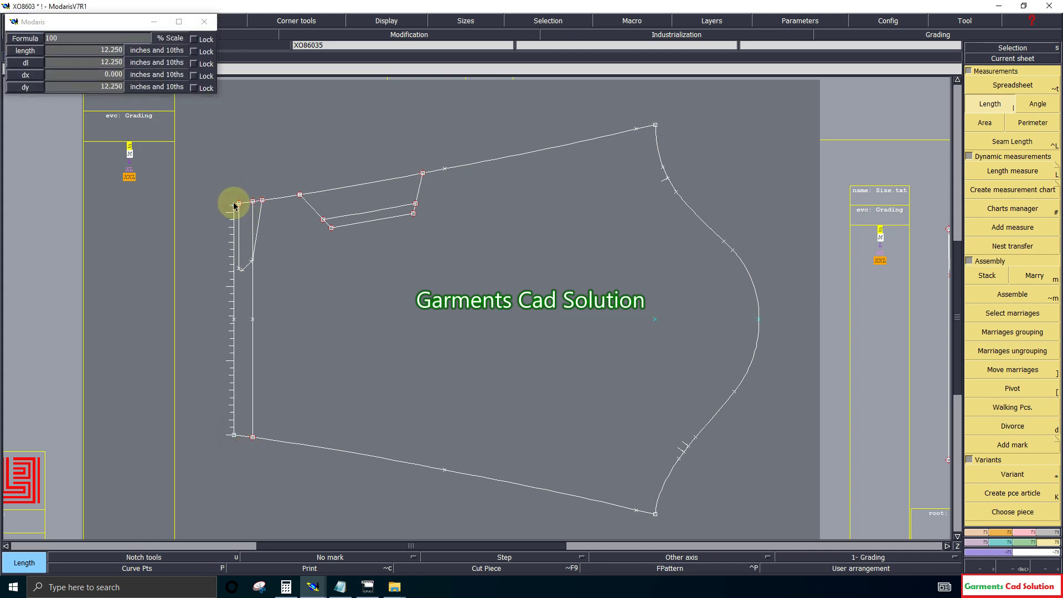
left_click(201, 149)
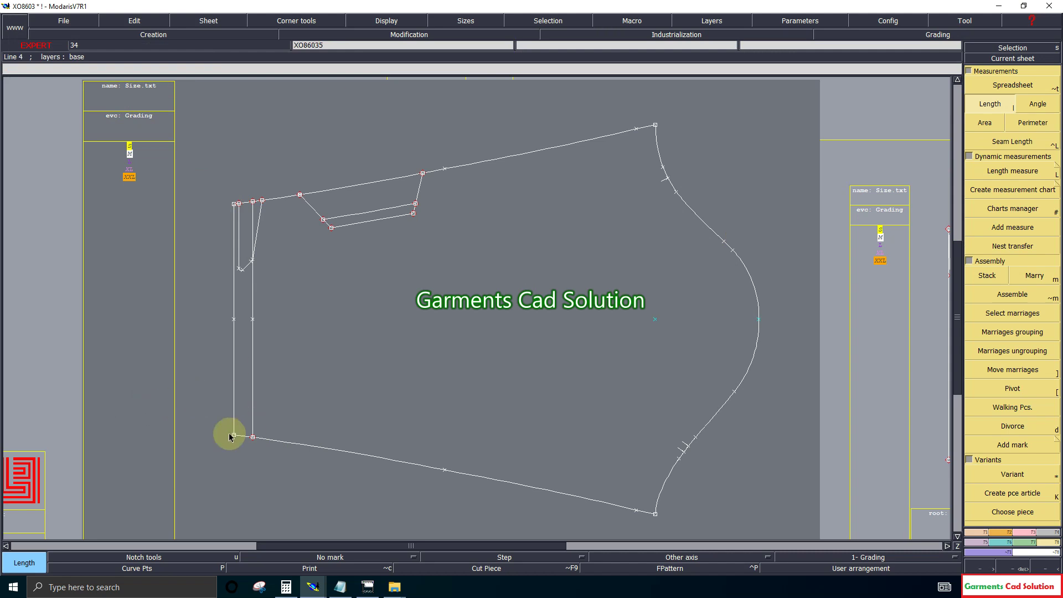
left_click(233, 205)
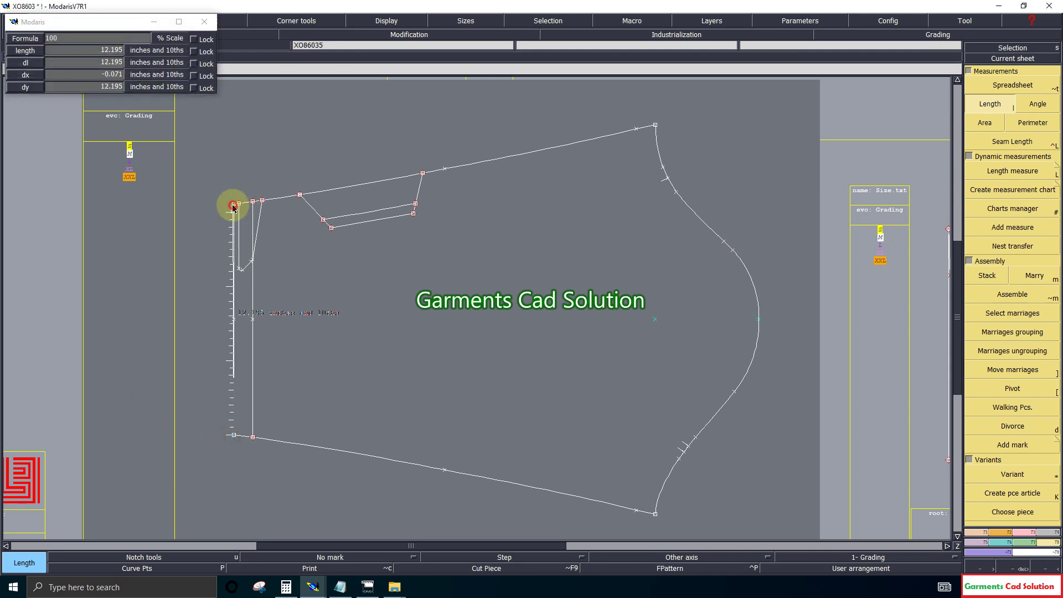
left_click(233, 207)
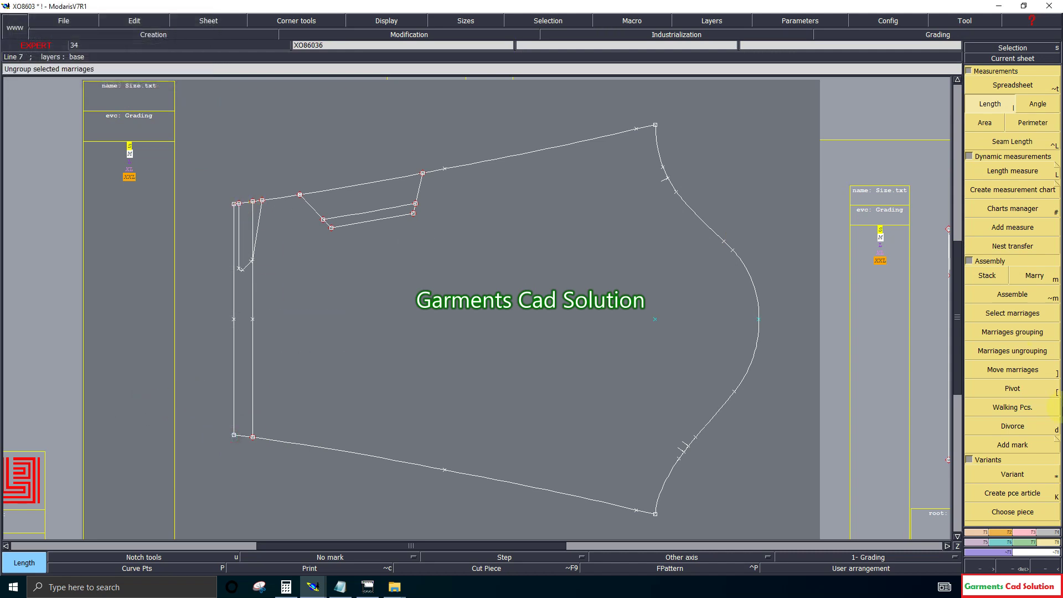
left_click(421, 513)
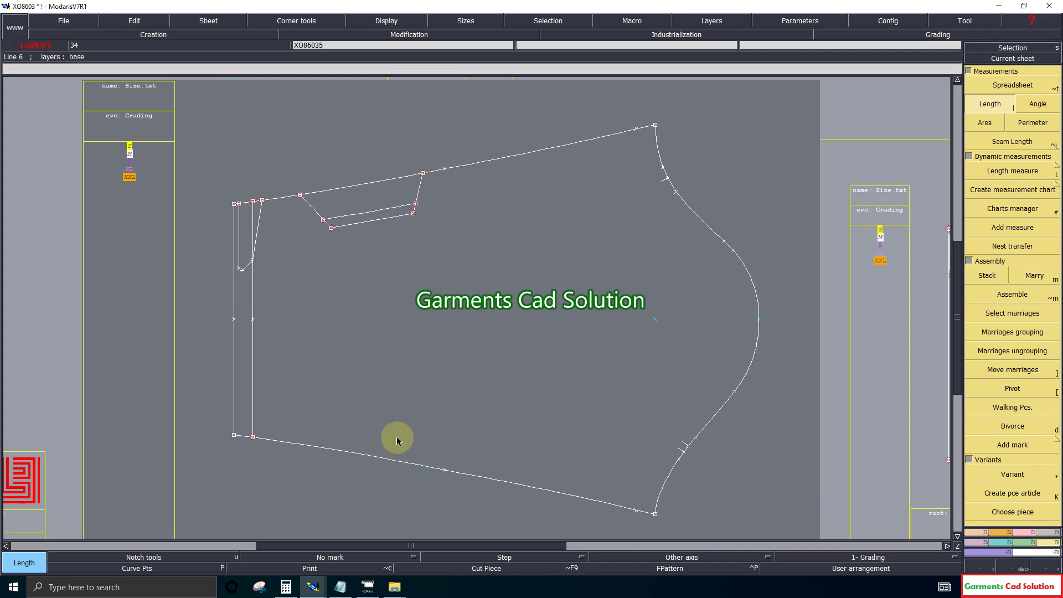
Step: Pin the boxed points in place, then select and clear the piece's left-edge lines
left_click(1025, 532)
left_click(1012, 426)
left_click_drag(217, 306, 293, 357)
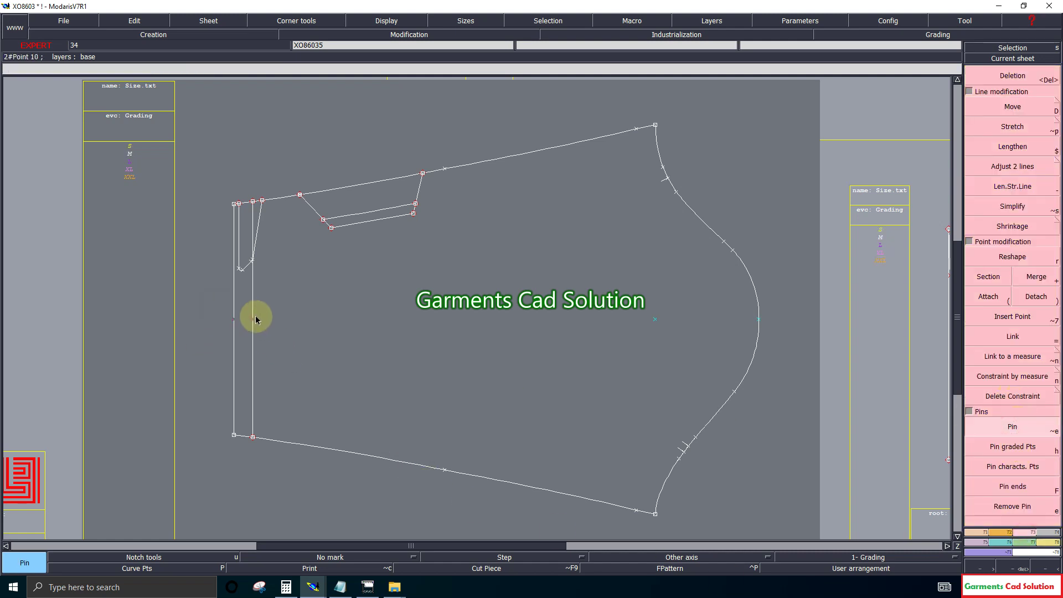
left_click(1012, 108)
mouse_move(207, 136)
left_mouse_down()
mouse_move(414, 288)
mouse_move(289, 298)
left_mouse_up()
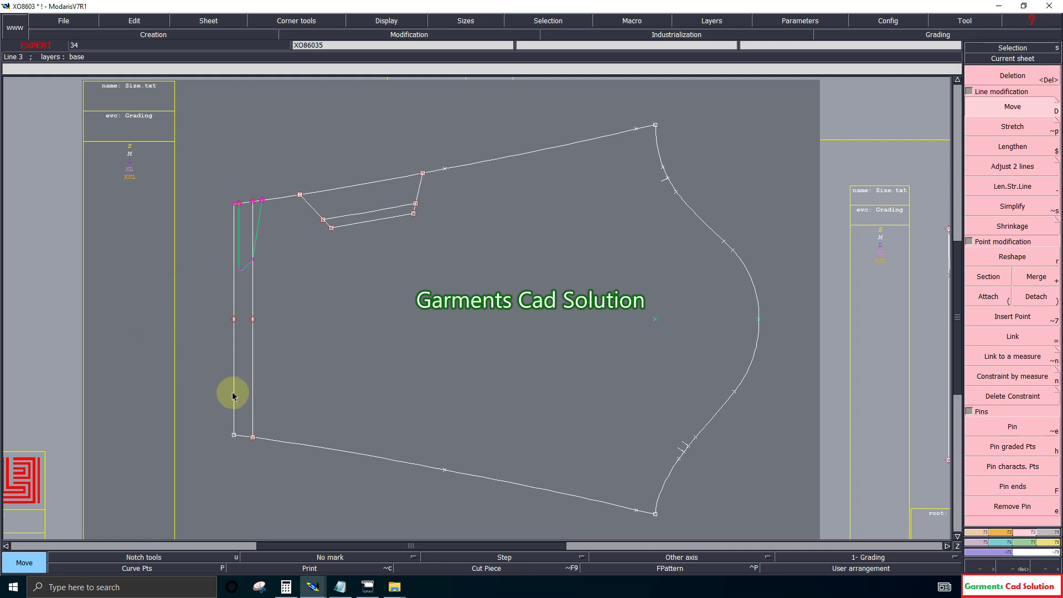
left_click(518, 321)
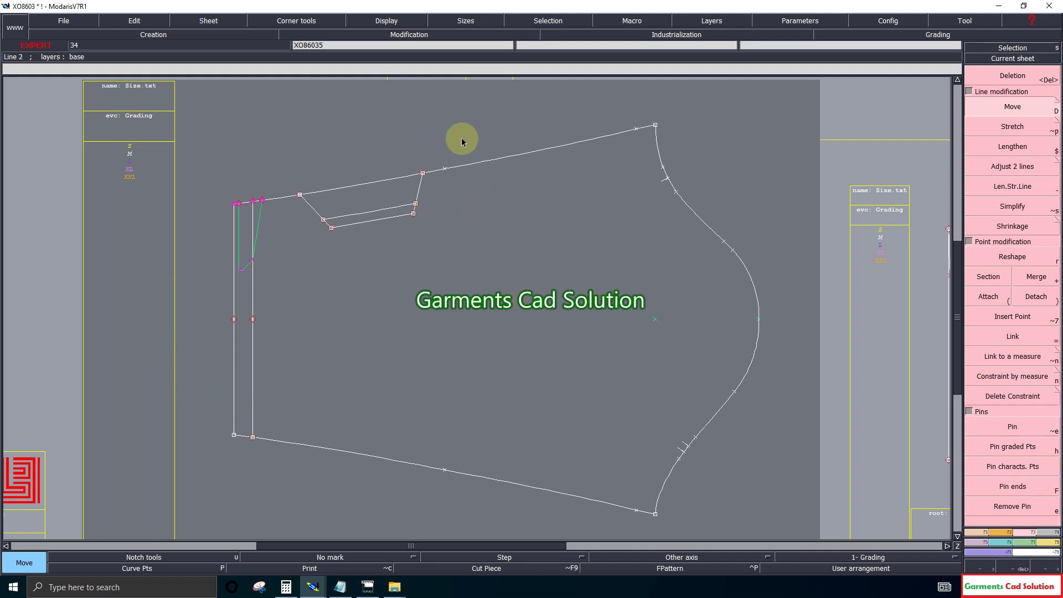
Step: Confirm the piece's left edge measures 11.942 and pin the notch points on its top and bottom lines
left_click(1047, 543)
left_click(990, 104)
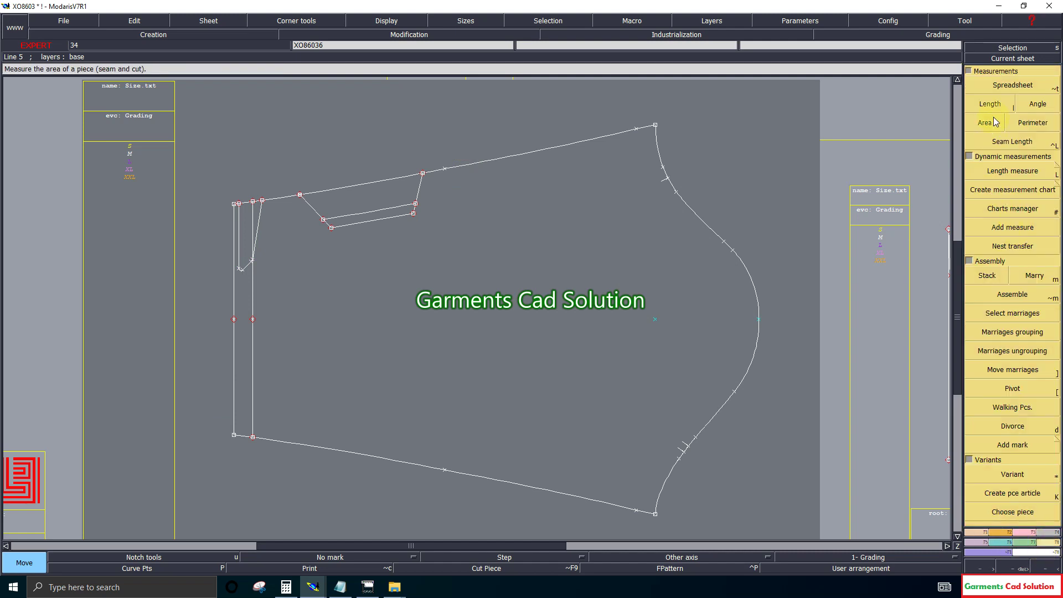
left_click(234, 435)
left_click(234, 205)
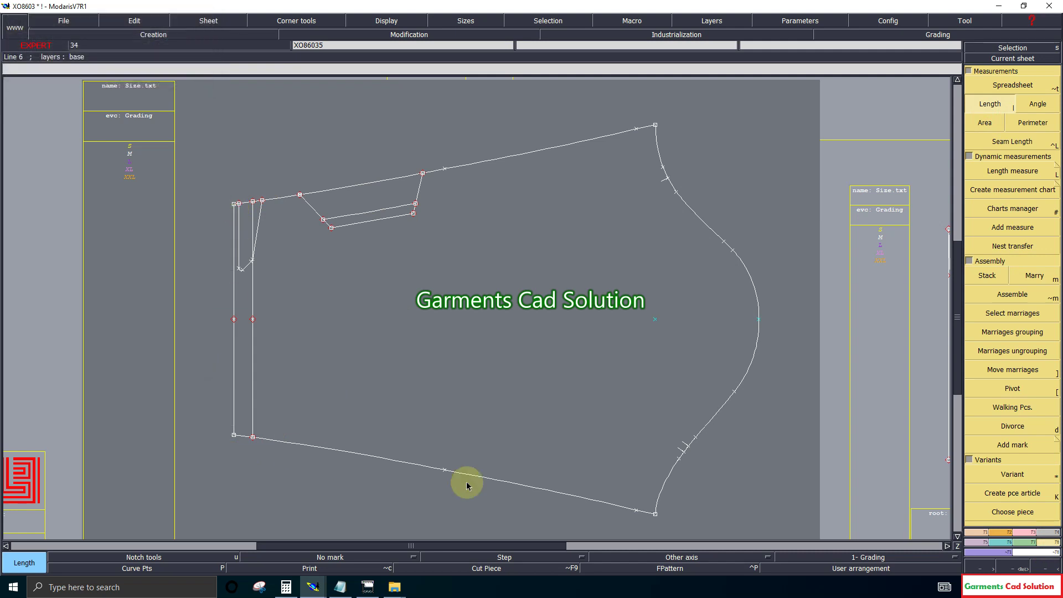
left_click(1026, 533)
left_click(1013, 435)
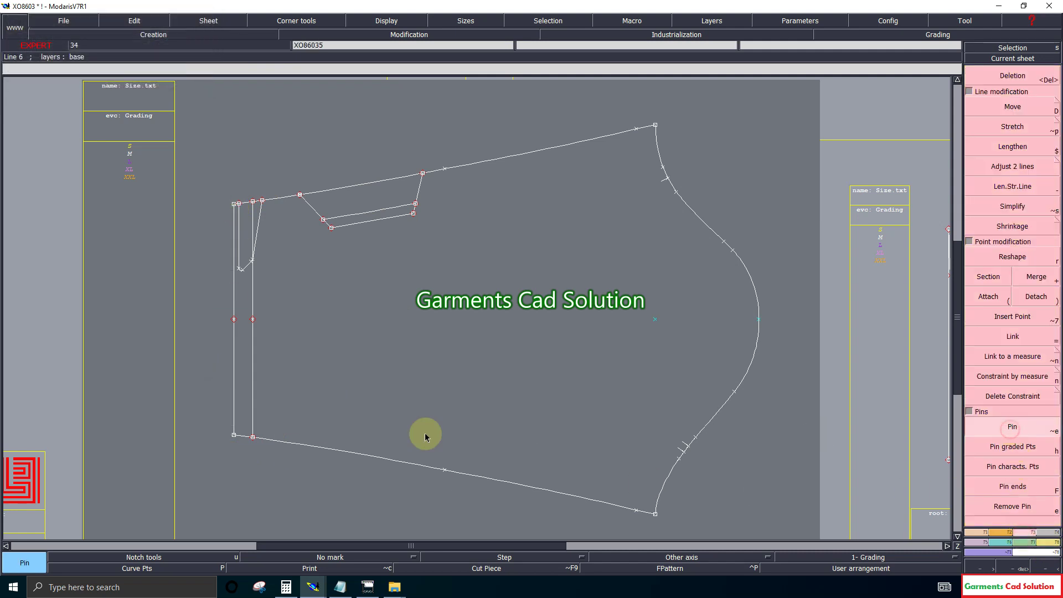
left_click(446, 471)
left_click(1008, 108)
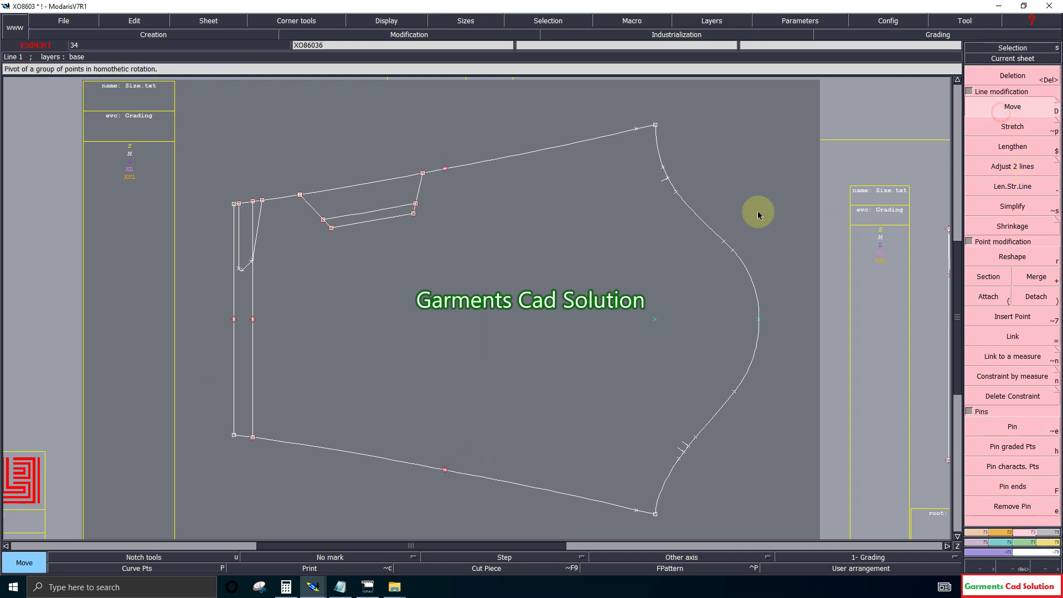
Step: Lower the piece's bottom-left corner point by 0.125 with zero horizontal shift
left_click(234, 435)
left_click_drag(232, 438, 233, 447)
type("0")
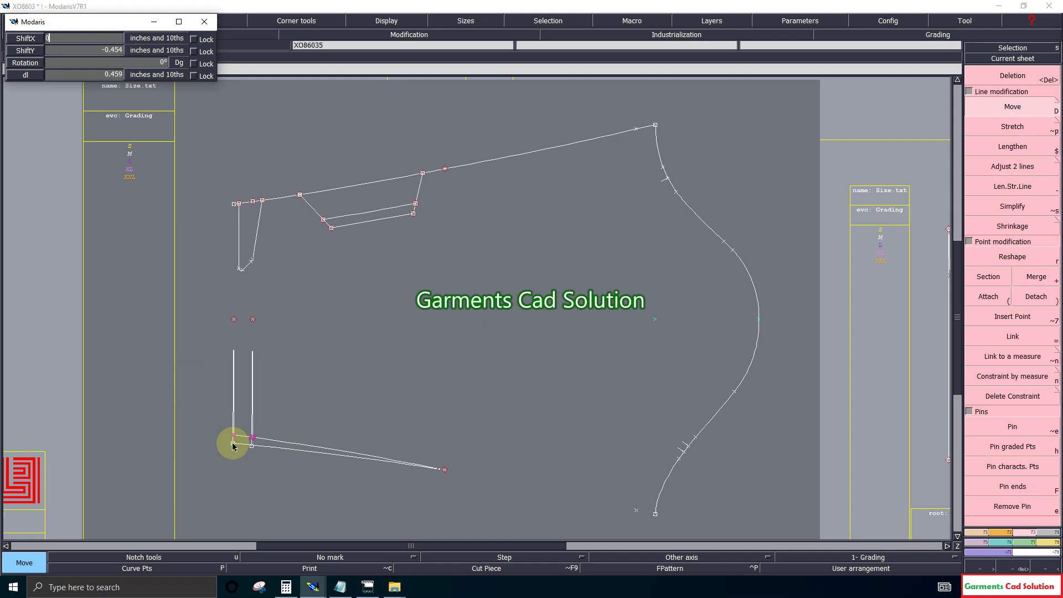
type("-0.125")
key("Return")
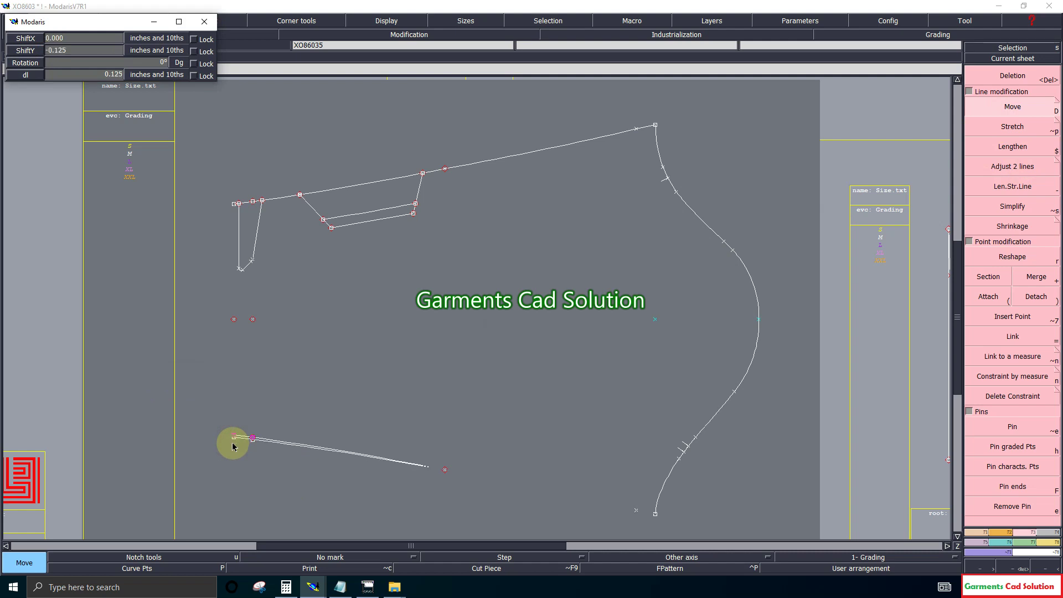
key("Return")
Step: Raise the piece's top-left points by 0.125 and zoom in on its upper-left area
left_click_drag(203, 179, 275, 295)
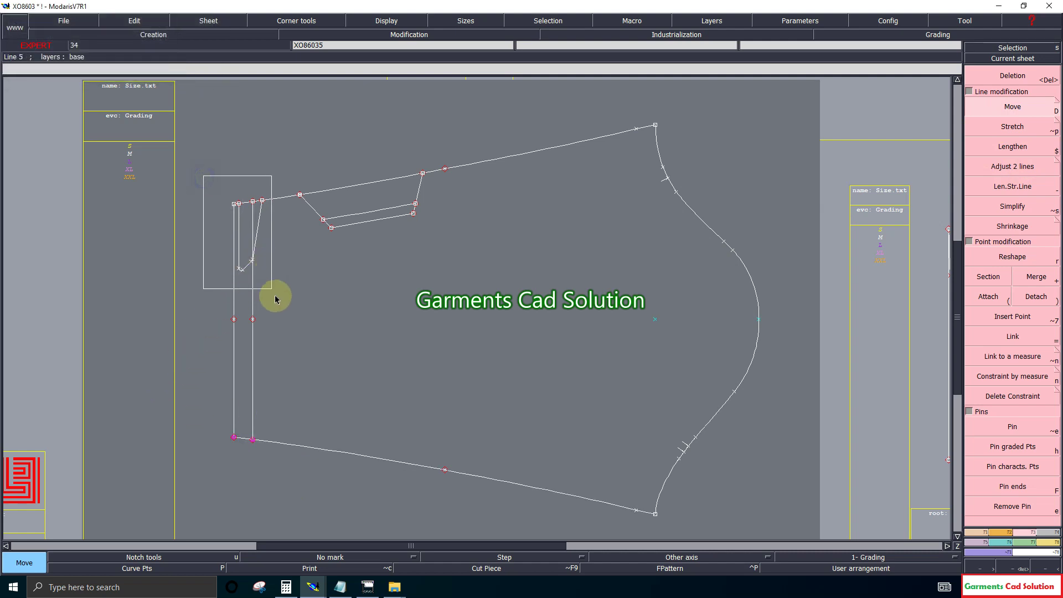
left_click_drag(237, 218, 235, 202)
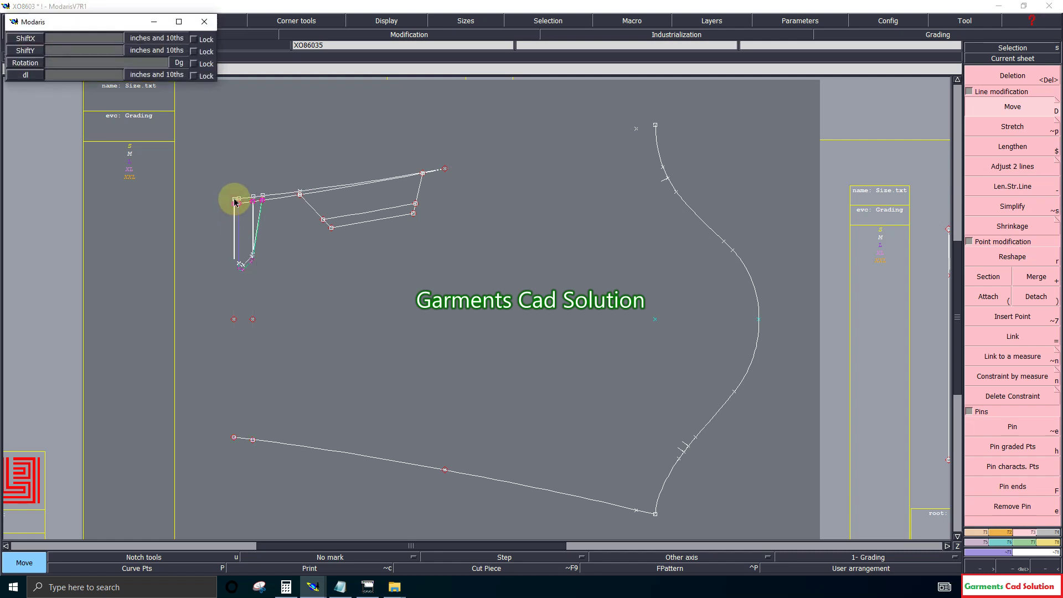
key("Tab")
key("Return")
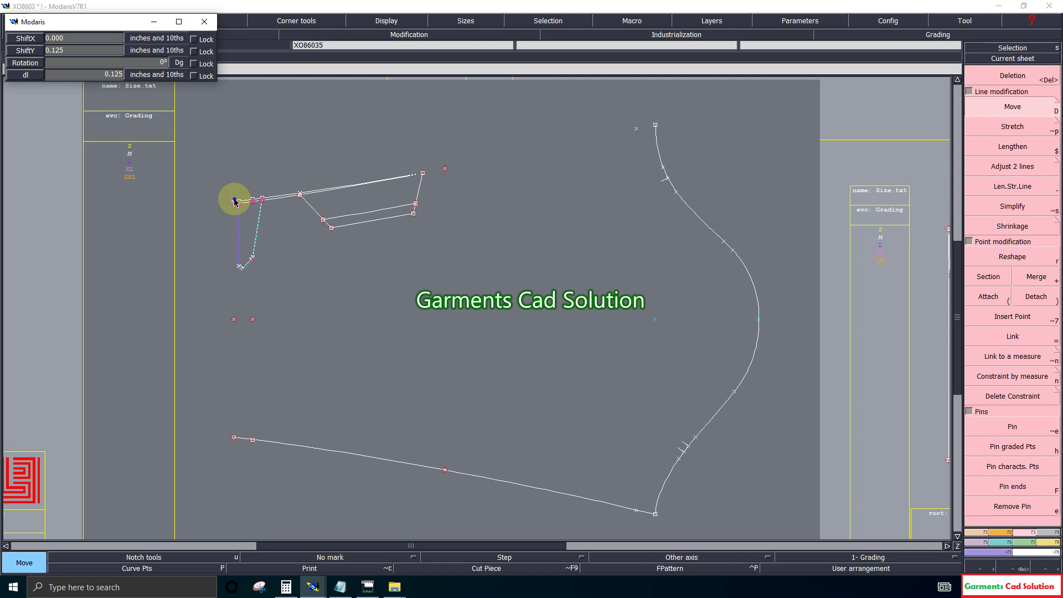
left_click(235, 203)
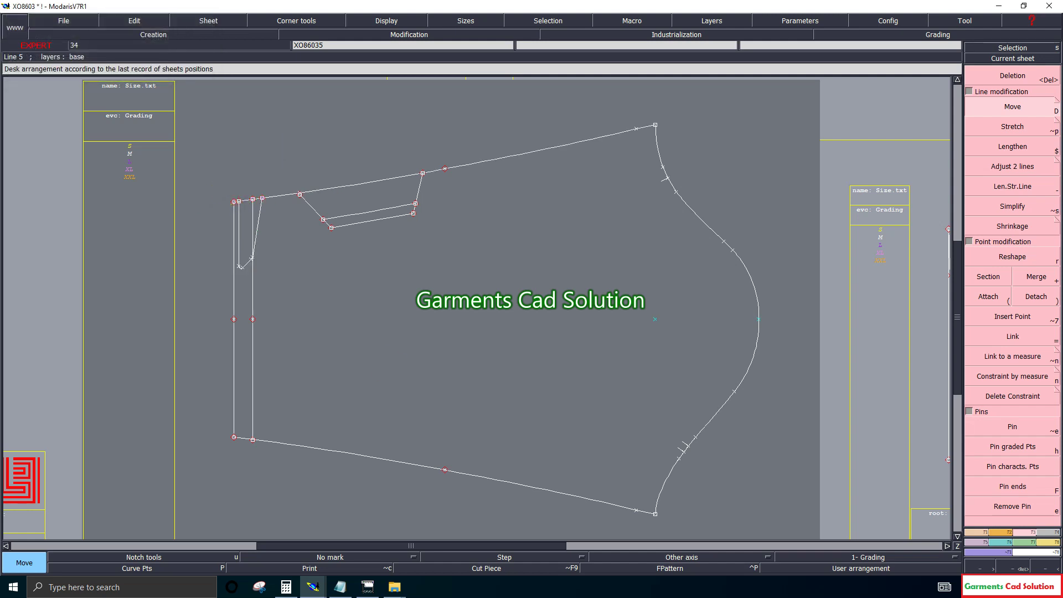
left_click(1020, 566)
left_click_drag(222, 172, 372, 469)
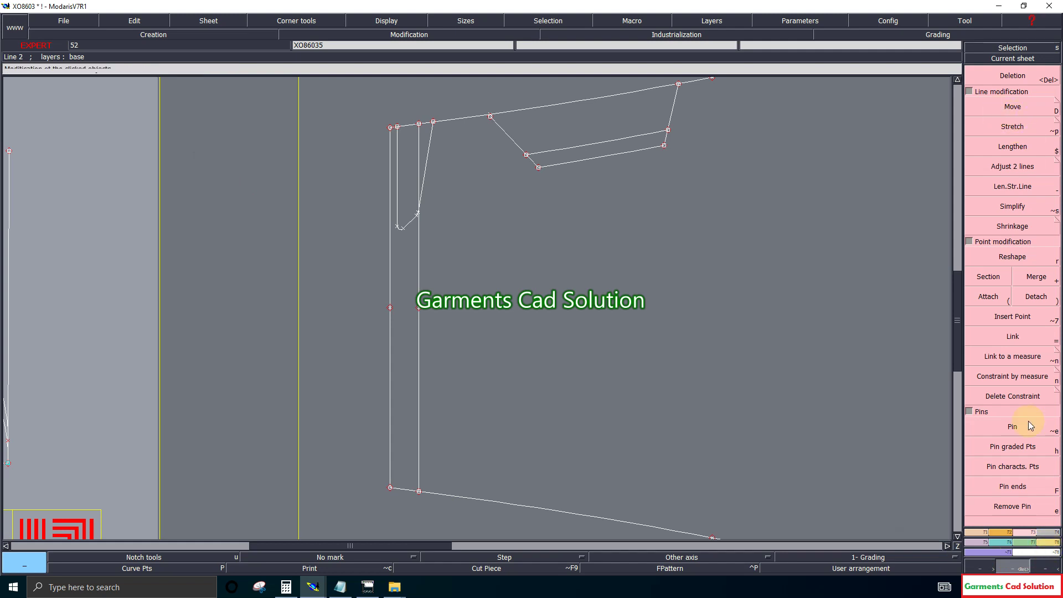
Step: Measure the piece's left edge, now reading 12.500
left_click(1046, 543)
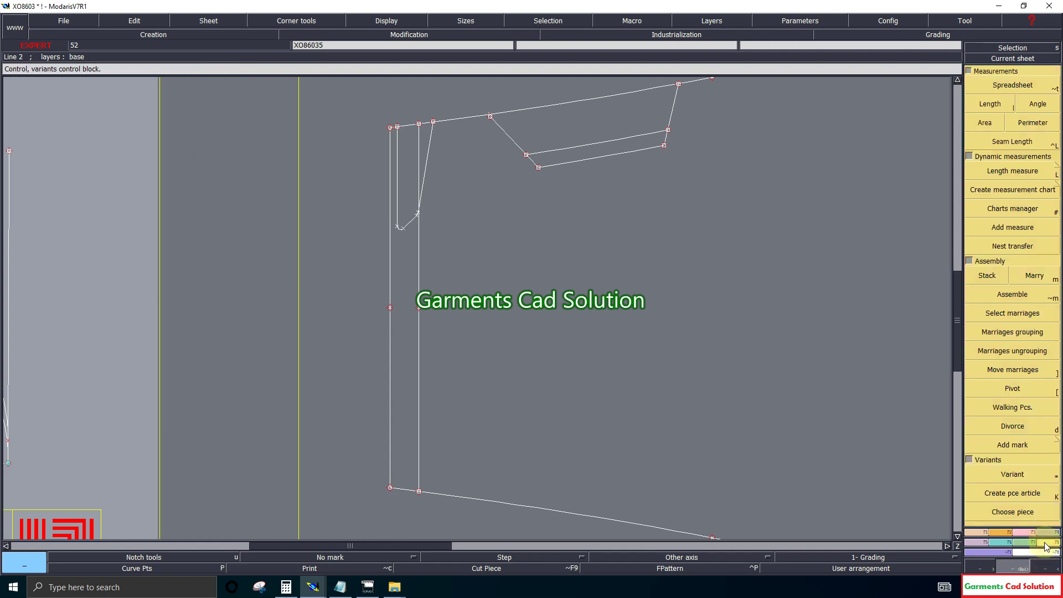
left_click(990, 104)
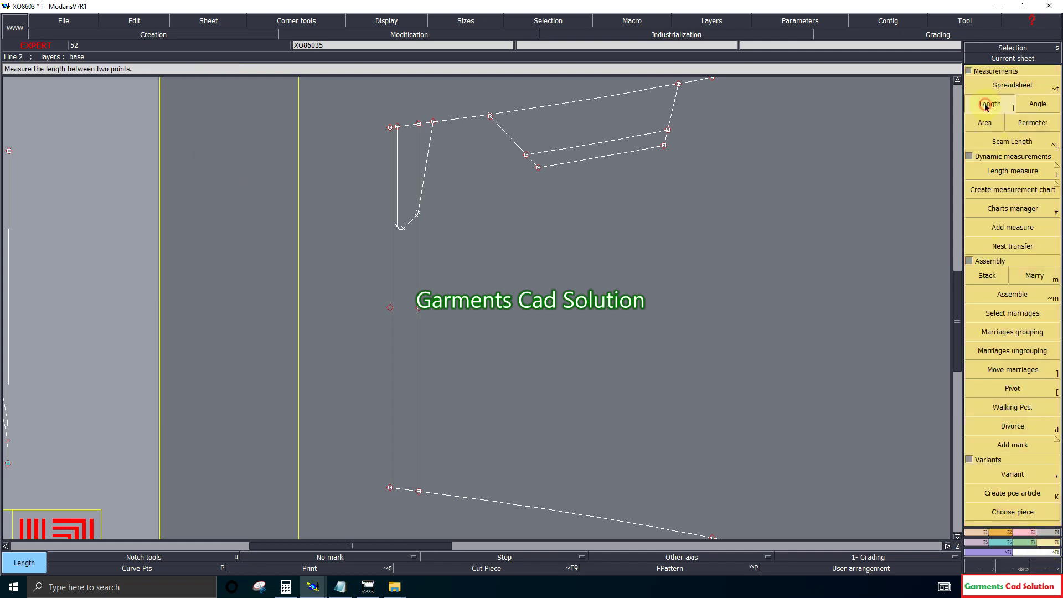
left_click(397, 485)
left_click(391, 129)
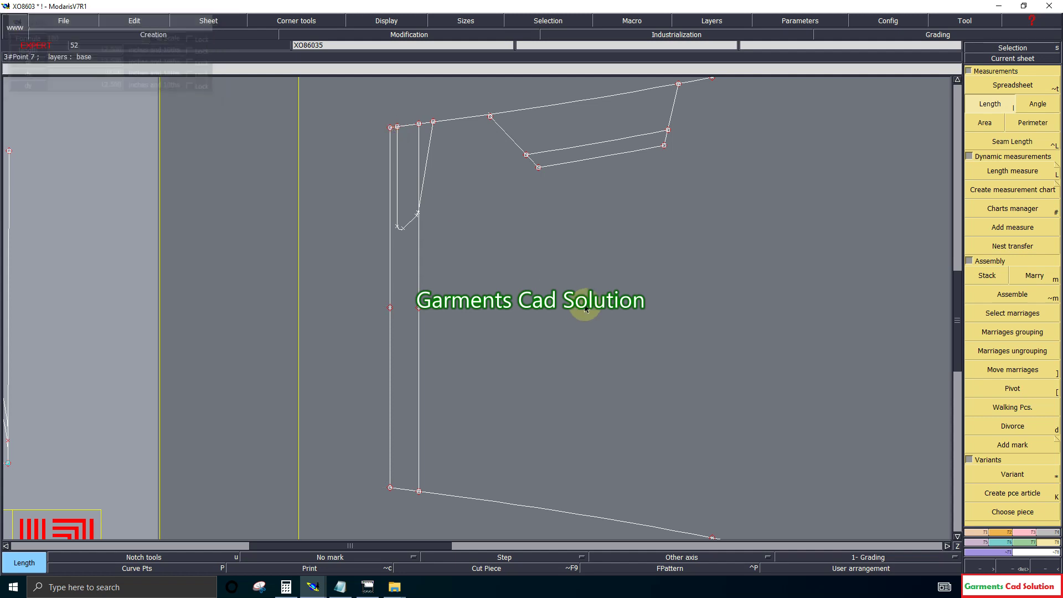
left_click(556, 361)
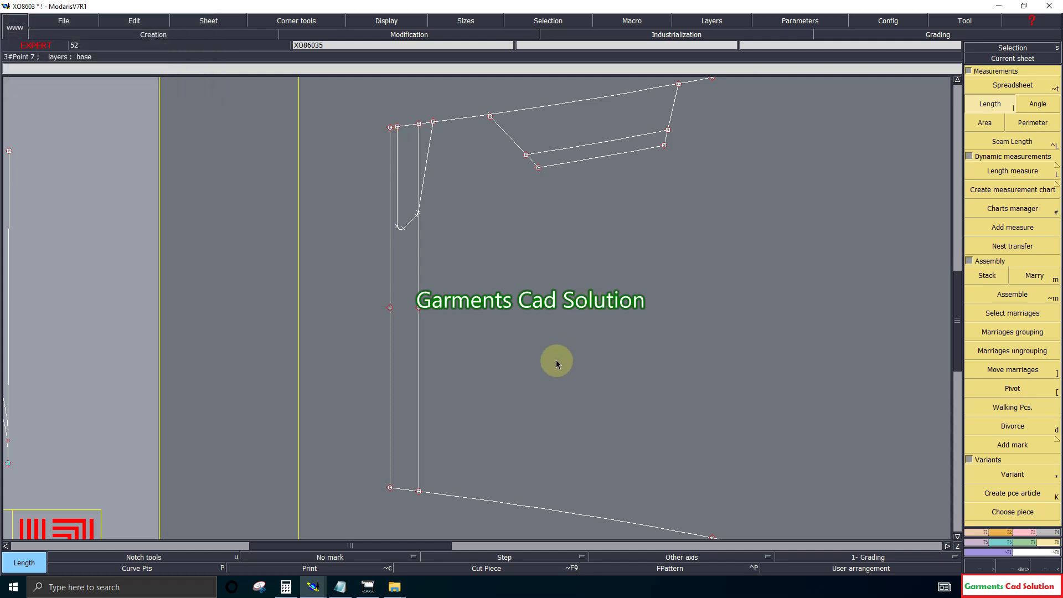
Step: Attach the end of the diagonal pocket line onto the piece's top line
left_click(1024, 532)
left_click(986, 168)
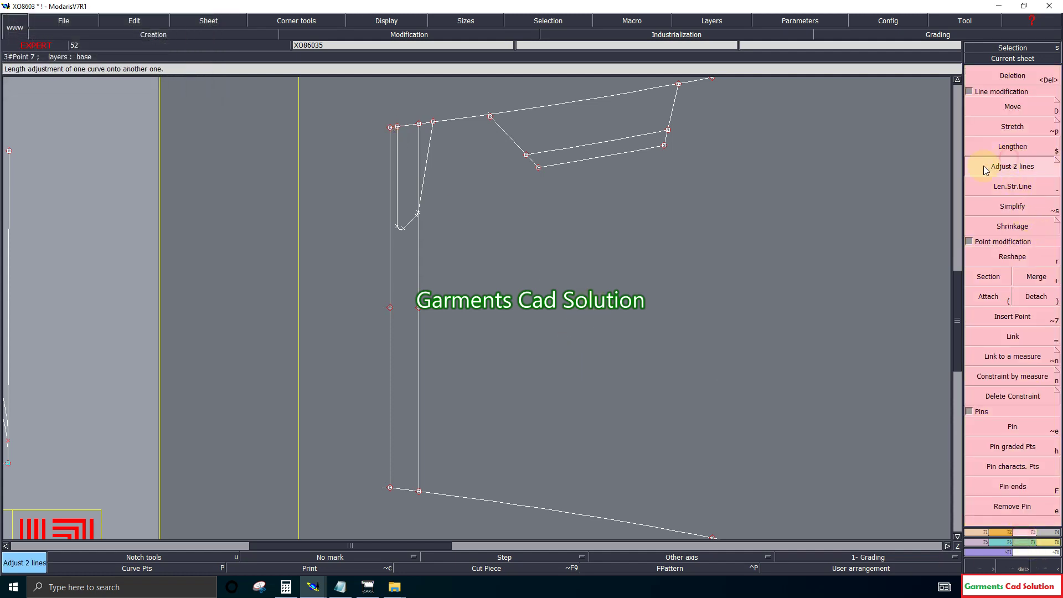
left_click(504, 128)
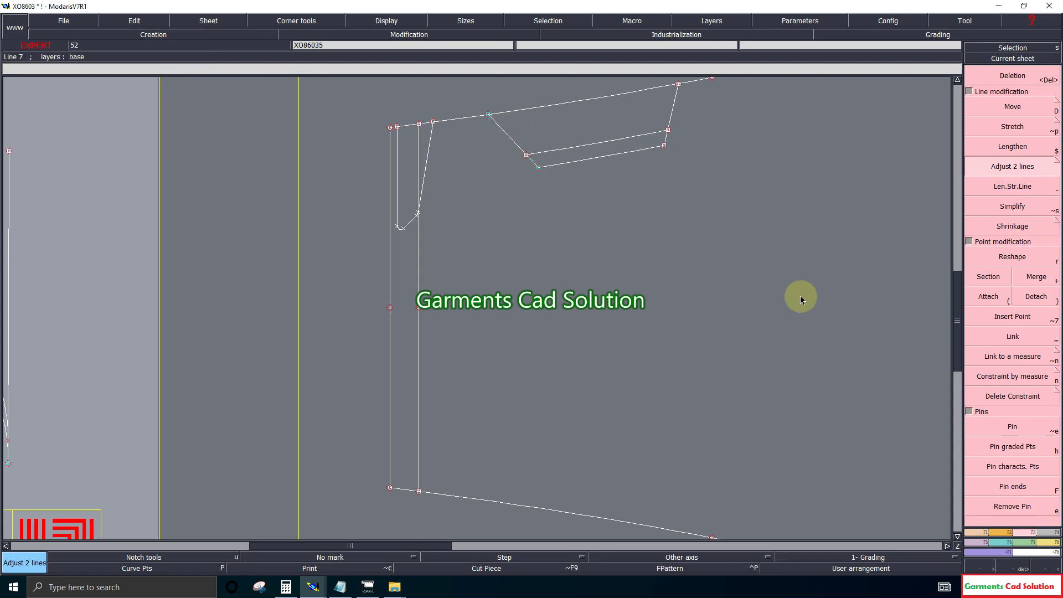
left_click(988, 296)
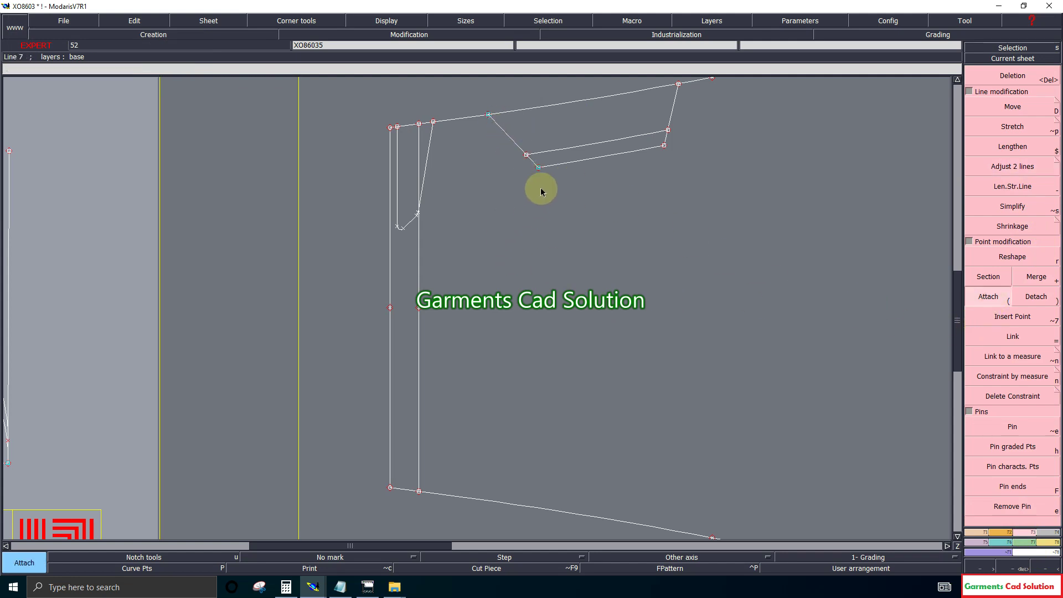
left_click(539, 169)
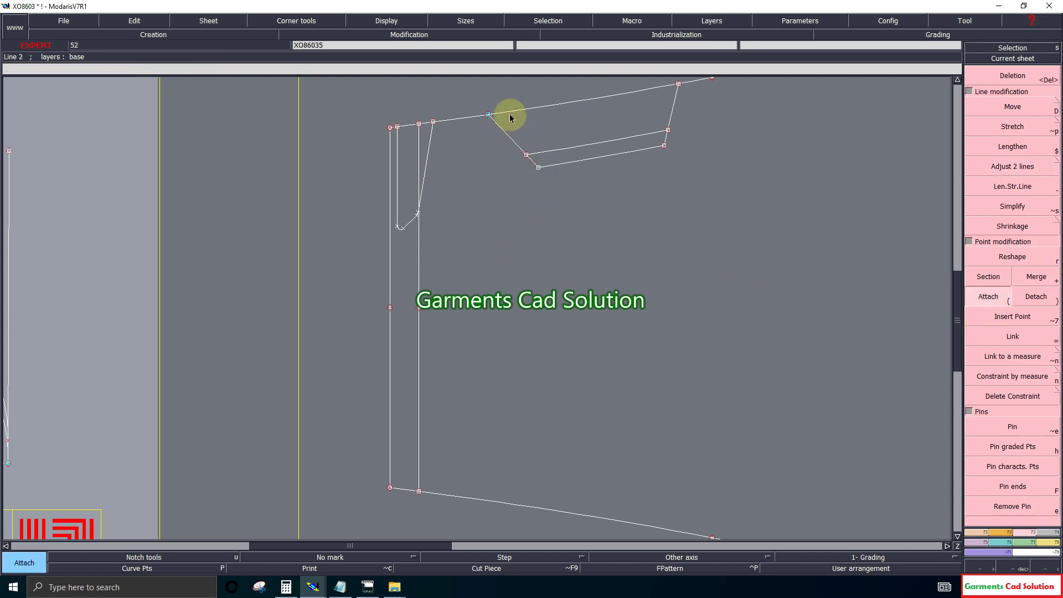
left_click(488, 114)
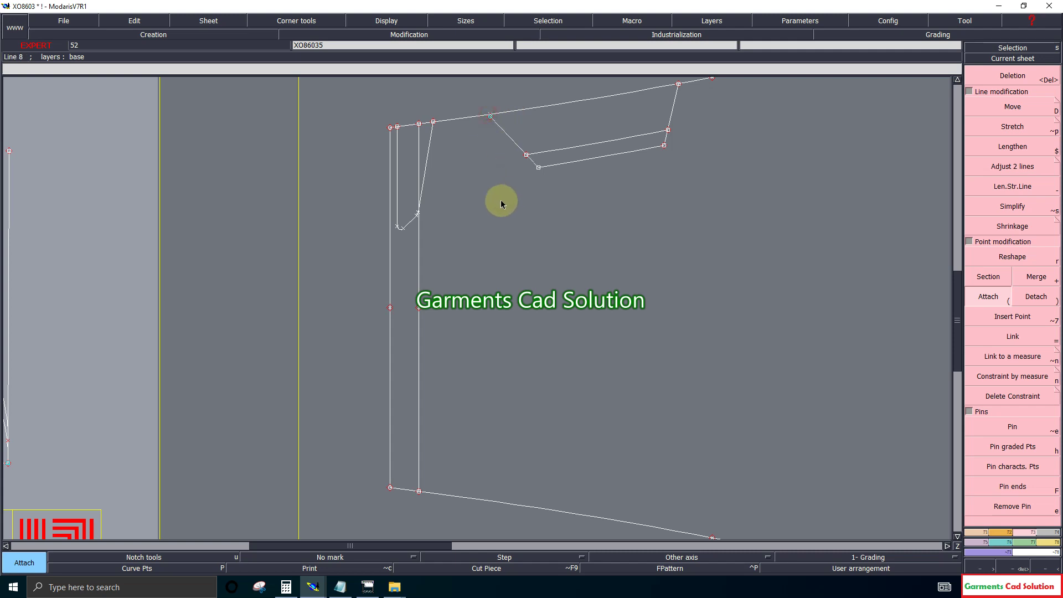
left_click(1009, 569)
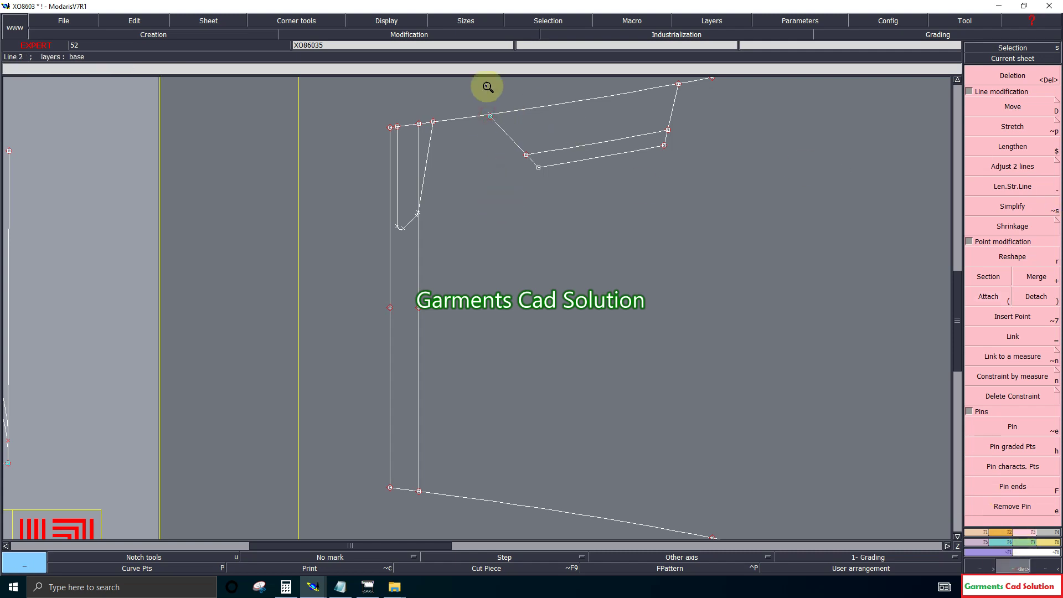
left_click_drag(478, 83, 701, 201)
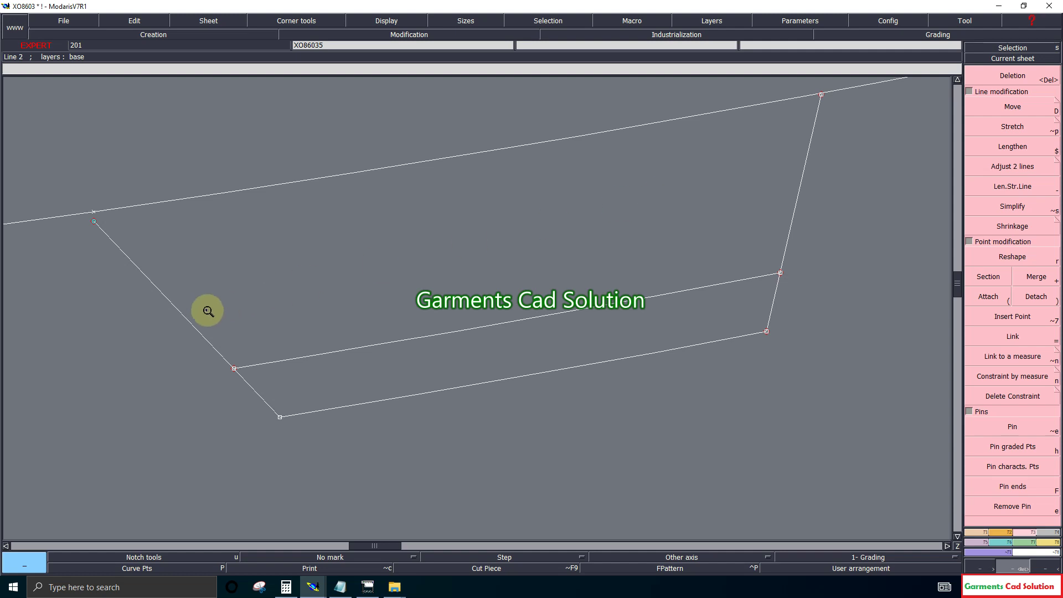
Step: Join the diagonal line to the top line's corner and delete the extra curve points on the pocket lines
left_click(1017, 167)
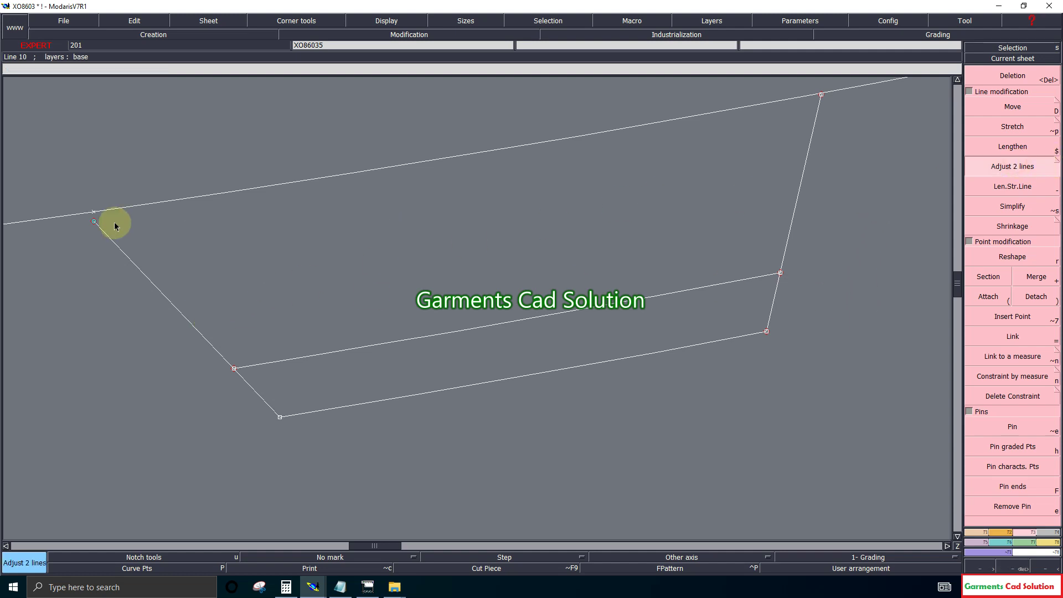
left_click(111, 210)
left_click(114, 239)
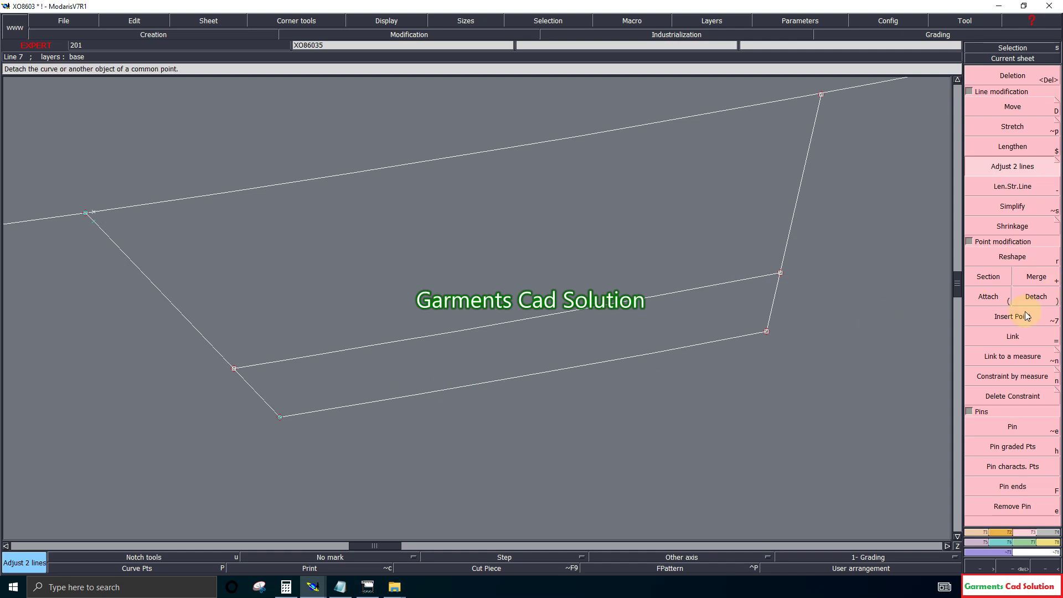
left_click(990, 295)
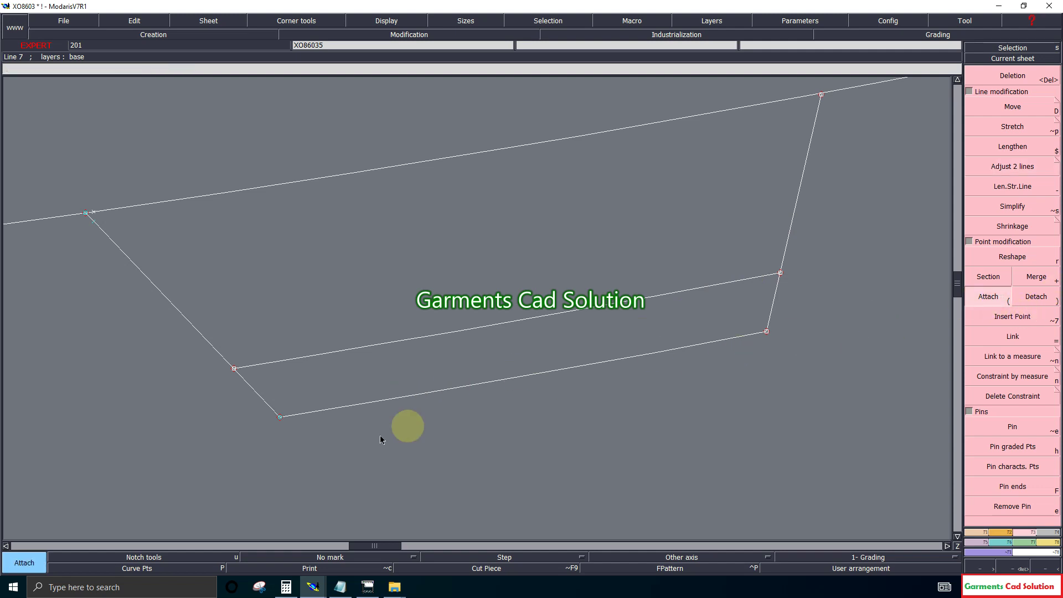
left_click(184, 569)
left_click(1013, 75)
left_click(485, 248)
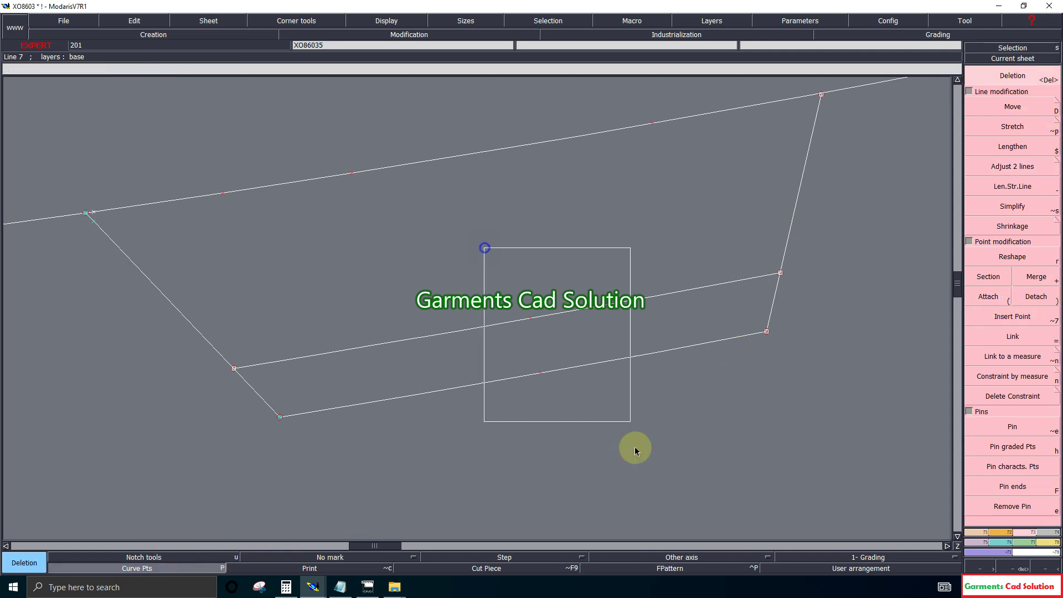
left_click(548, 386)
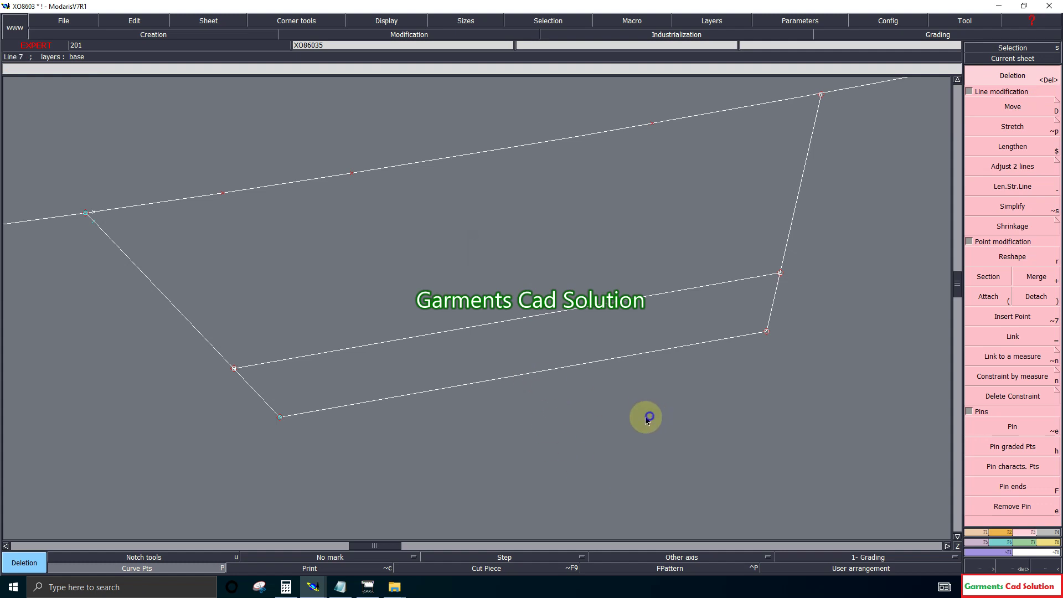
Step: Attach the pocket's lower line end point to the piece's bottom-left corner point
left_click(988, 295)
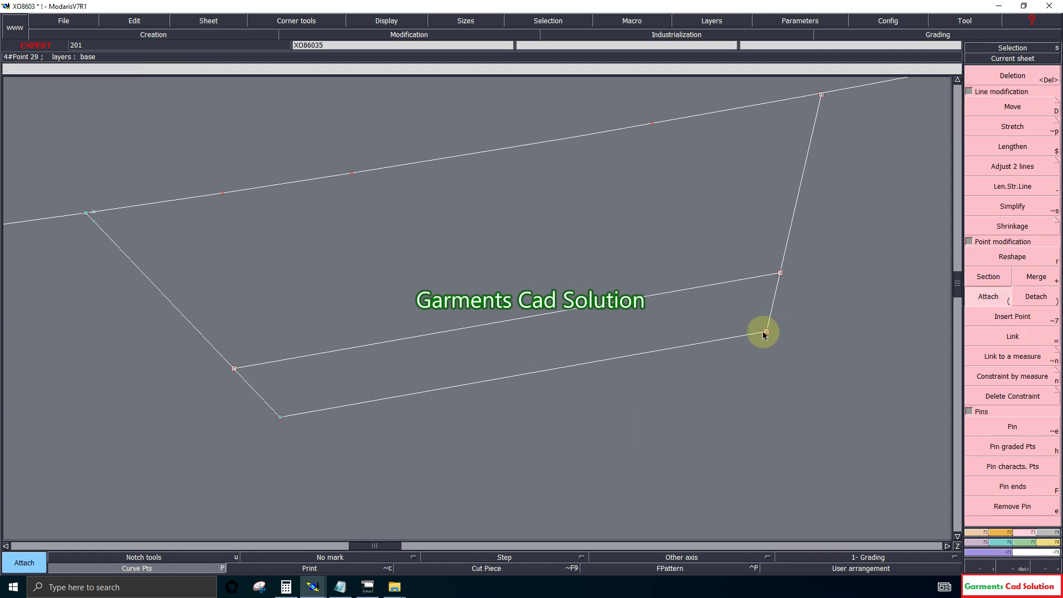
left_click(766, 332)
left_click(281, 419)
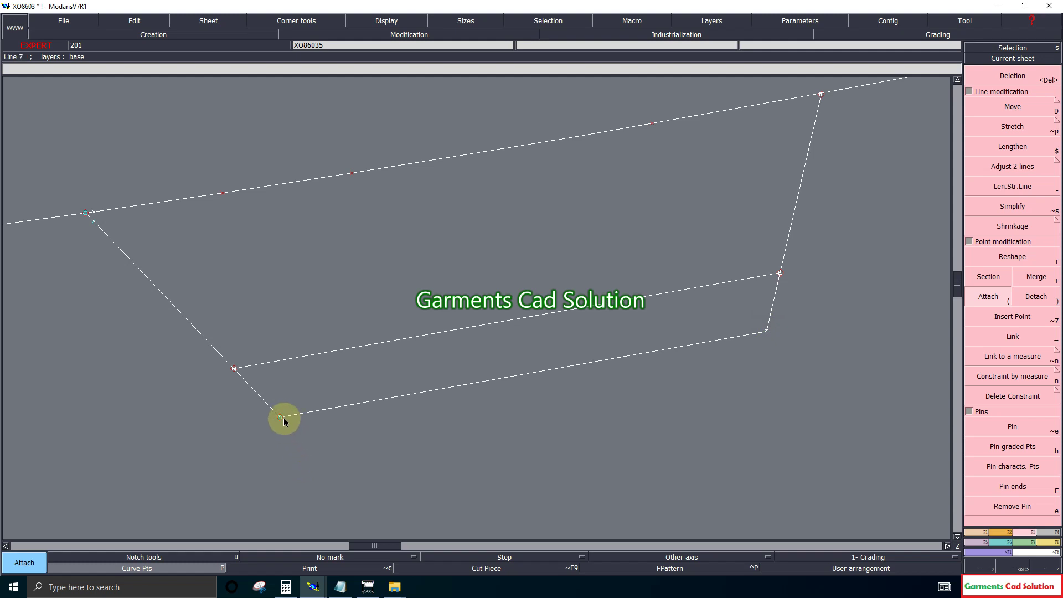
left_click(281, 418)
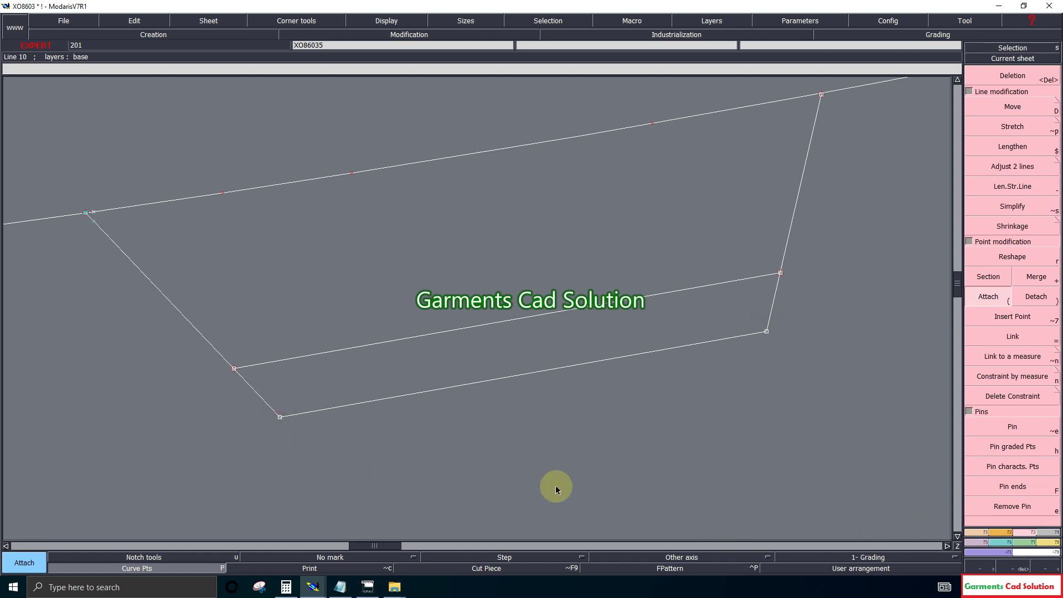
left_click(958, 545)
Step: Zoom into the pocket and add a midpoint on its right short edge by dividing it into 2
left_click_drag(338, 262, 436, 320)
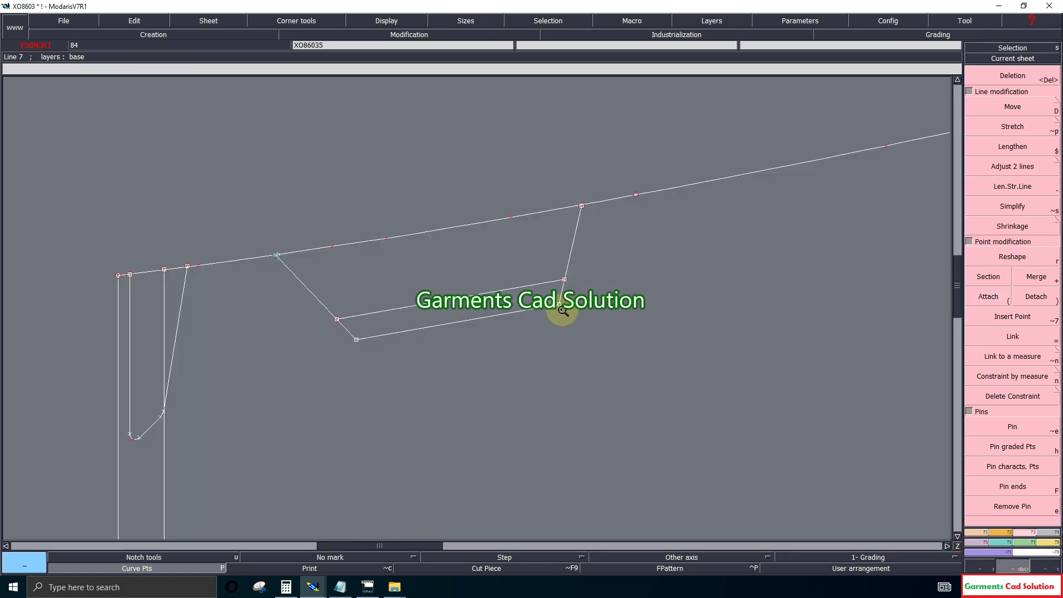
left_click(970, 533)
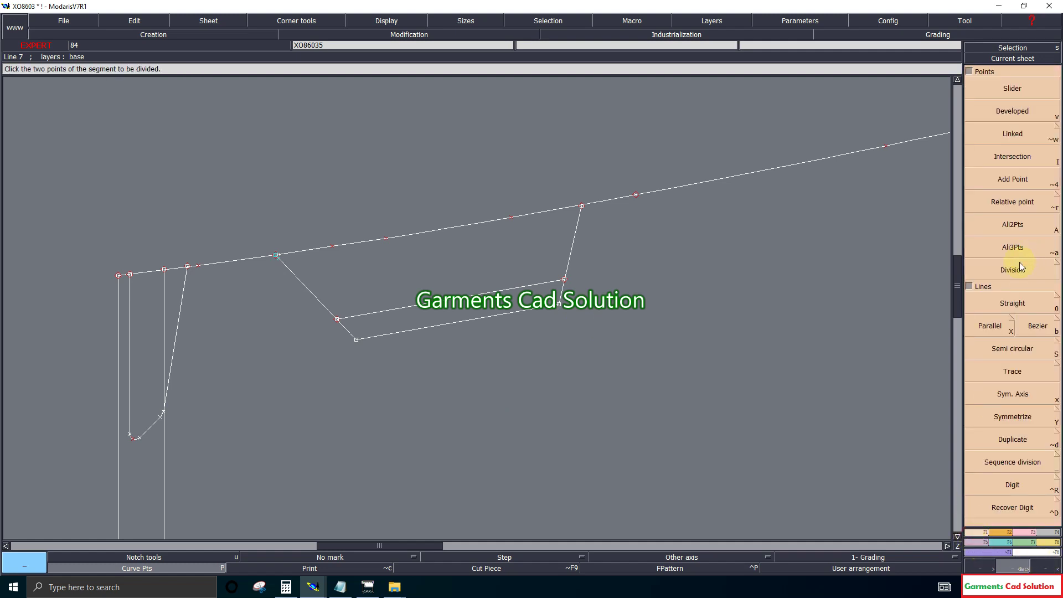
left_click(1013, 270)
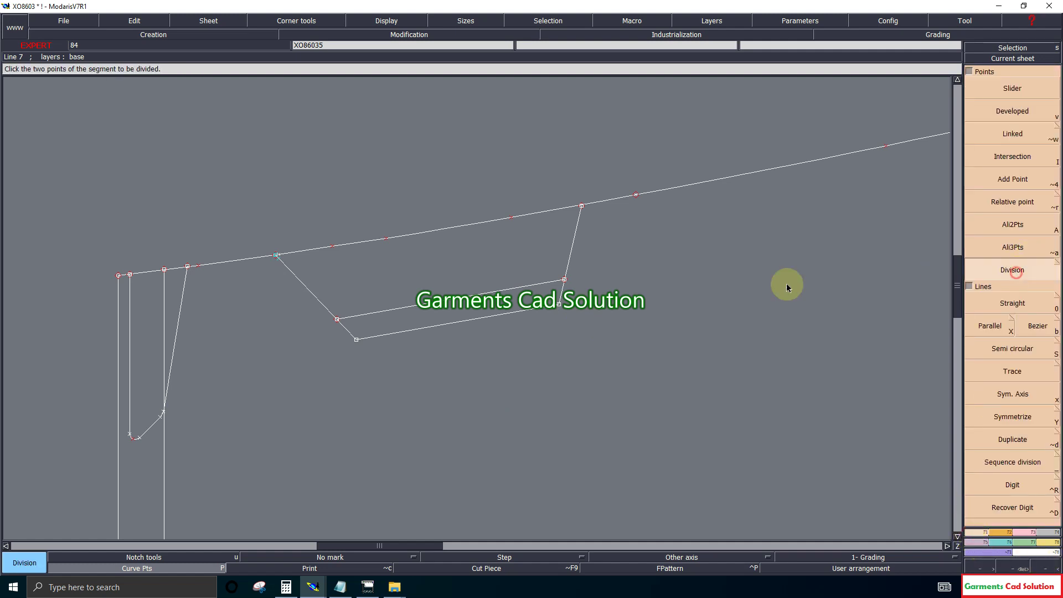
left_click(564, 280)
key("Return")
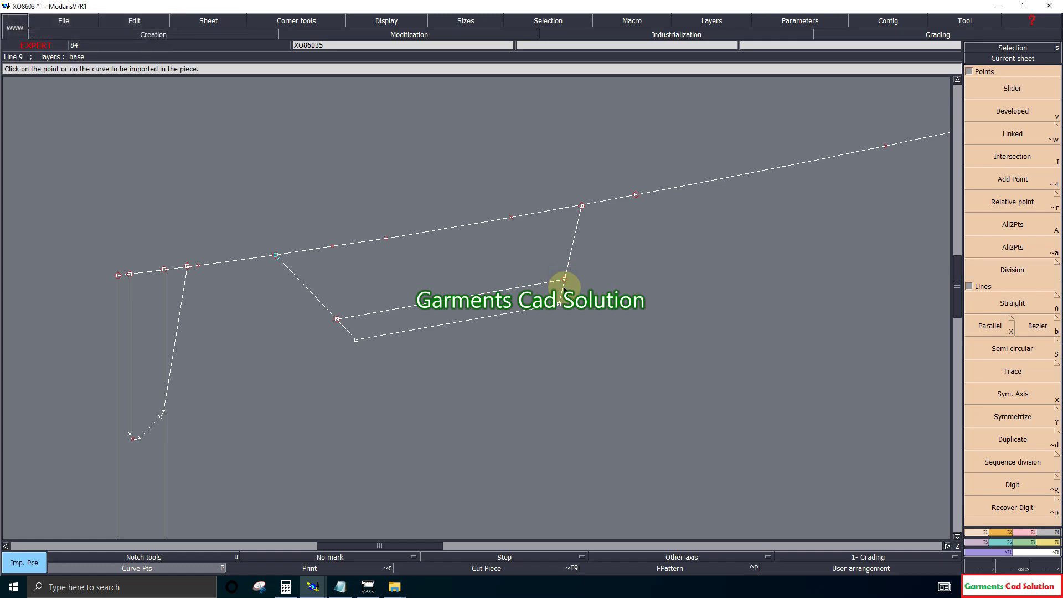
left_click(356, 340)
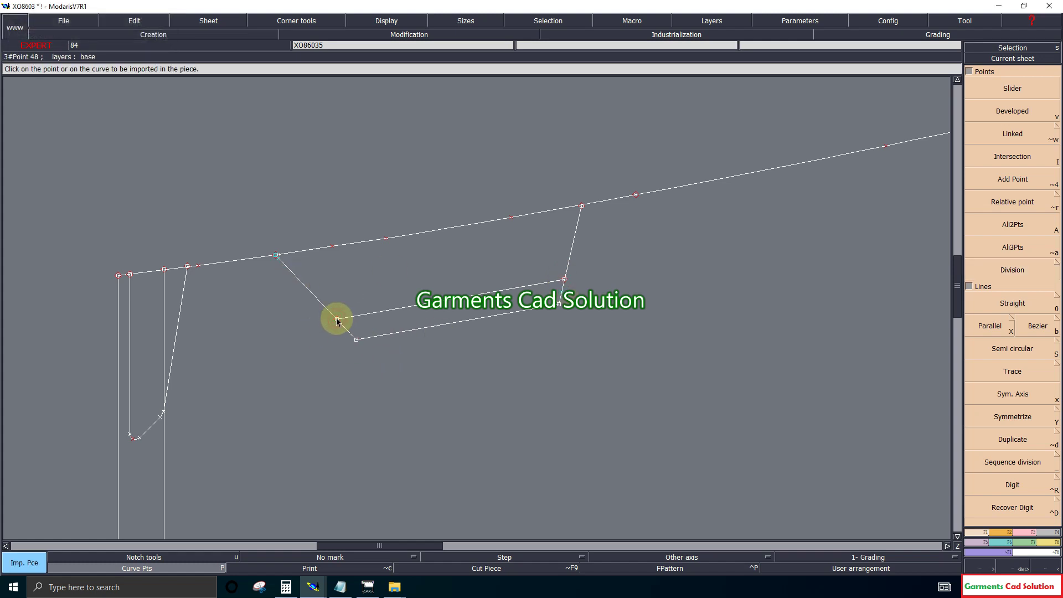
left_click(337, 320)
key("z")
Step: Add a midpoint on the pocket's short left edge by dividing it into 2
left_click(458, 355)
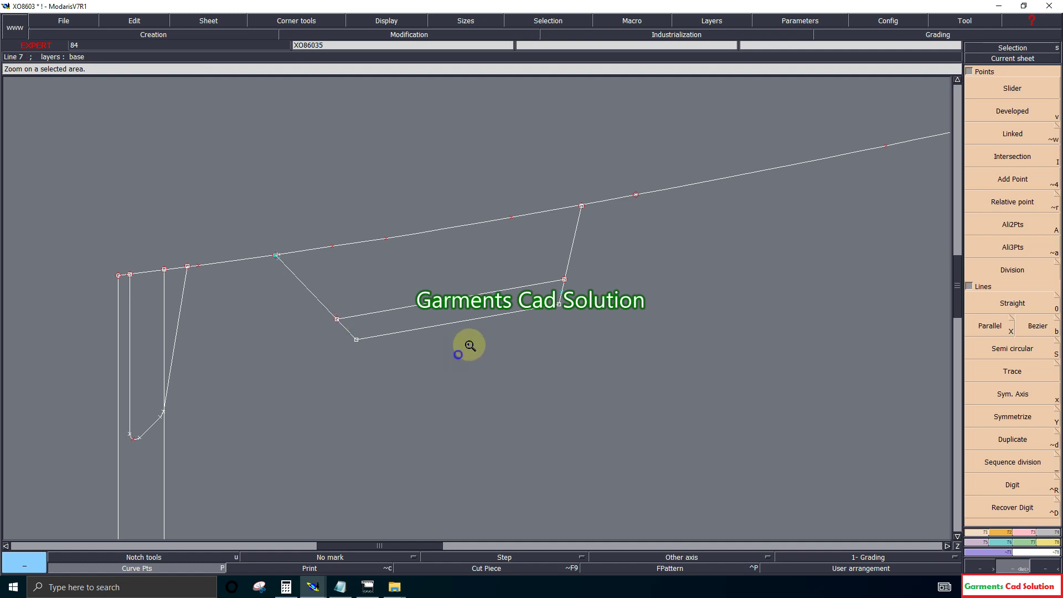
left_click(1009, 48)
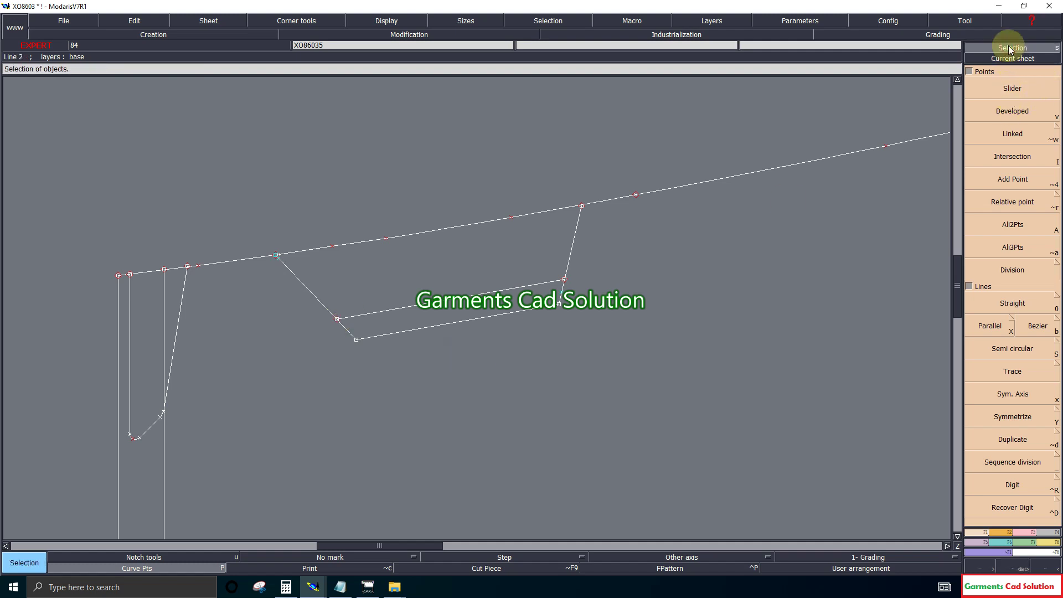
left_click(1013, 269)
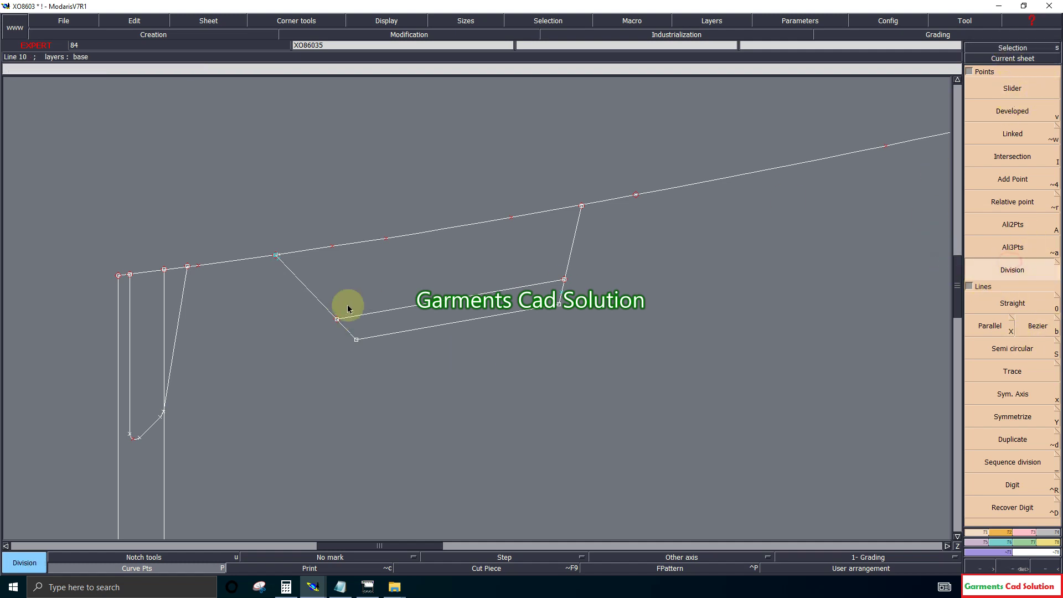
left_click(338, 320)
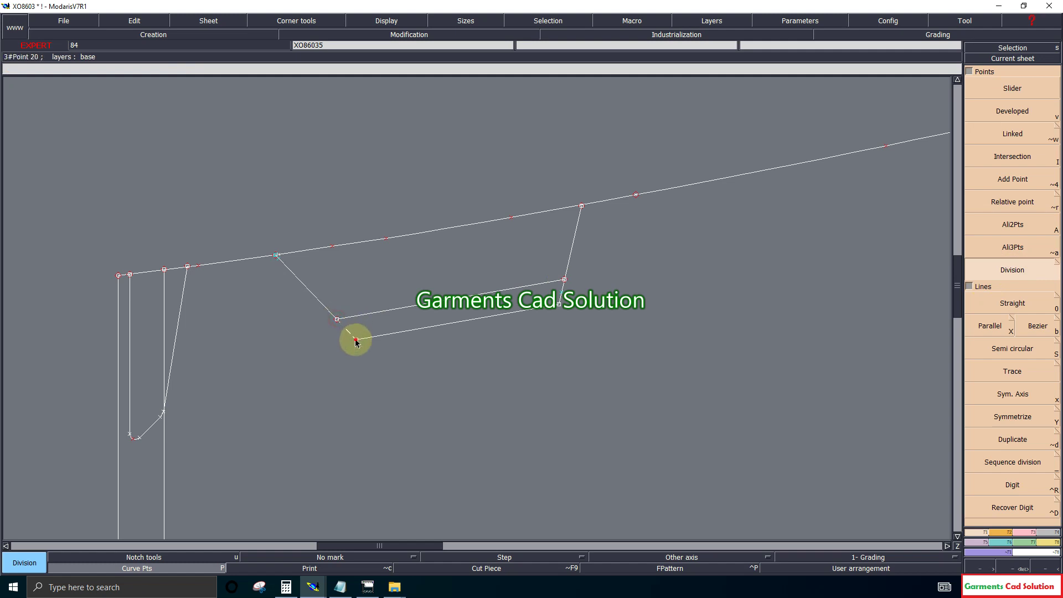
left_click(356, 340)
key("Return")
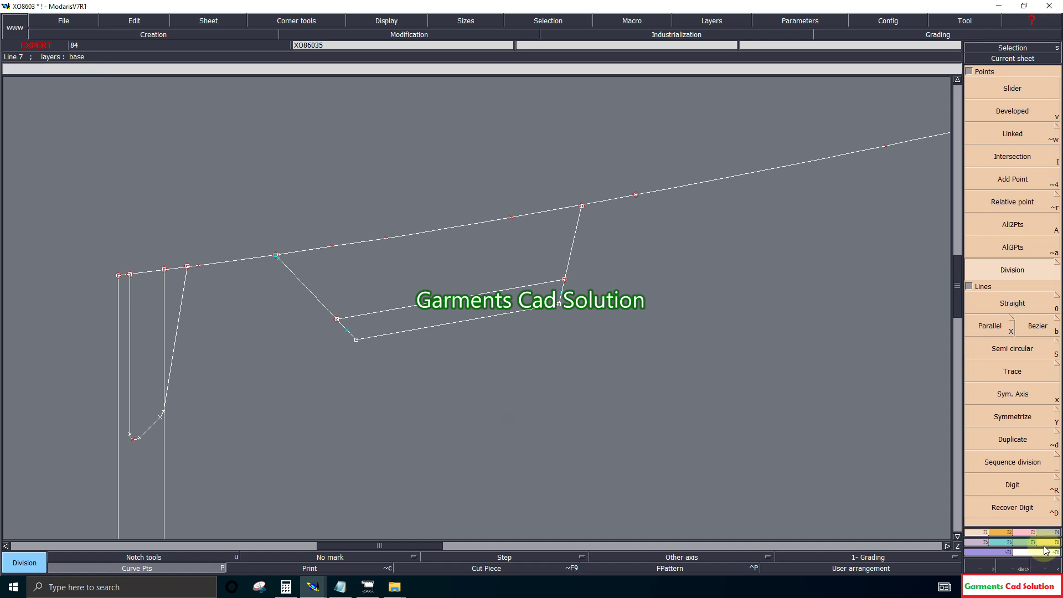
Step: Measure the 4.714-inch distance between the two midpoints and zoom in on the pocket
key("F4")
left_click(561, 291)
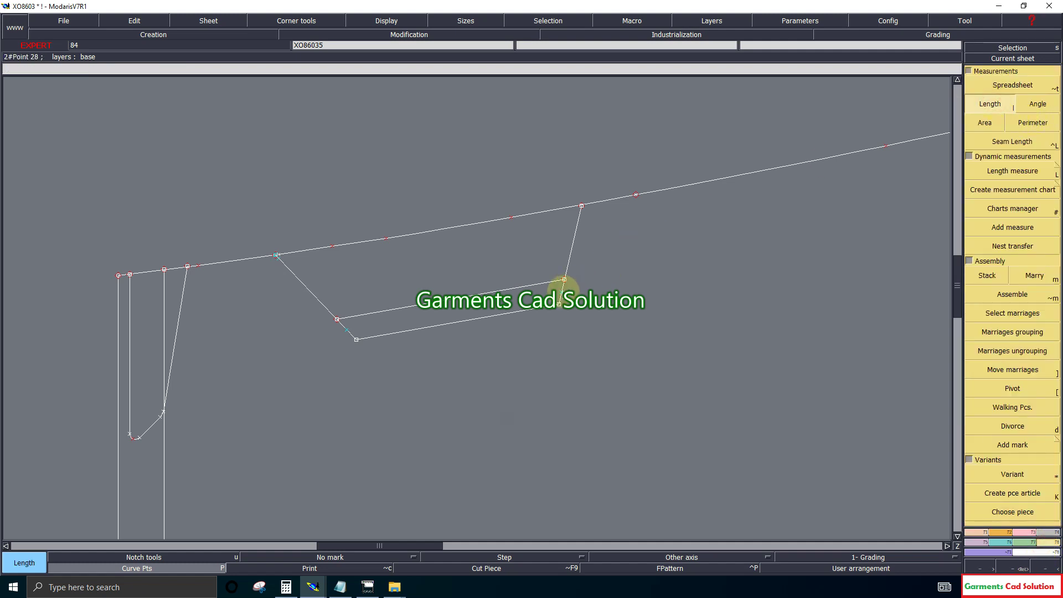
left_click(347, 330)
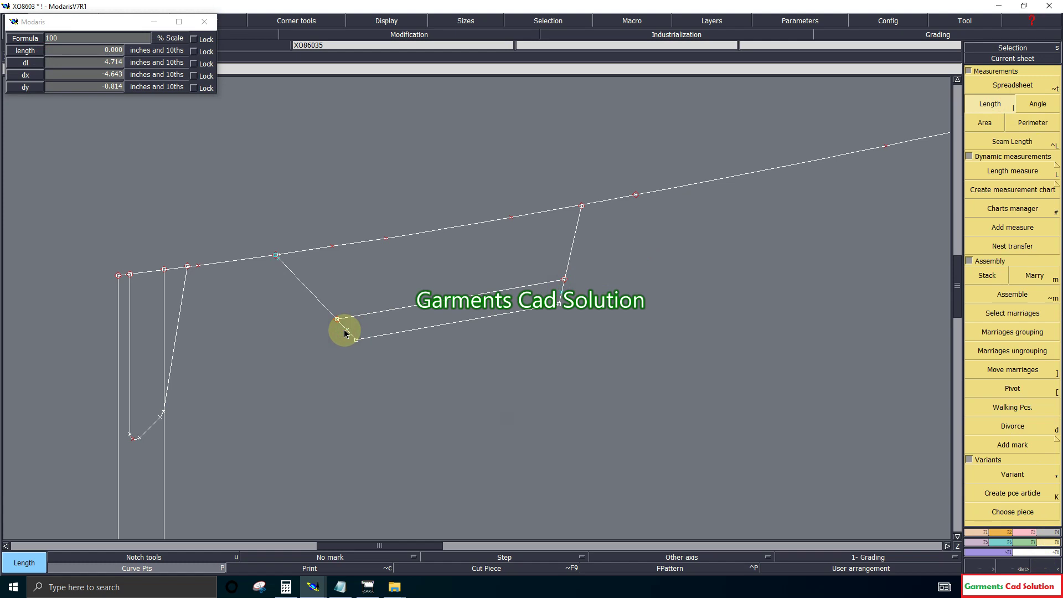
left_click(686, 331)
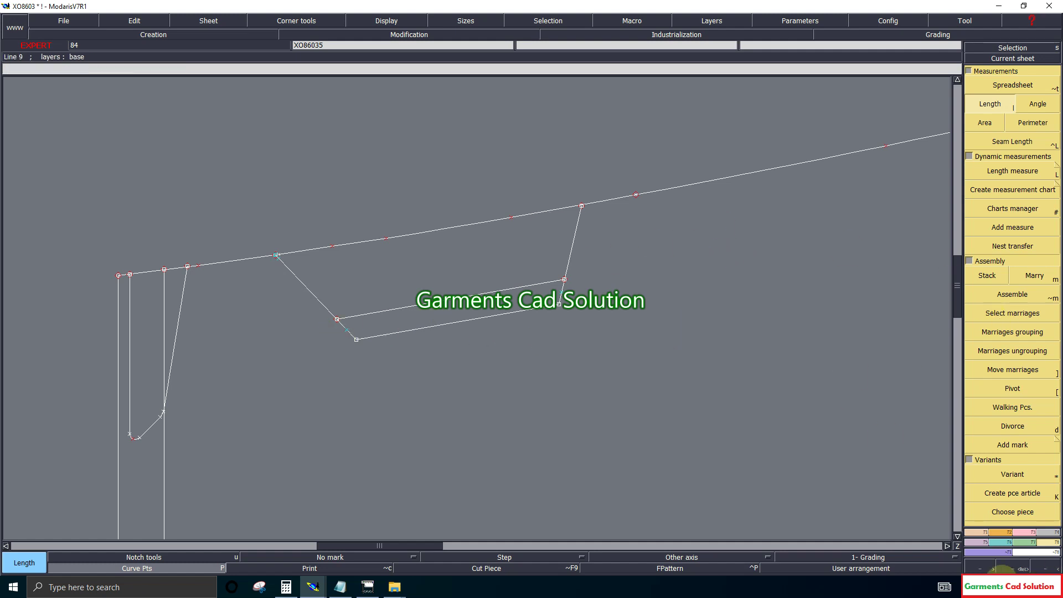
left_click(1009, 568)
left_click_drag(164, 139, 593, 421)
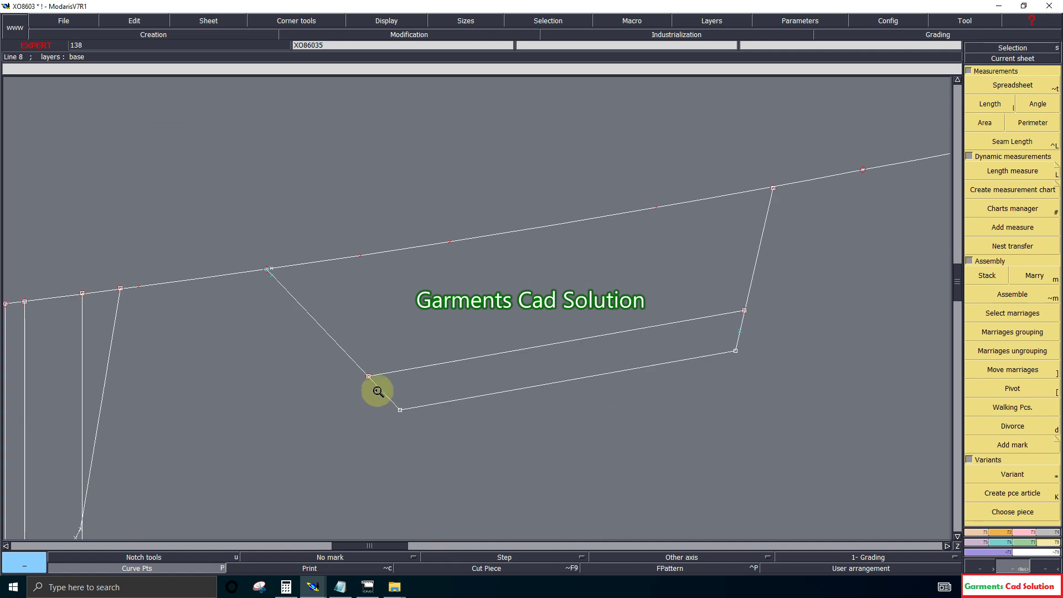
left_click(1019, 532)
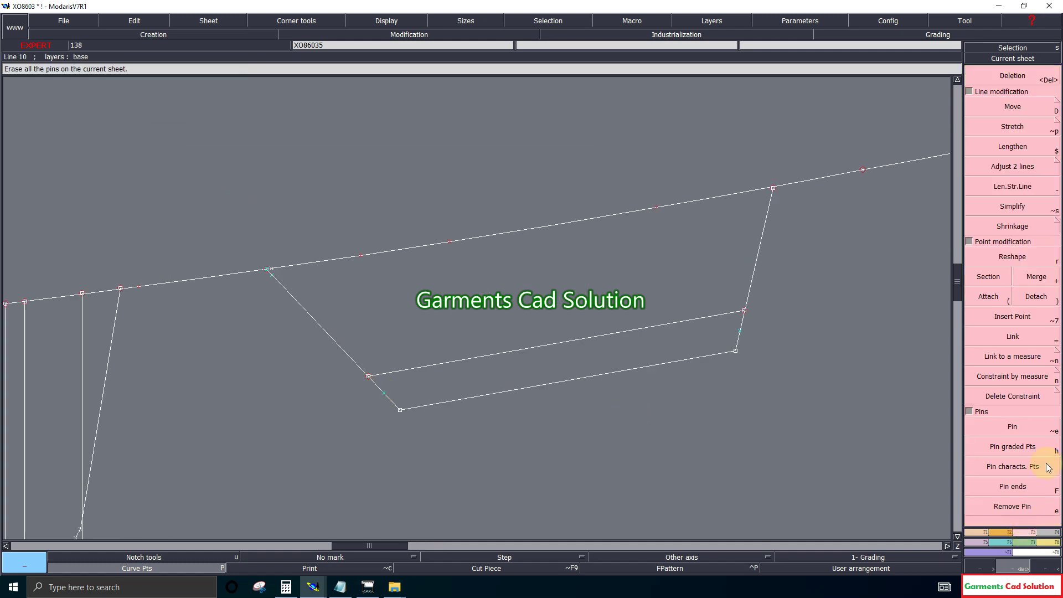
left_click(1018, 107)
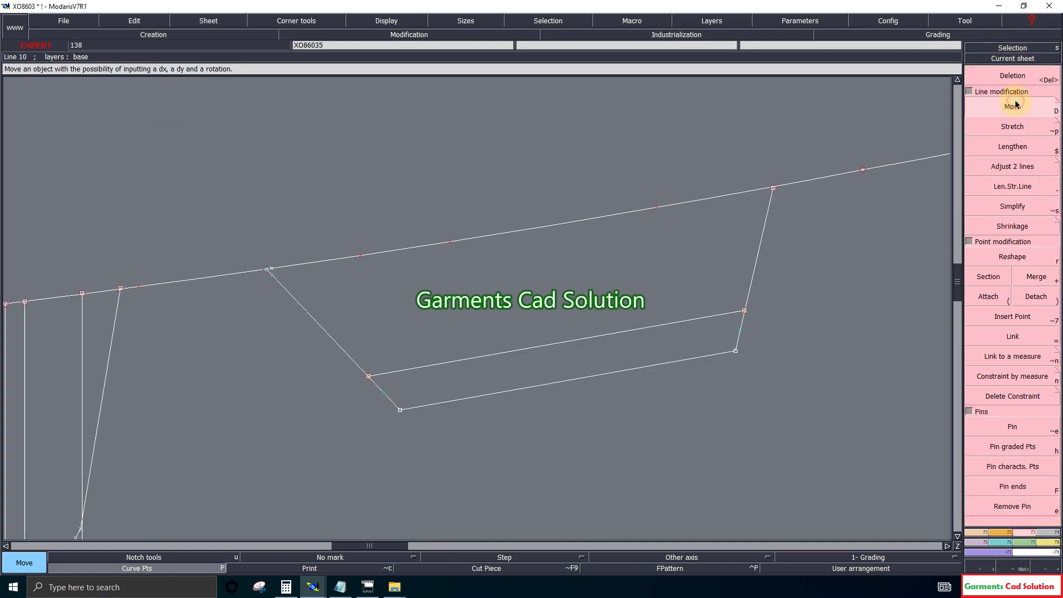
left_click(268, 279)
left_click(283, 326)
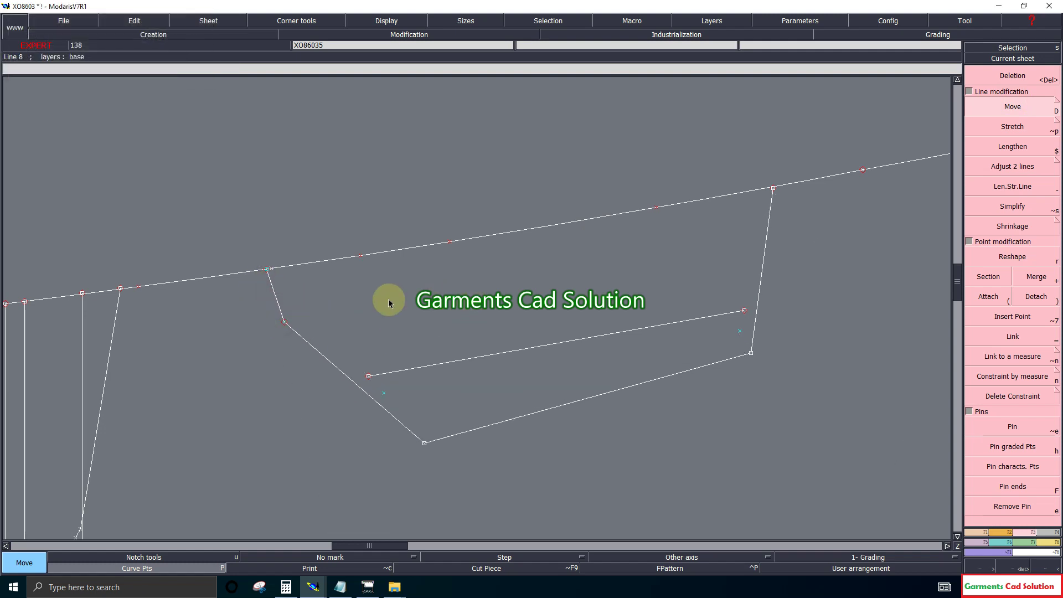
left_click(1012, 76)
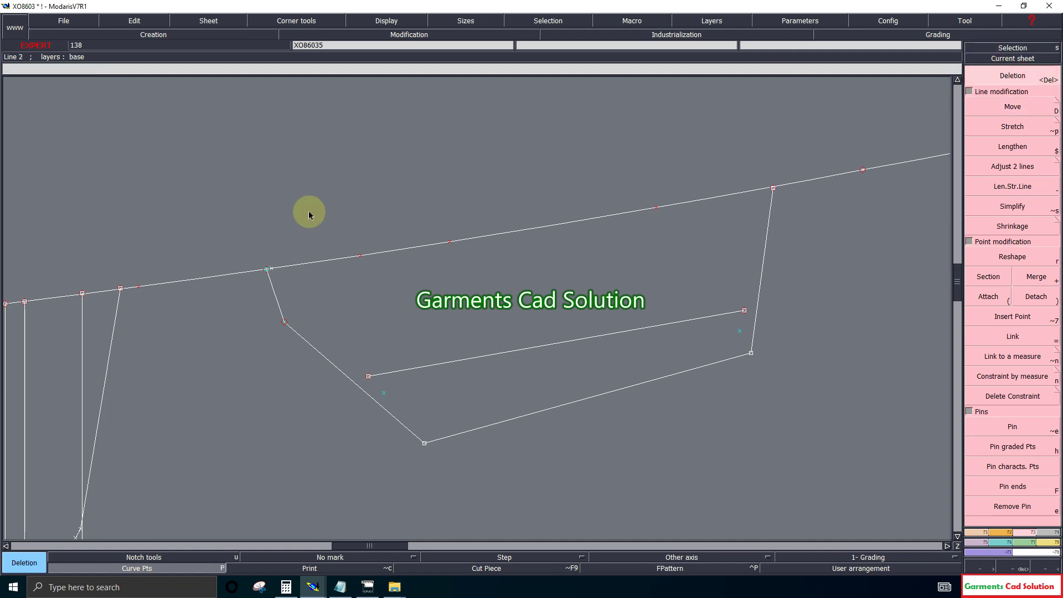
left_click(272, 270)
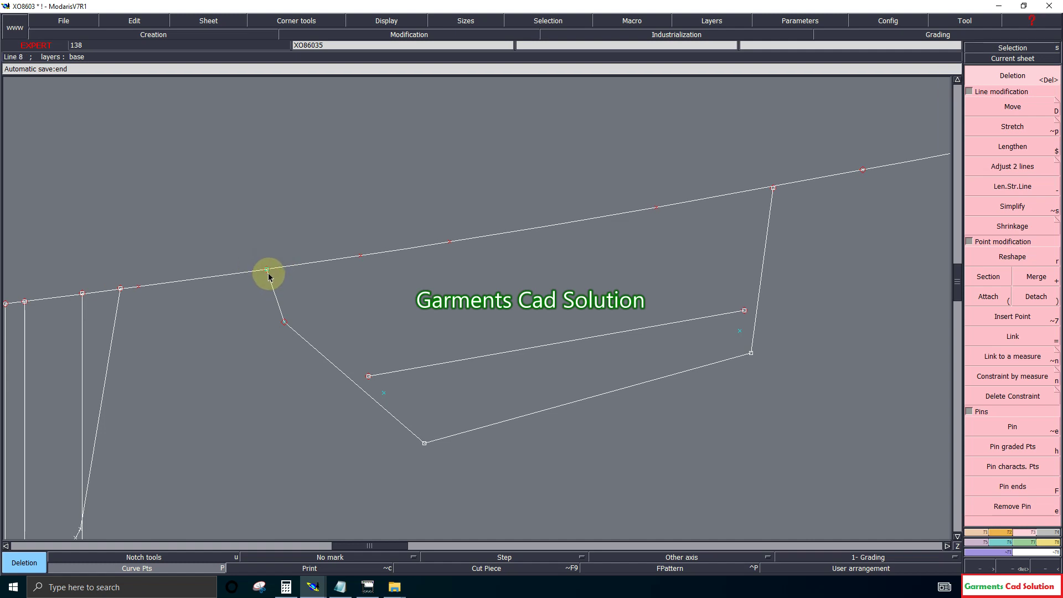
left_click(284, 321)
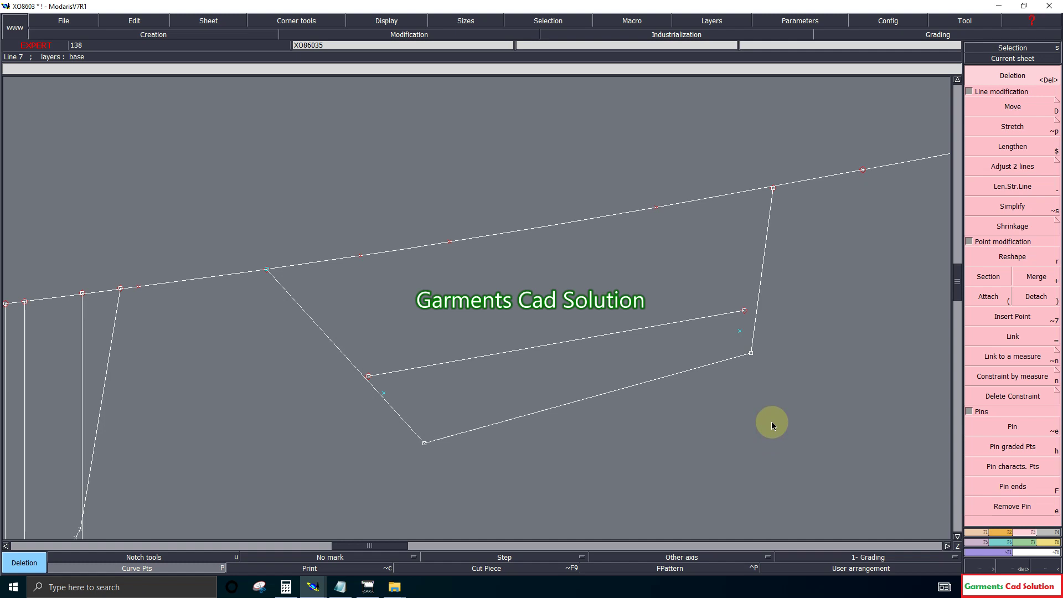
key("ctrl+z")
key("ctrl+z")
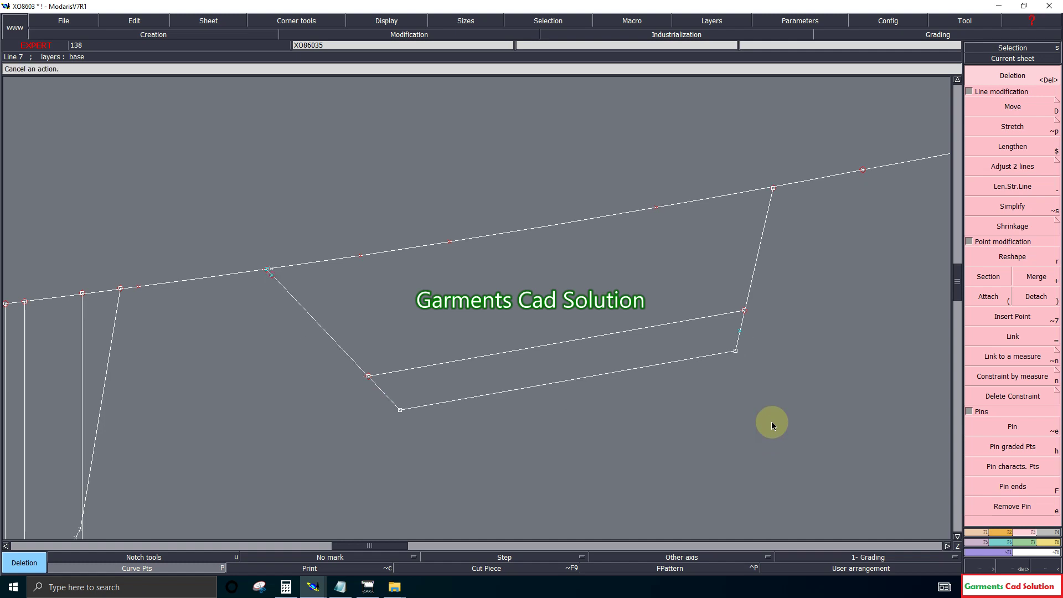
left_click(991, 76)
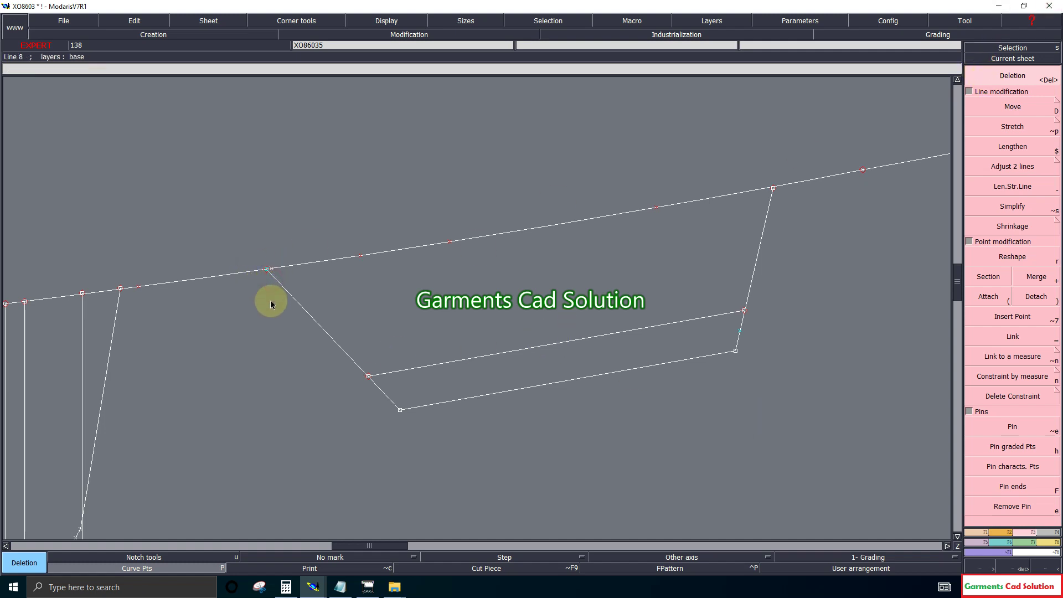
left_click(1033, 106)
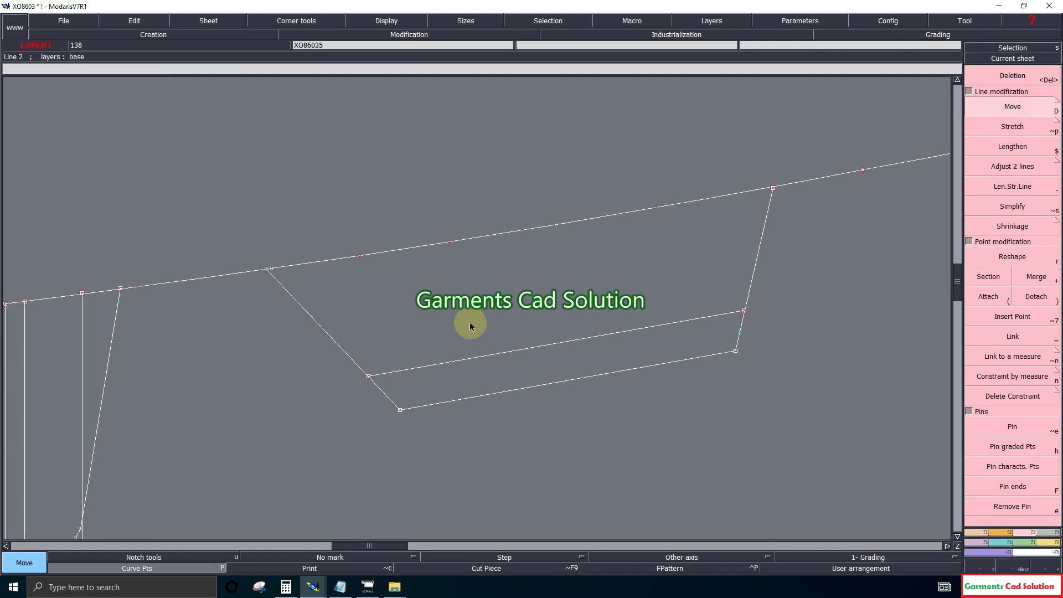
Step: Shift the four selected pocket lines slightly right and up, then deselect them
left_click(321, 327)
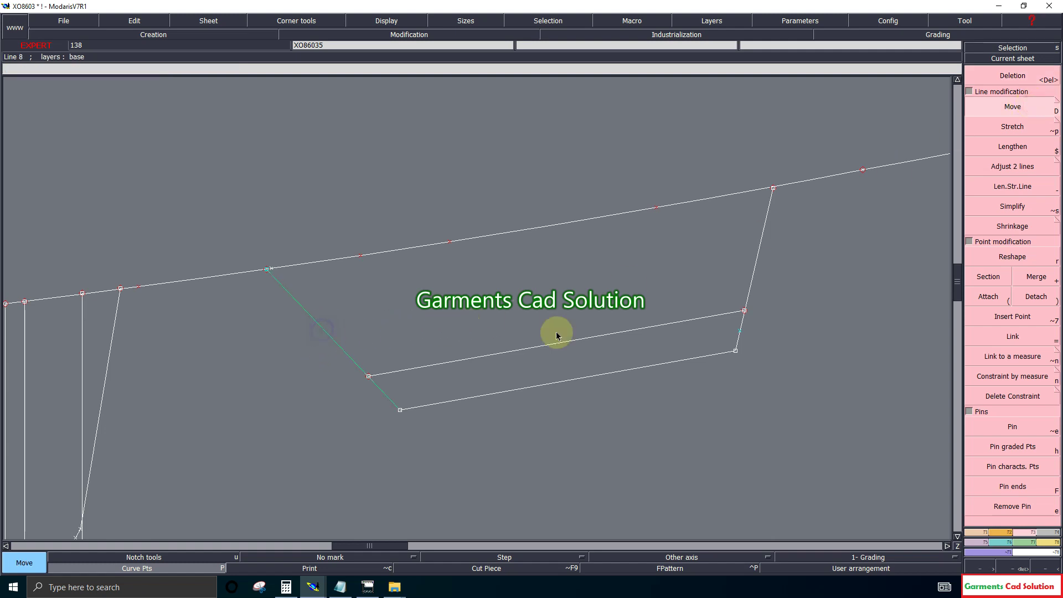
left_click(751, 283)
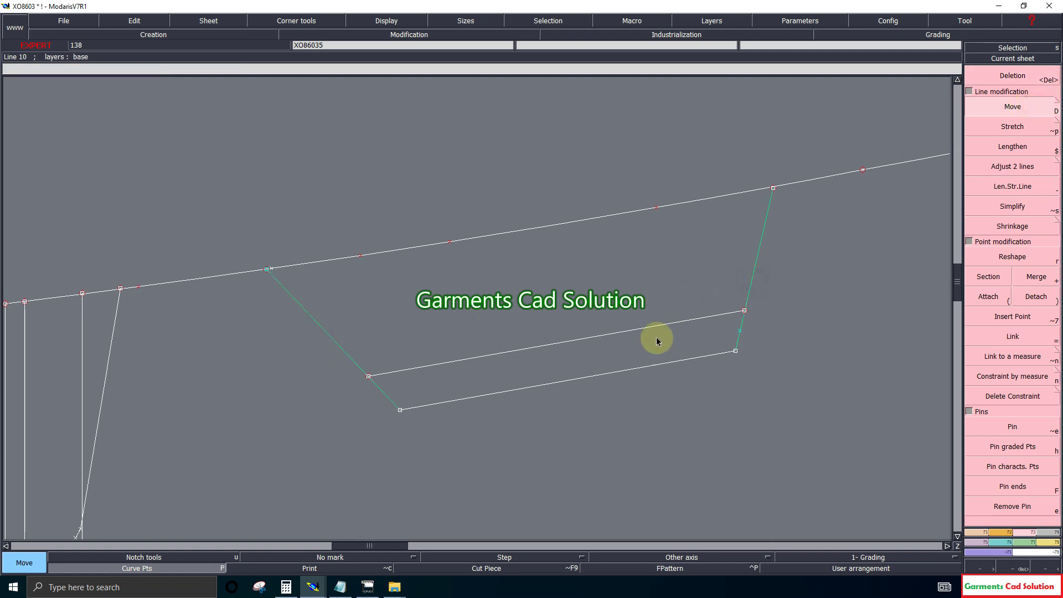
left_click(657, 327)
left_click(641, 368)
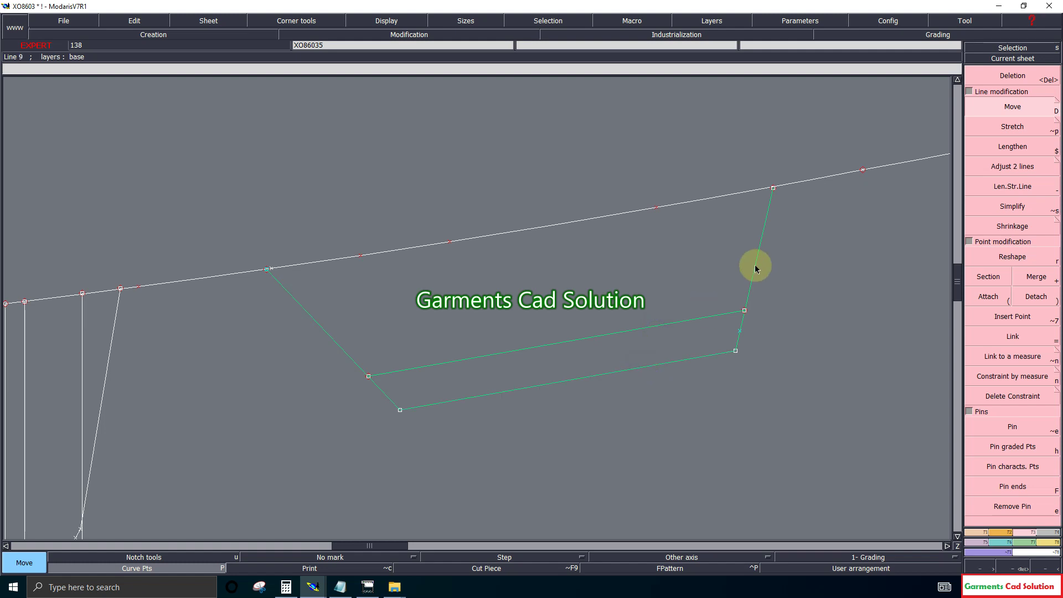
left_click_drag(758, 269, 797, 264)
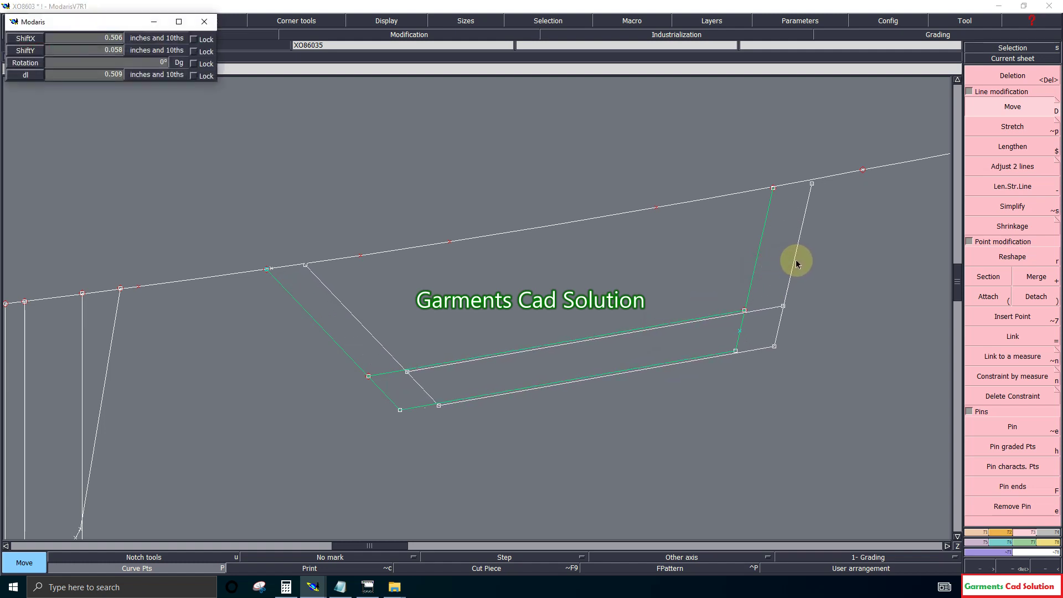
left_click_drag(797, 264, 797, 263)
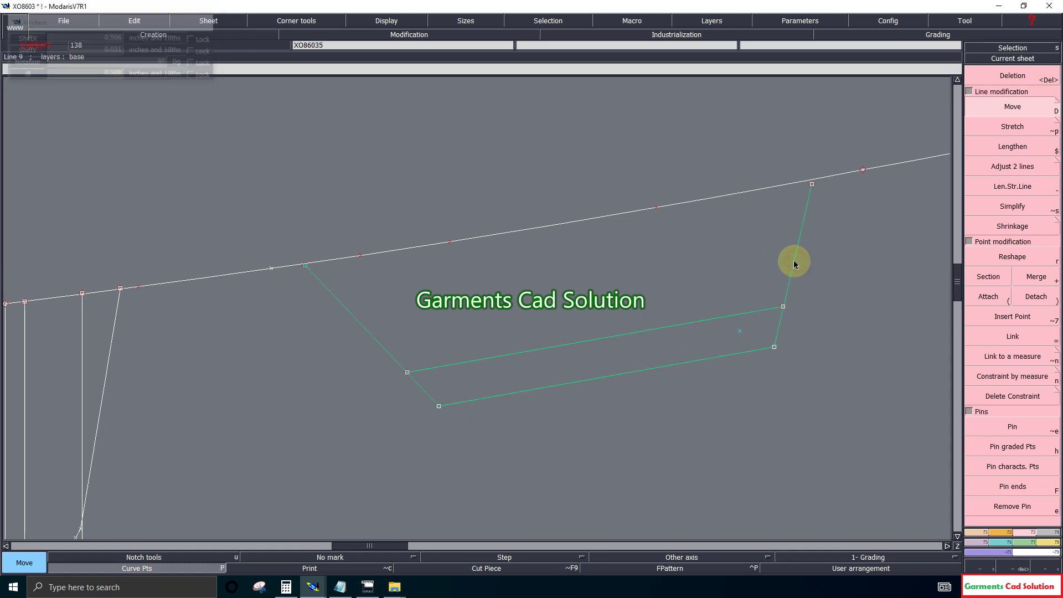
left_click(852, 319)
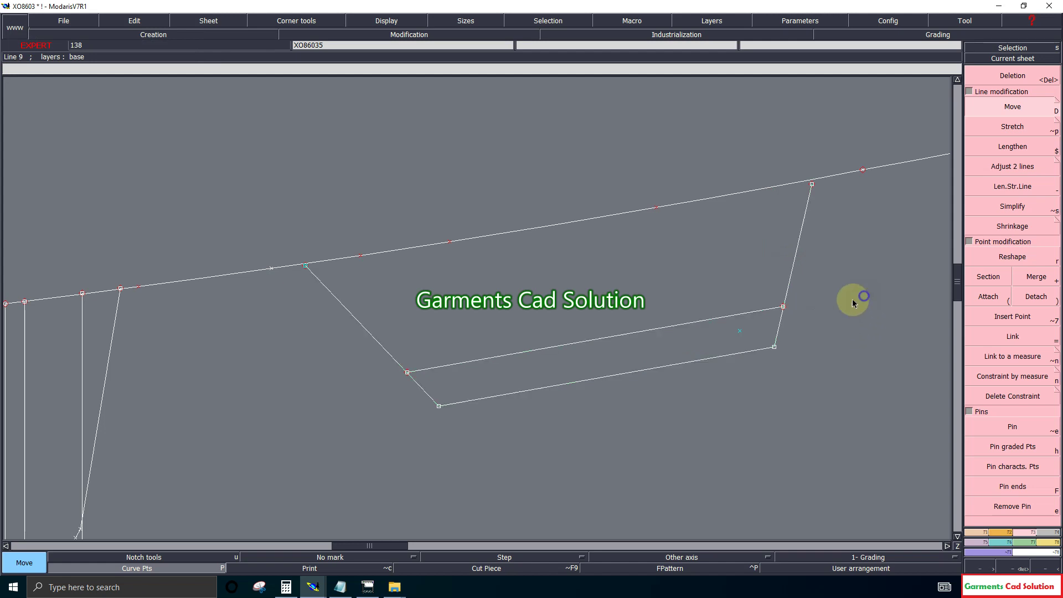
Step: Measure the panel's slanted inner line at 4.170 inches
left_click(1012, 166)
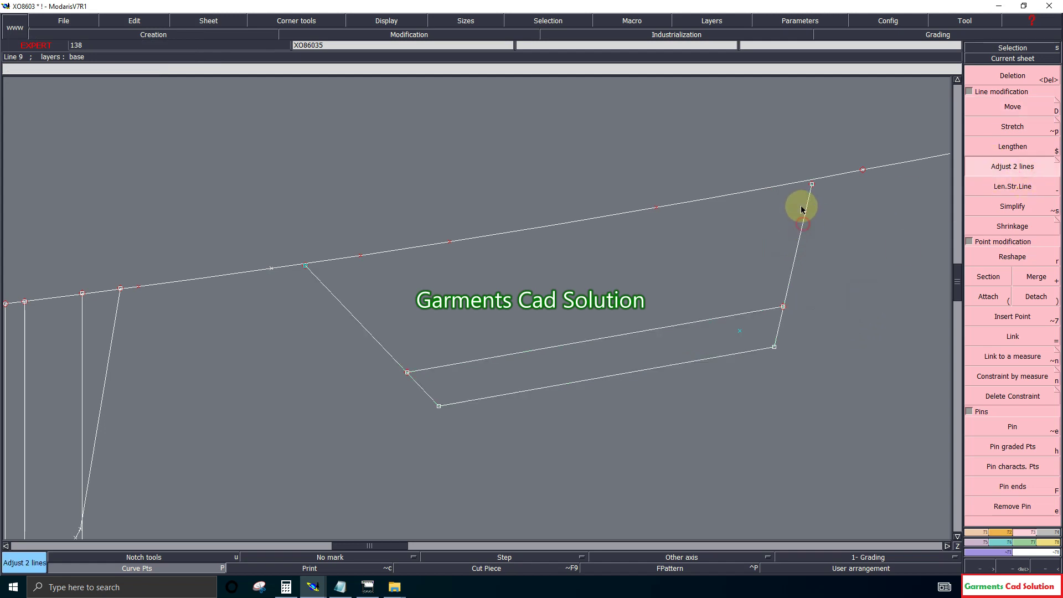
left_click(795, 184)
left_click(1012, 76)
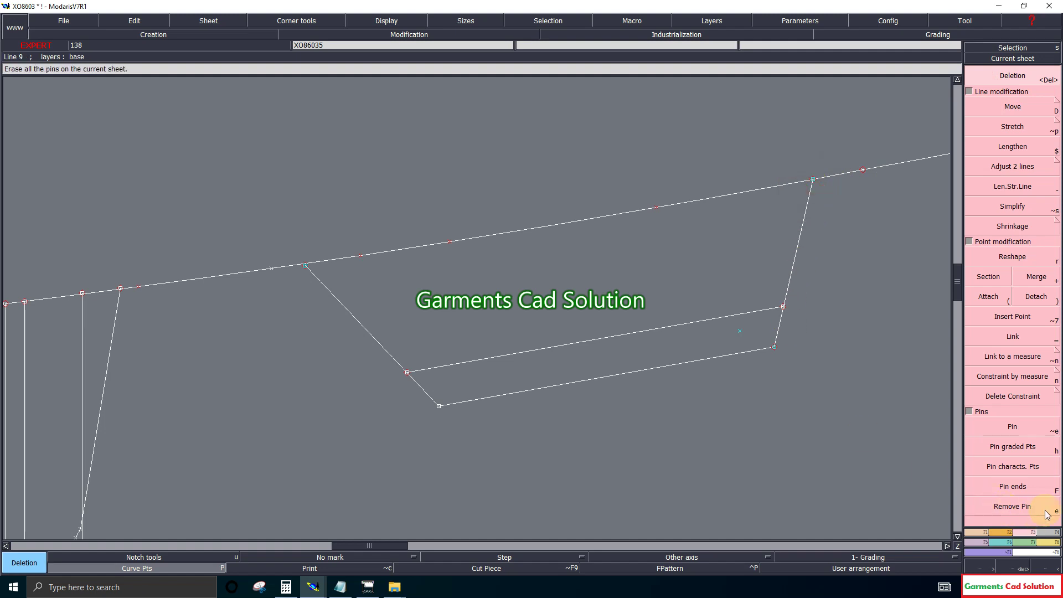
left_click(1049, 542)
left_click(990, 104)
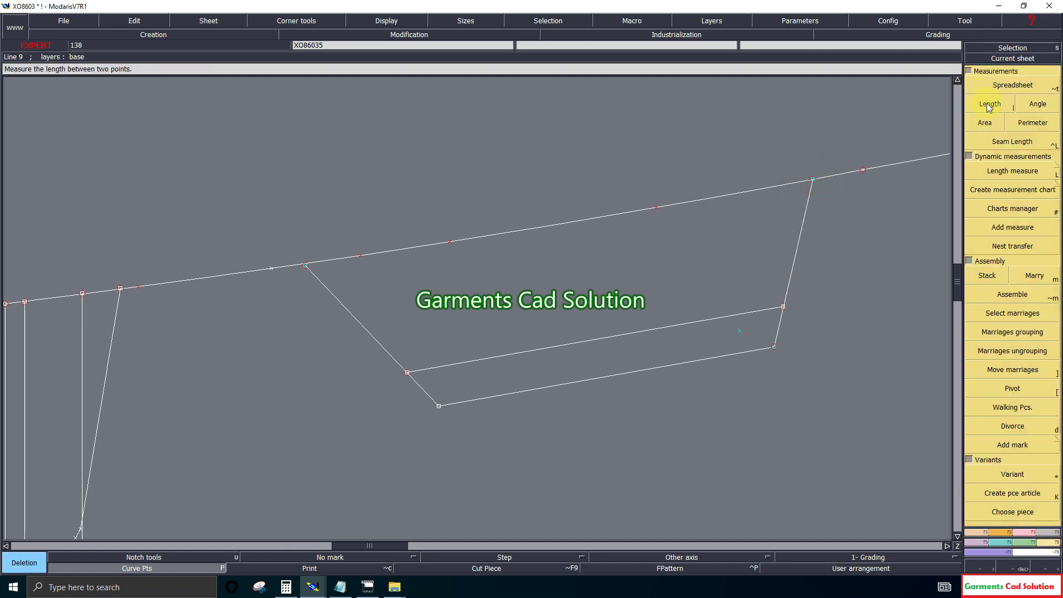
left_click(784, 309)
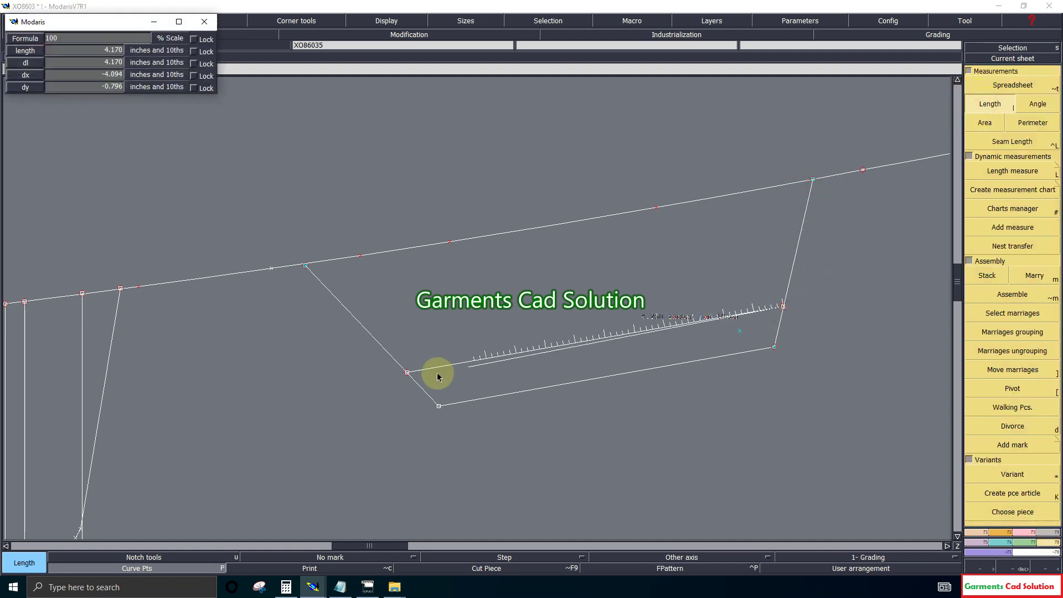
left_click(407, 373)
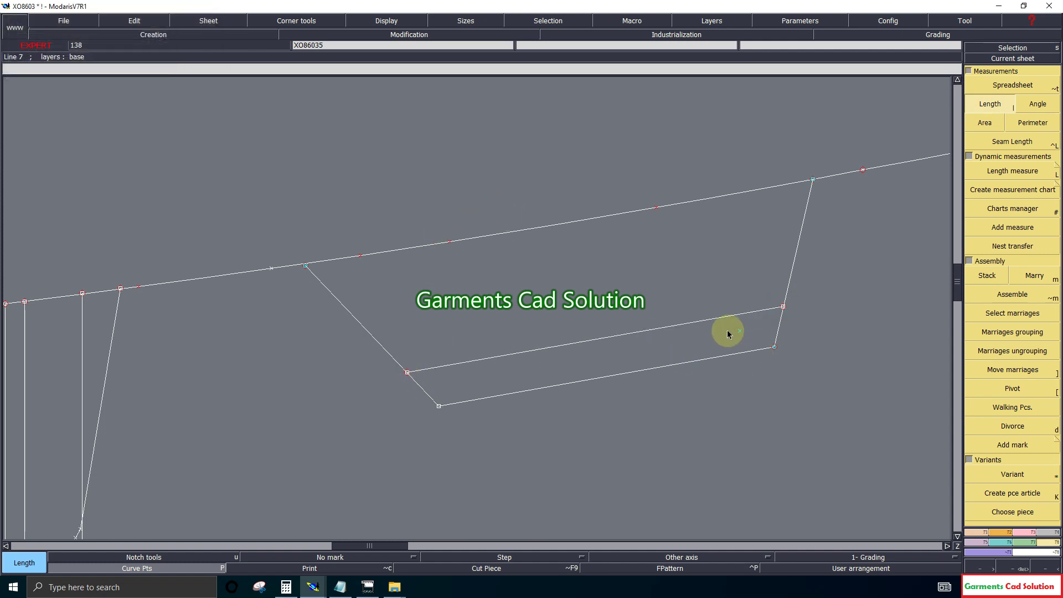
Step: Review the bodice close up, then automatically rearrange all pattern sheets across the desk
left_click(1016, 570)
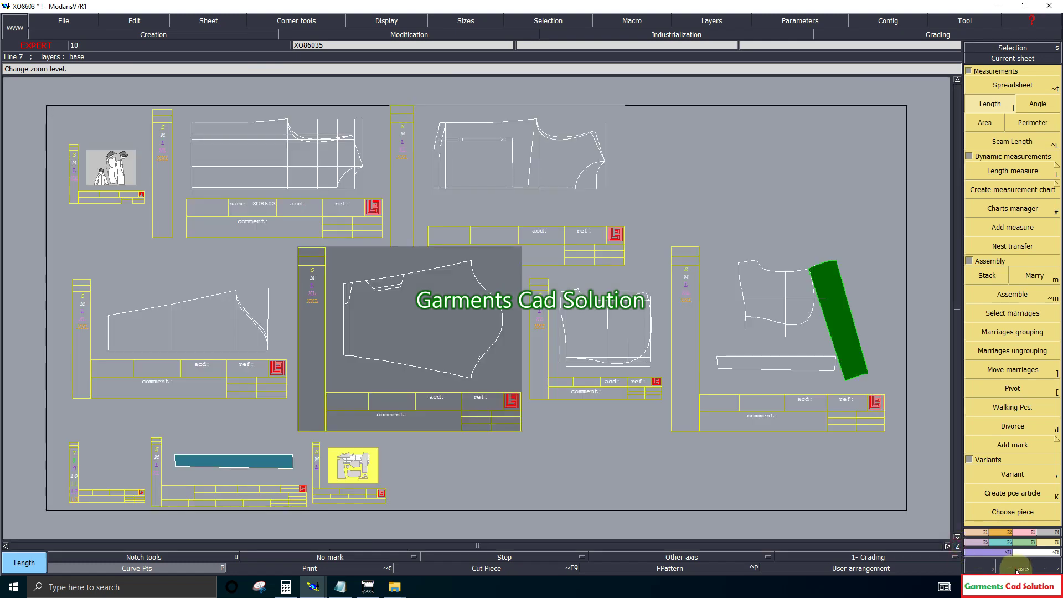
left_click_drag(326, 262, 534, 394)
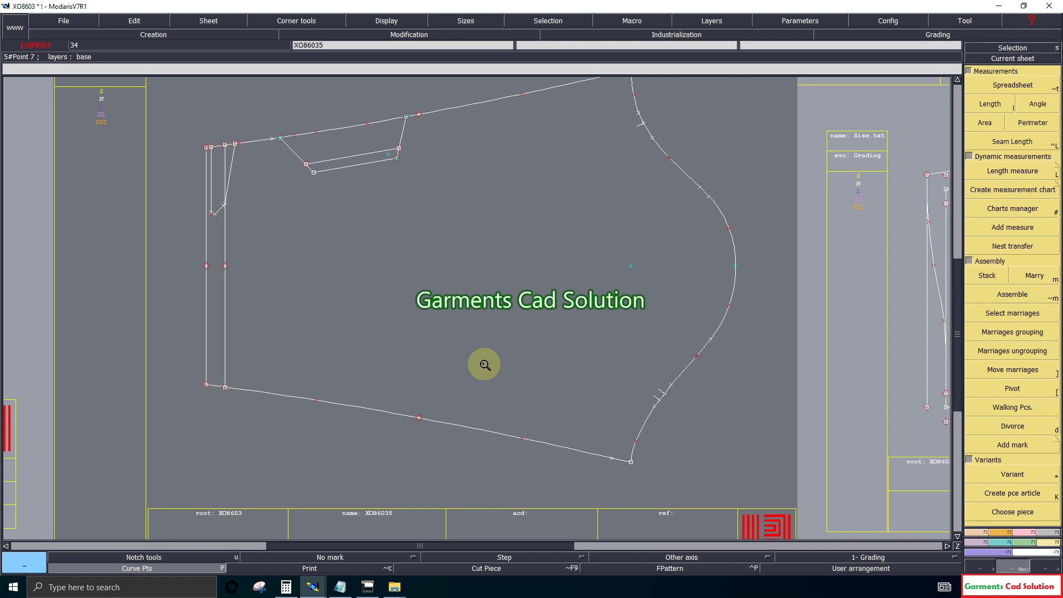
left_click(189, 567)
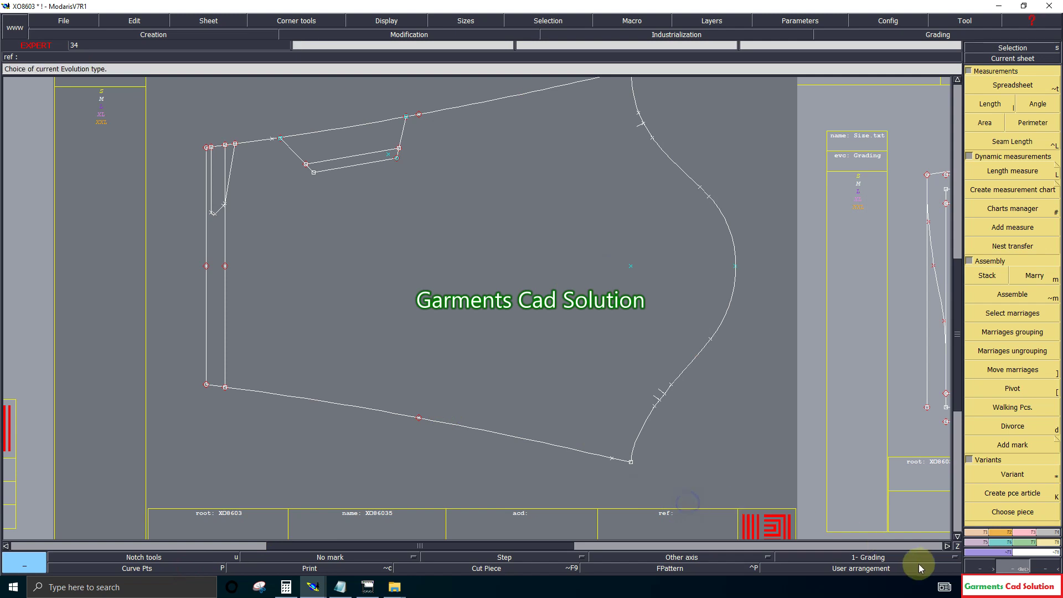
left_click(958, 547)
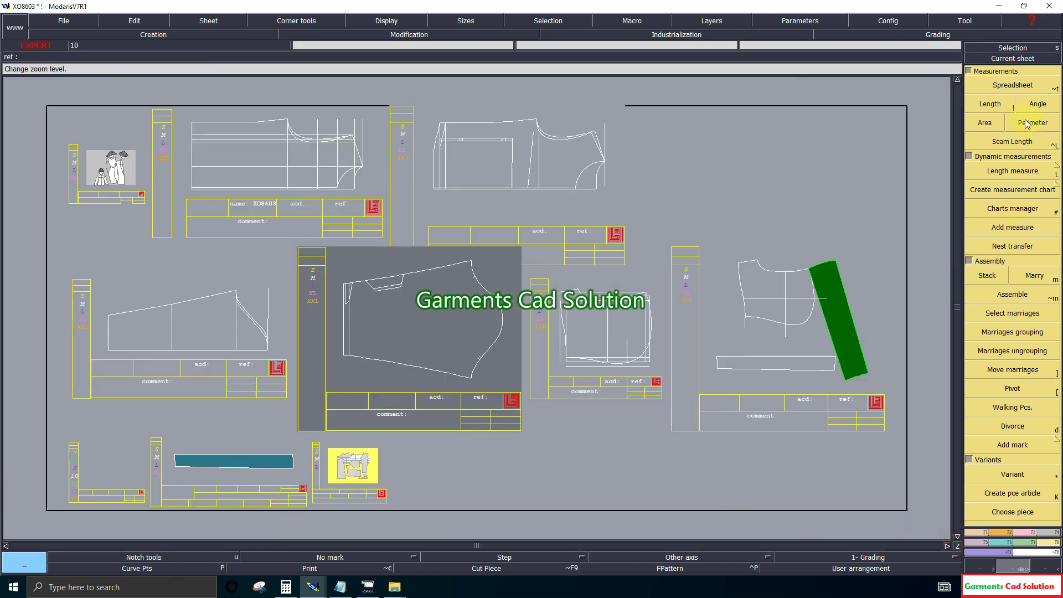
left_click(1016, 60)
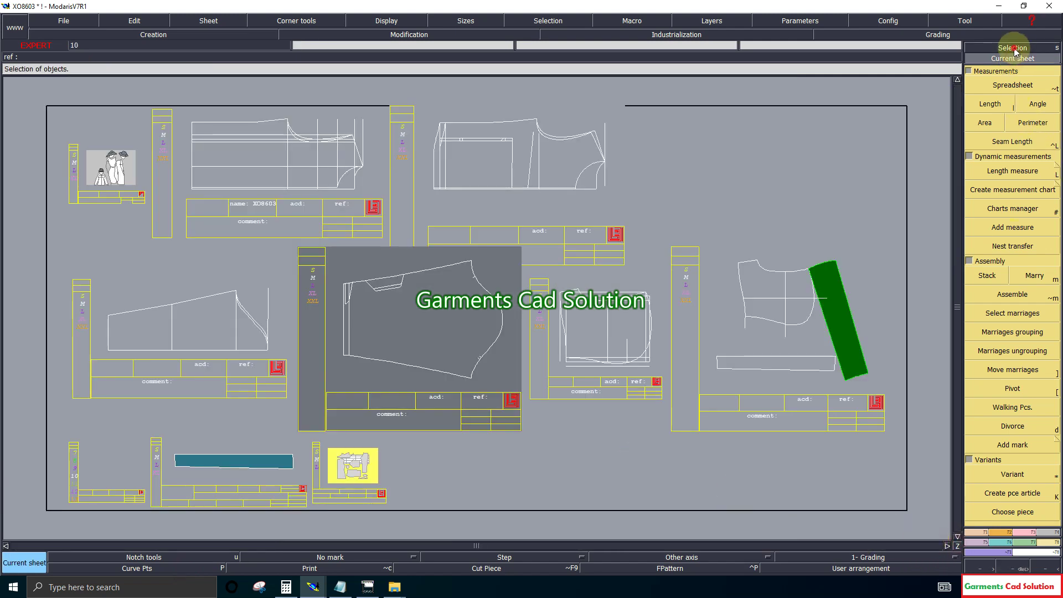
left_click(62, 25)
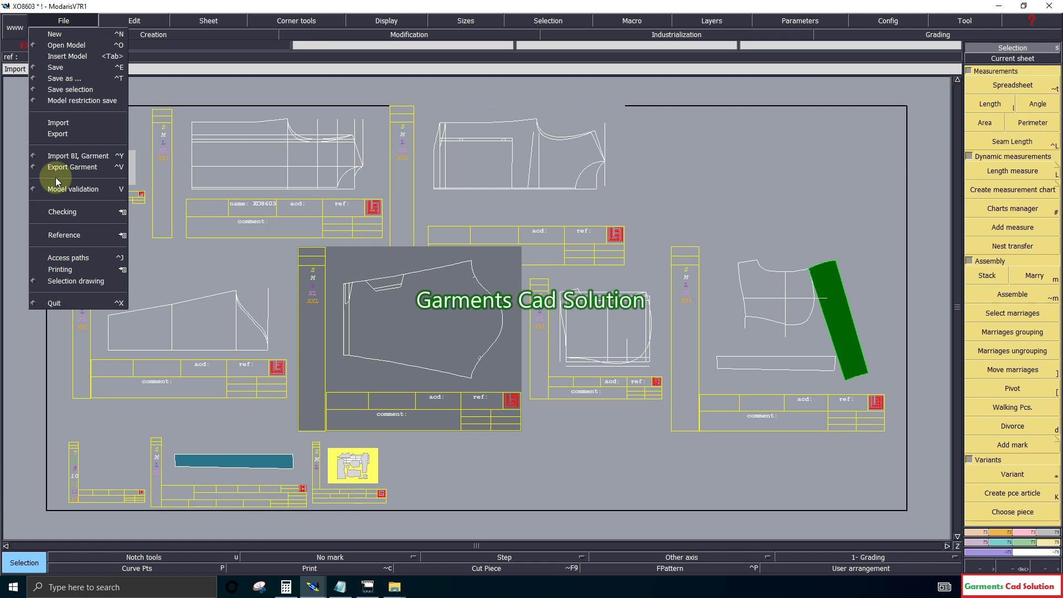
left_click(62, 238)
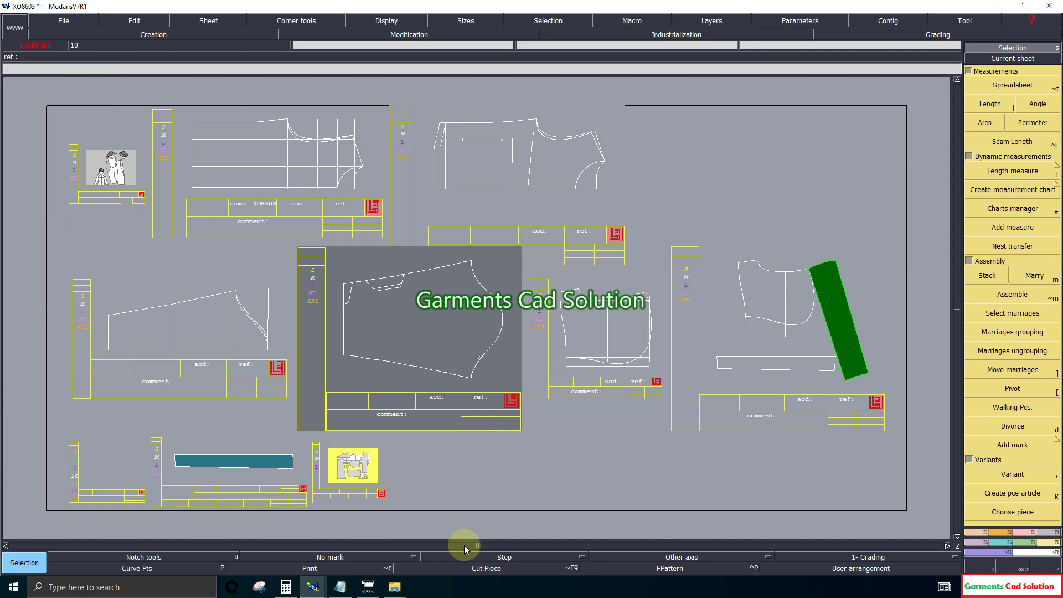
left_click(540, 446)
left_click(539, 449)
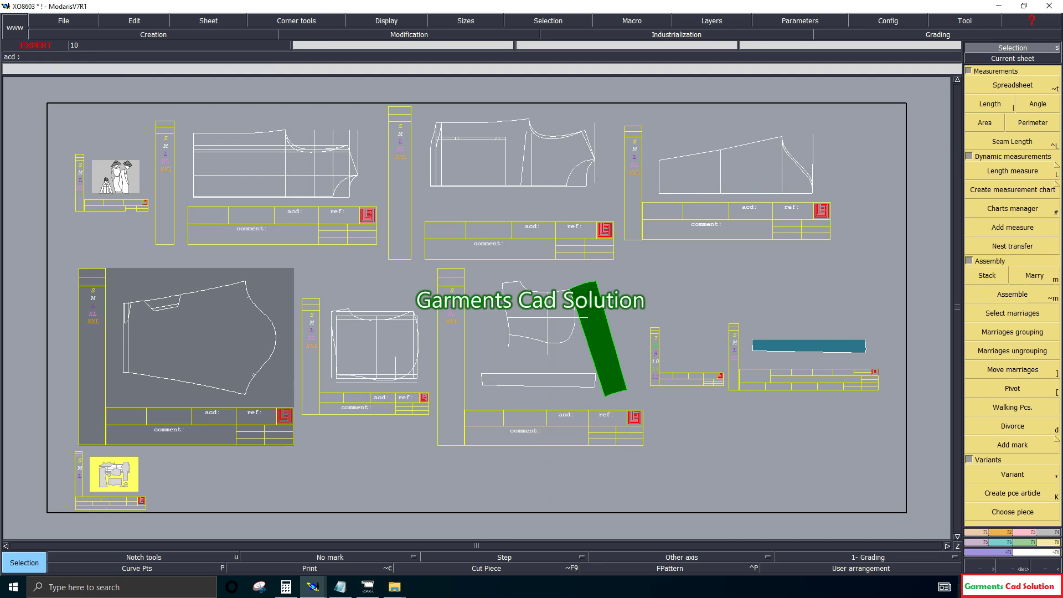
left_click(1024, 565)
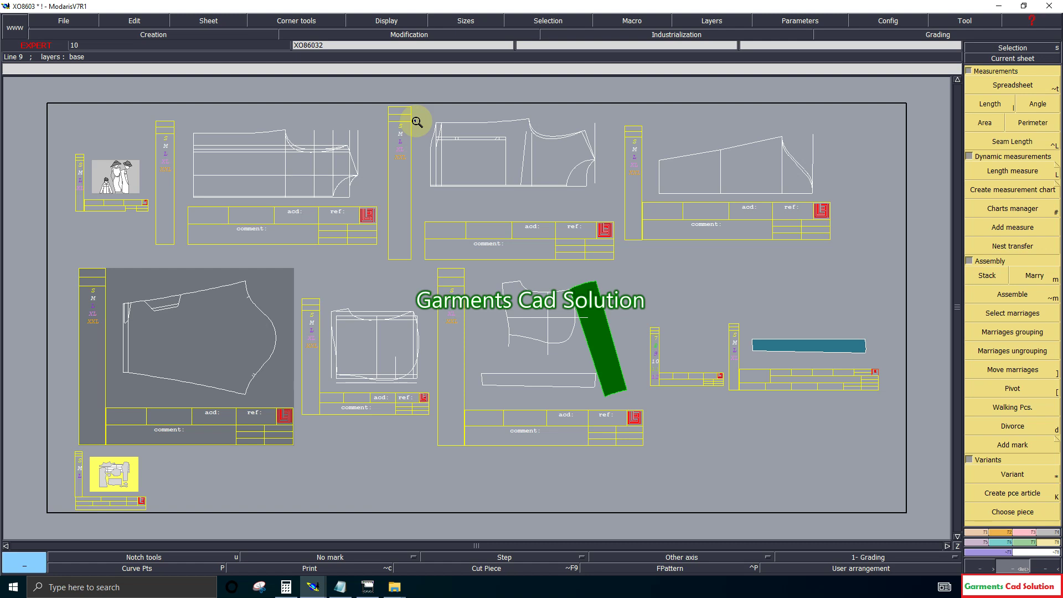
Step: Stretch the bodice's vertical line upward and attach its top end onto the armhole curve
left_click_drag(414, 102, 628, 225)
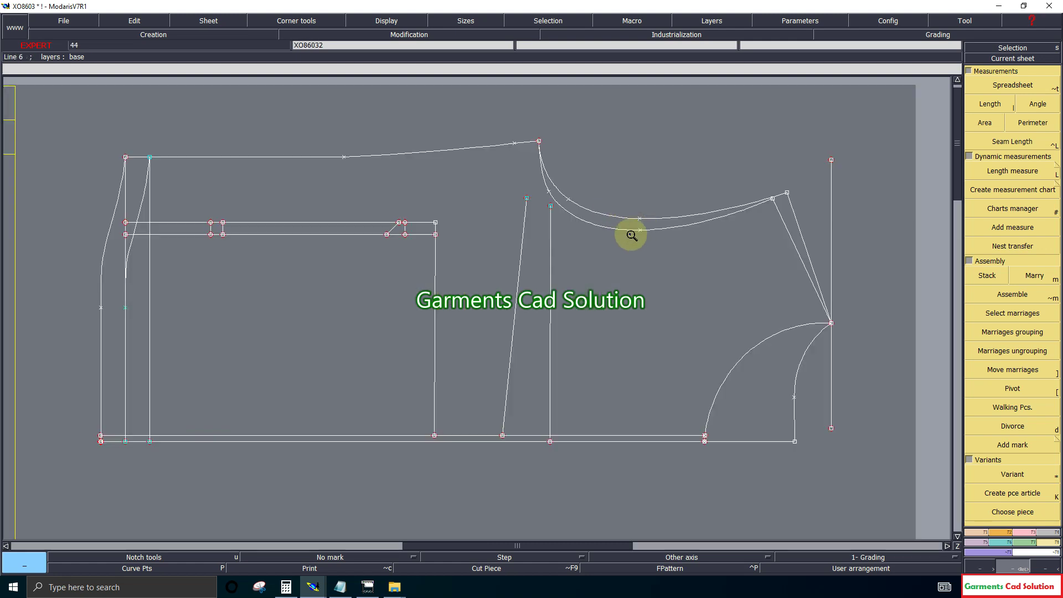
left_click_drag(70, 134, 829, 456)
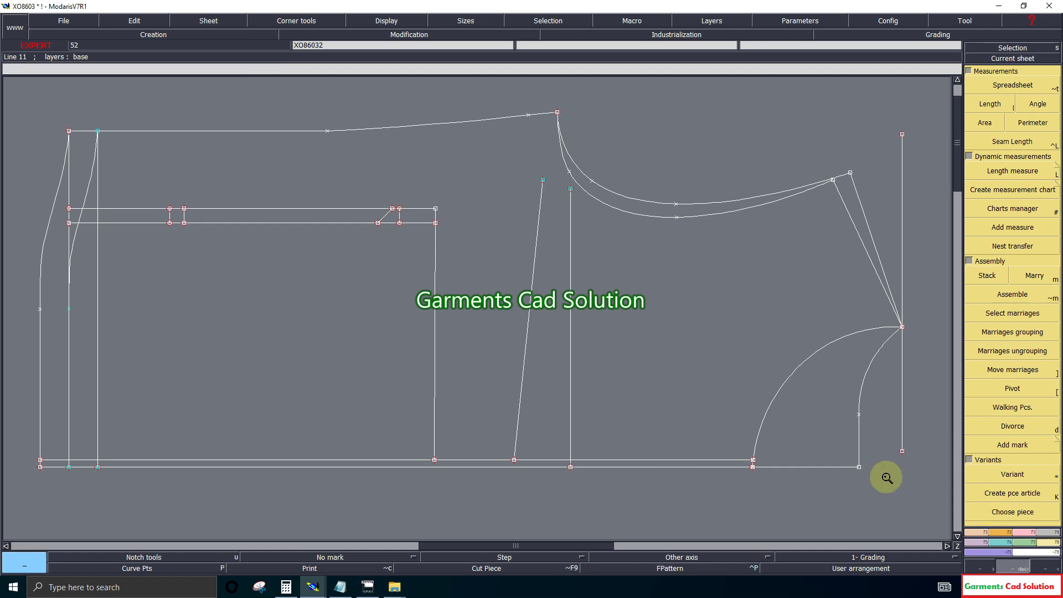
left_click(1033, 533)
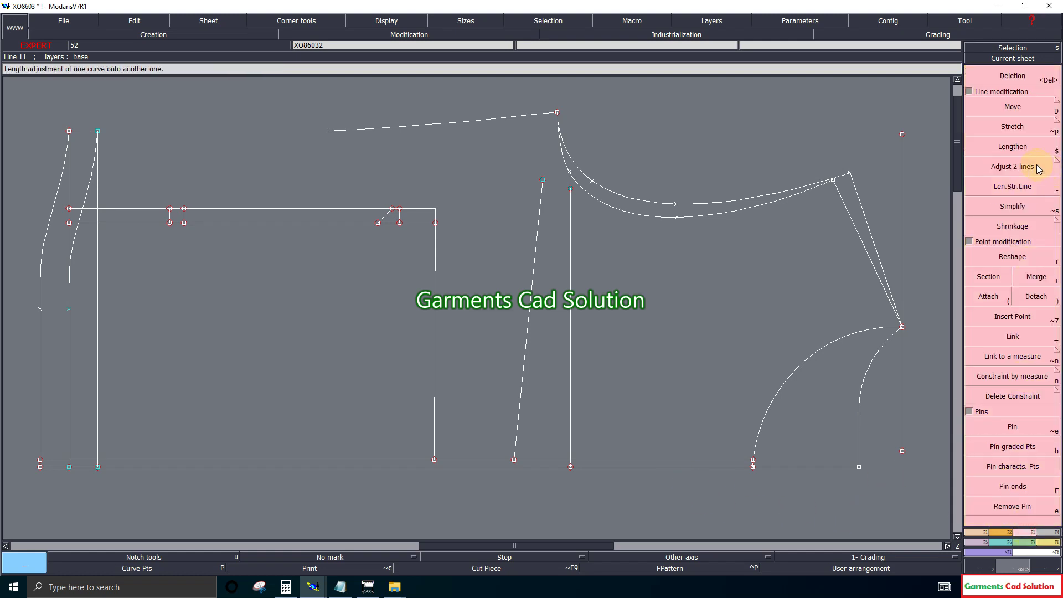
left_click(996, 128)
left_click(514, 449)
left_click_drag(514, 450, 559, 183)
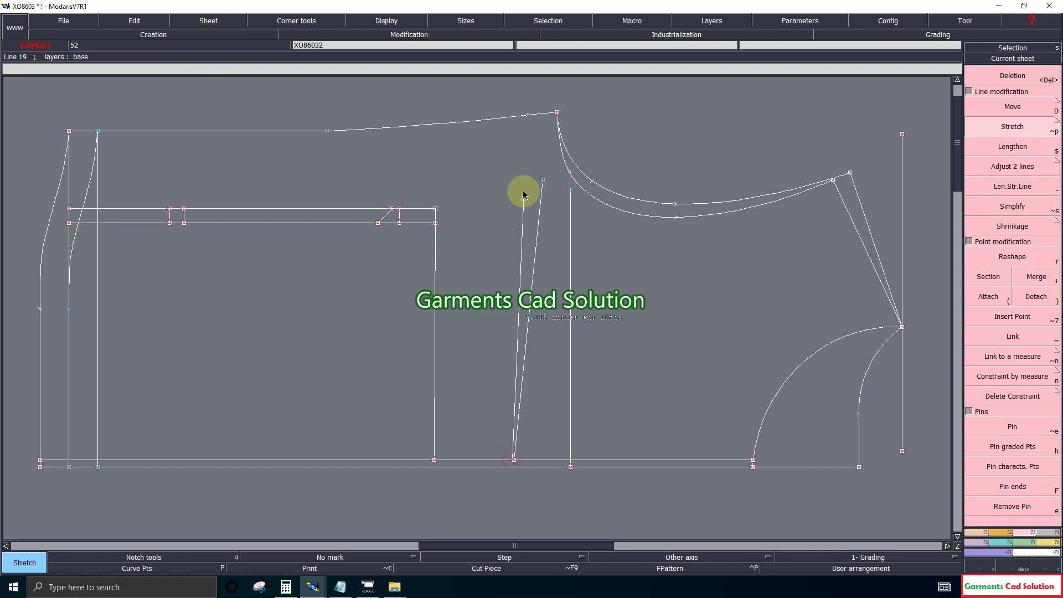
left_click(567, 183)
left_click(980, 297)
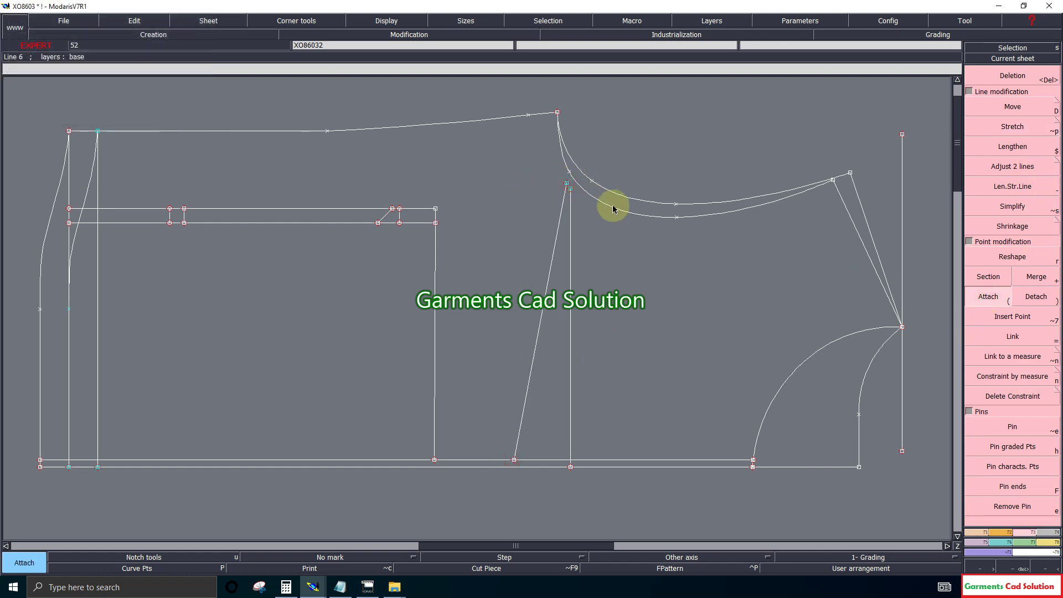
left_click(566, 183)
left_click(1048, 129)
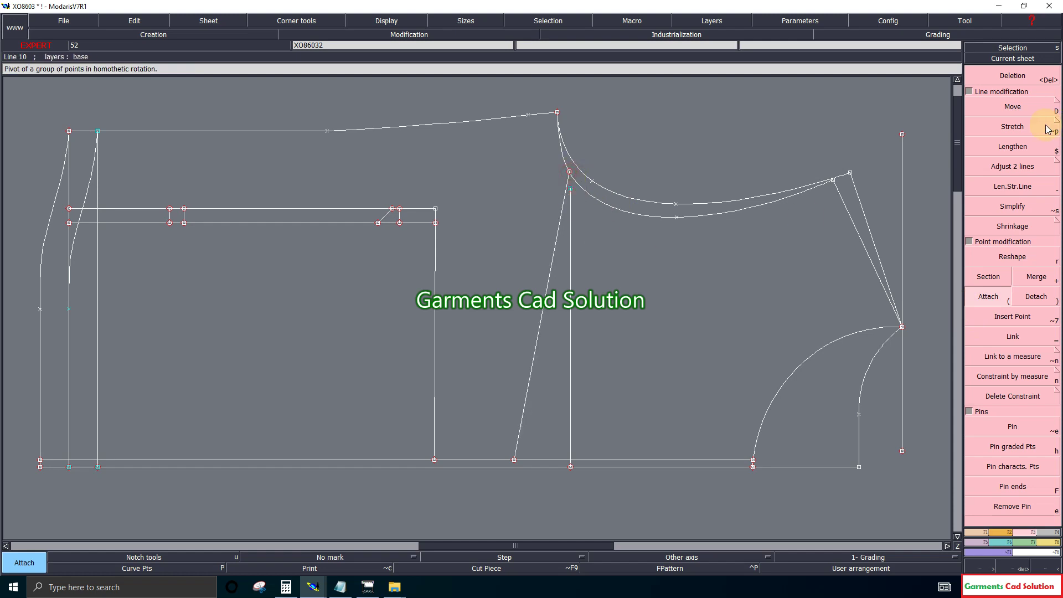
Step: Try moving the vertical line to the right, then undo the move
left_click(1015, 106)
left_click(572, 297)
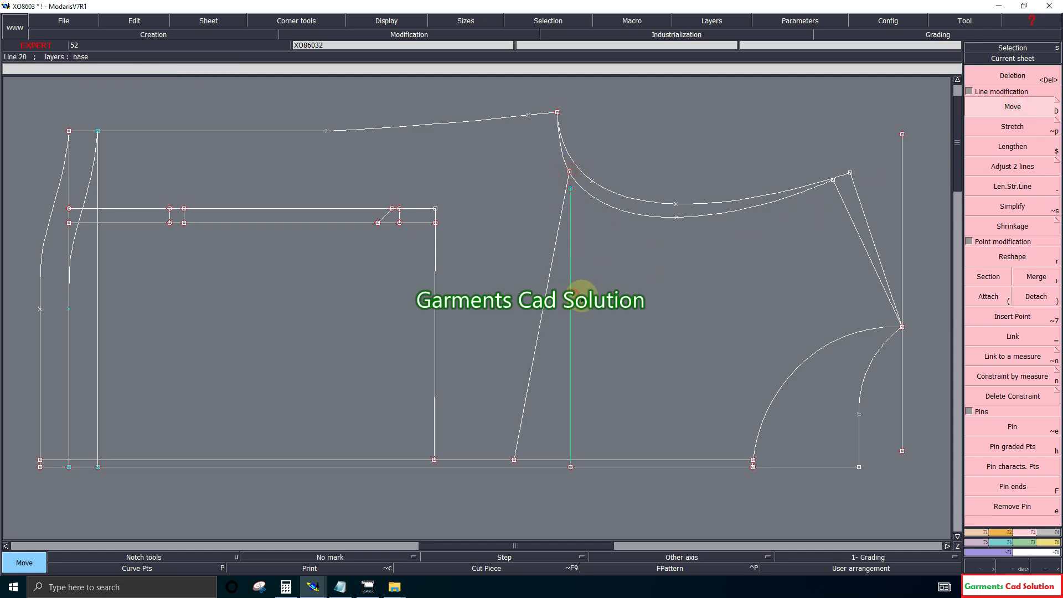
left_click(607, 293)
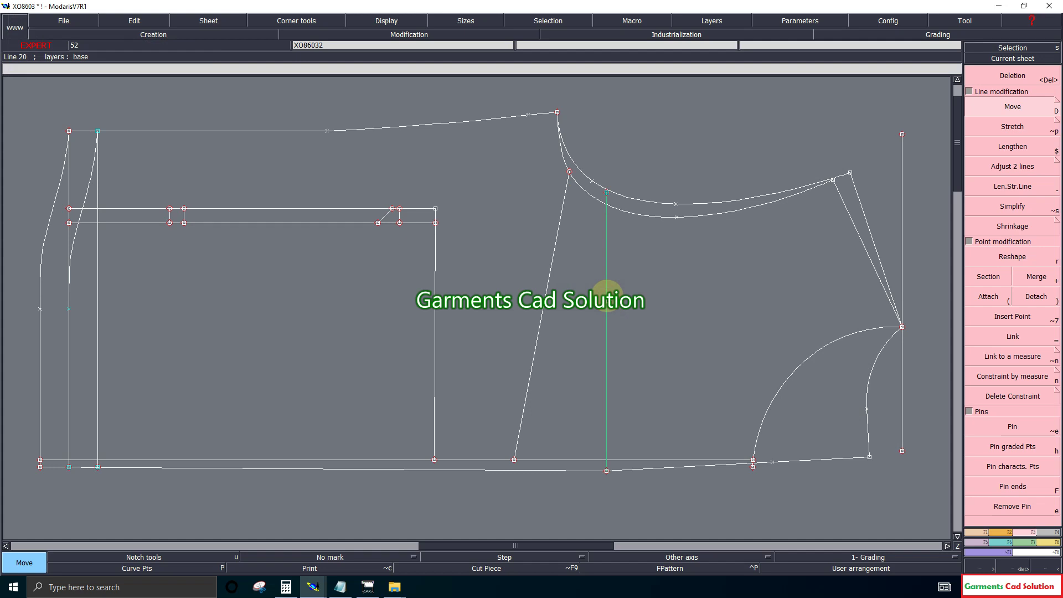
key("ctrl+z")
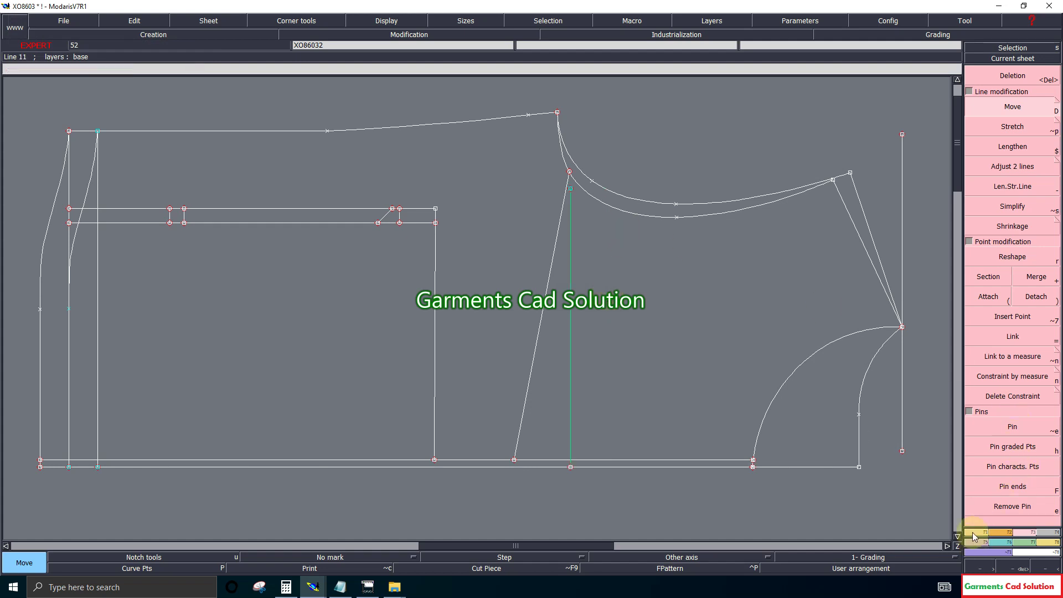
left_click(973, 533)
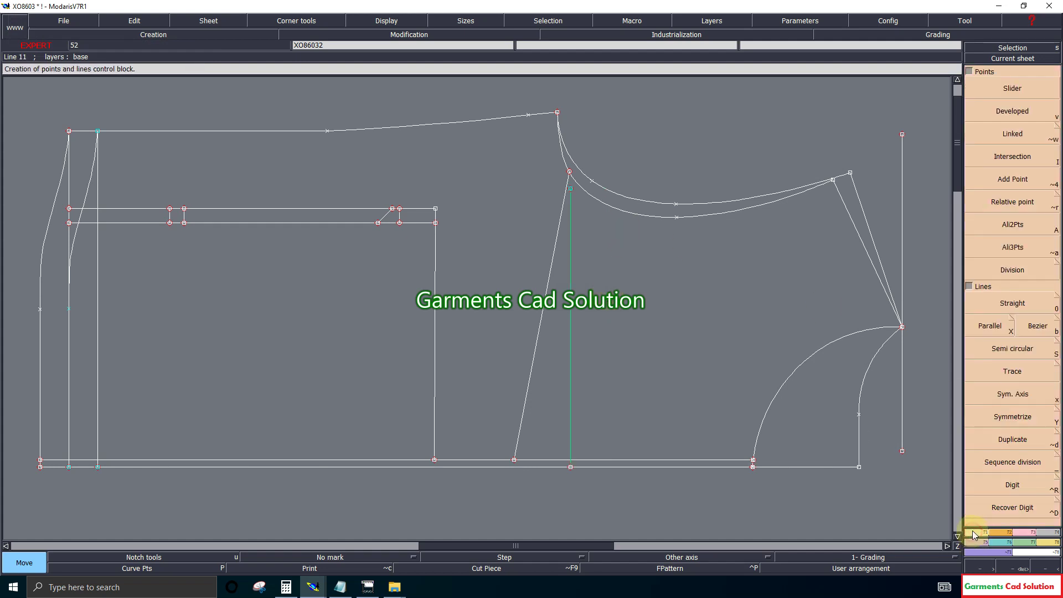
Step: Duplicate the bodice's vertical line 1.250 inches to the right
left_click(1014, 440)
left_click(570, 351)
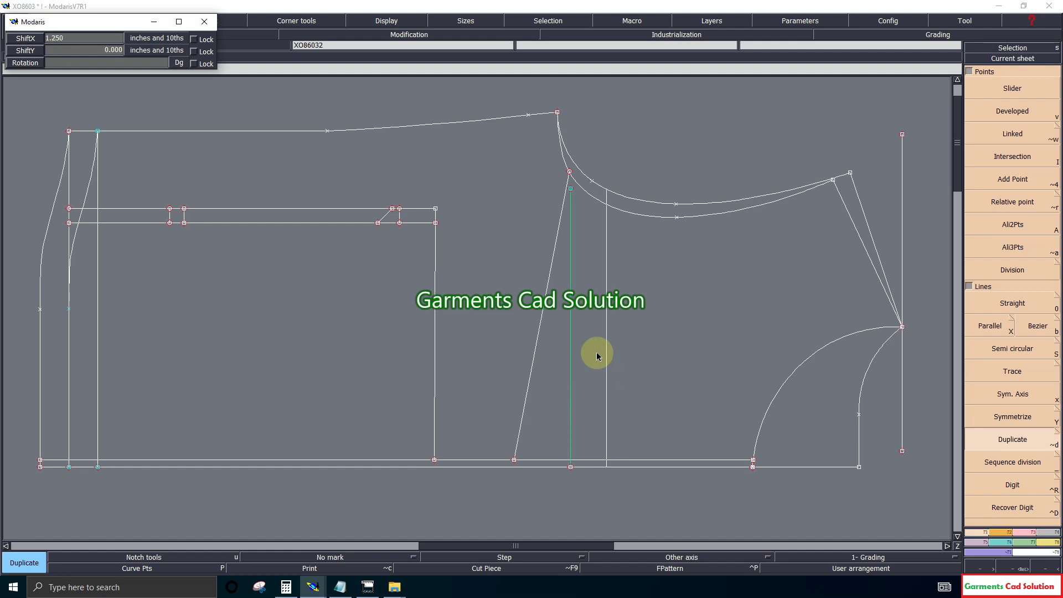
key("Return")
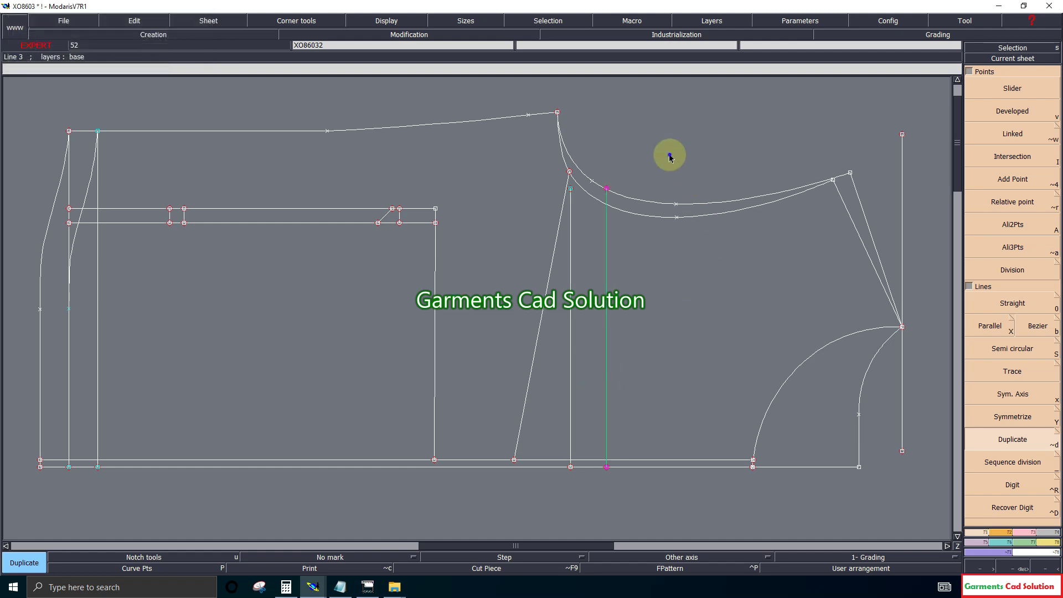
Step: Delete the unwanted vertical line and return to the overview of all sheets
left_click(1021, 536)
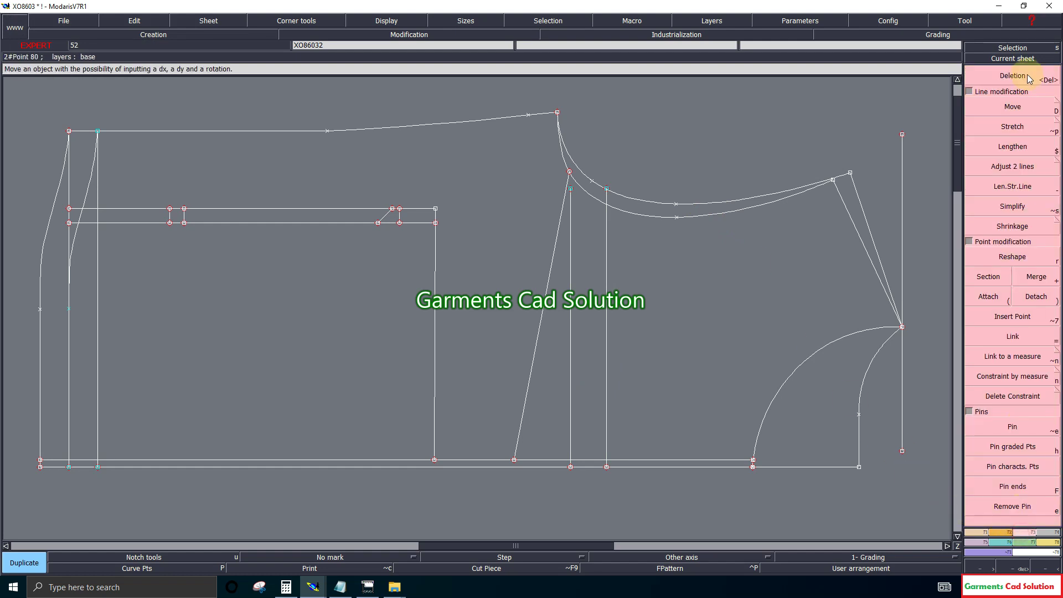
left_click(1012, 76)
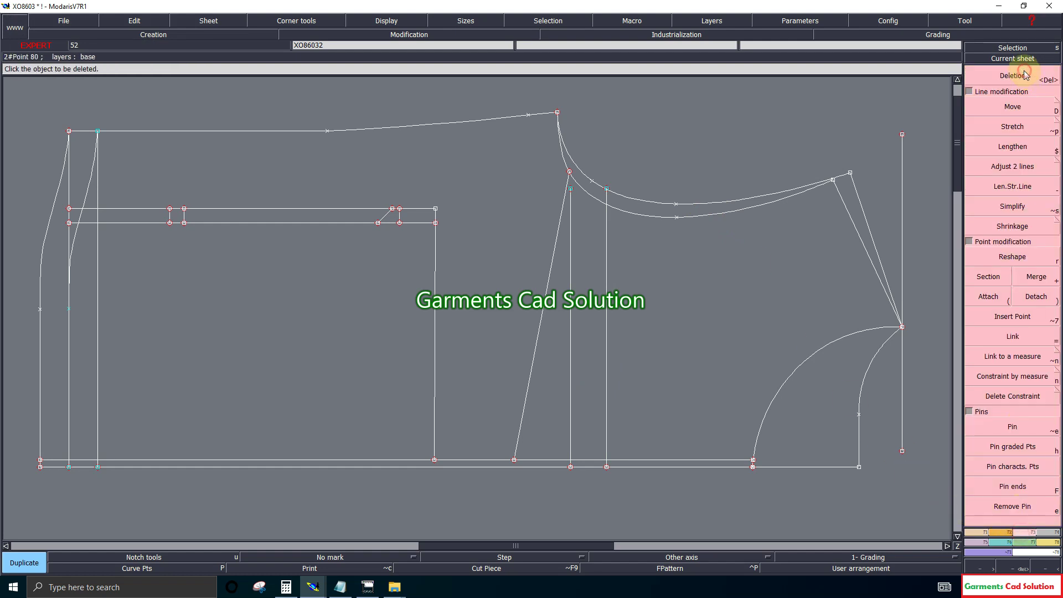
left_click(570, 317)
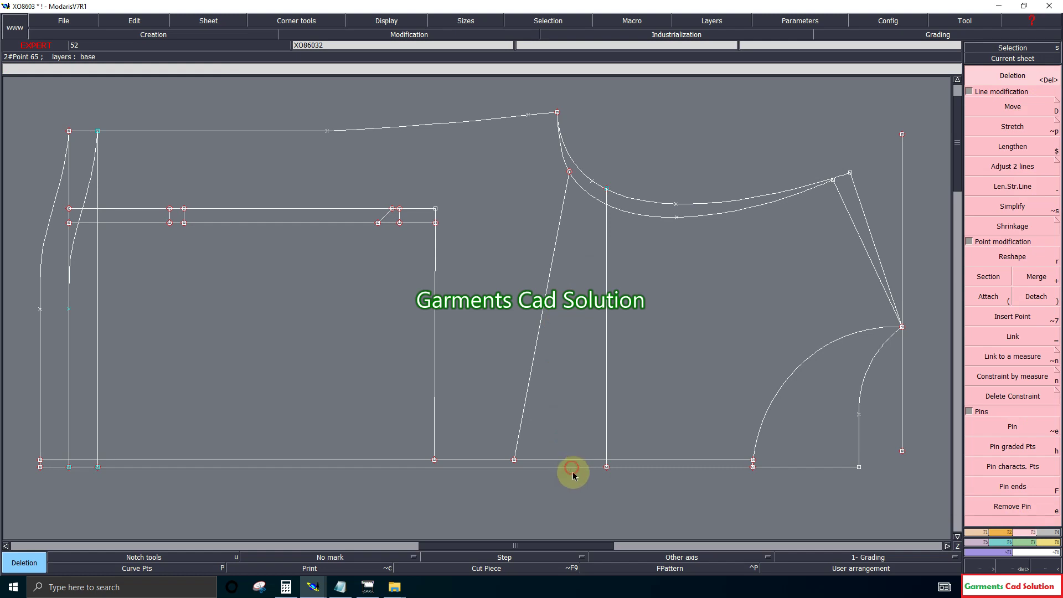
left_click(1004, 167)
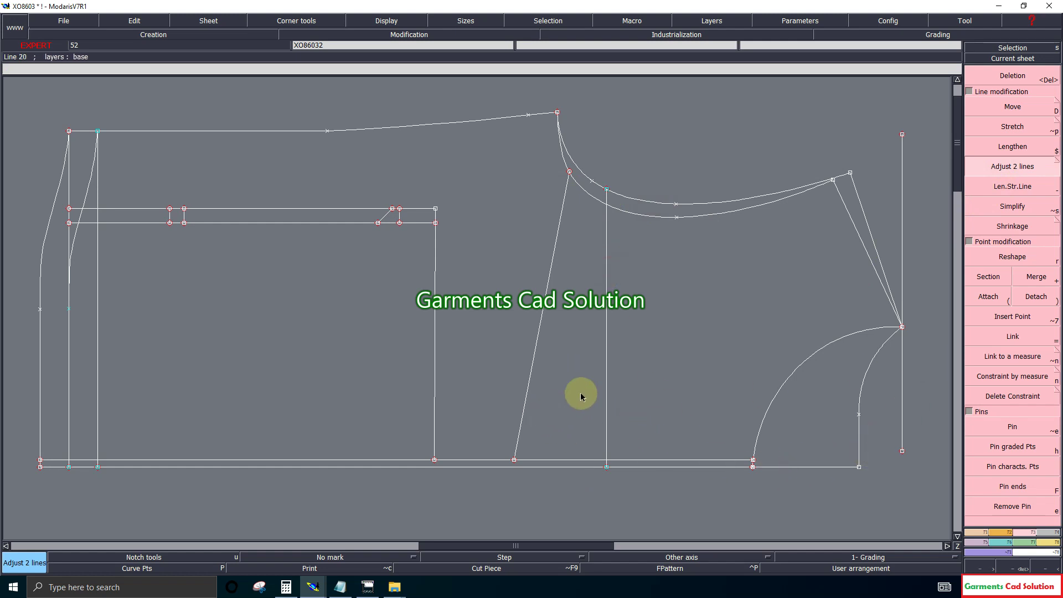
left_click(958, 546)
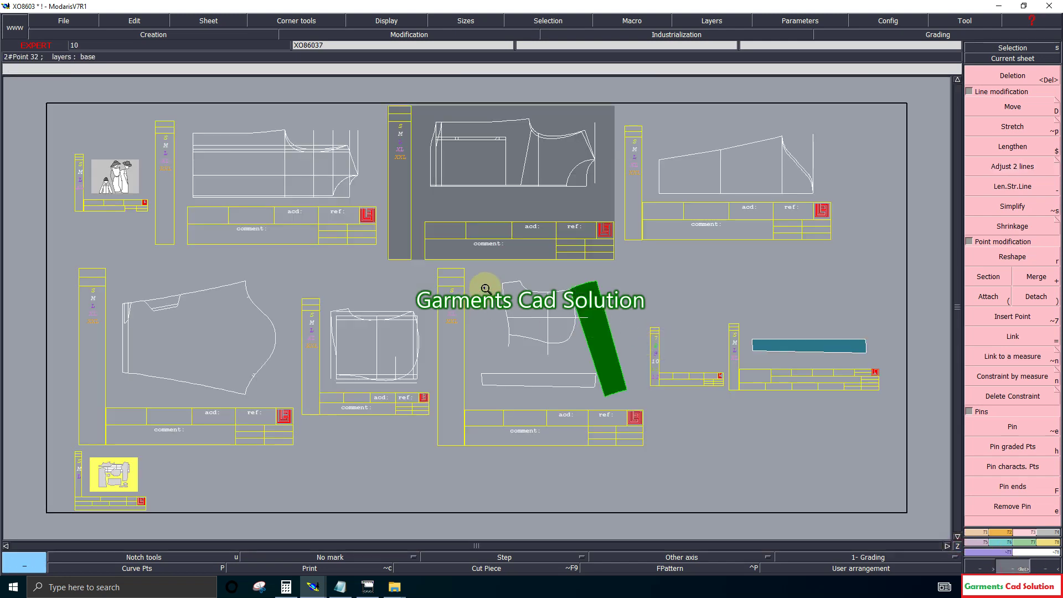
Step: Lower the bodice's armhole curve point slightly and attach the side point onto the vertical line
left_click_drag(470, 274, 656, 387)
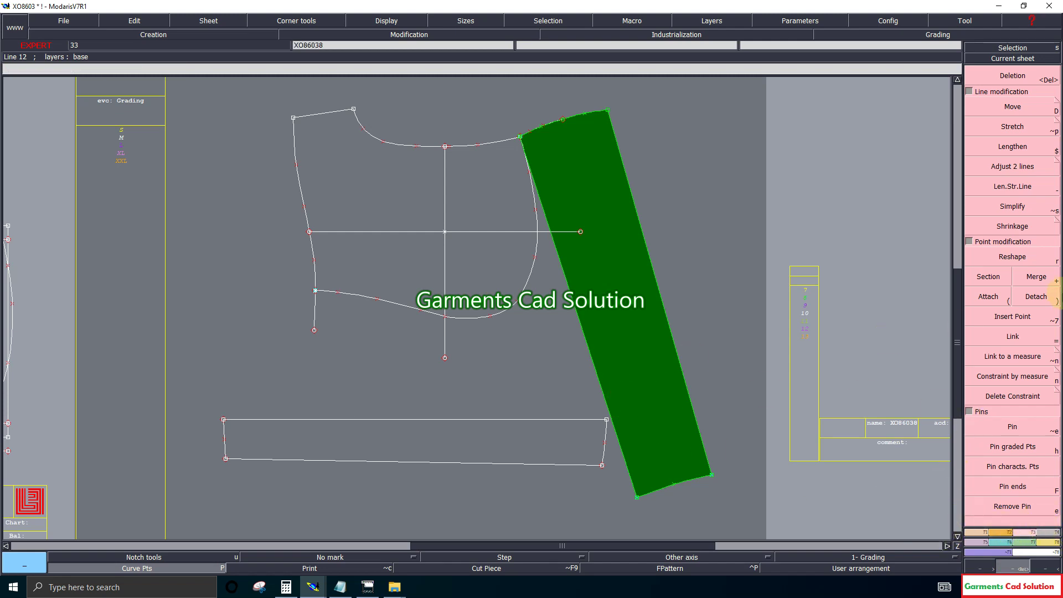
left_click(1023, 260)
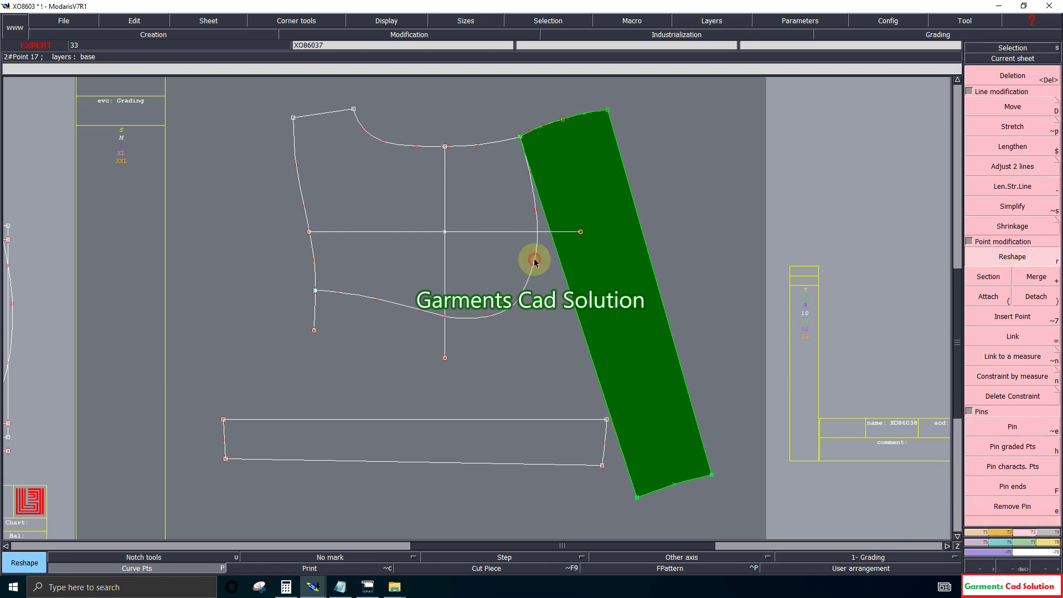
left_click_drag(534, 260, 540, 280)
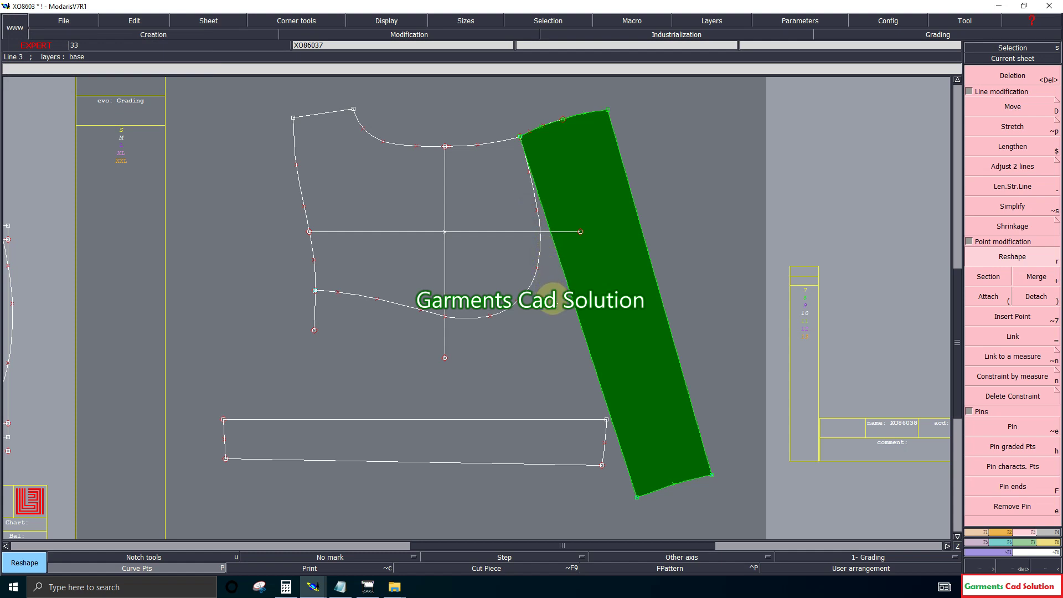
left_click(988, 296)
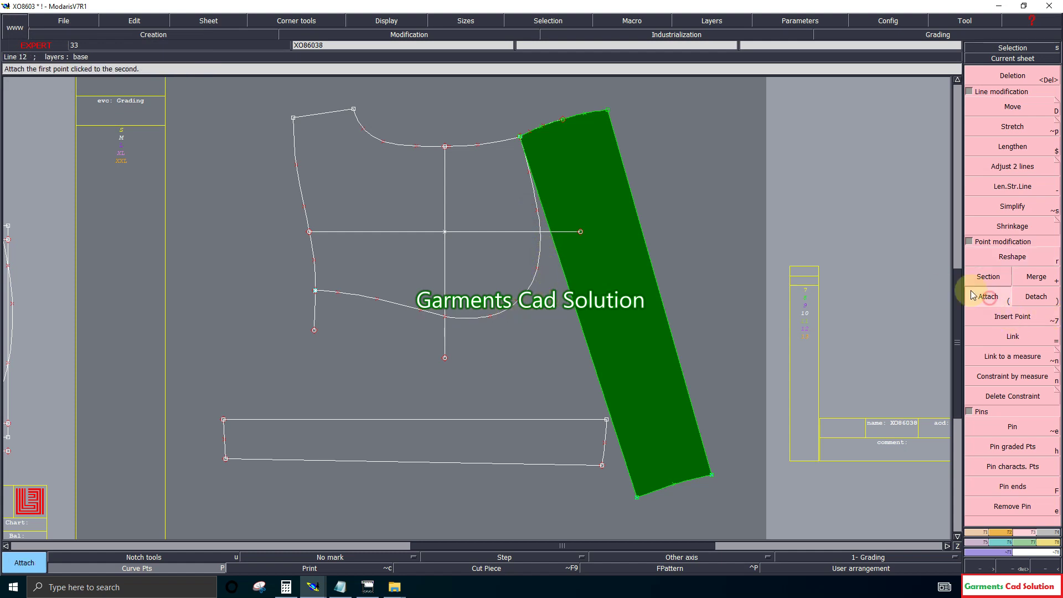
left_click(316, 291)
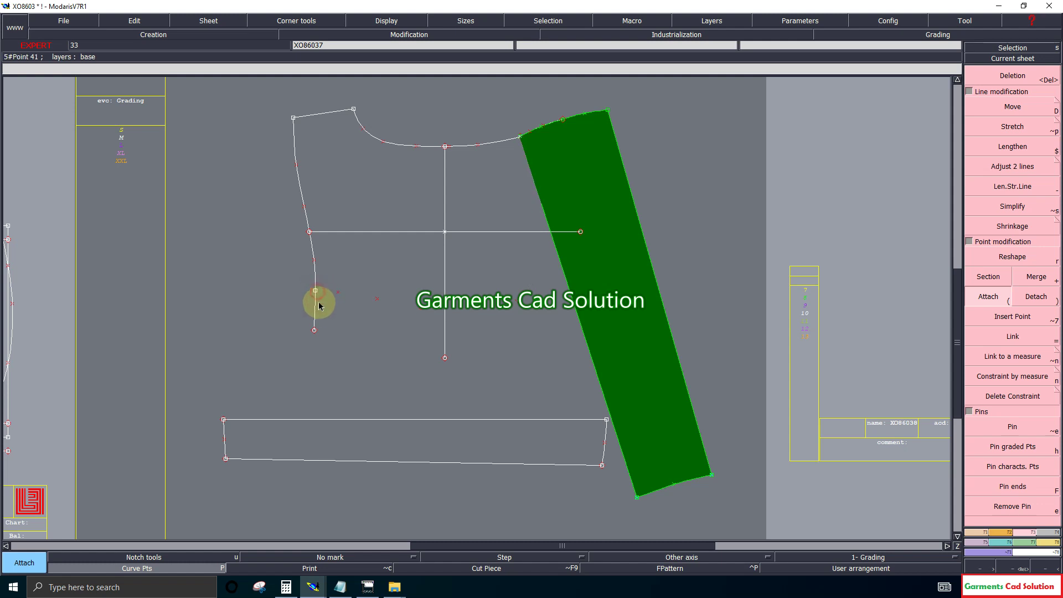
left_click(322, 314)
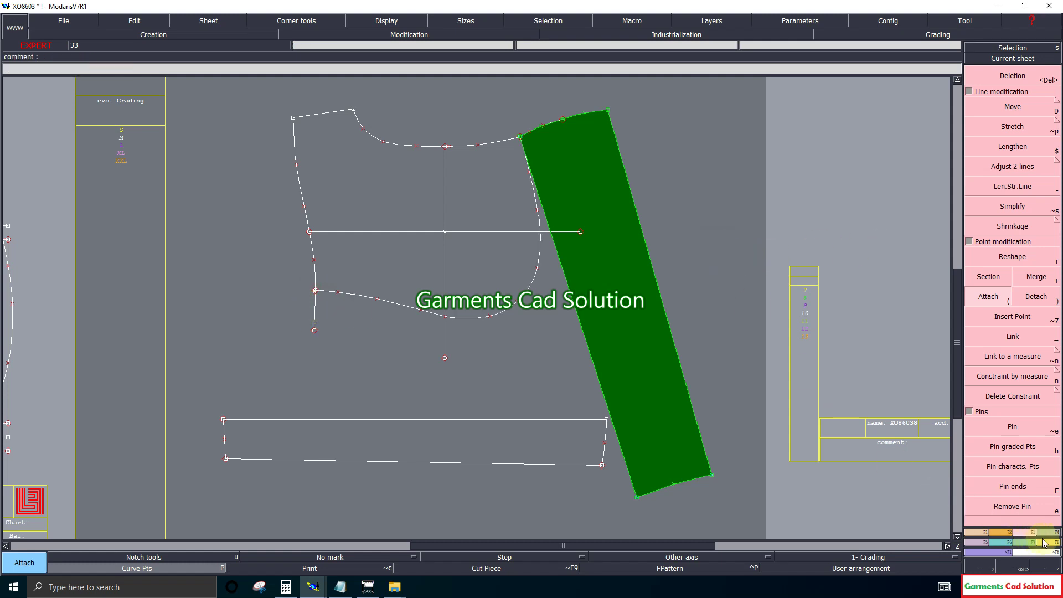
key("F3")
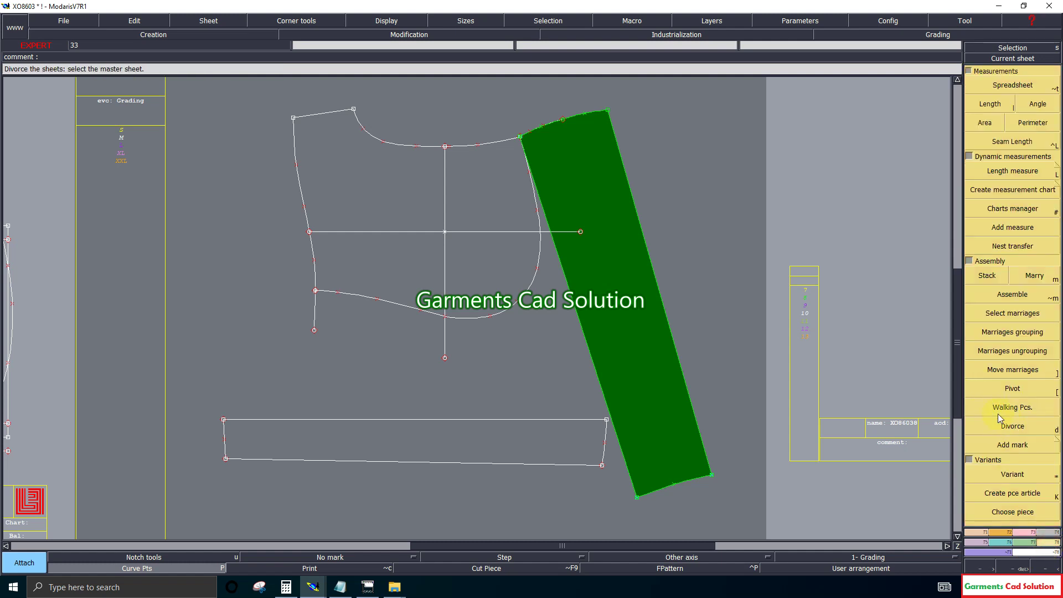
Step: Walk the green piece along the bodice's lower curved edge and zoom to its lower-left corner
left_click(997, 407)
left_click(524, 148)
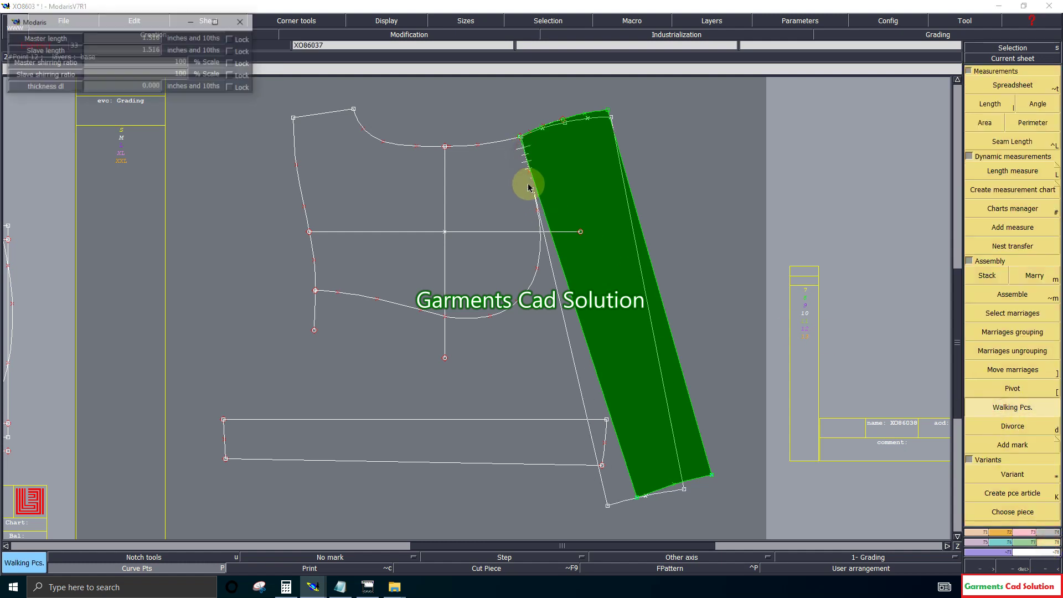
left_click(333, 302)
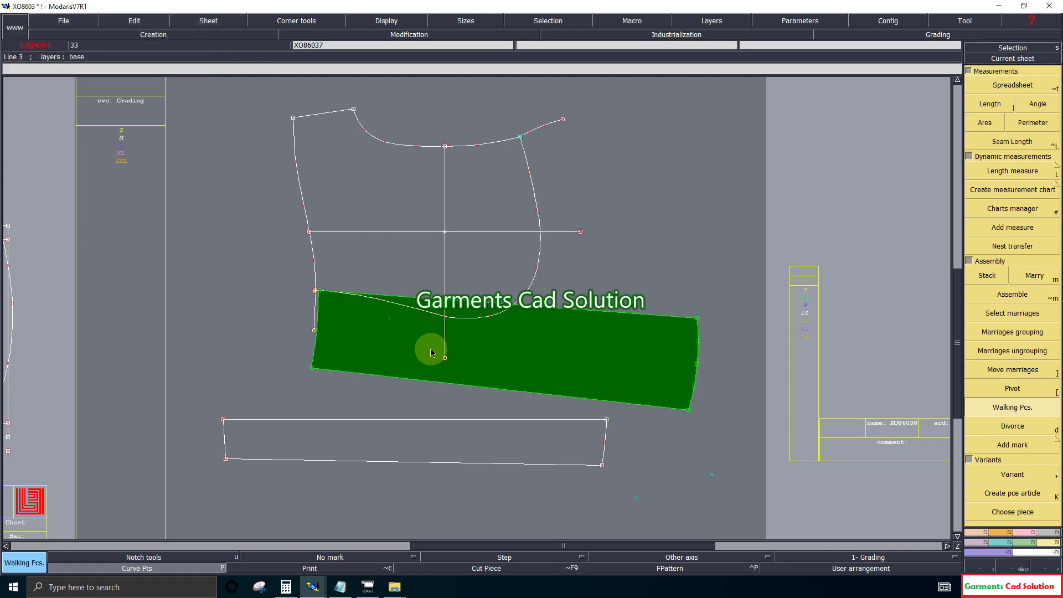
left_click(957, 546)
left_click_drag(498, 322, 592, 368)
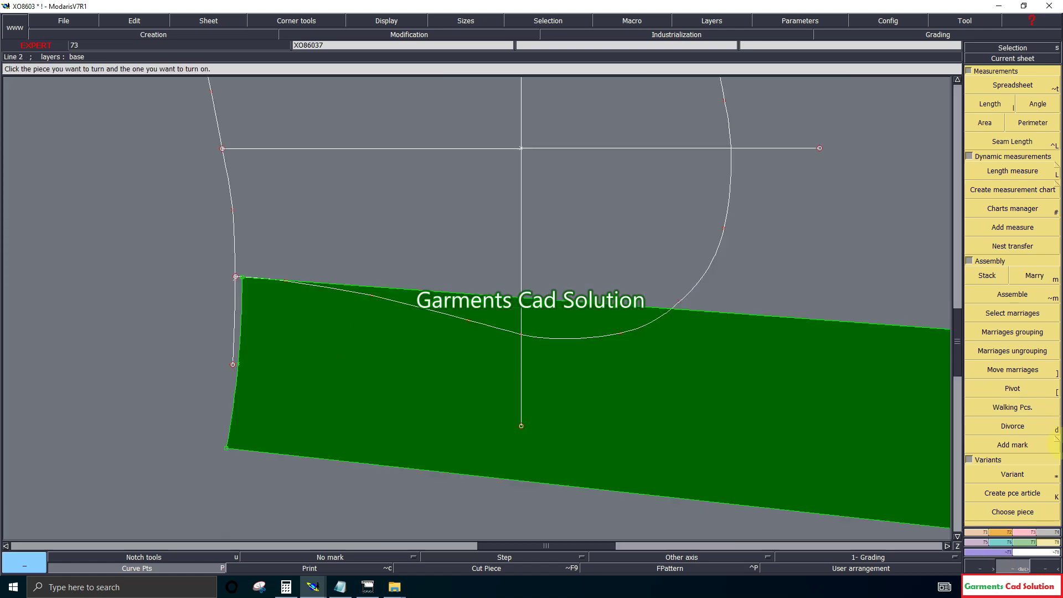
Step: Shift the joined green piece down and right with Move marriages
left_click(1000, 376)
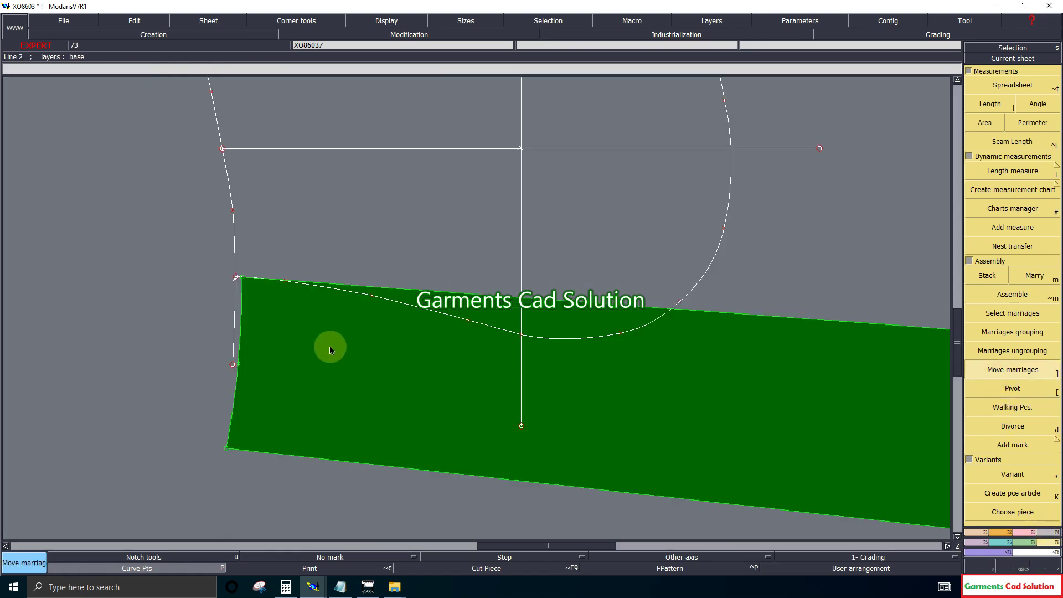
left_click(264, 335)
mouse_move(261, 330)
left_mouse_down()
mouse_move(233, 277)
mouse_move(287, 365)
mouse_move(355, 365)
left_mouse_up()
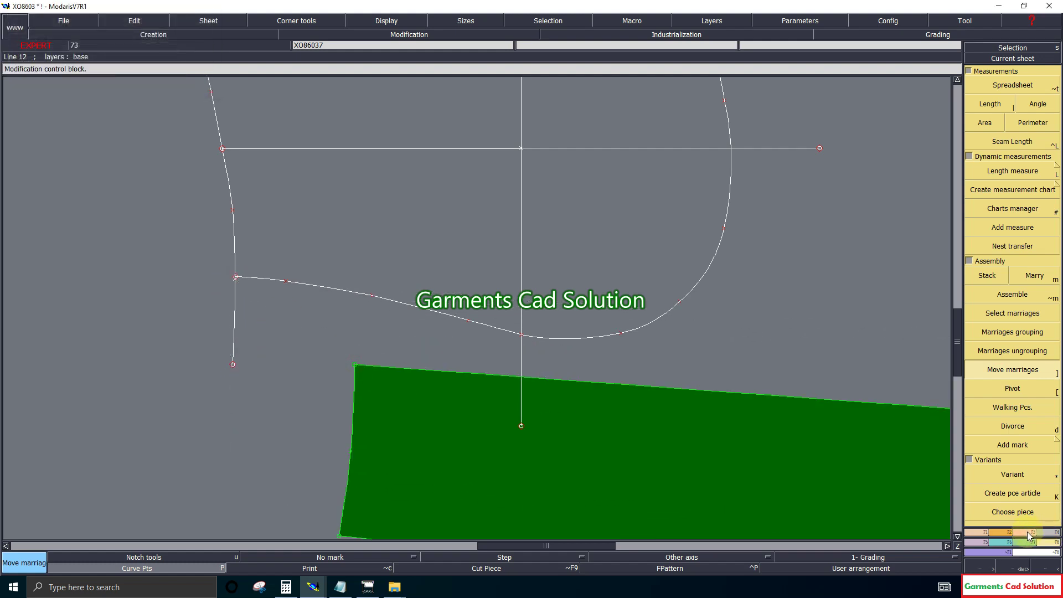
key("F3")
left_click(989, 296)
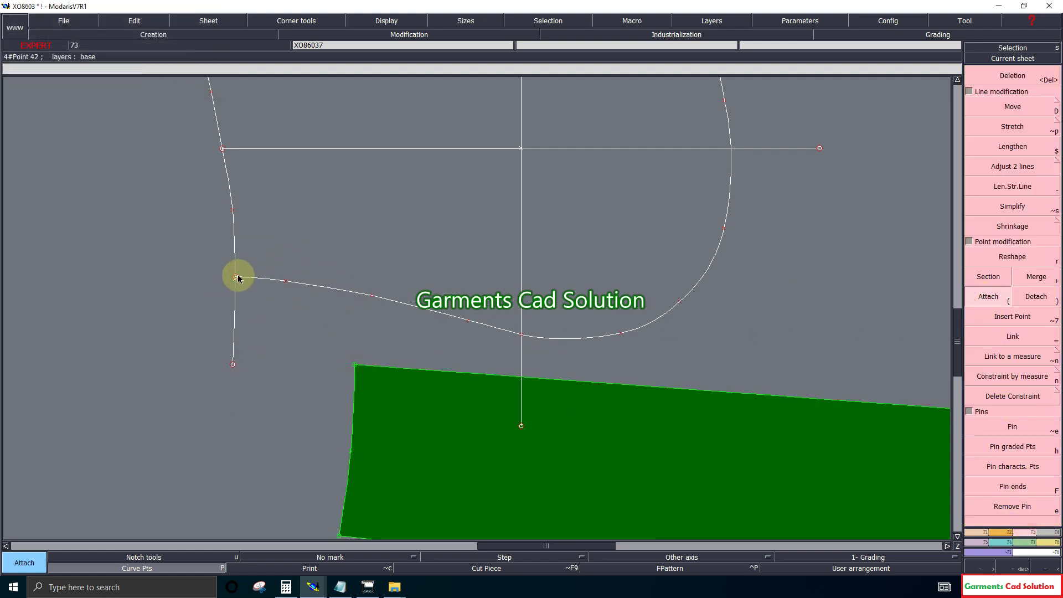
Step: Reshape the bodice's lower curve near the left corner by dragging its curve points smoother
left_click(551, 324)
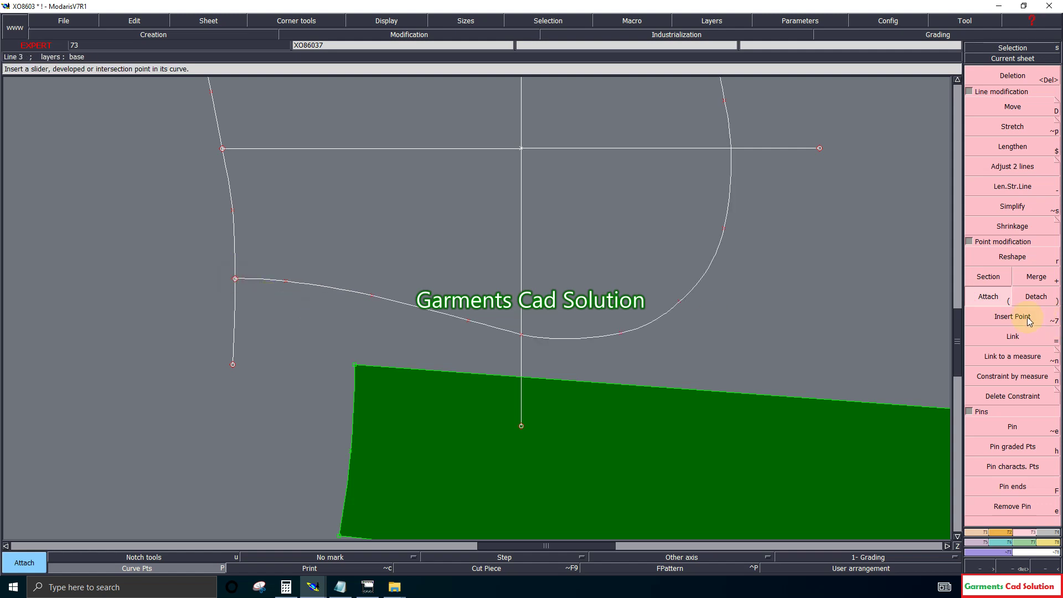
left_click(1009, 258)
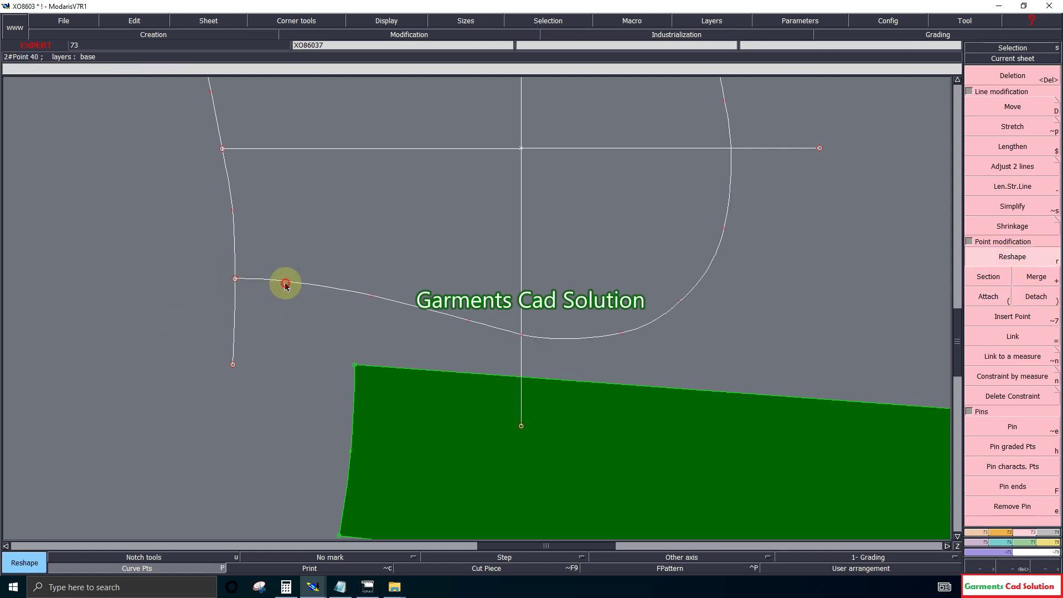
left_click(285, 285)
left_click(388, 307)
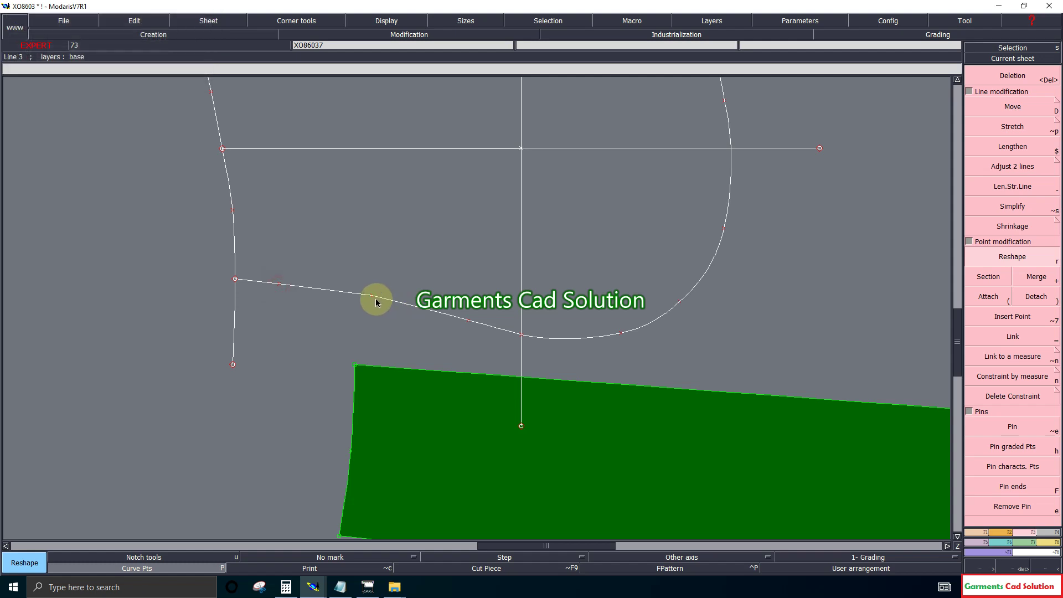
left_click(372, 303)
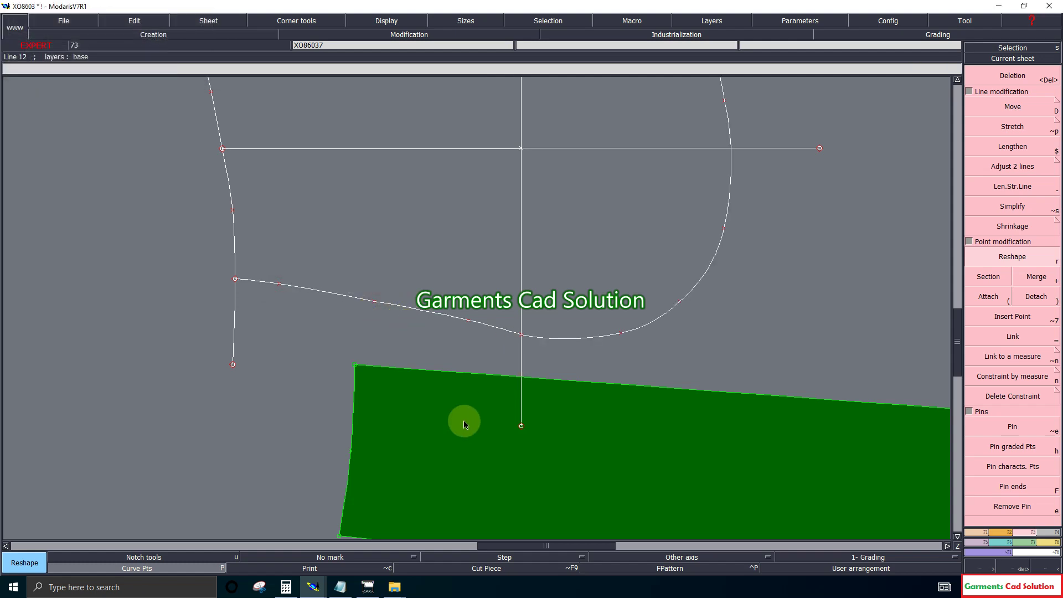
left_click(1044, 543)
Step: Place the green piece's corner at the curve point and walk it along the lower curve
left_click(1013, 369)
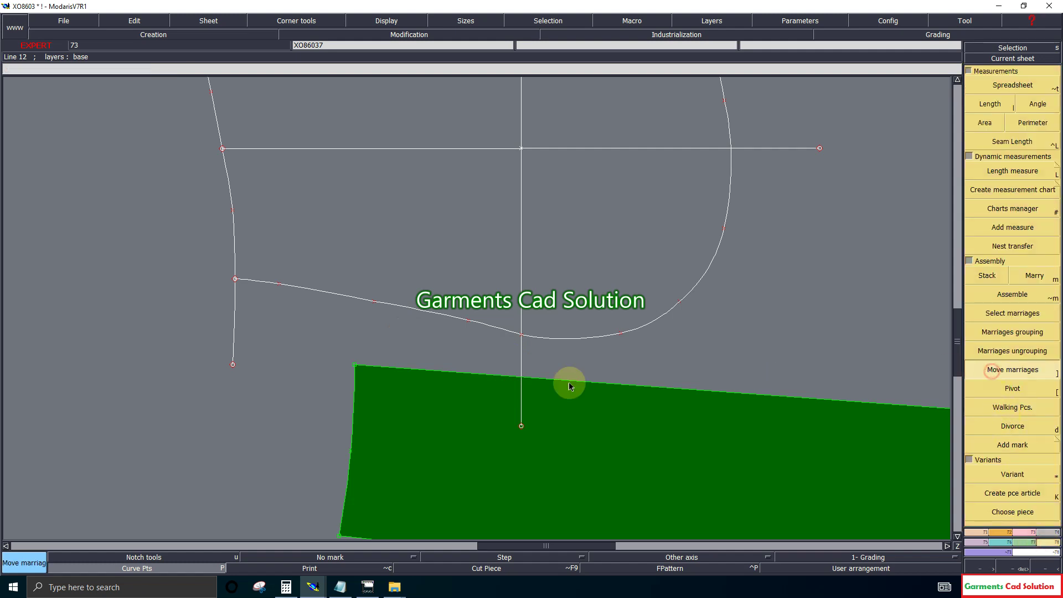
left_click(357, 369)
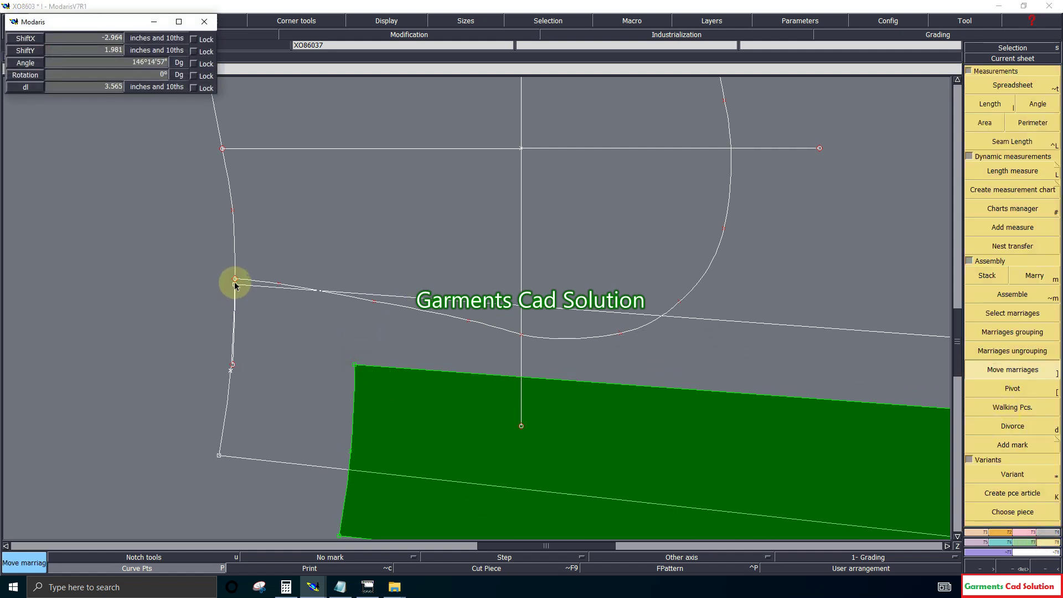
left_click(237, 279)
left_click(1005, 414)
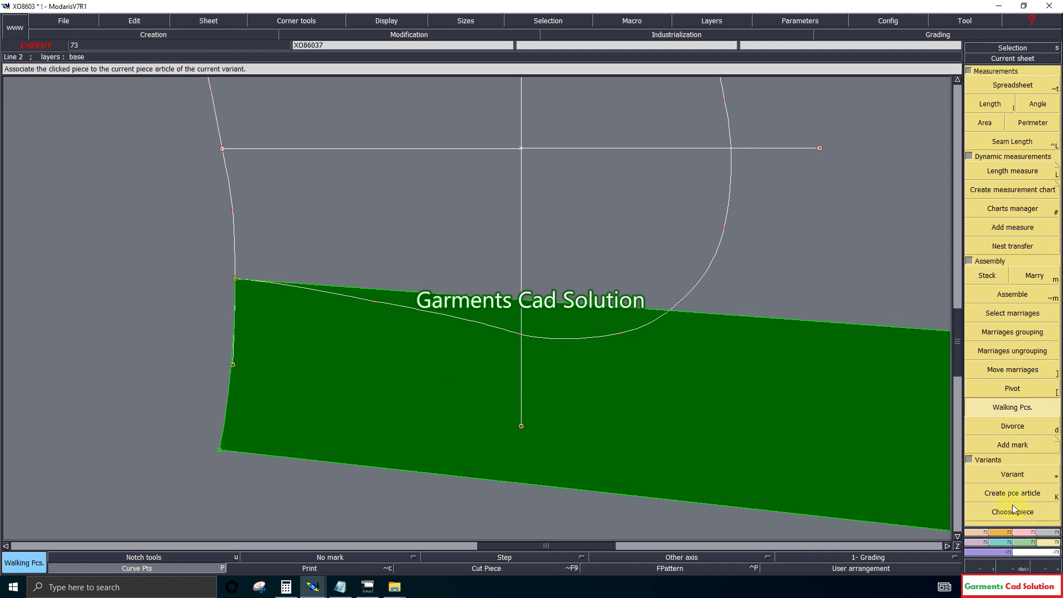
left_click(253, 284)
left_click(287, 287)
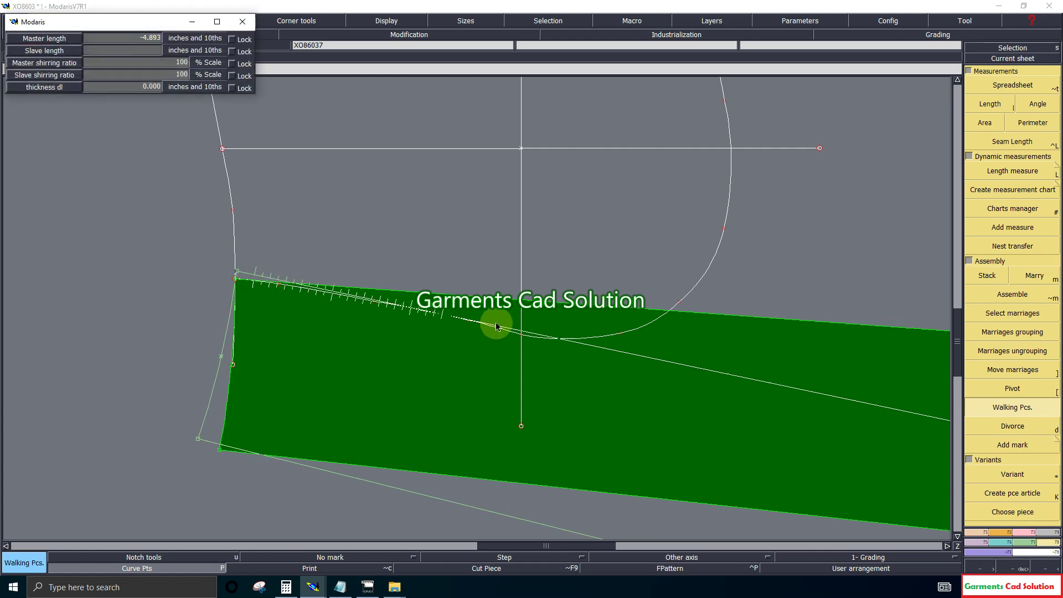
left_click(727, 132)
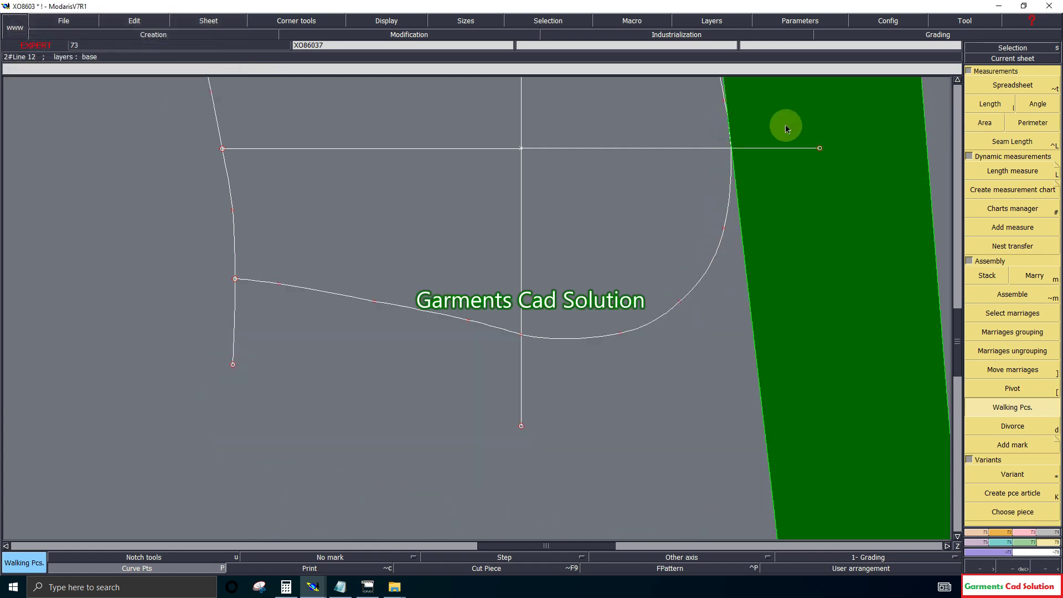
Step: Walk the green piece up the armhole curve to the bodice's top corner
left_click(957, 80)
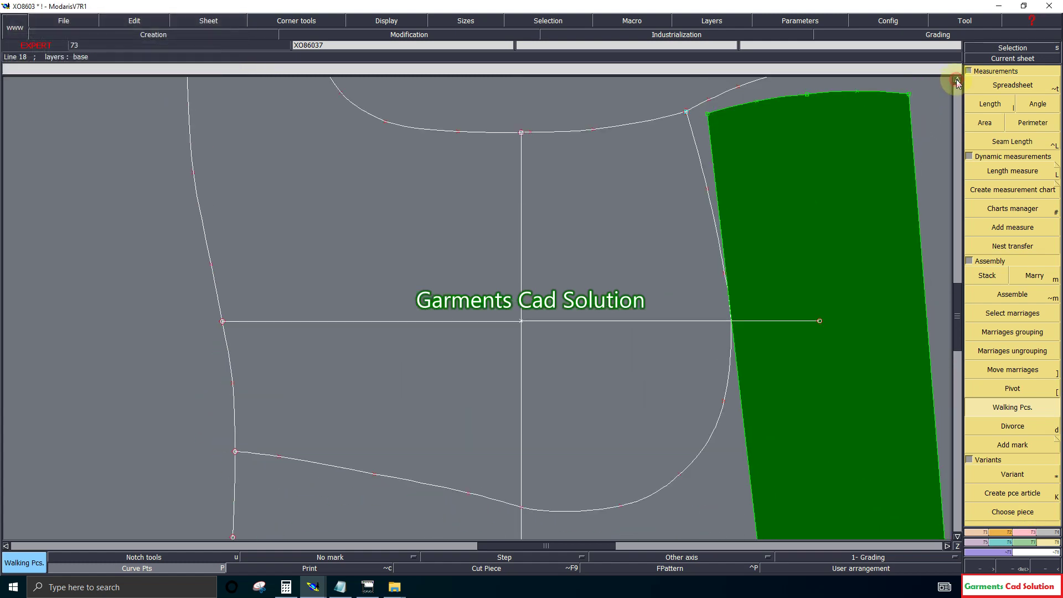
left_click(957, 80)
left_click(729, 357)
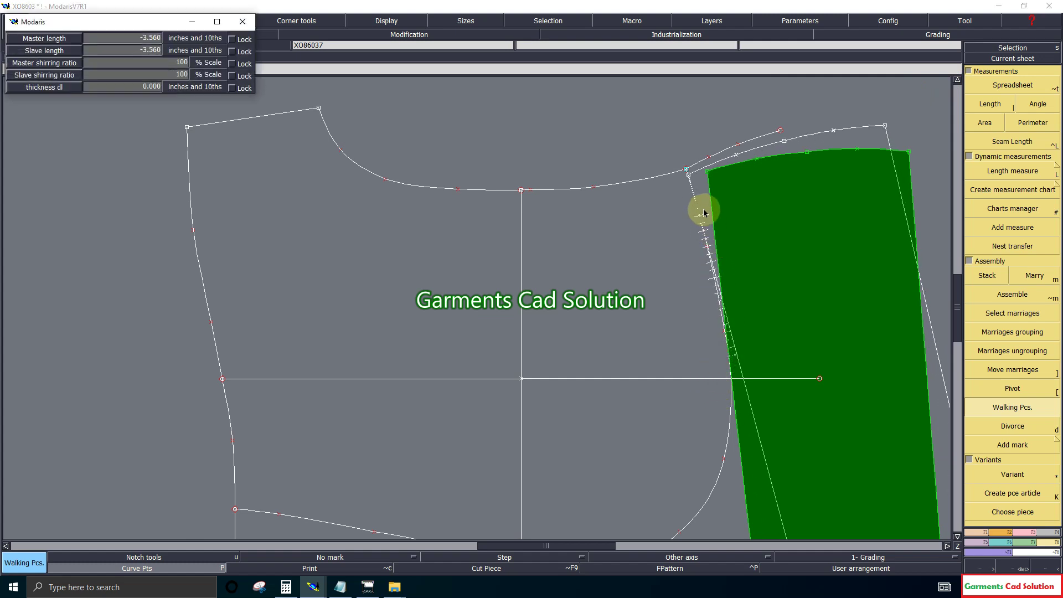
left_click(689, 175)
Step: Clear the measurement table
left_click(1048, 541)
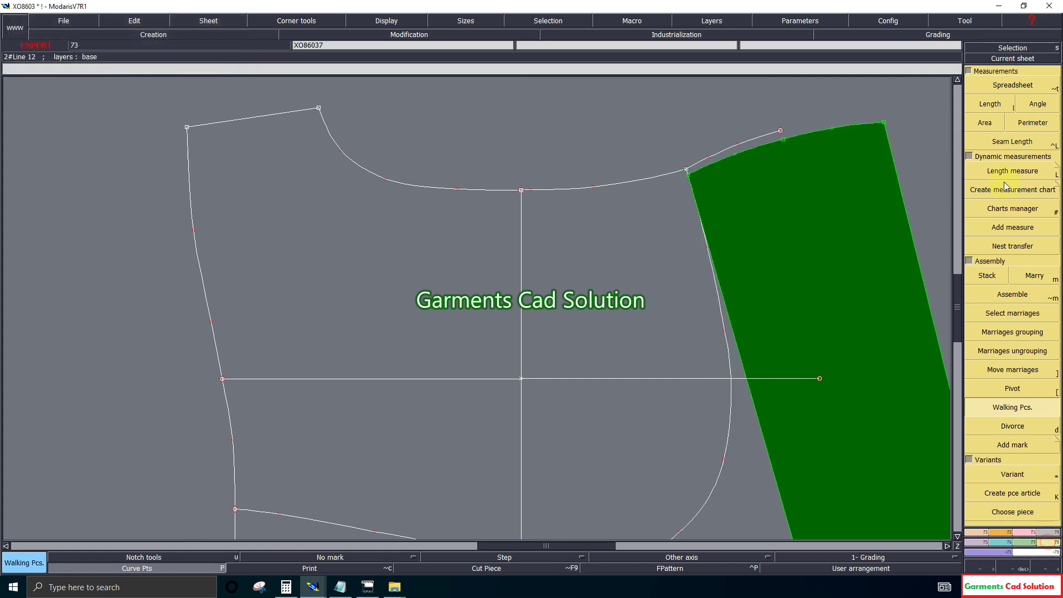
left_click(991, 92)
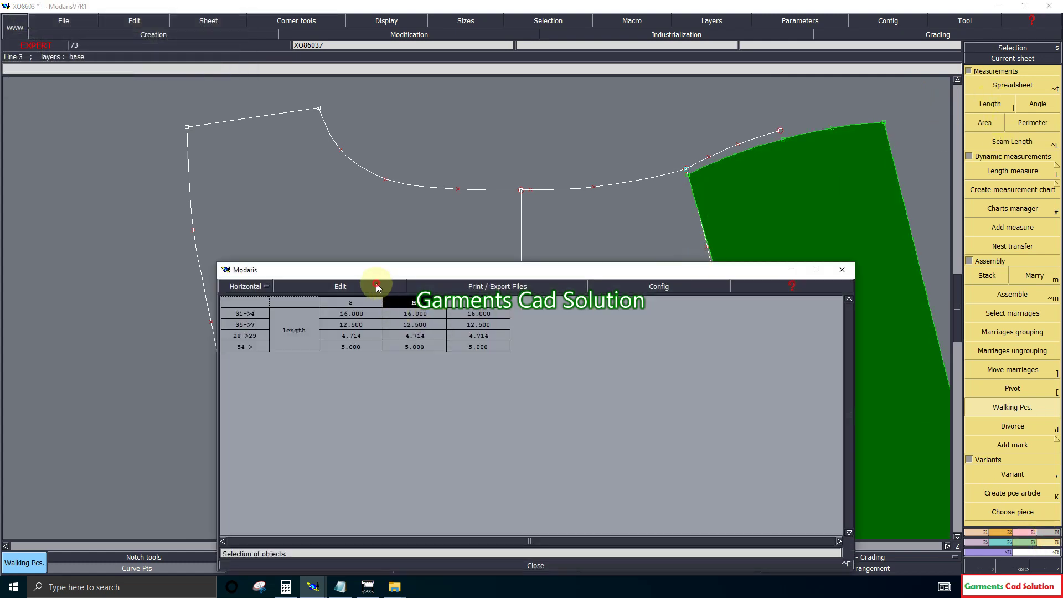
left_click(340, 286)
left_click(311, 342)
left_click(534, 565)
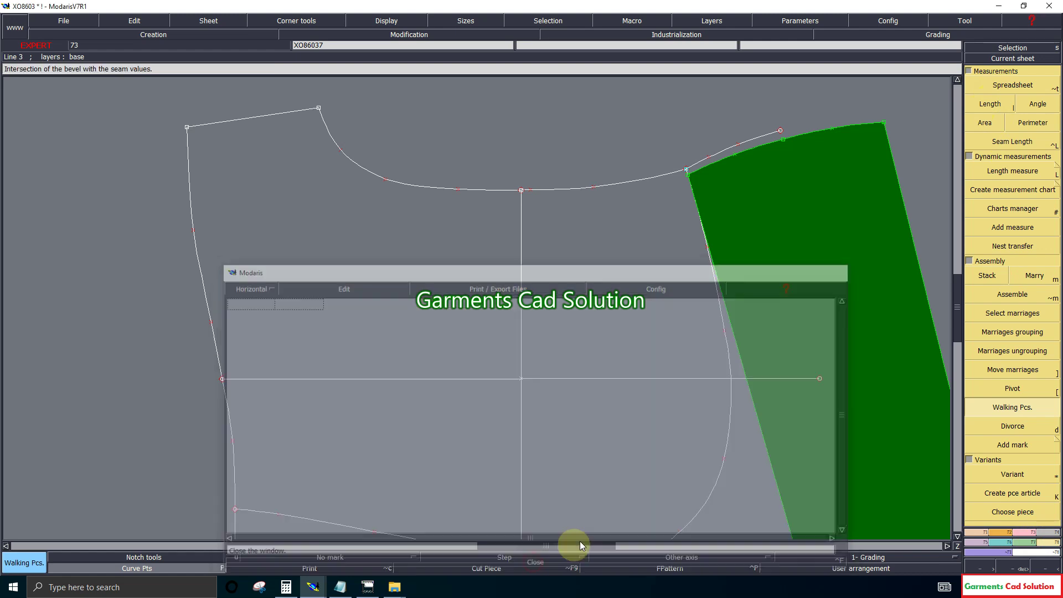
Step: Measure the 0.150-inch armhole gap and divorce the green piece from the bodice
left_click(1033, 142)
left_click(990, 103)
left_click(689, 177)
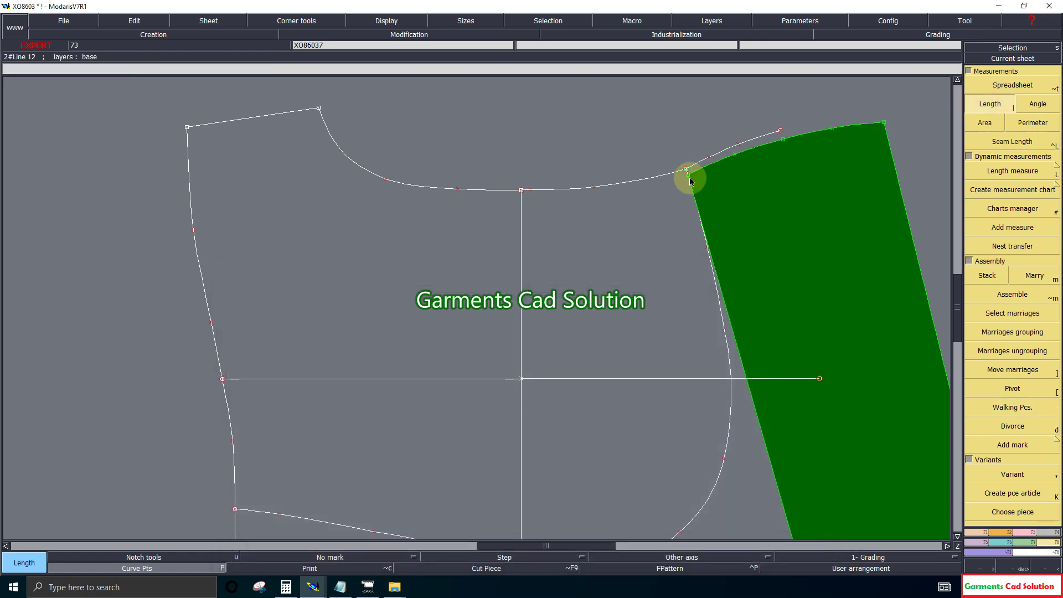
left_click(687, 171)
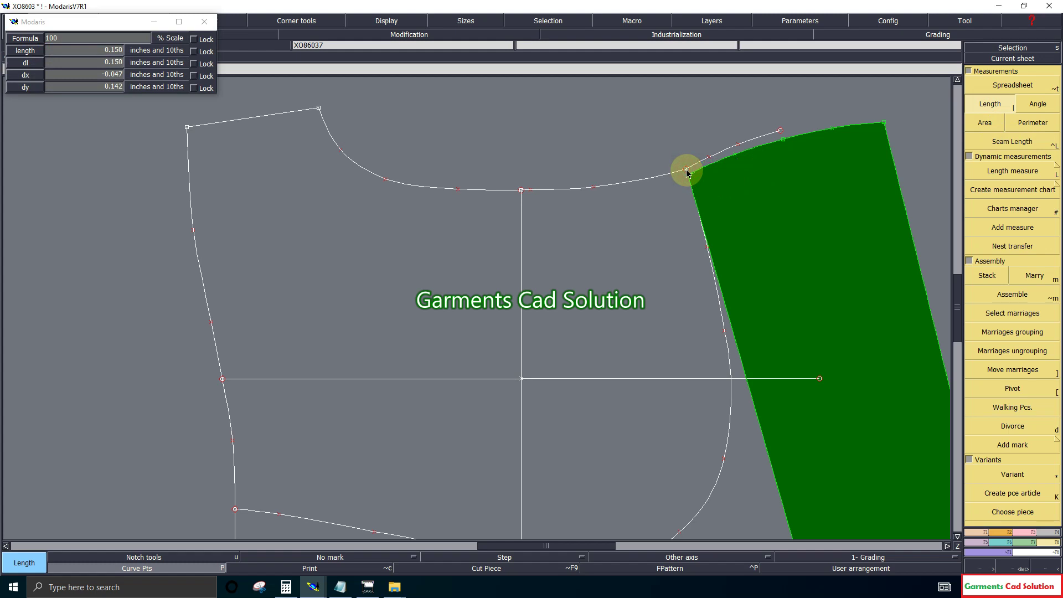
left_click(1020, 408)
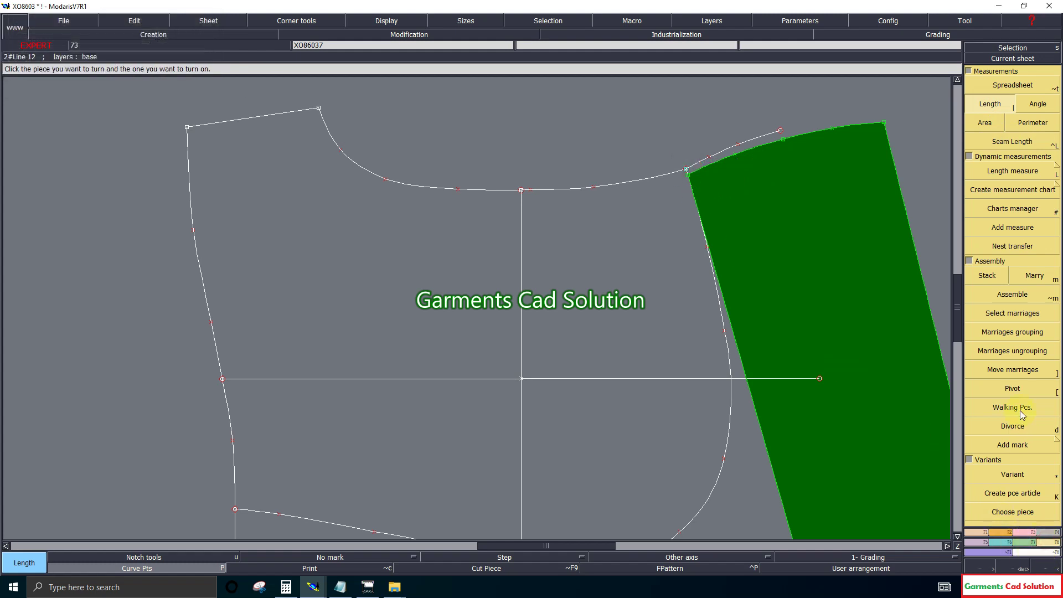
left_click(843, 422)
Step: Move the teal piece's right curve by ShiftX 0.275, ShiftY 0, widening it to 21.177
left_click(959, 546)
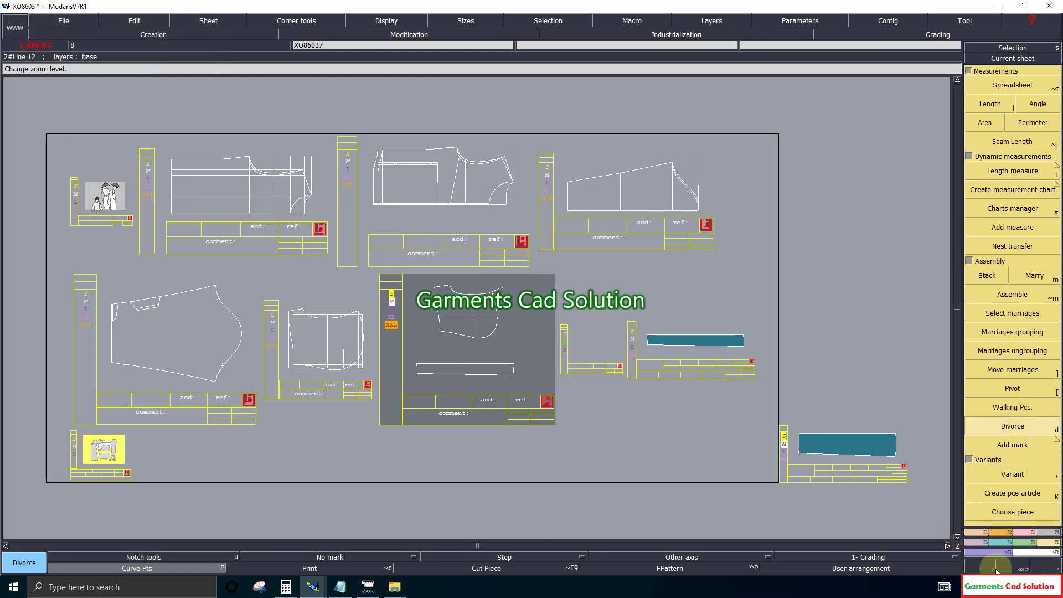
left_click(758, 405)
left_click(930, 498)
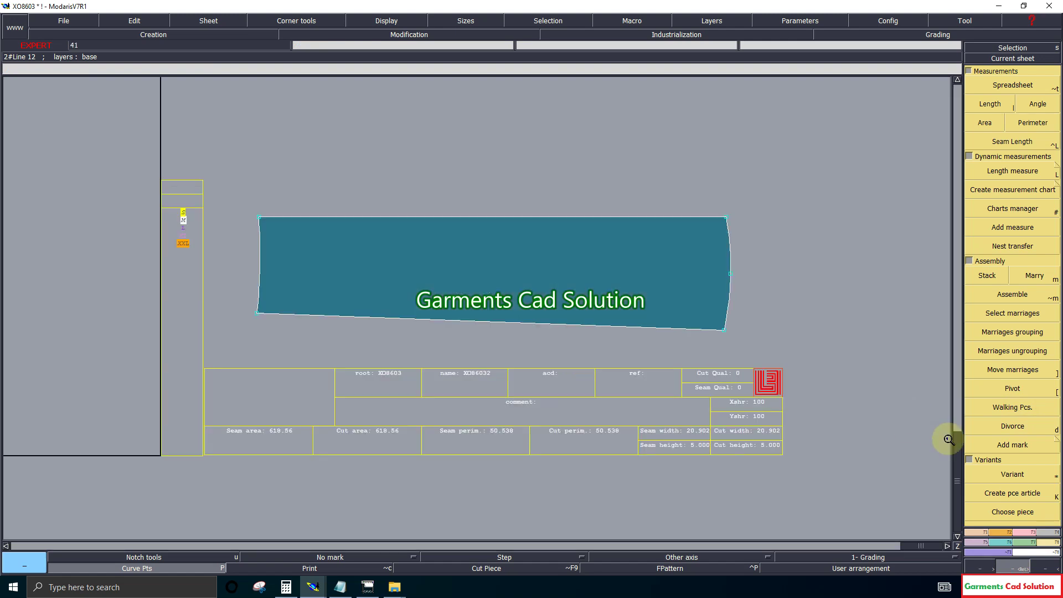
left_click(1025, 534)
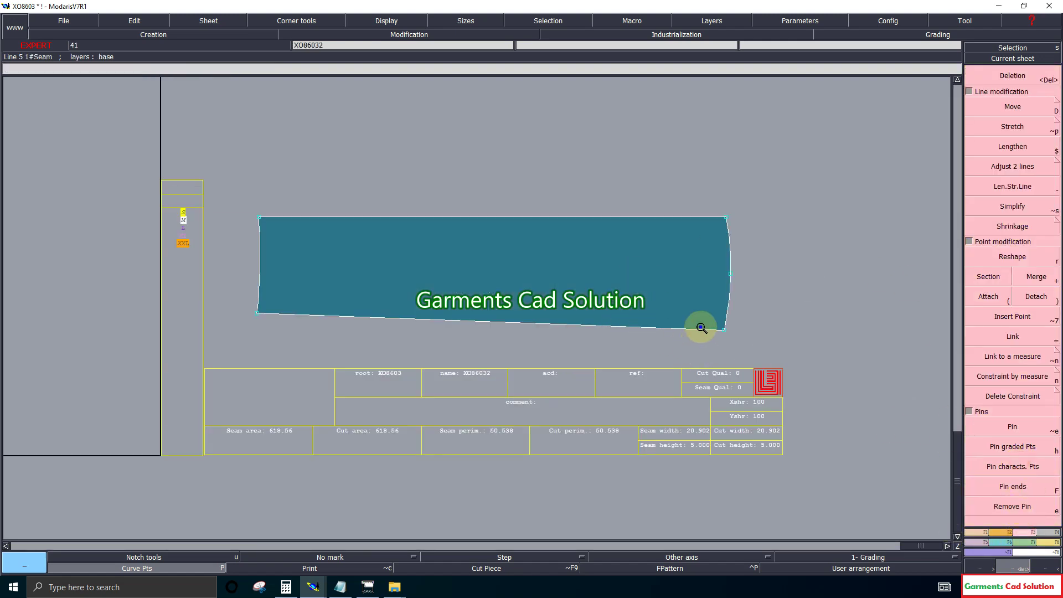
left_click(284, 568)
left_click(1013, 106)
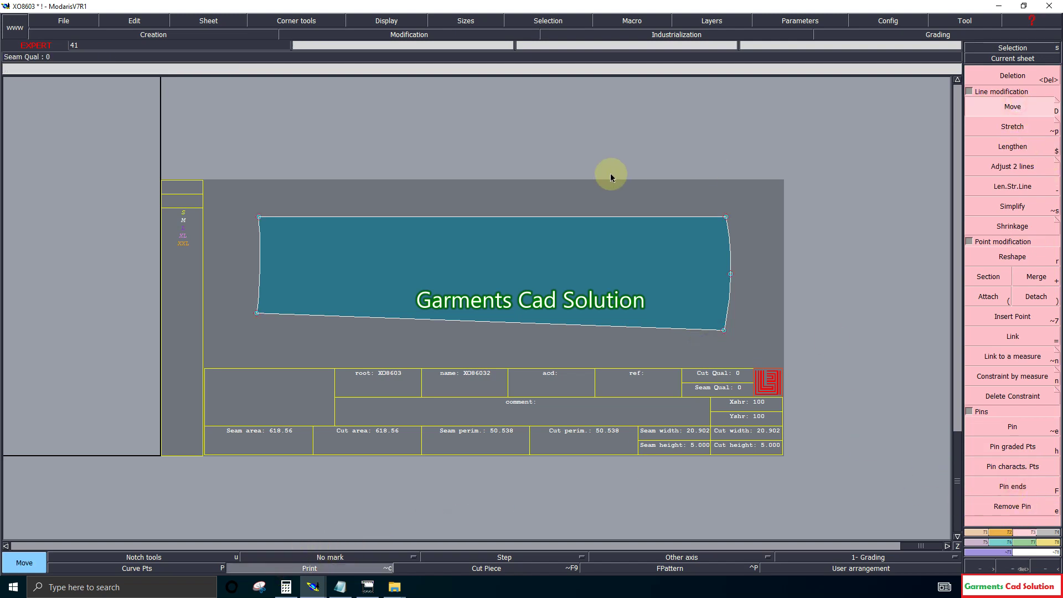
left_click(656, 189)
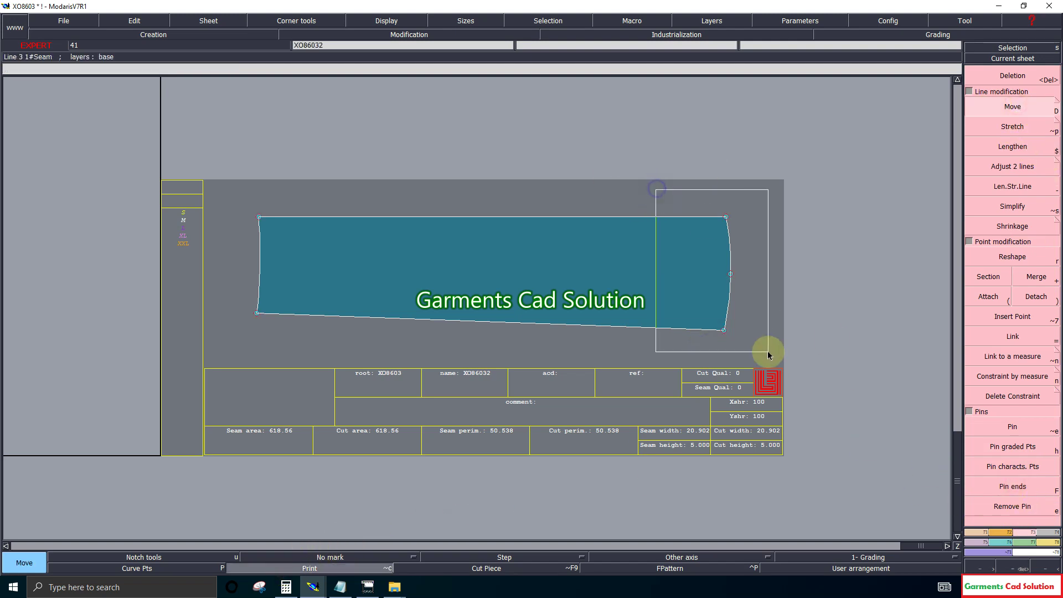
left_click(732, 276)
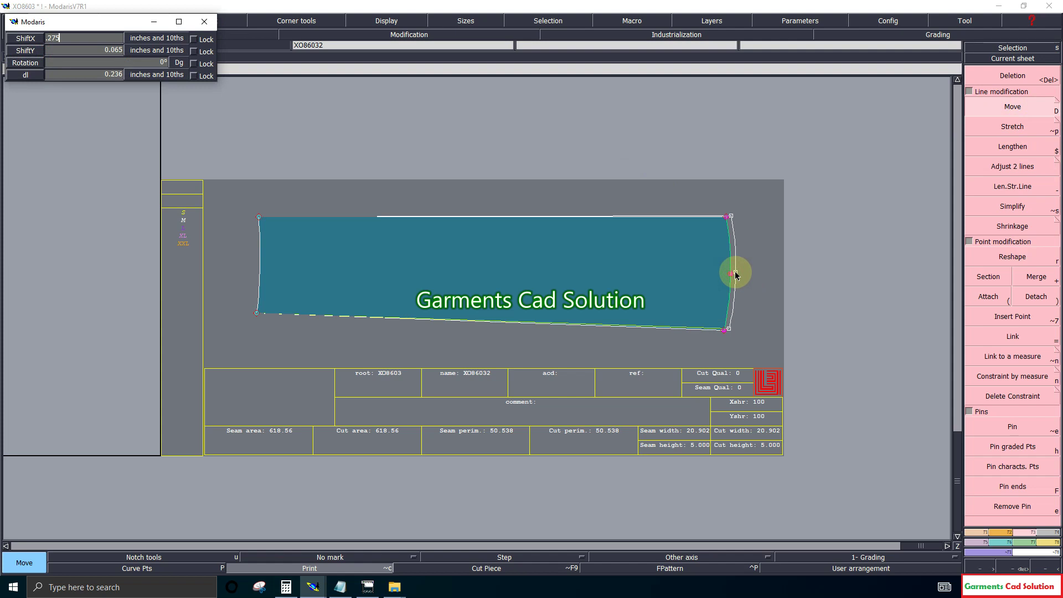
key("Return")
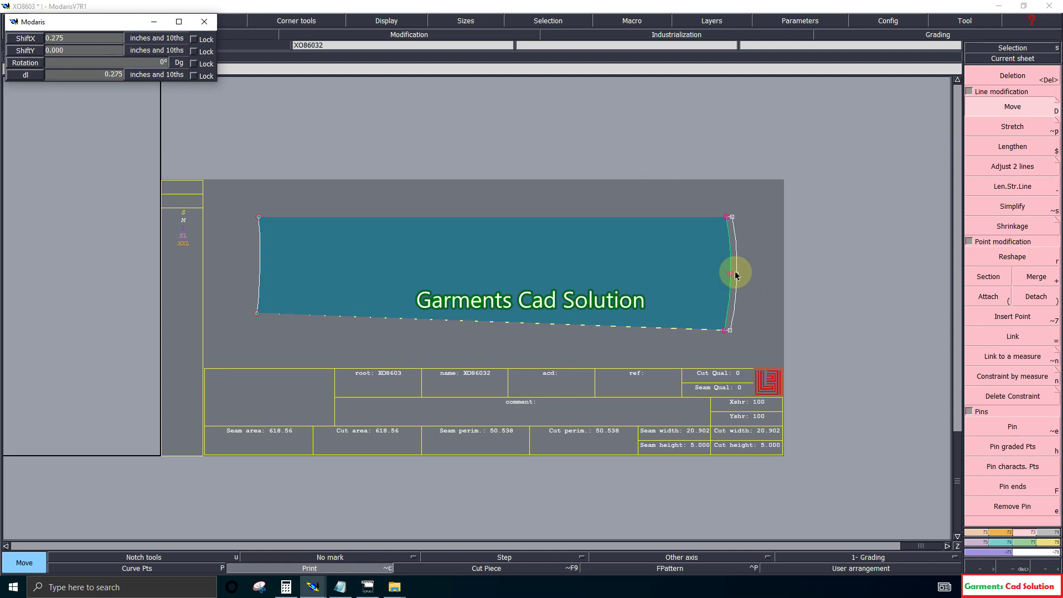
left_click(736, 275)
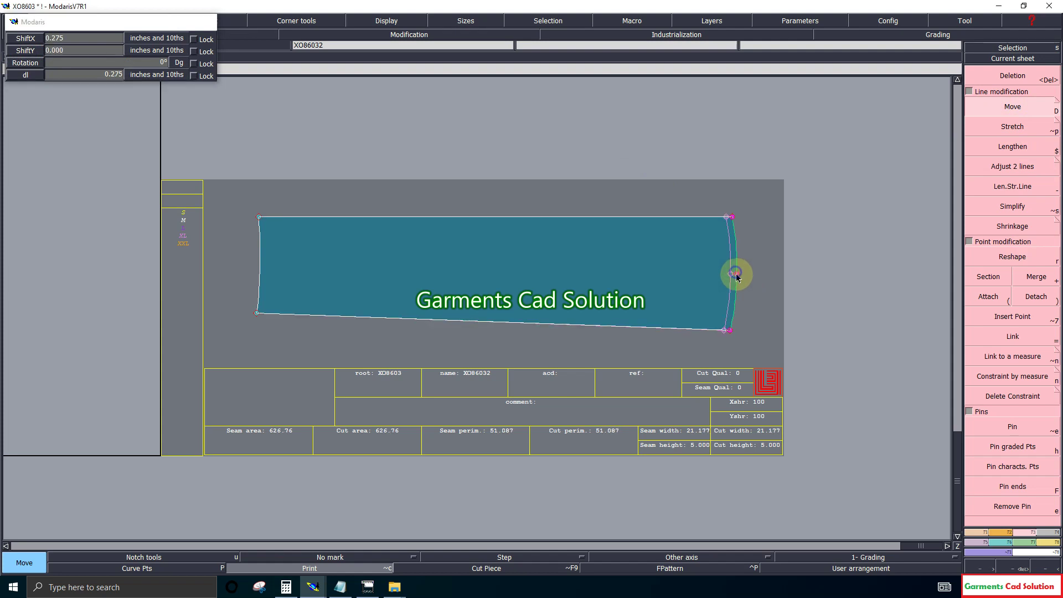
left_click(317, 561)
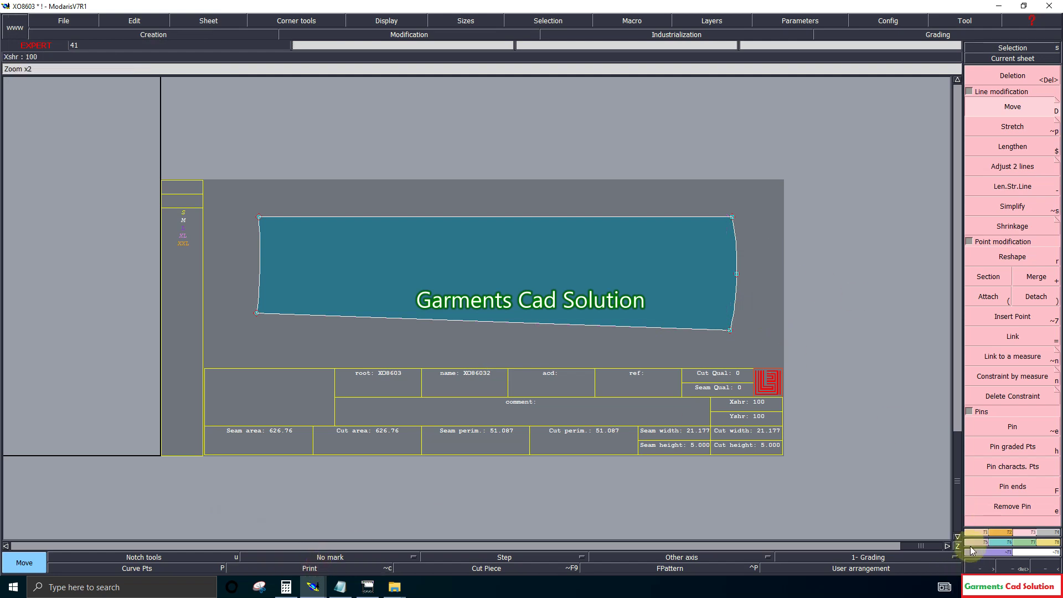
left_click(1041, 551)
Step: Marry the teal piece onto the bodice using two points on the teal piece
left_click(1046, 548)
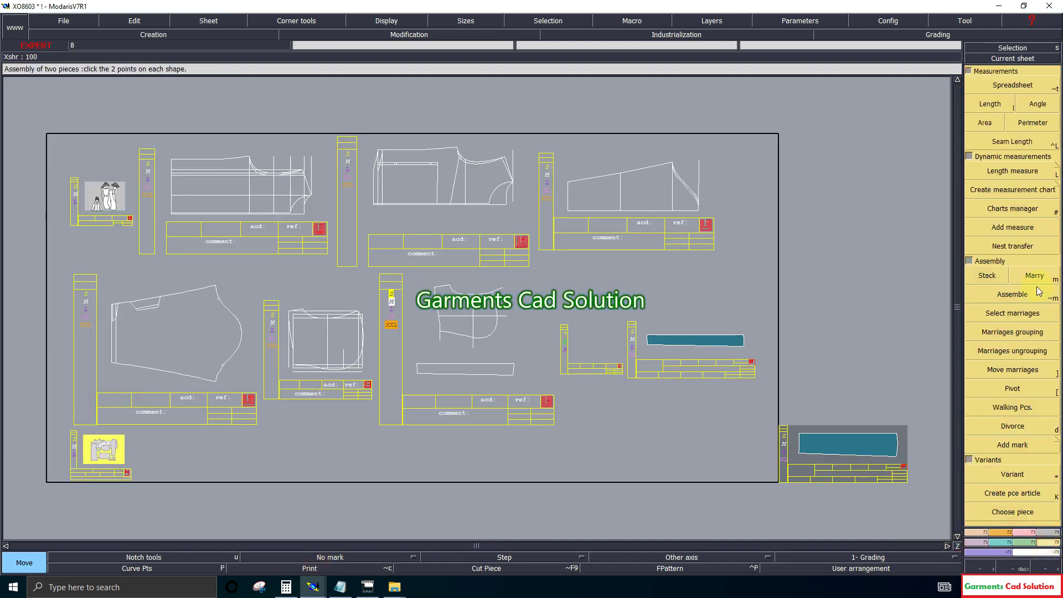
left_click(1034, 275)
left_click(824, 439)
left_click(462, 328)
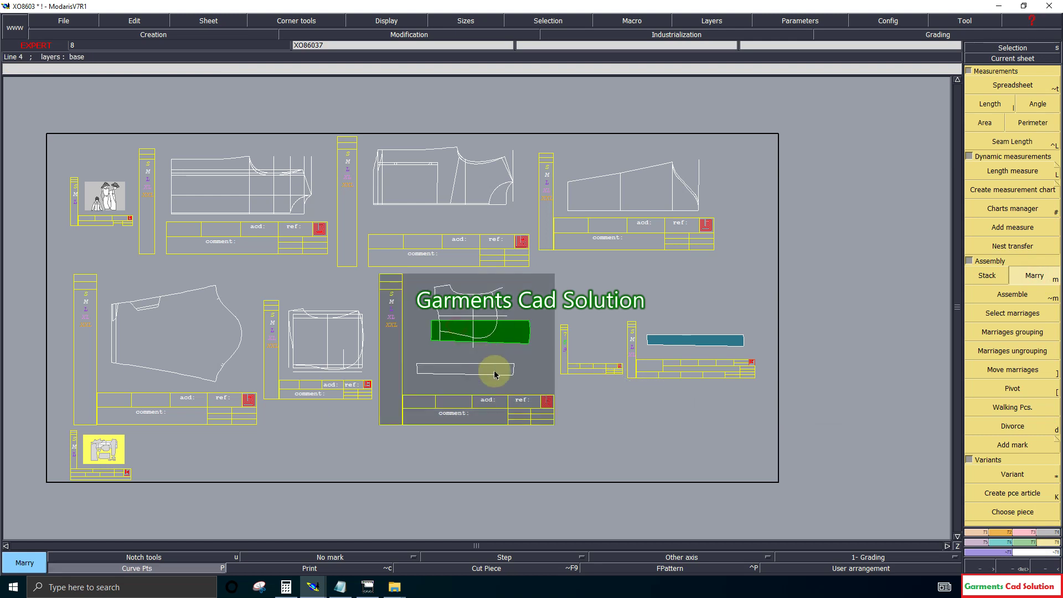
left_click(1022, 568)
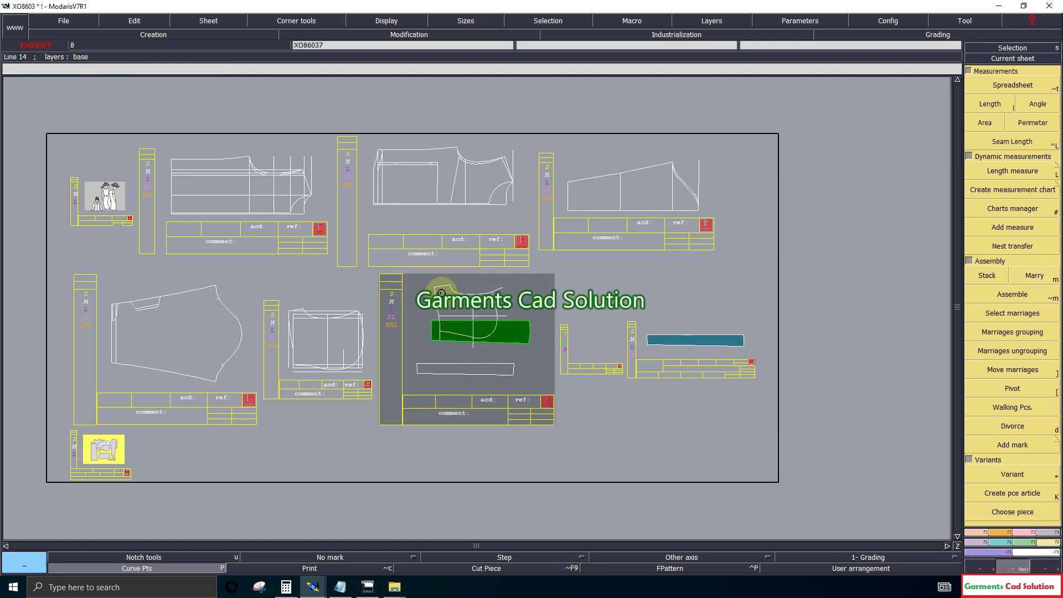
left_click_drag(437, 291, 534, 379)
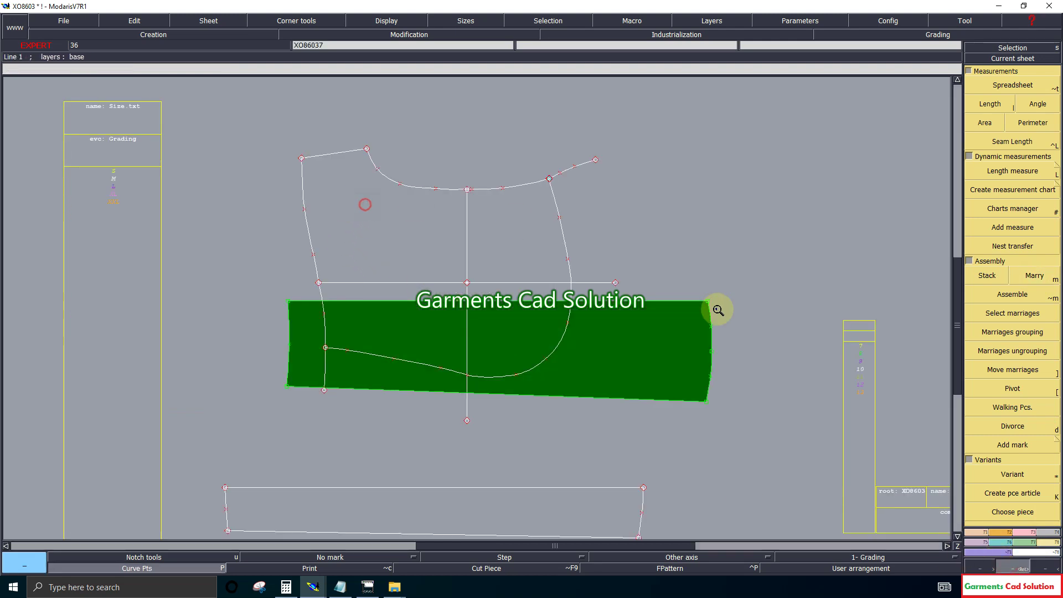
left_click_drag(339, 205, 768, 443)
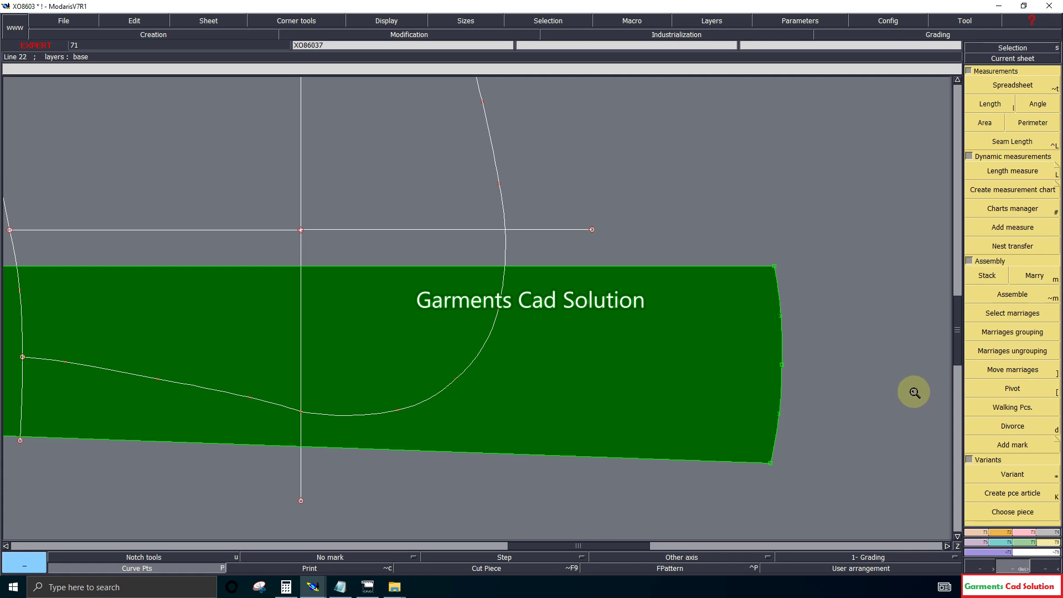
Step: Move the married green piece's corner onto the bodice's side point
left_click(955, 549)
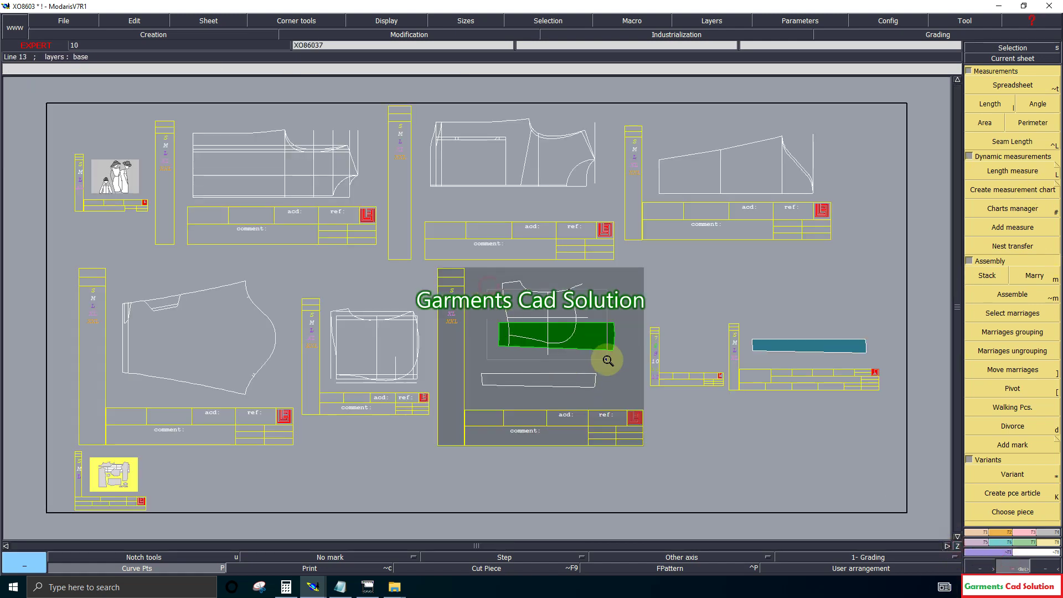
left_click_drag(608, 360, 615, 363)
left_click(1013, 369)
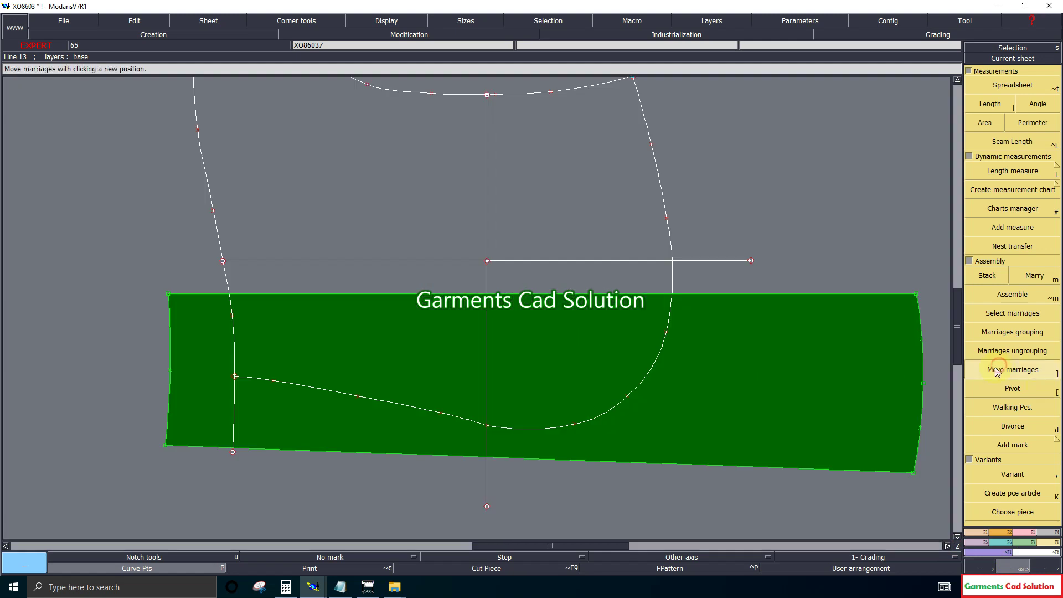
left_click(169, 294)
left_click(235, 375)
left_click(1012, 426)
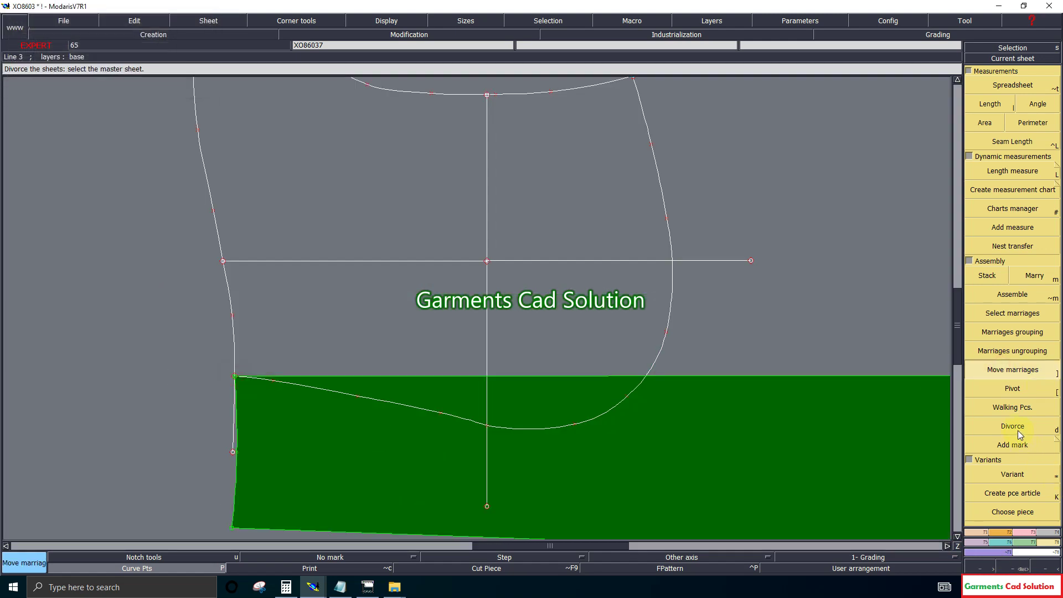
Step: Pivot the green piece about 9 degrees around its corner along the lower curve
left_click(1008, 390)
left_click(618, 382)
left_click(616, 437)
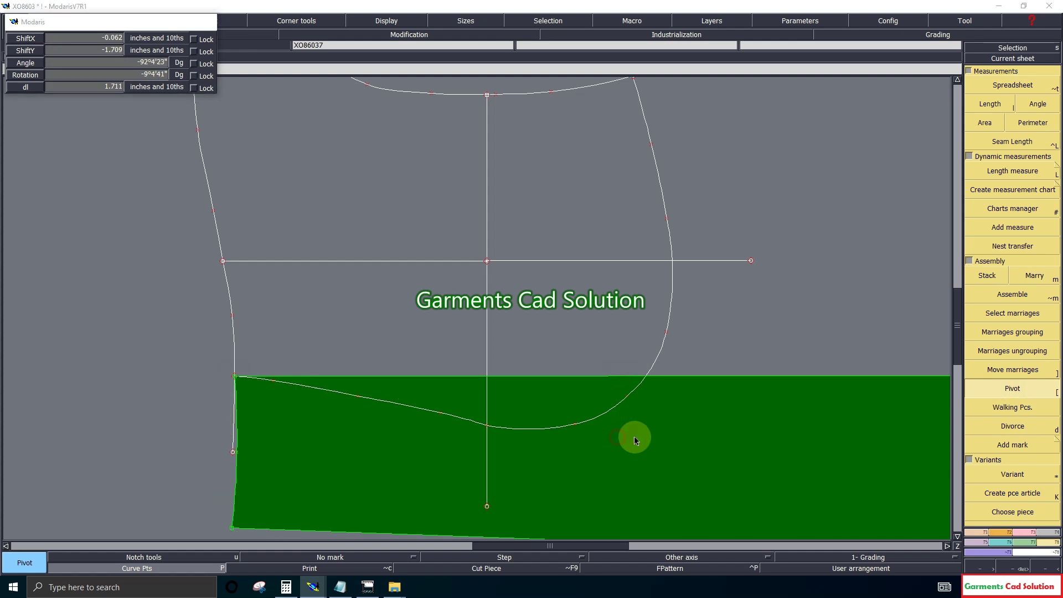
left_click(1013, 407)
Step: Walk the green piece along the bodice armhole to its upper end
left_click(260, 424)
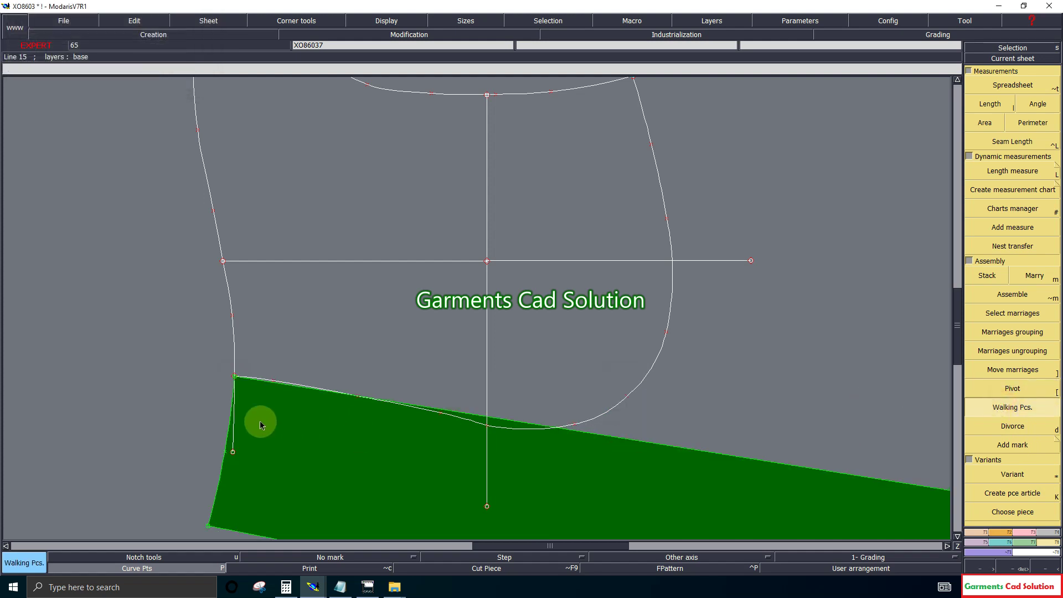
left_click(241, 378)
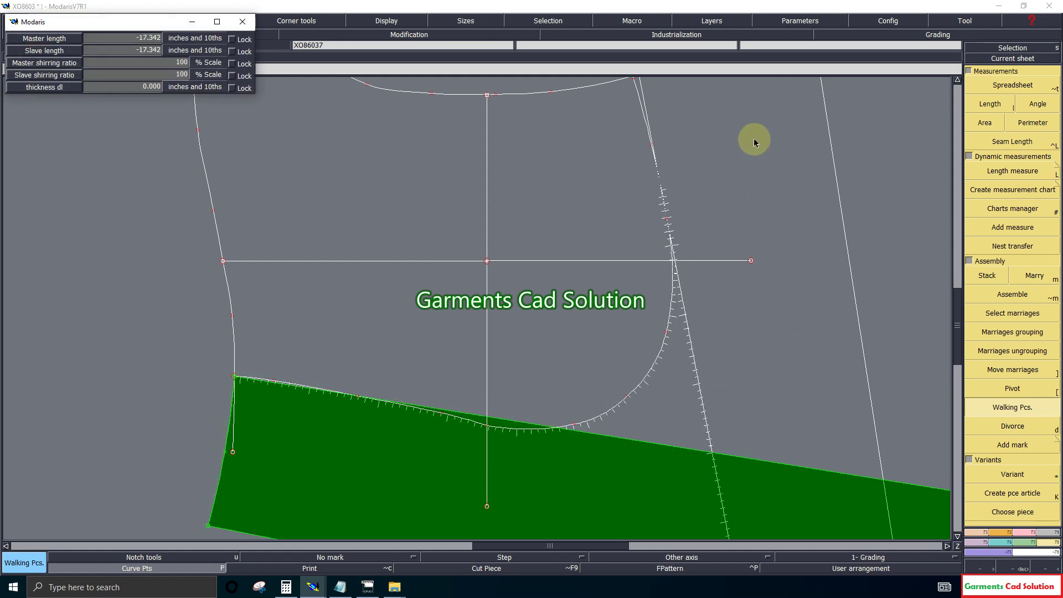
left_click(659, 97)
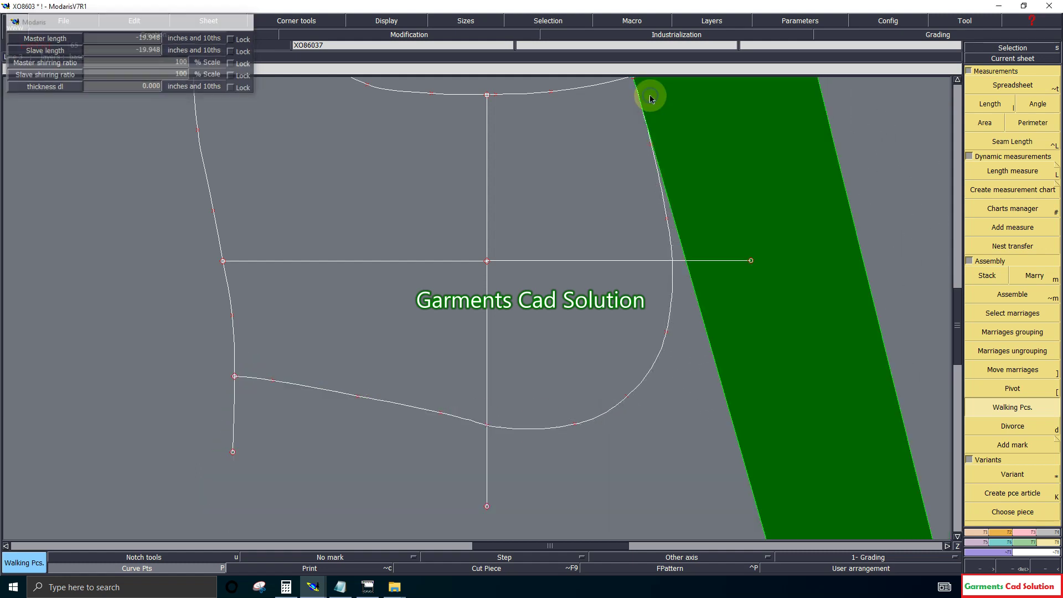
left_click(957, 80)
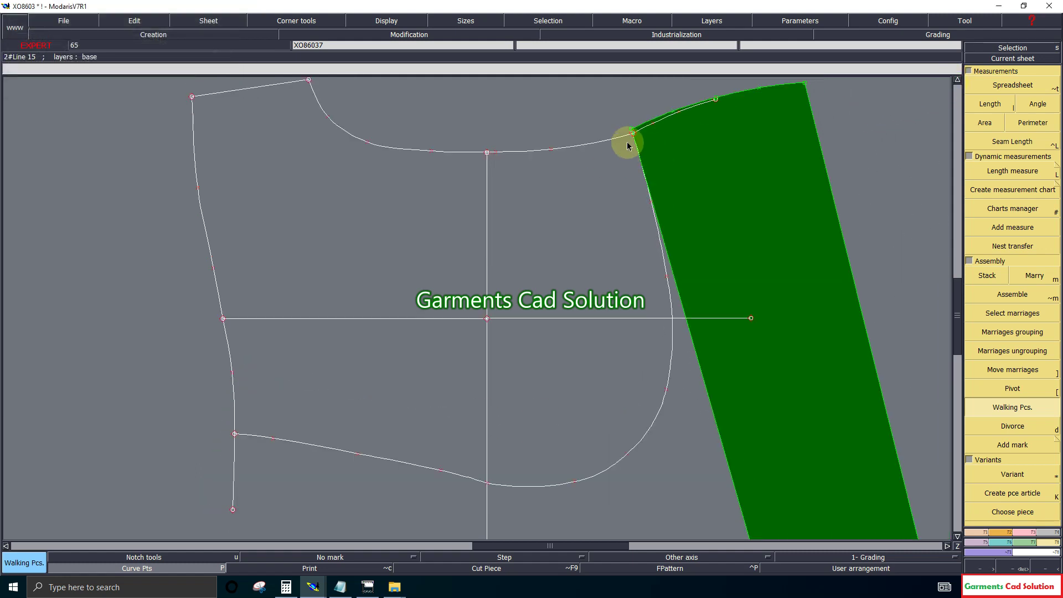
Step: Shift the green piece just off the armhole beside the upper corner and hide curve points
left_click(1002, 369)
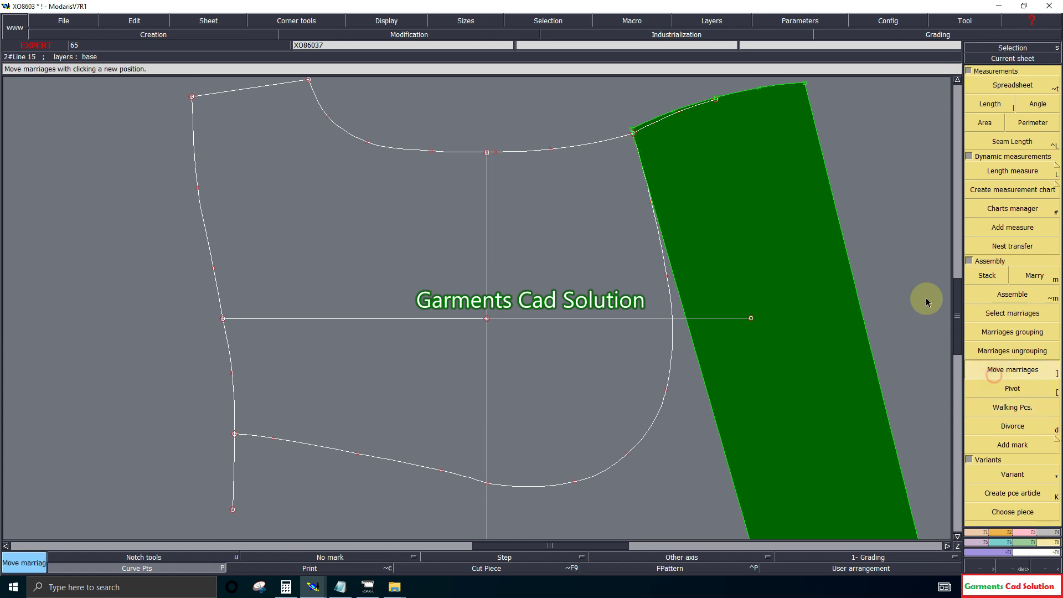
left_click(748, 159)
left_click(653, 147)
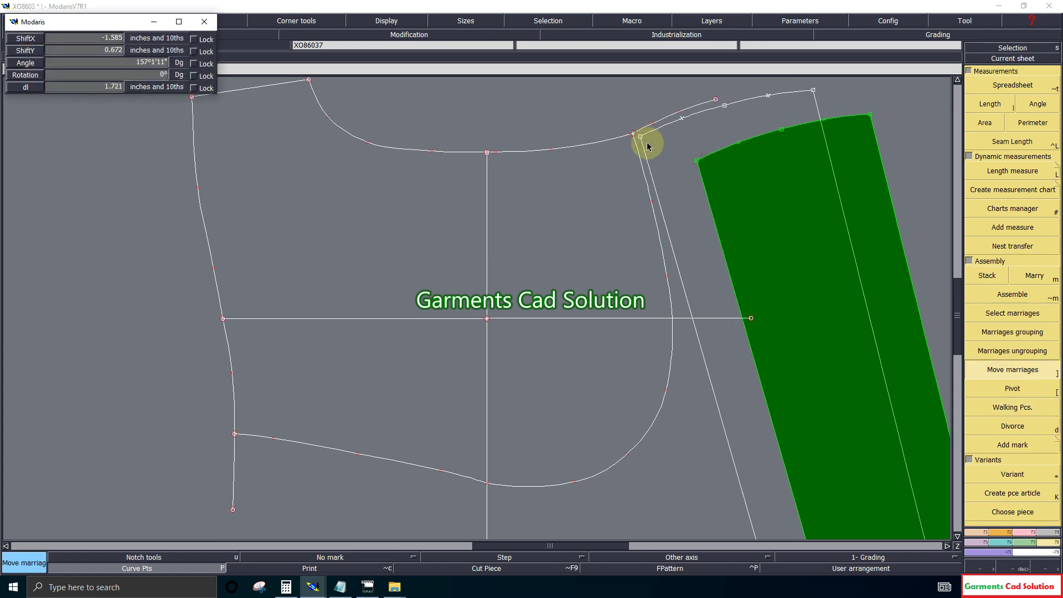
left_click(1026, 535)
left_click(1000, 372)
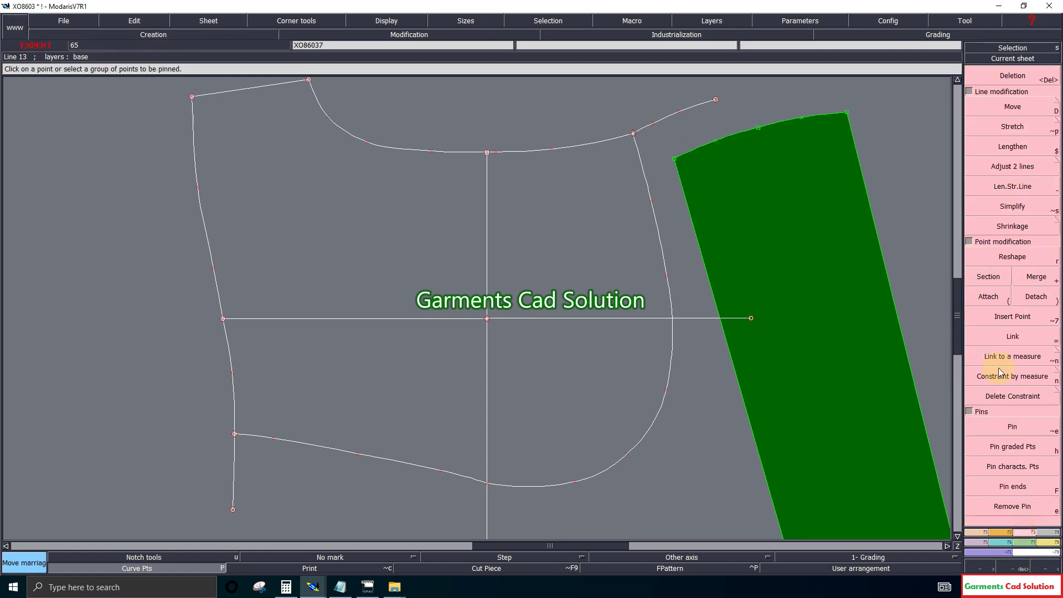
left_click(986, 302)
left_click(68, 568)
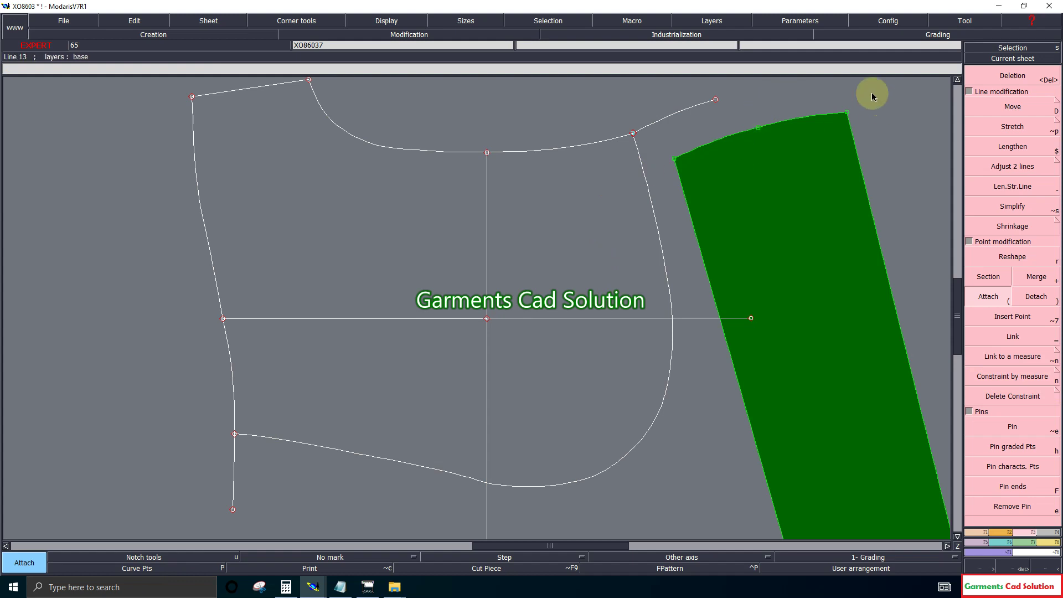
left_click(1045, 542)
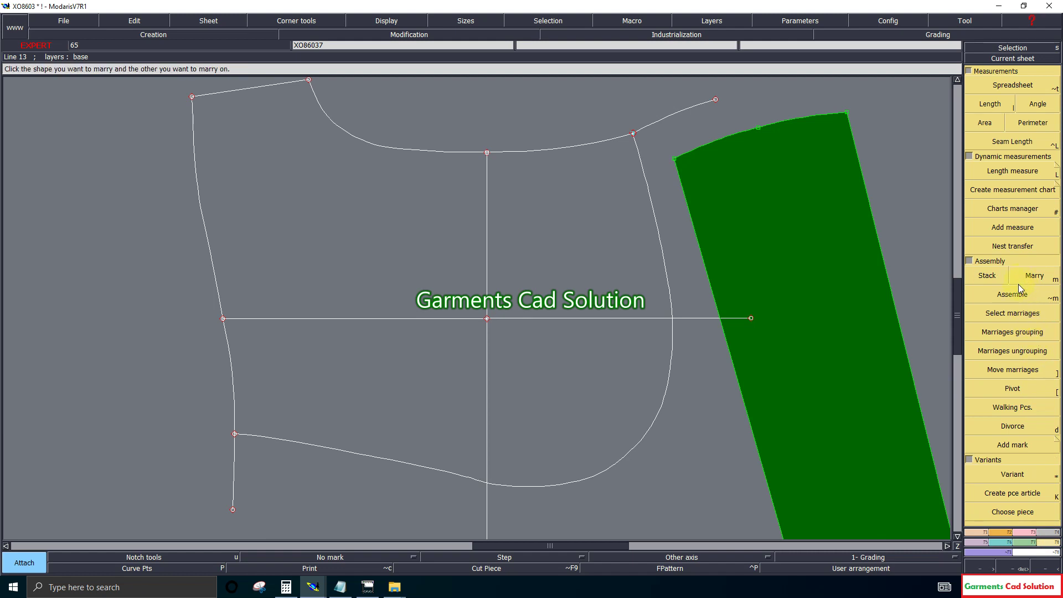
Step: Place the green piece against the armhole and walk it along until it stands upright
left_click(719, 316)
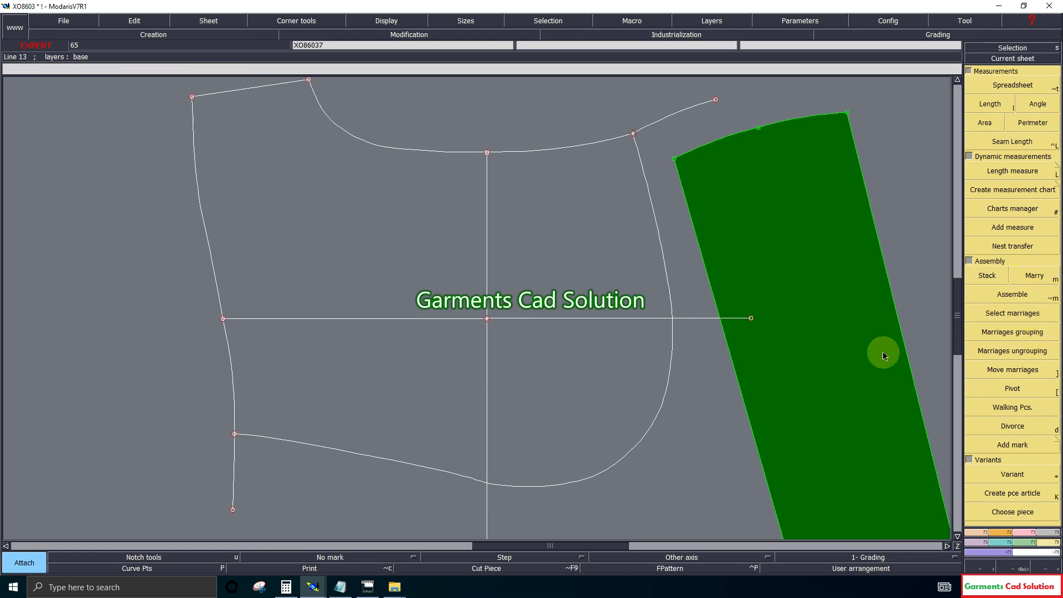
left_click(1012, 369)
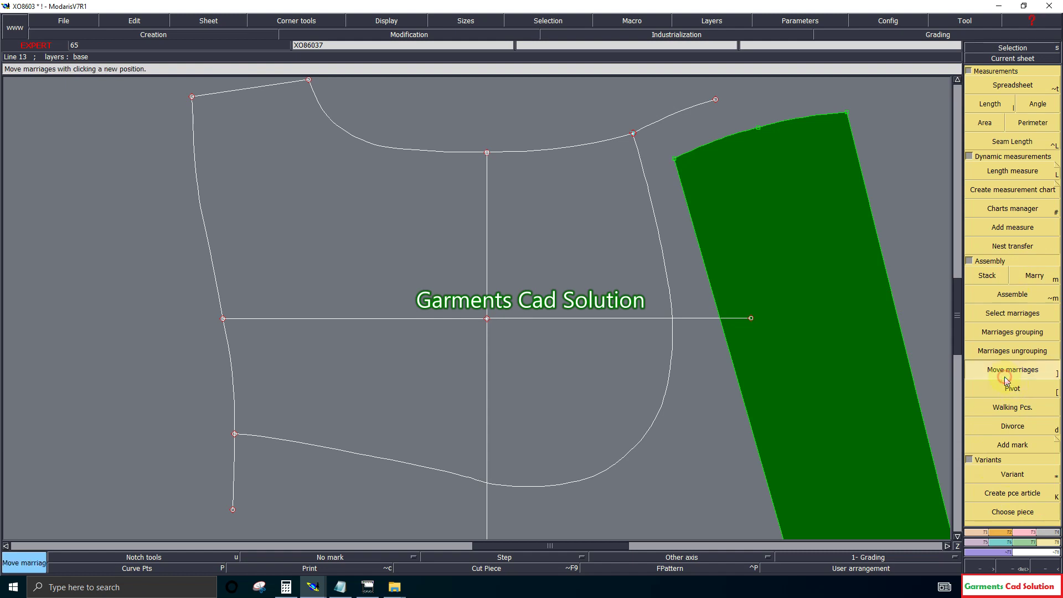
left_click(674, 159)
left_click(632, 136)
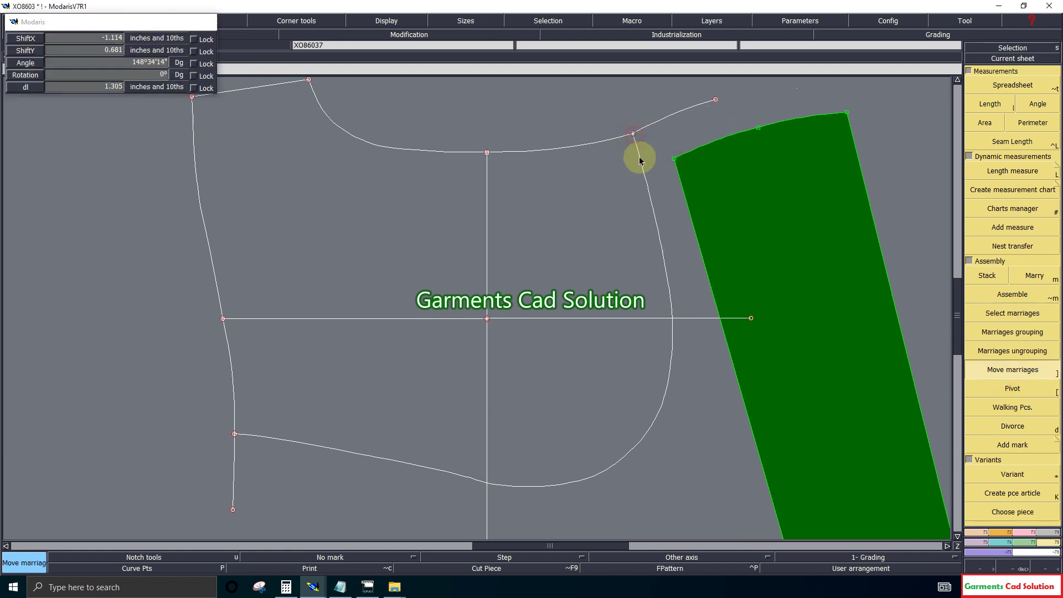
left_click(1012, 407)
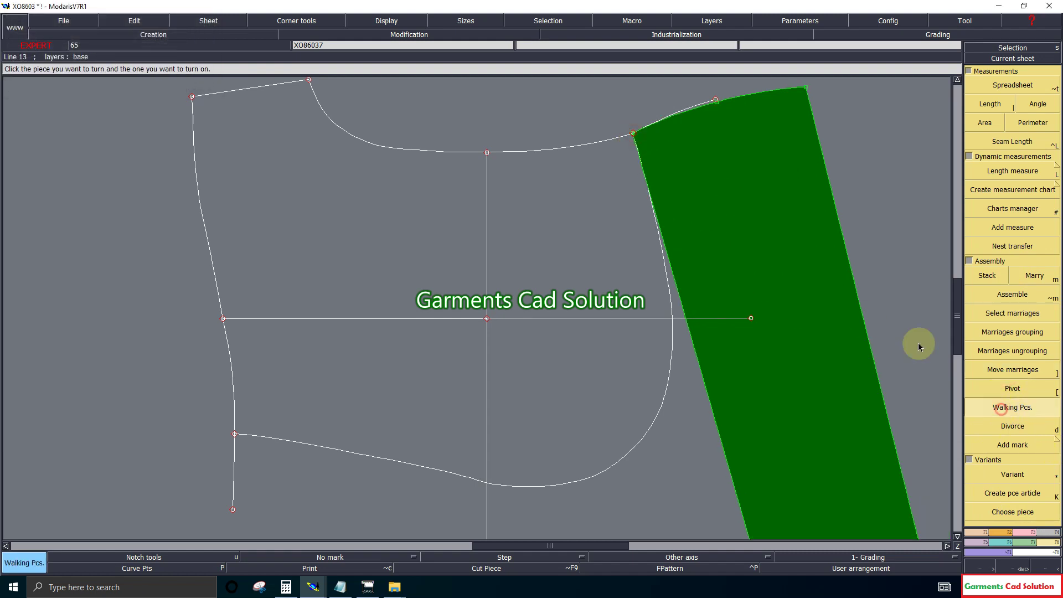
left_click(644, 173)
left_click(672, 324)
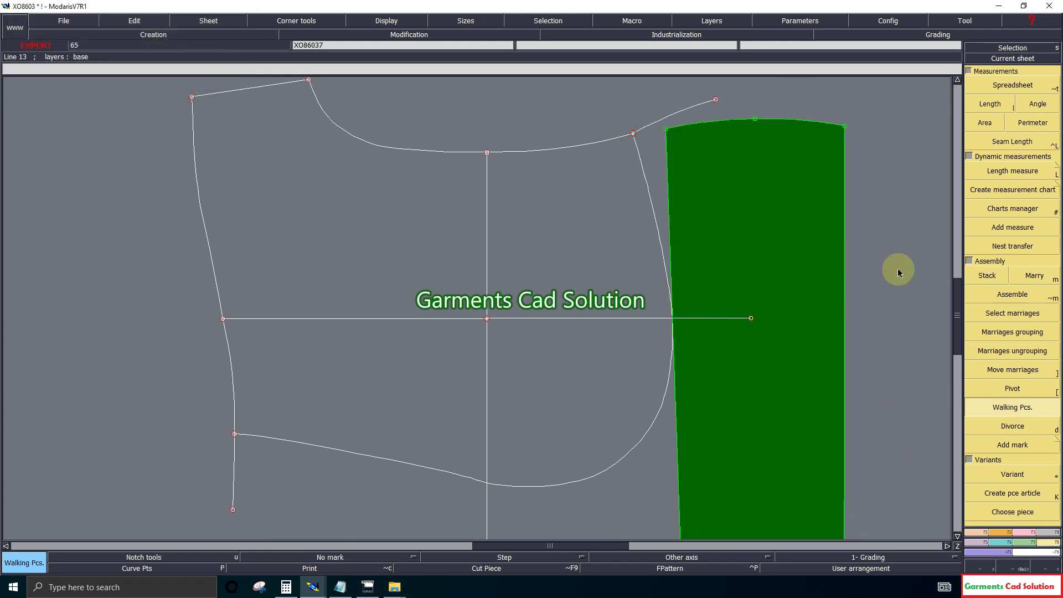
Step: Measure the bodice's horizontal chest line at 14.750 inches and toggle curve points
left_click(990, 103)
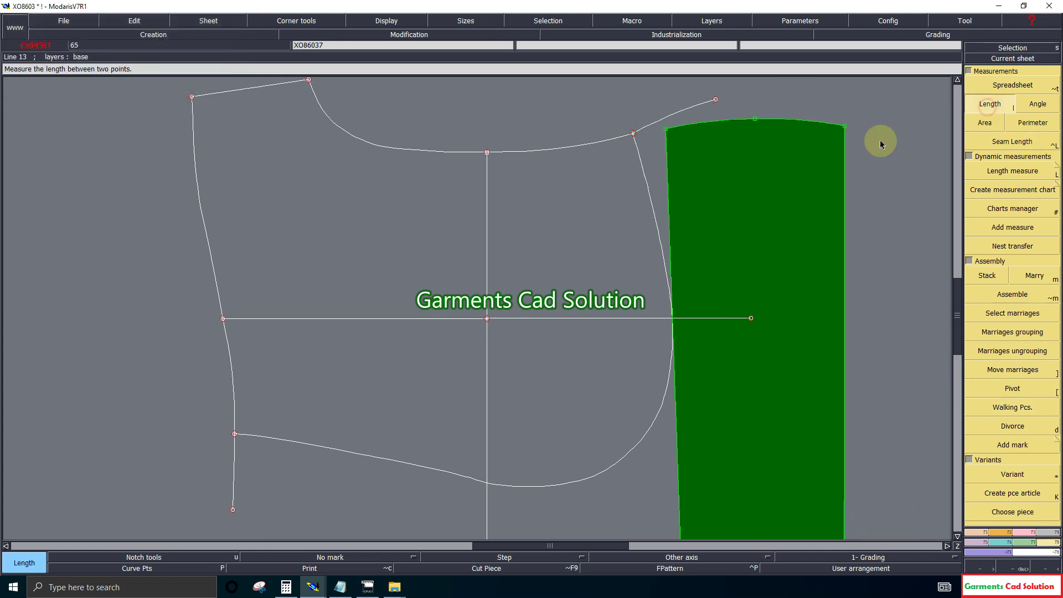
left_click(223, 319)
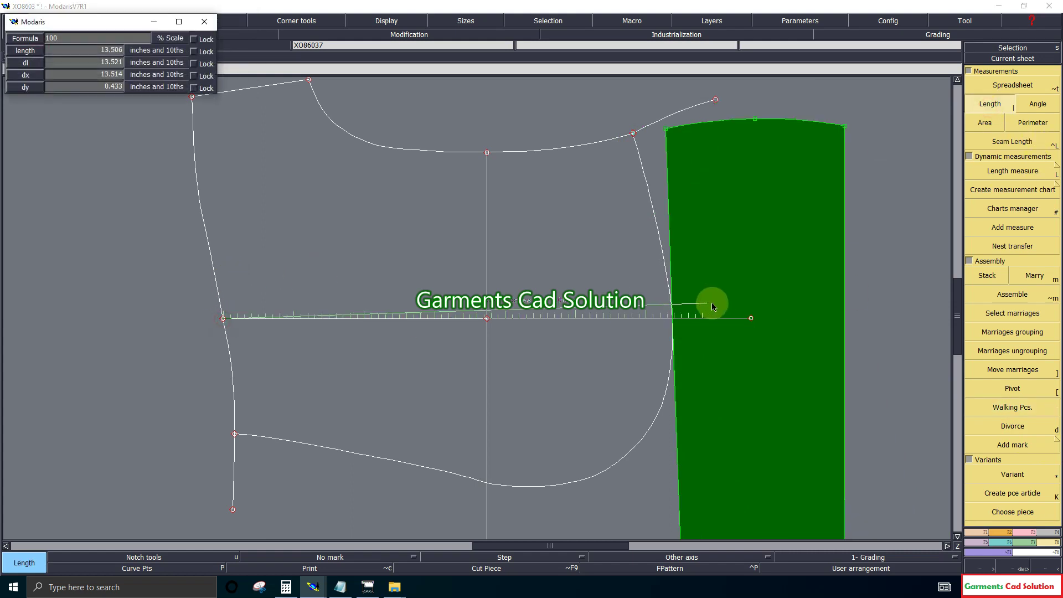
left_click(750, 317)
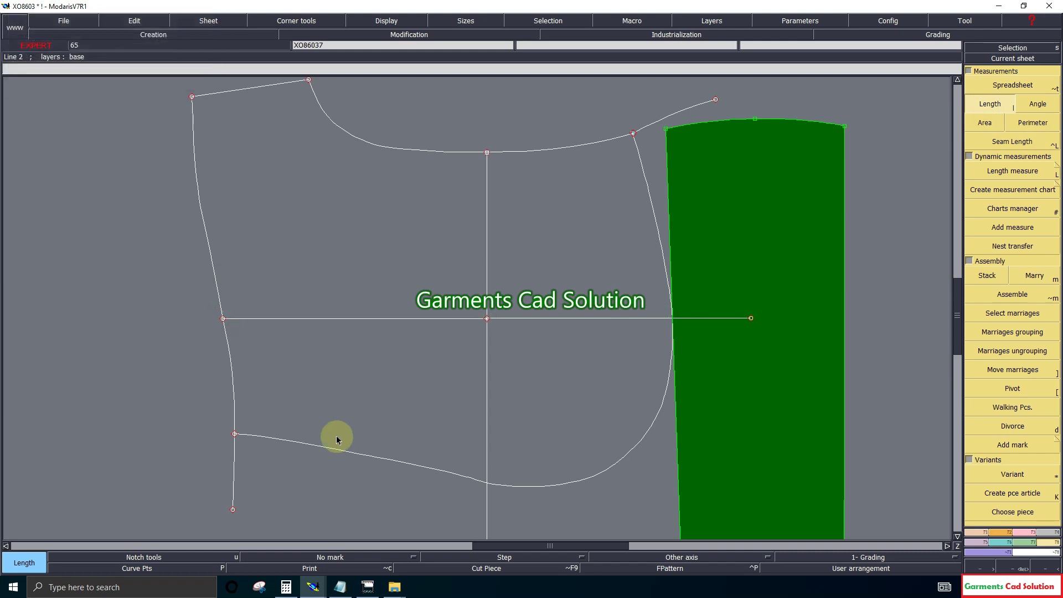
left_click(206, 569)
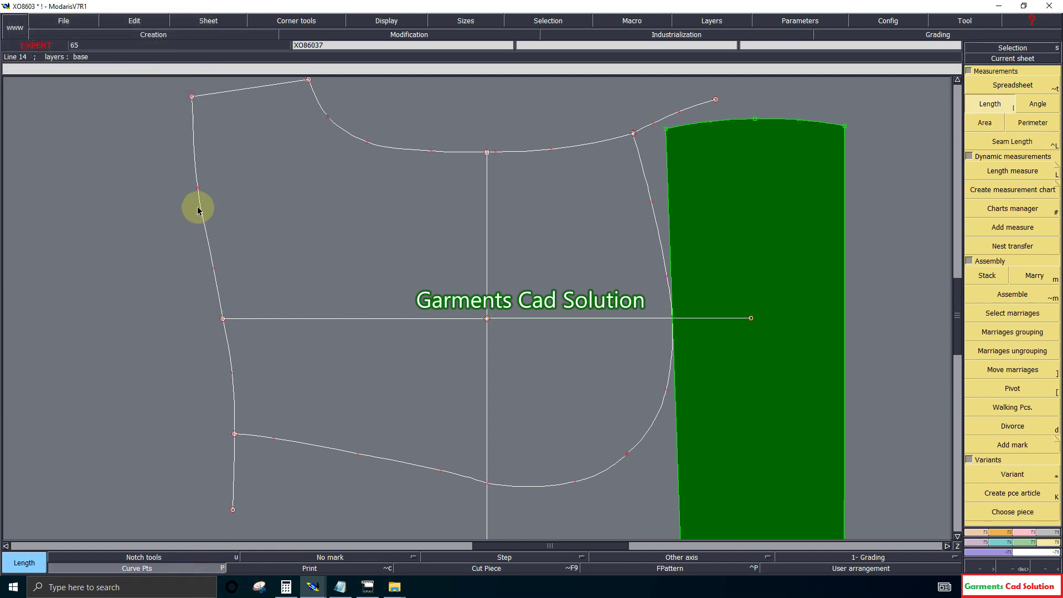
left_click(213, 569)
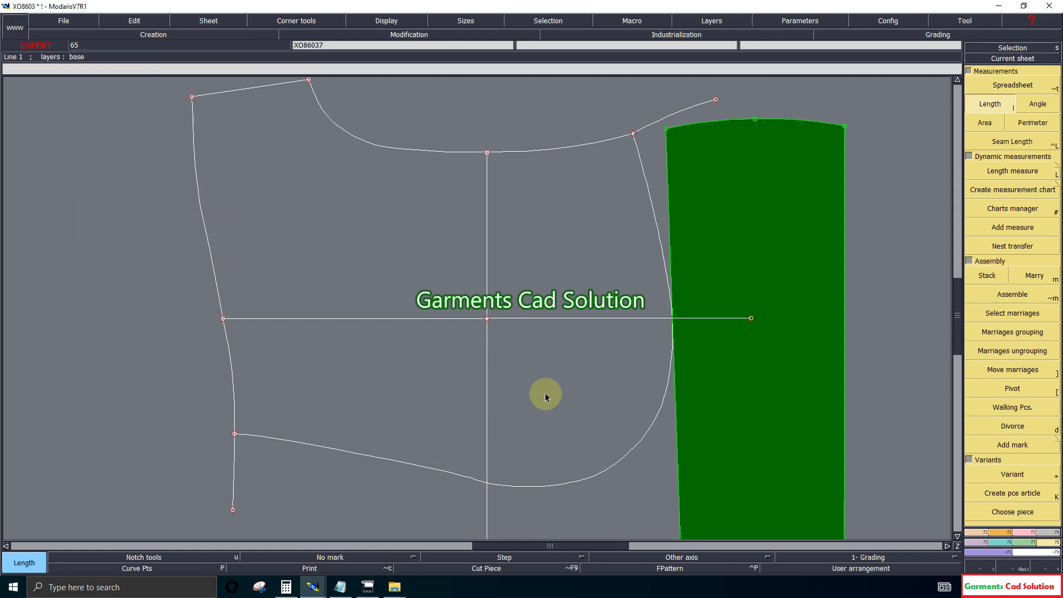
Step: Zoom into the bodice's upper-left area, then reshape one left-edge curve point slightly
left_click(1008, 565)
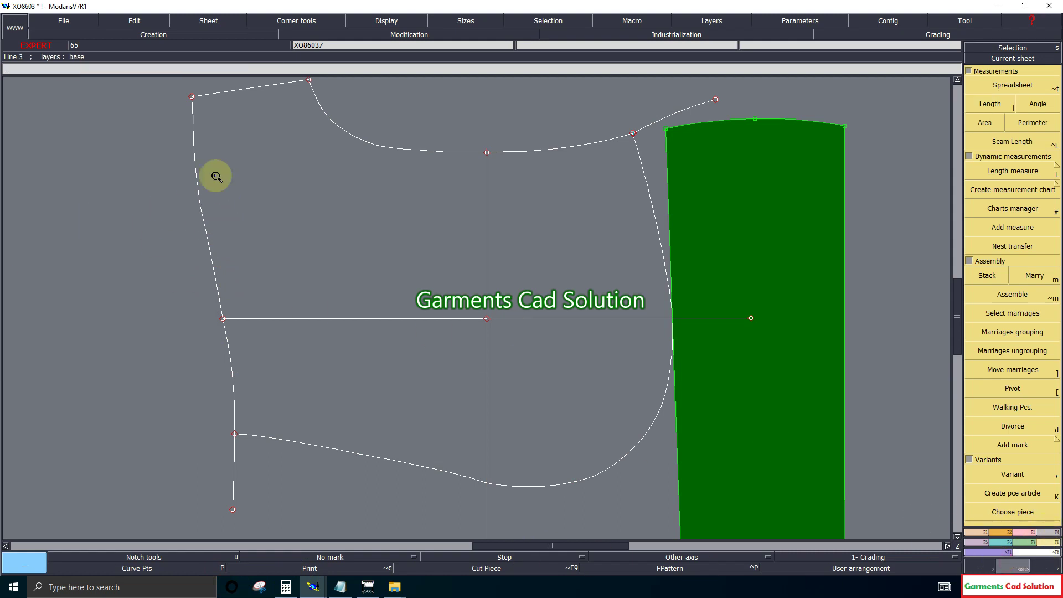
left_click_drag(159, 86, 449, 305)
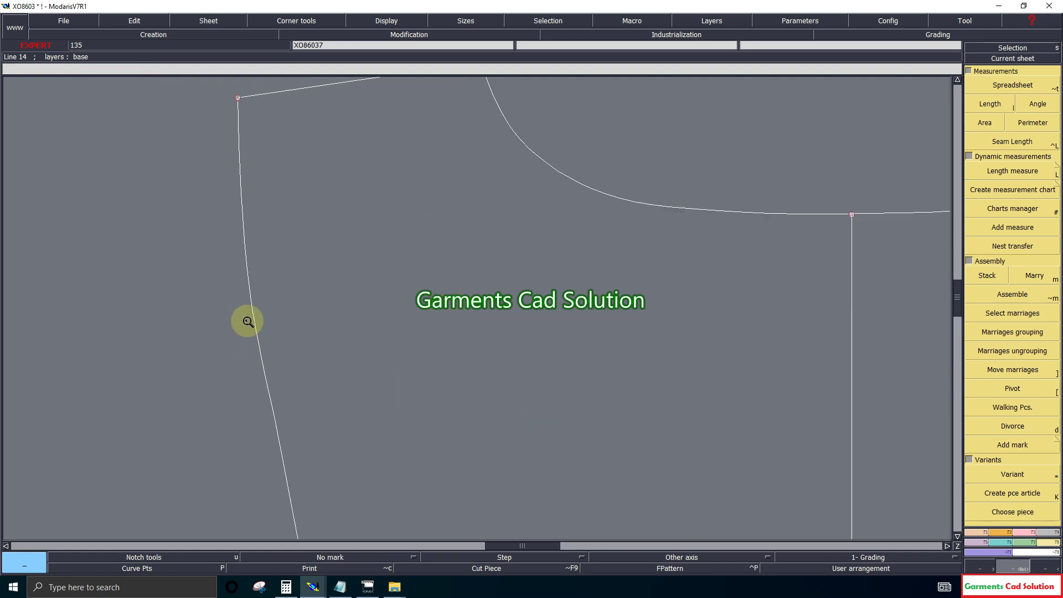
left_click(215, 565)
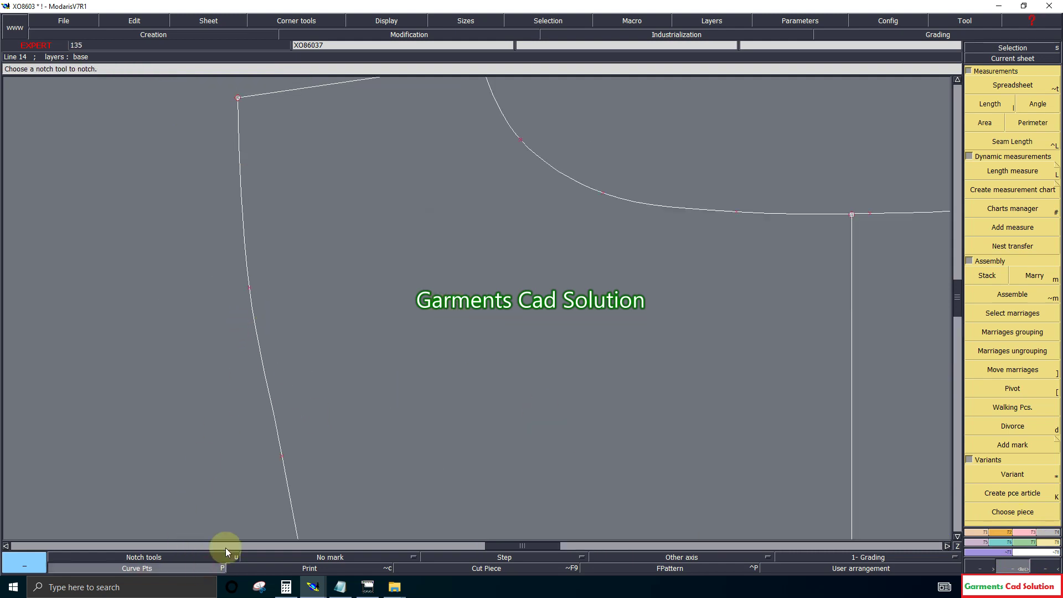
left_click(1026, 532)
left_click(1012, 256)
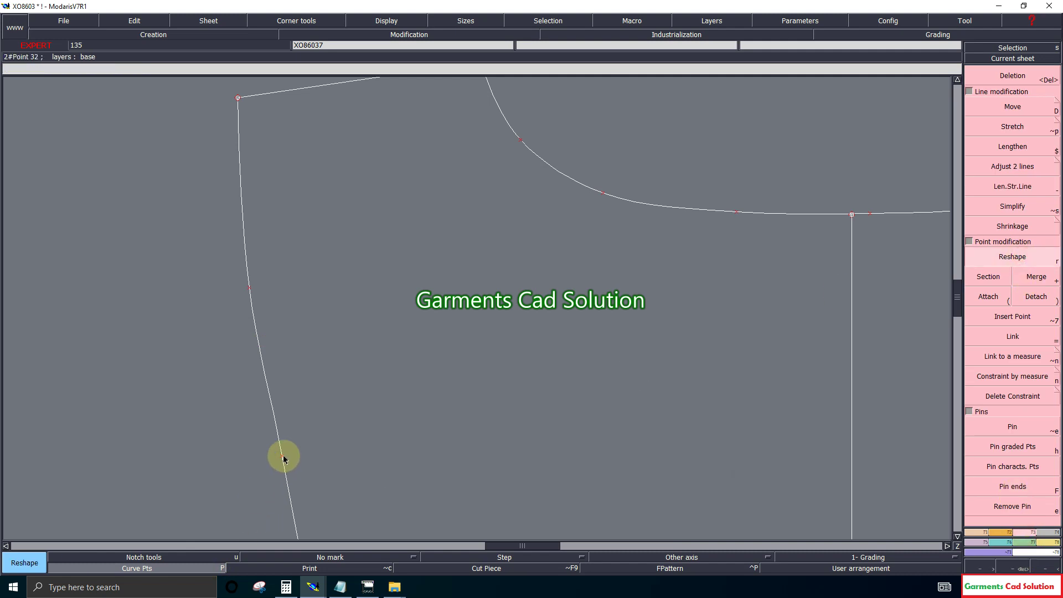
left_click_drag(282, 456, 279, 454)
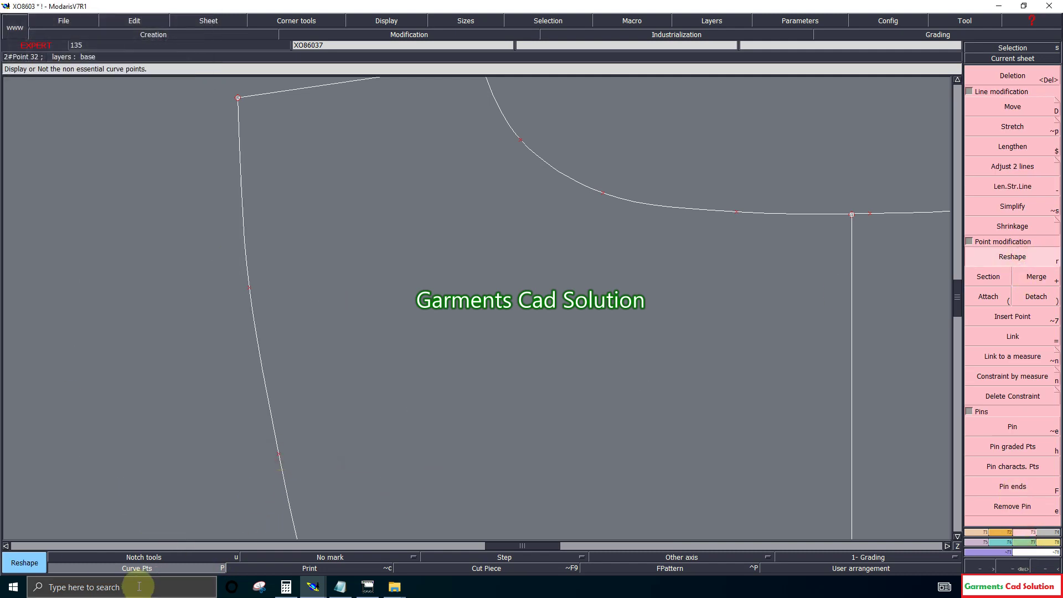
left_click(197, 570)
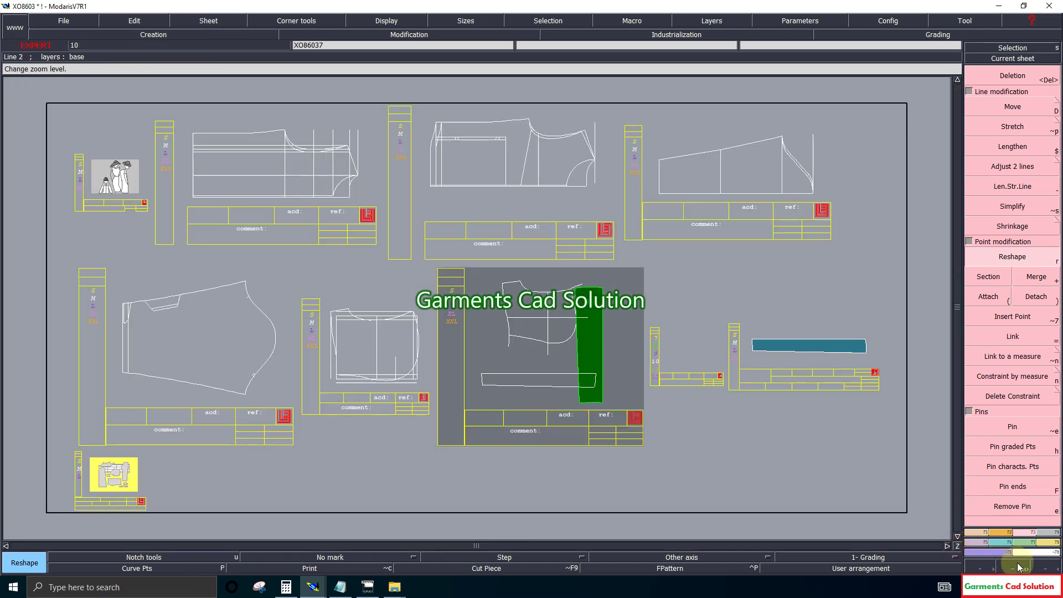
left_click(981, 564)
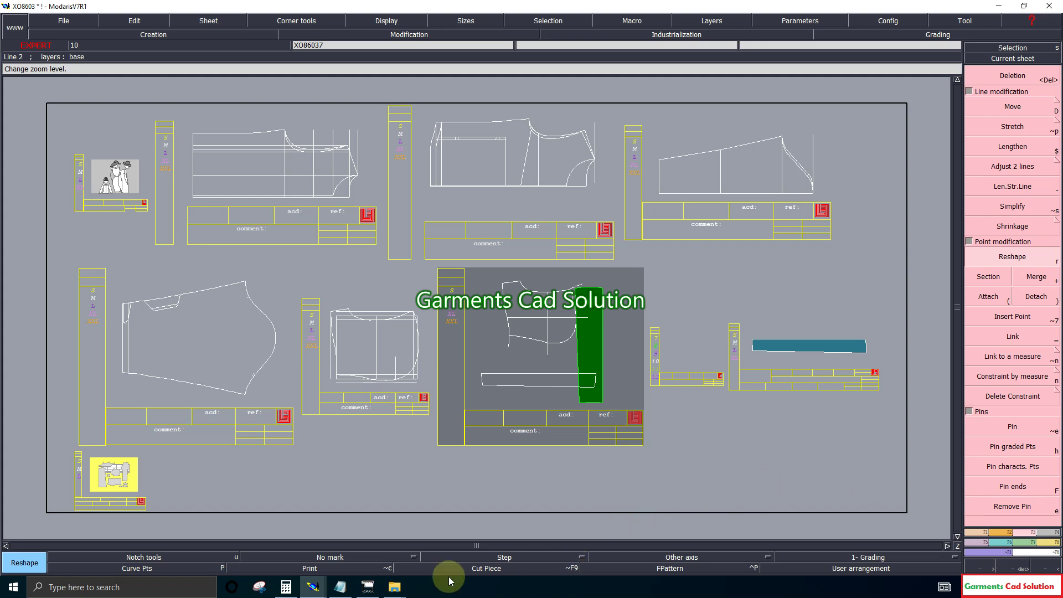
Step: Confirm the library access paths and save the model despite the anomaly warning
left_click(62, 21)
left_click(98, 258)
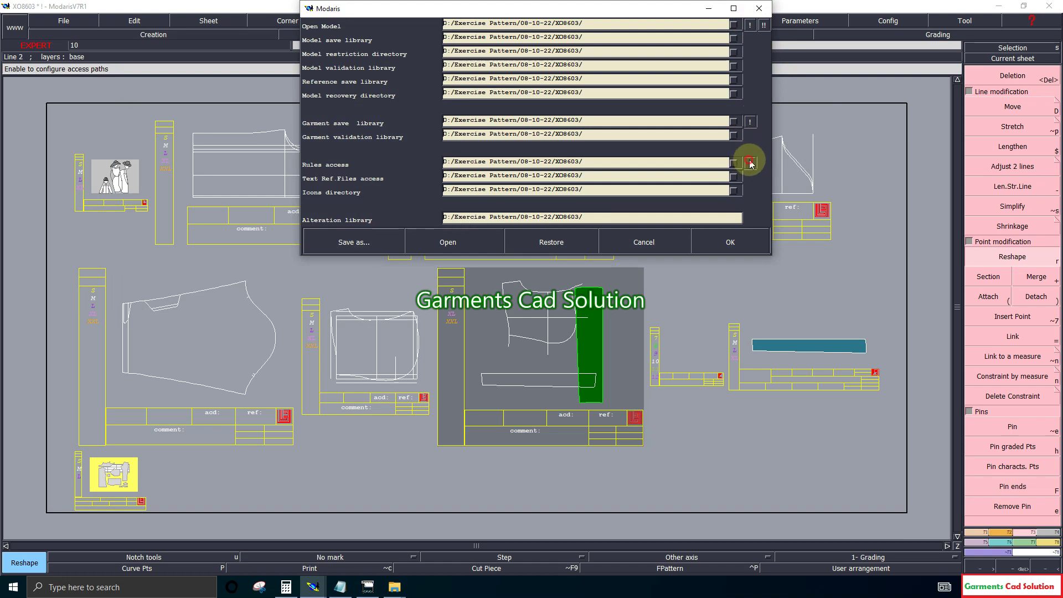
left_click(752, 239)
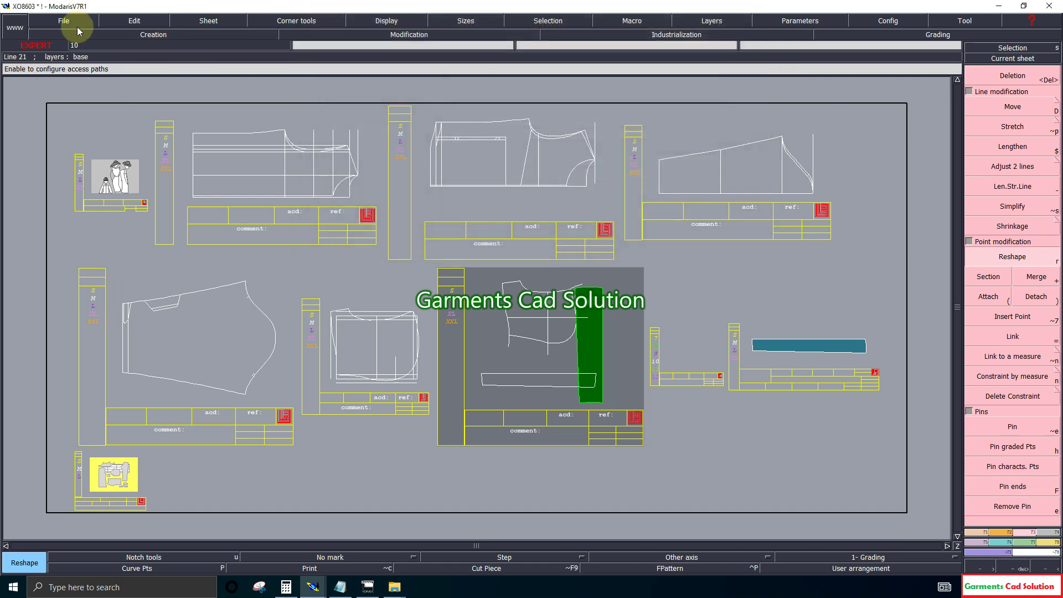
left_click(71, 22)
left_click(55, 67)
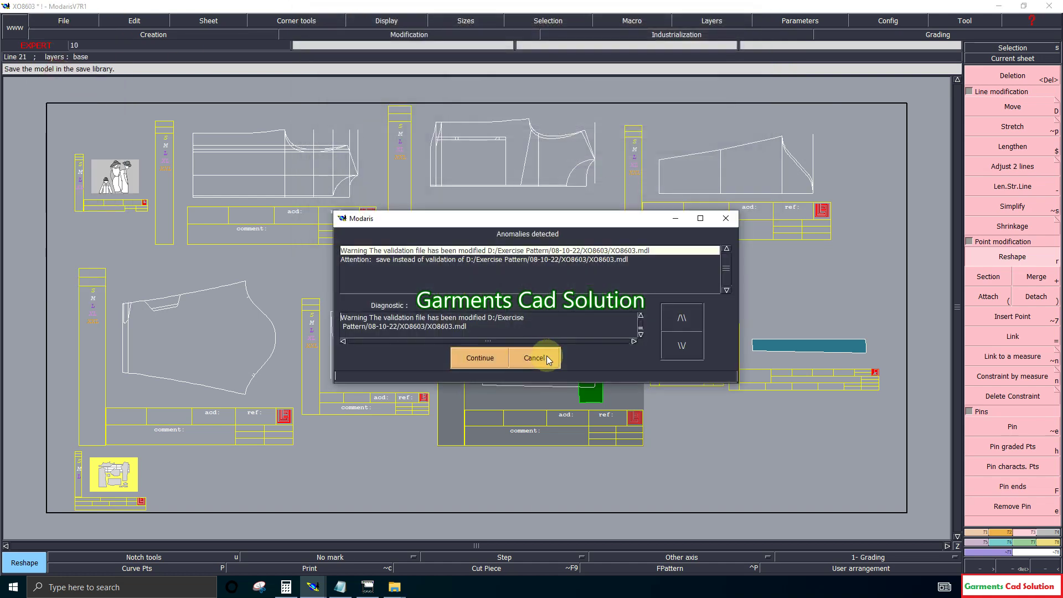
left_click(482, 359)
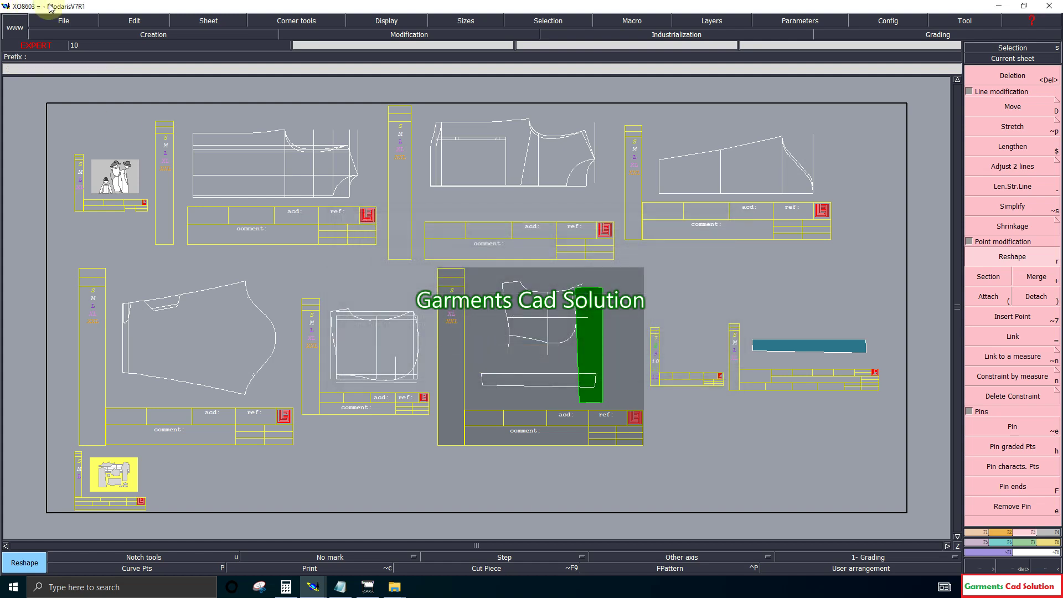
Step: Export the garment file, continuing past the anomaly warning
left_click(81, 24)
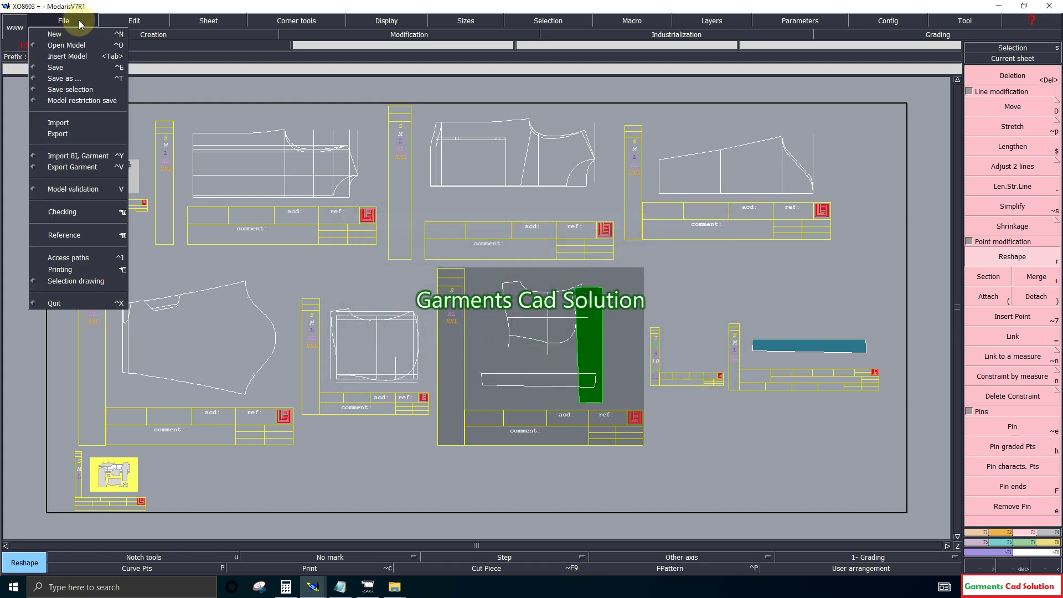
left_click(66, 167)
left_click(482, 359)
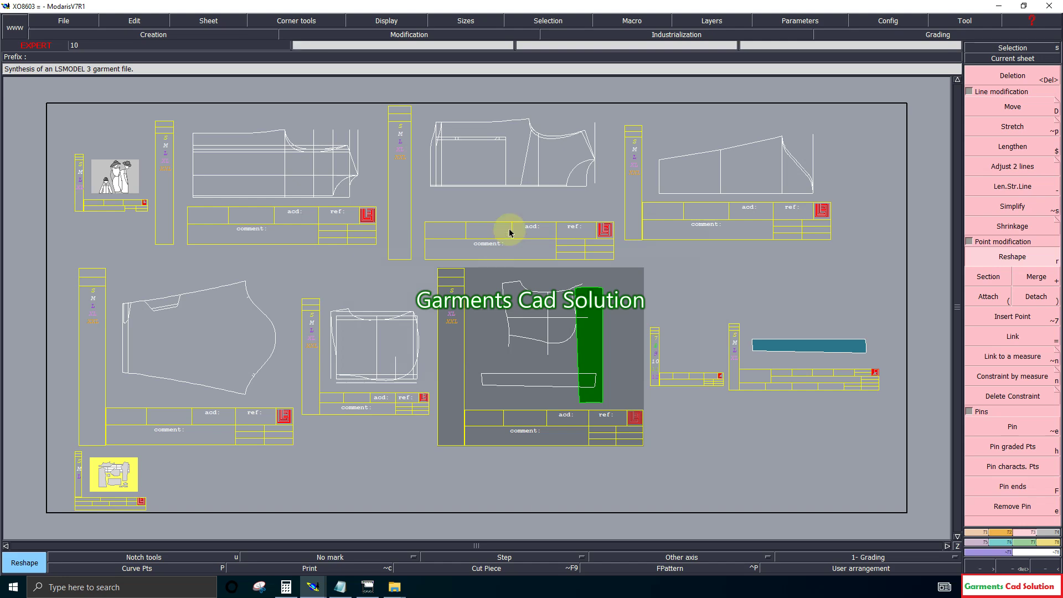
left_click(517, 389)
Step: Recheck the Open Model, garment save and rules access paths, then confirm
left_click(89, 25)
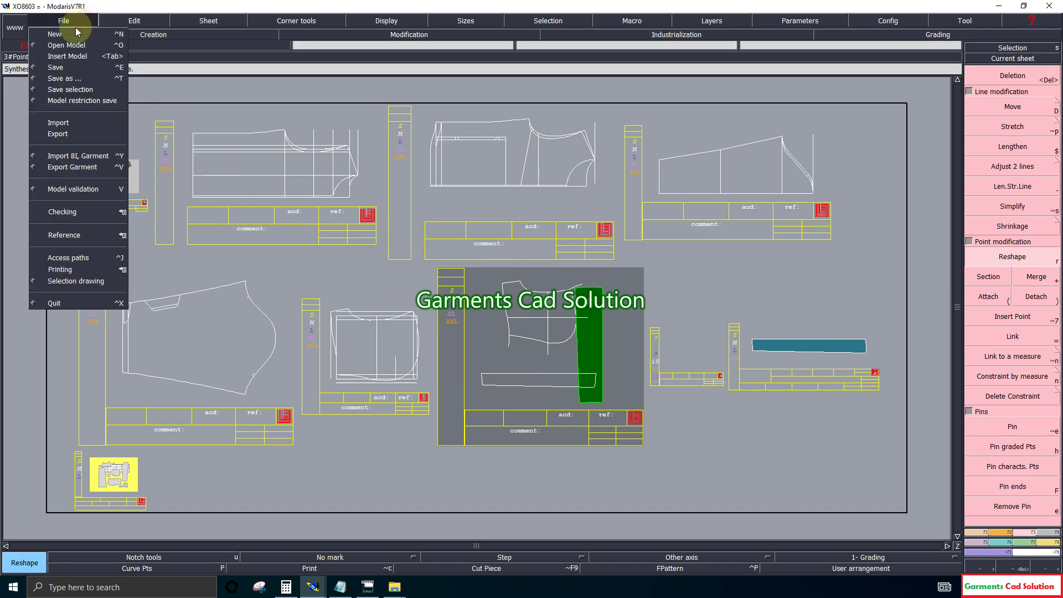
left_click(88, 266)
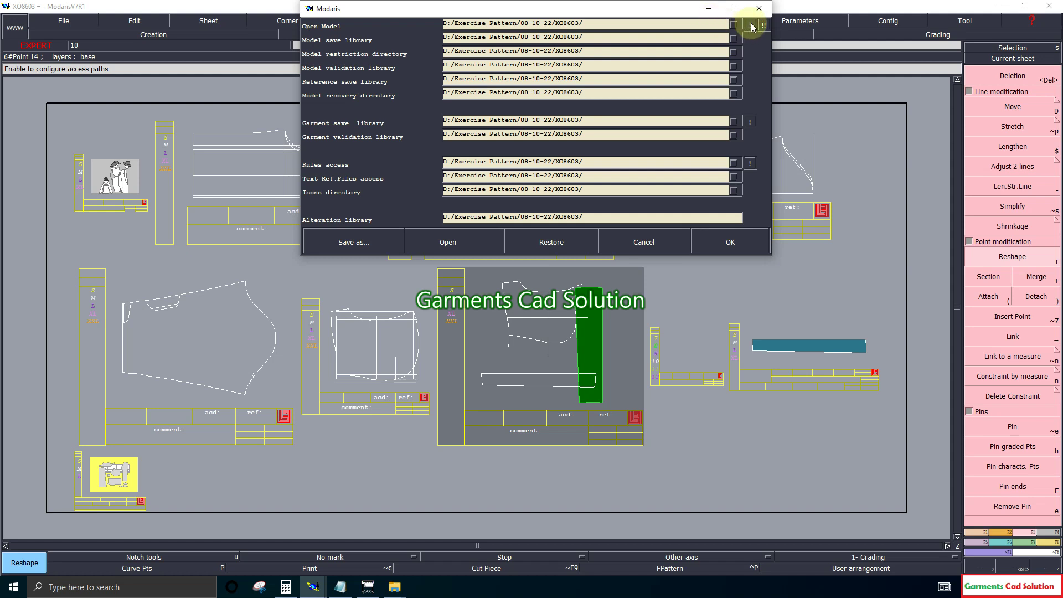
left_click(752, 25)
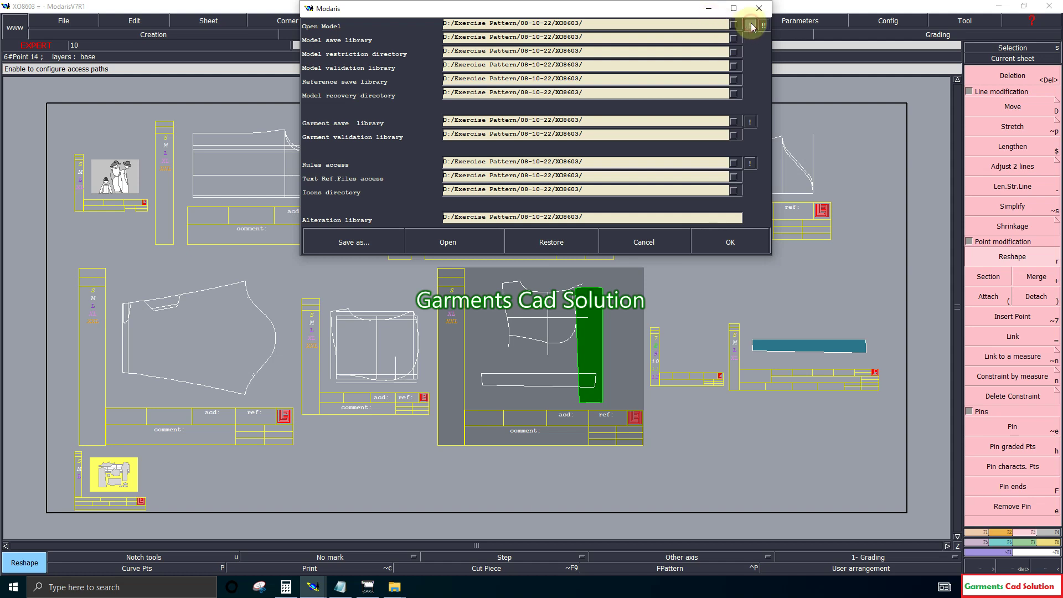
left_click(750, 122)
left_click(750, 163)
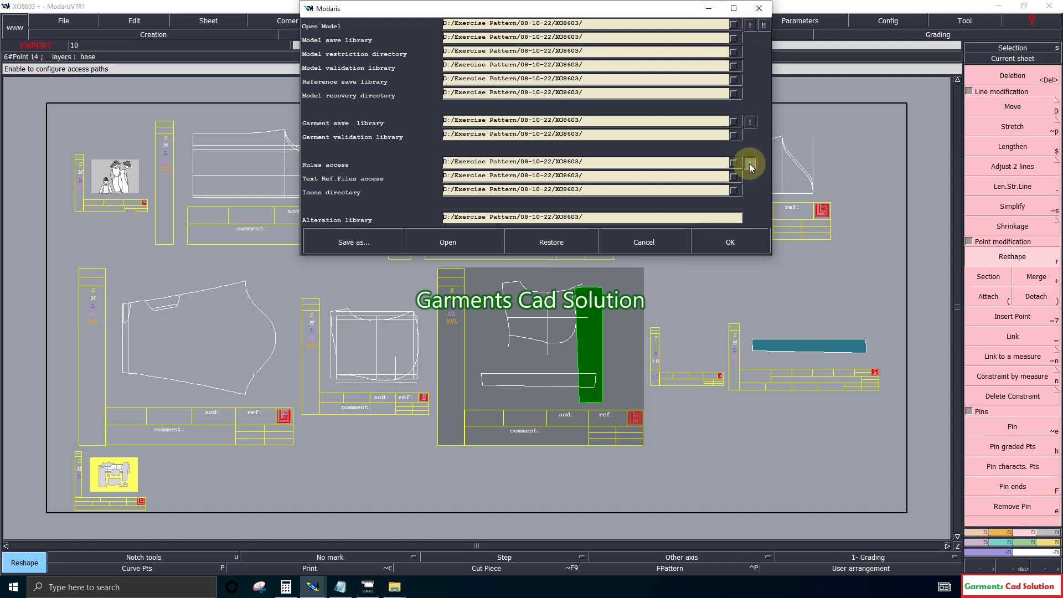
left_click(730, 242)
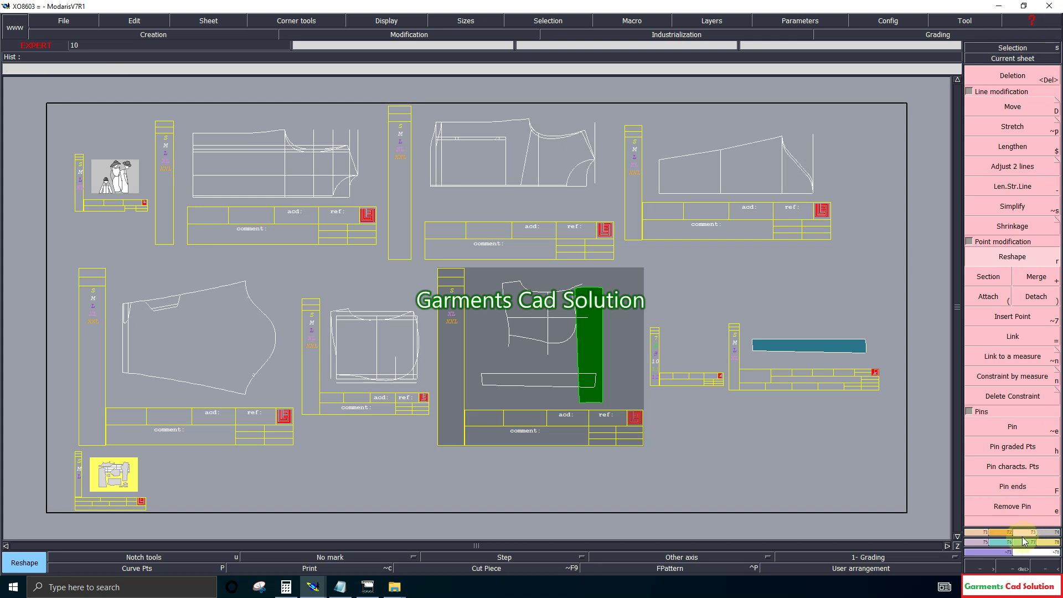
Step: Show the hidden system-tray icons on the Windows taskbar
left_click(961, 587)
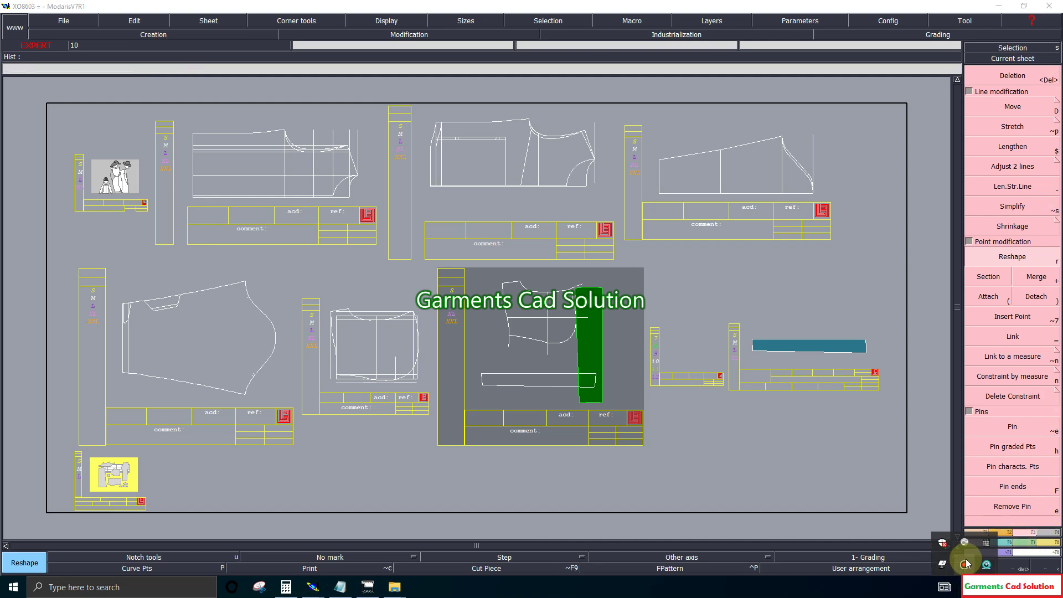